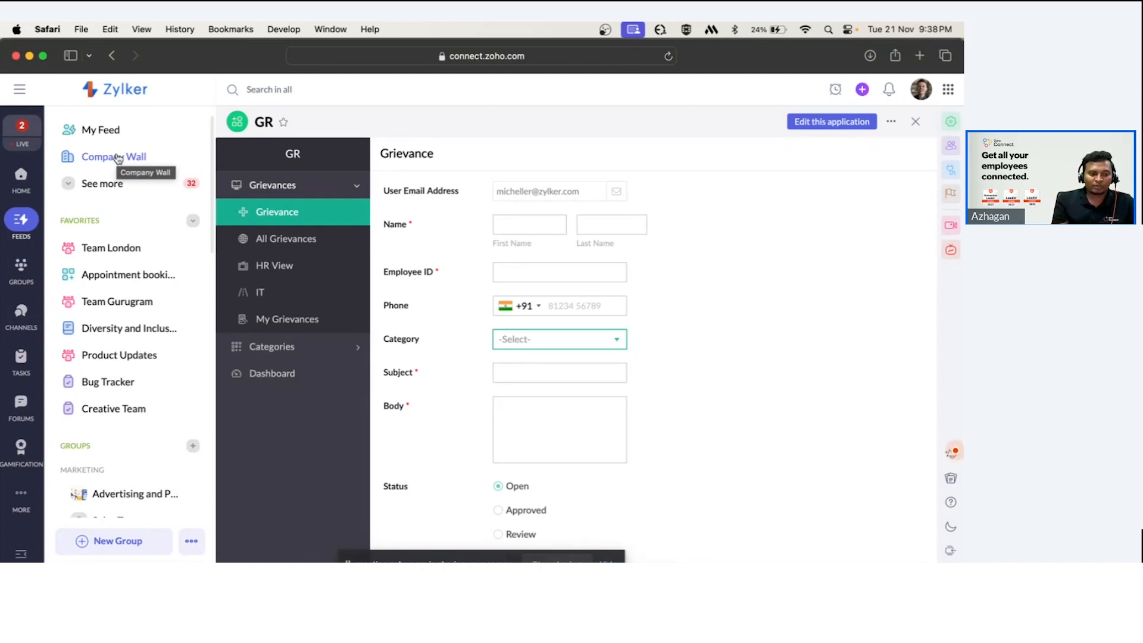
# Scroll through the sidebar and the Grievance form to examine its fields.
pyautogui.scroll(-5, 98, 274)
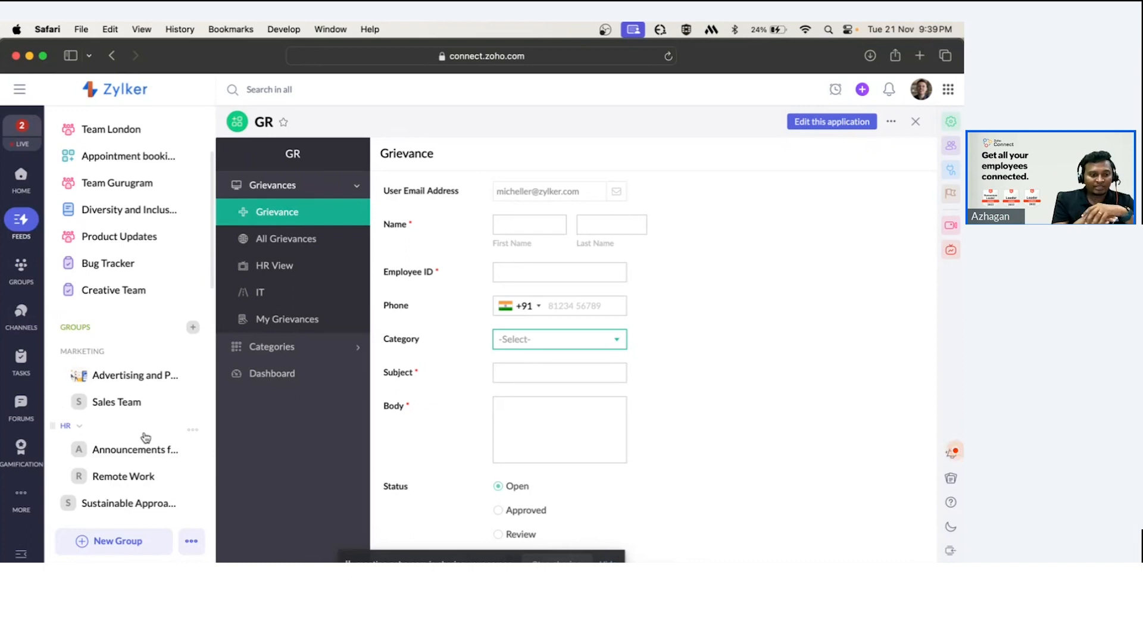
pyautogui.scroll(3, 110, 298)
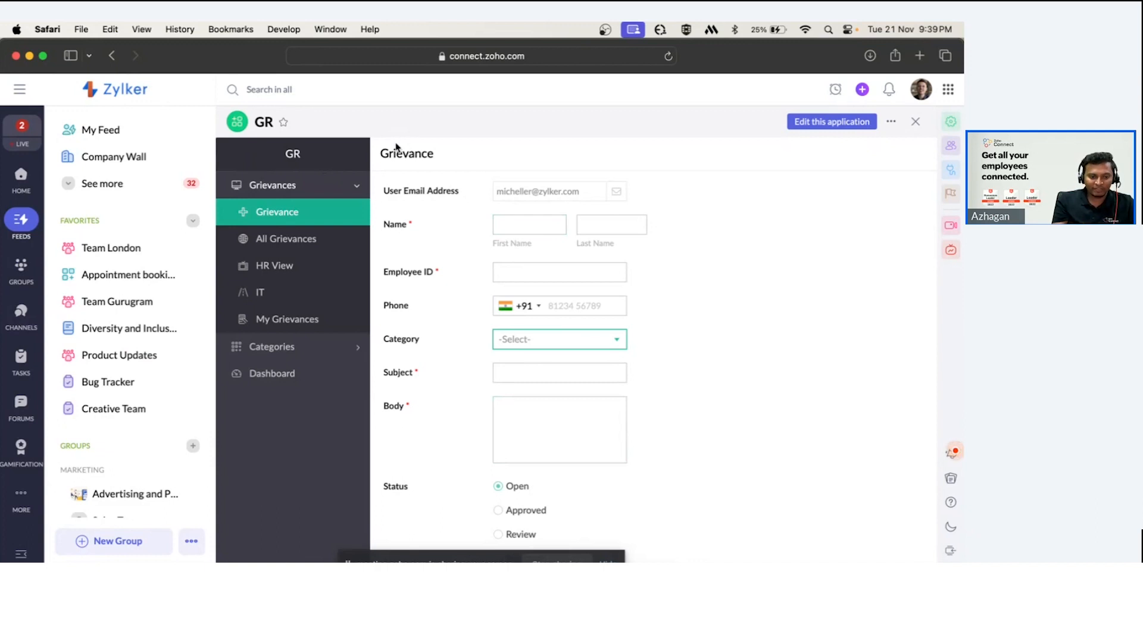
pyautogui.scroll(-1, 422, 169)
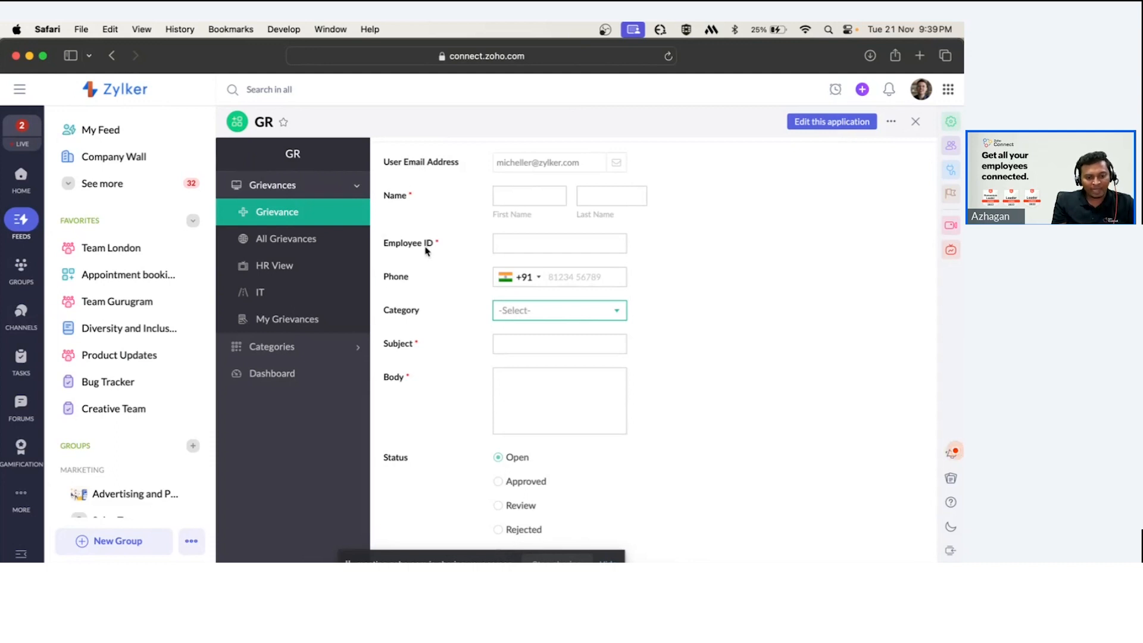
pyautogui.scroll(-2, 426, 278)
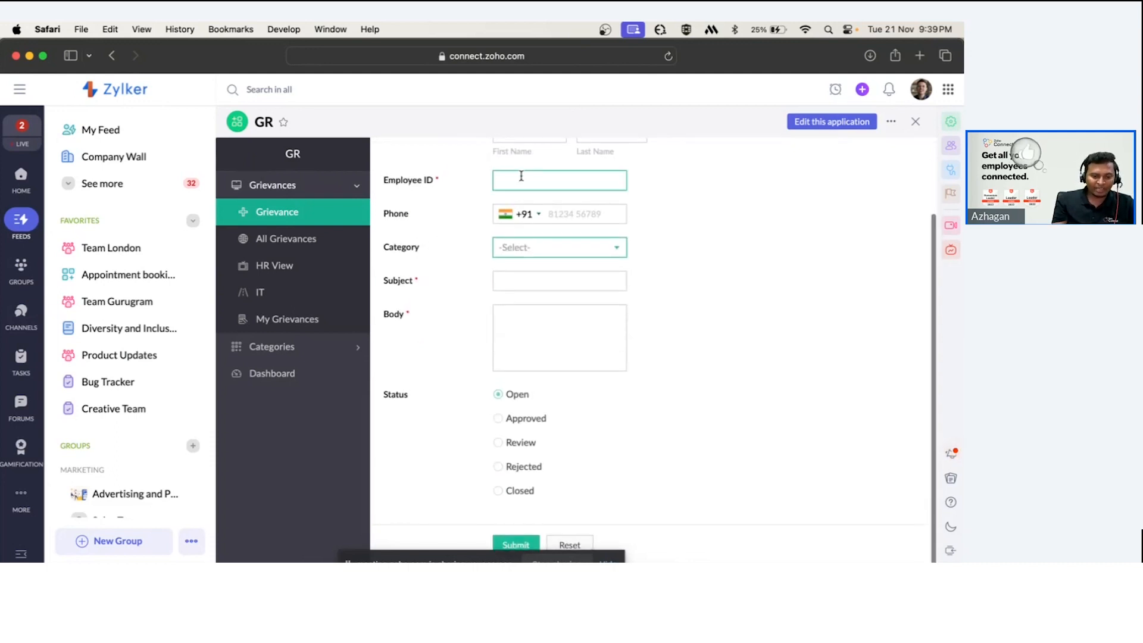
pyautogui.scroll(2, 459, 245)
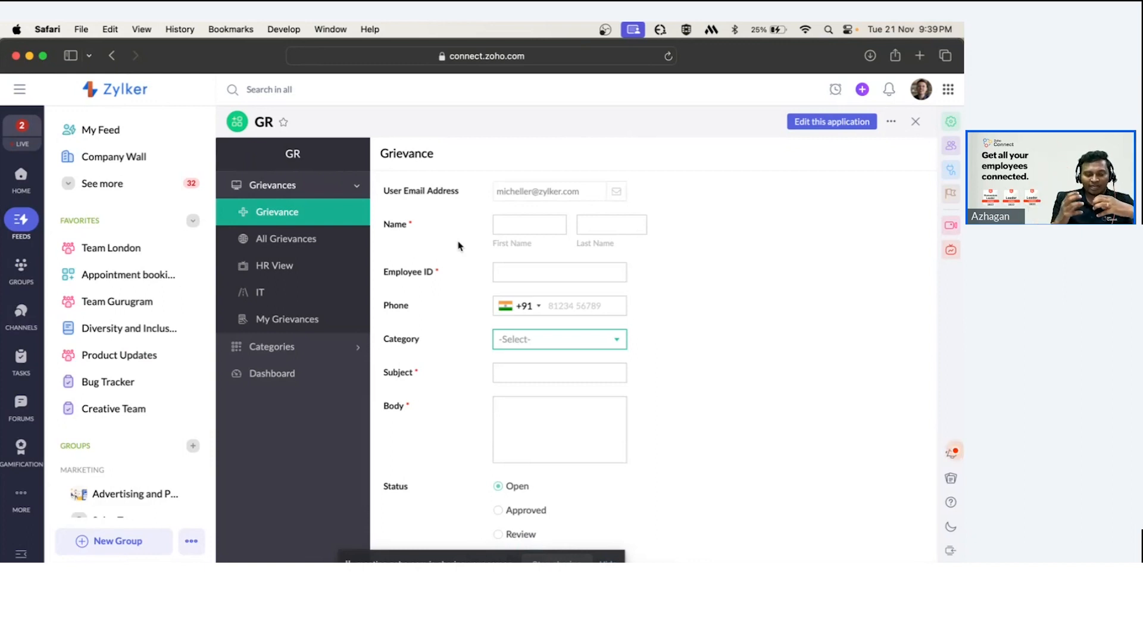
# Review the submitted records in the All Grievances list, scrolling across its columns.
pyautogui.click(293, 241)
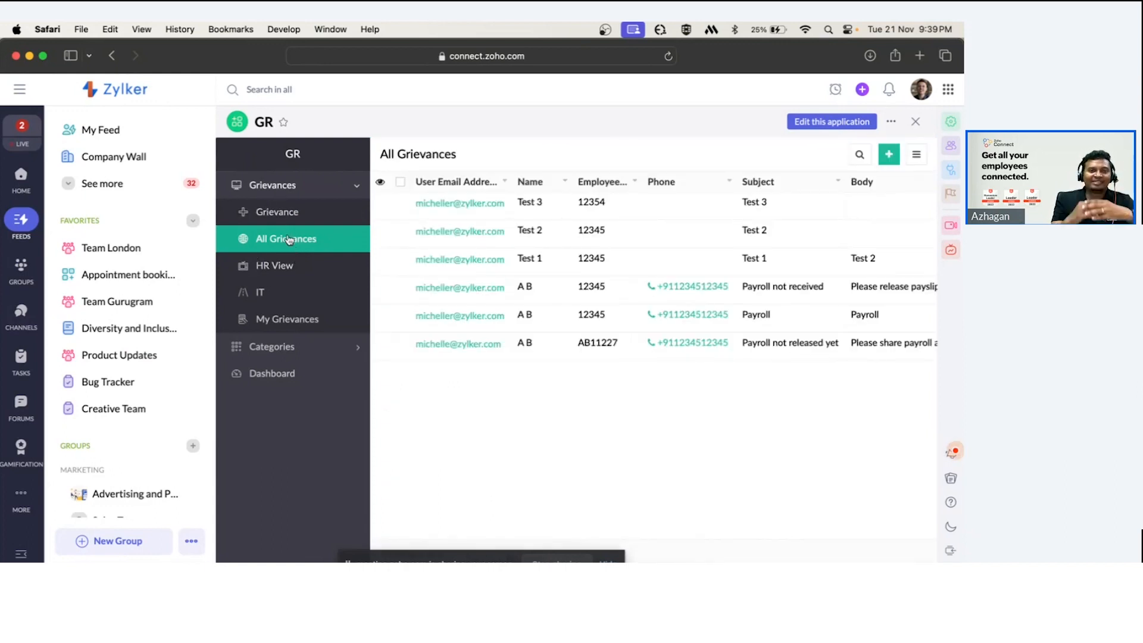
pyautogui.click(289, 220)
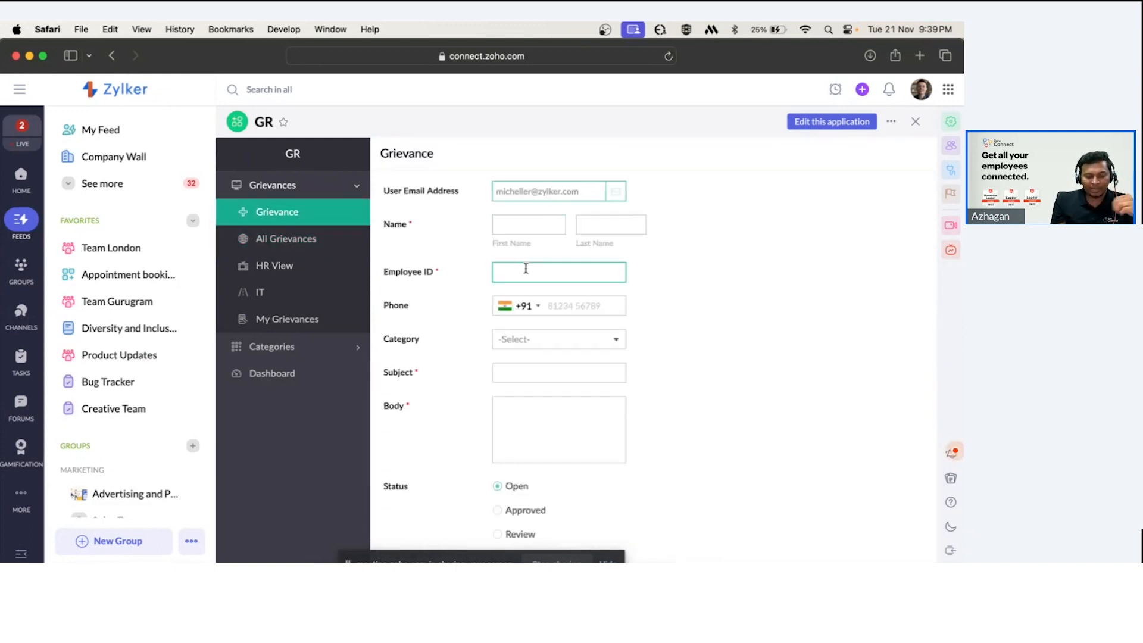
pyautogui.click(292, 240)
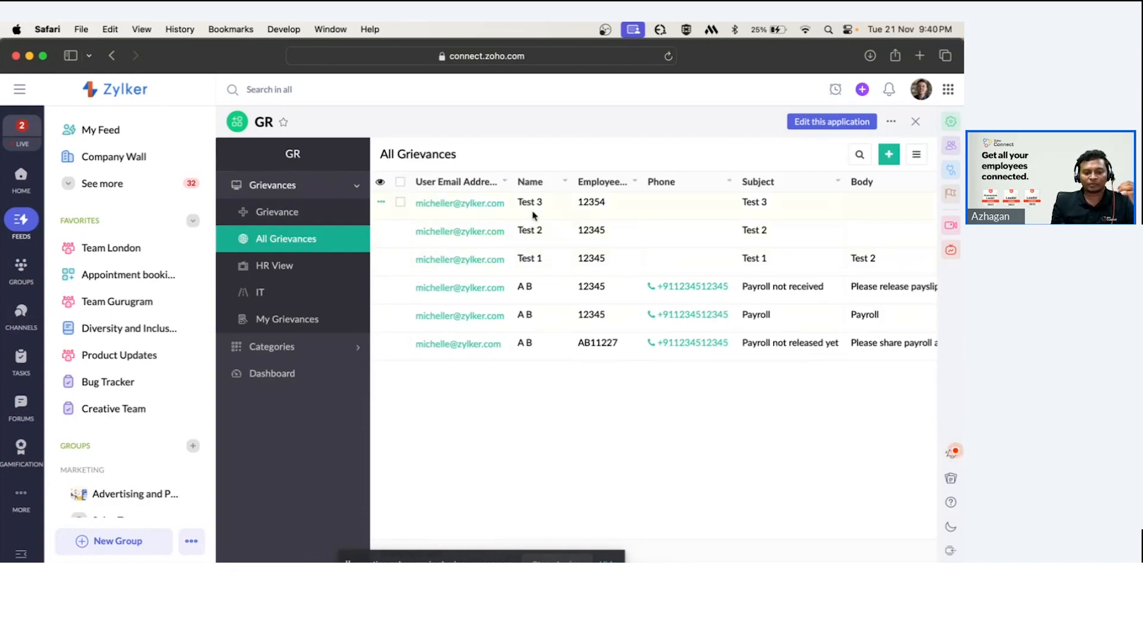
pyautogui.hscroll(2, 534, 215)
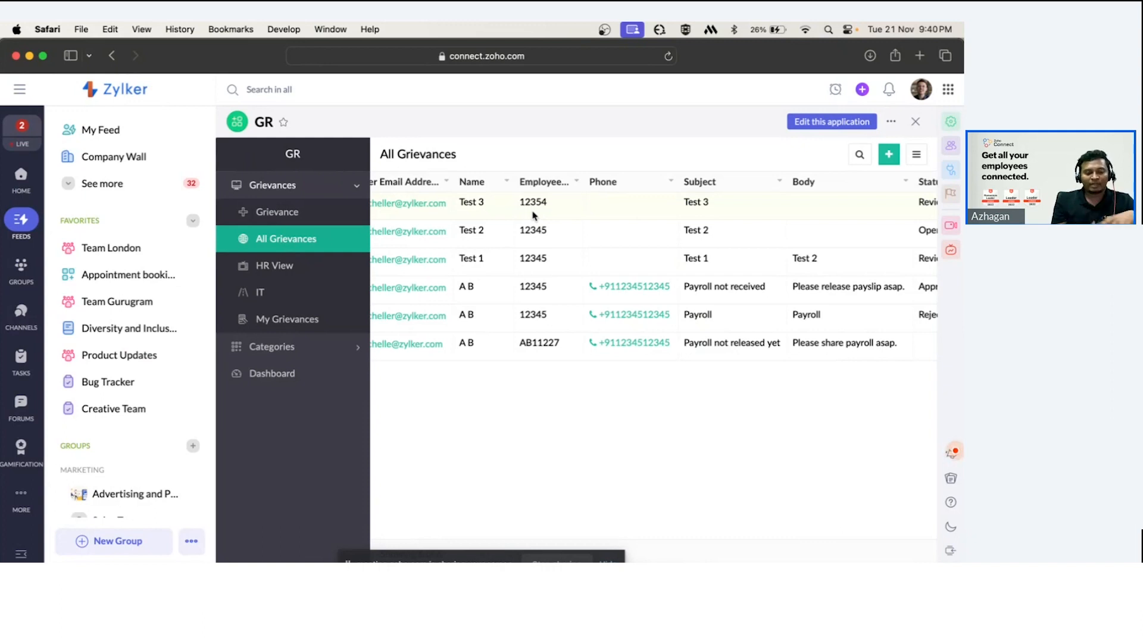
# Open the Dashboard and examine the grievance totals and the records chart.
pyautogui.click(260, 381)
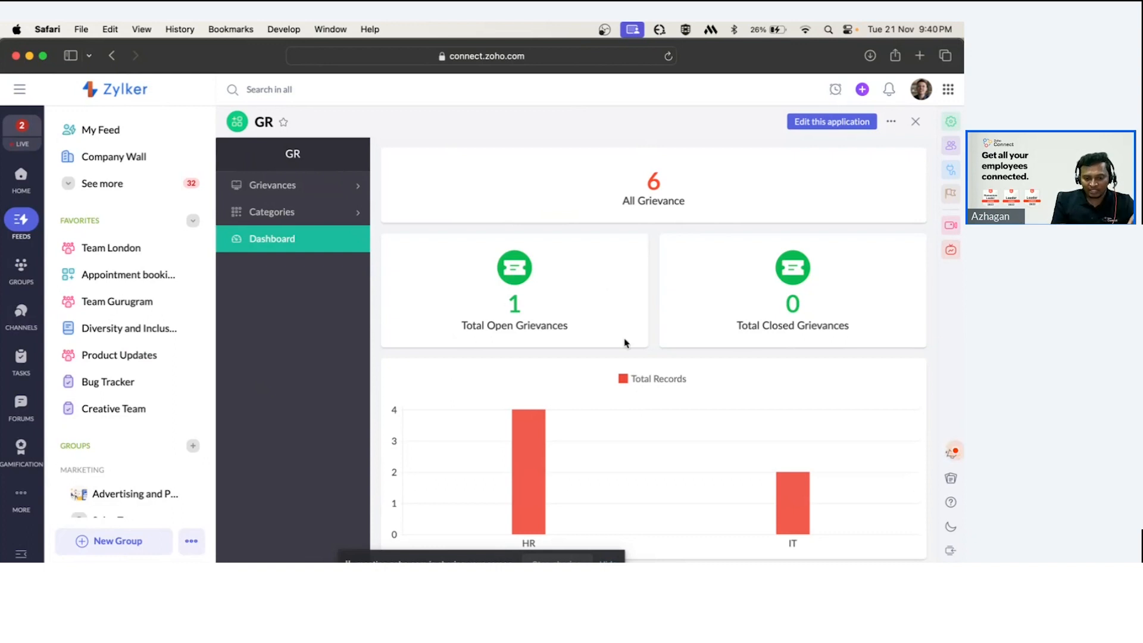
pyautogui.scroll(-2, 626, 343)
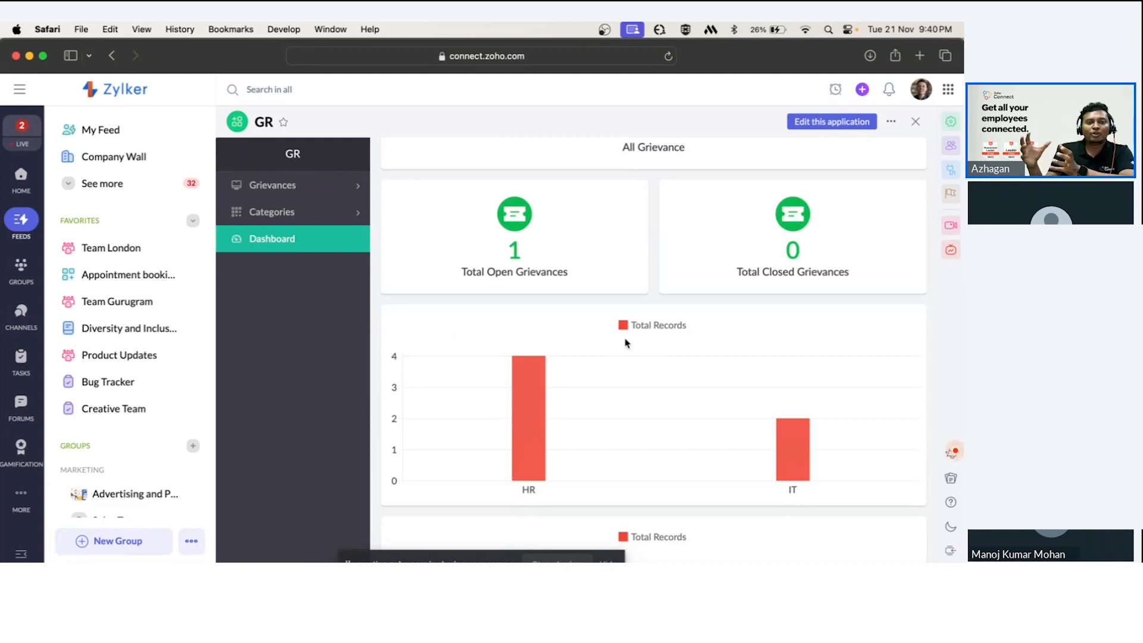
pyautogui.scroll(2, 588, 202)
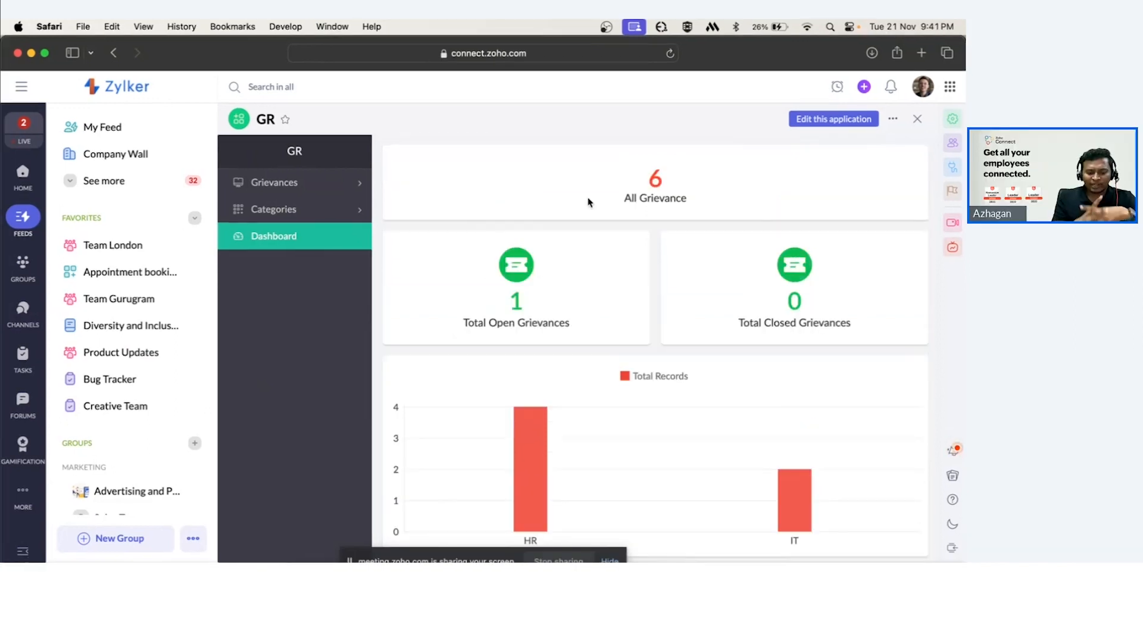
pyautogui.scroll(-1, 652, 233)
pyautogui.scroll(1, 652, 233)
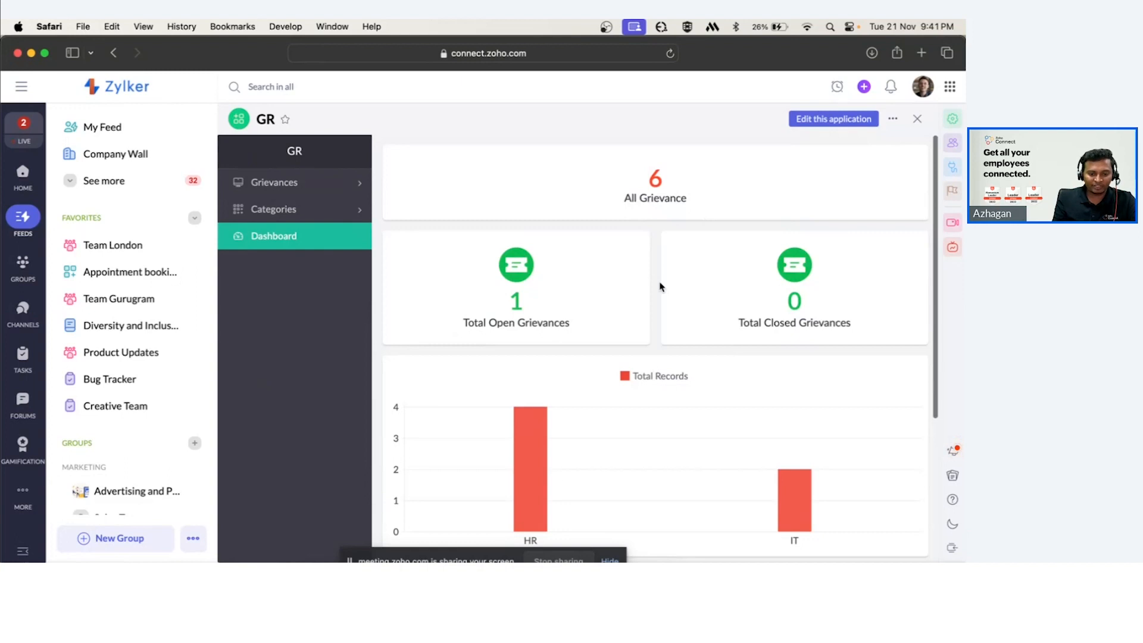
pyautogui.scroll(-4, 658, 283)
pyautogui.scroll(4, 659, 286)
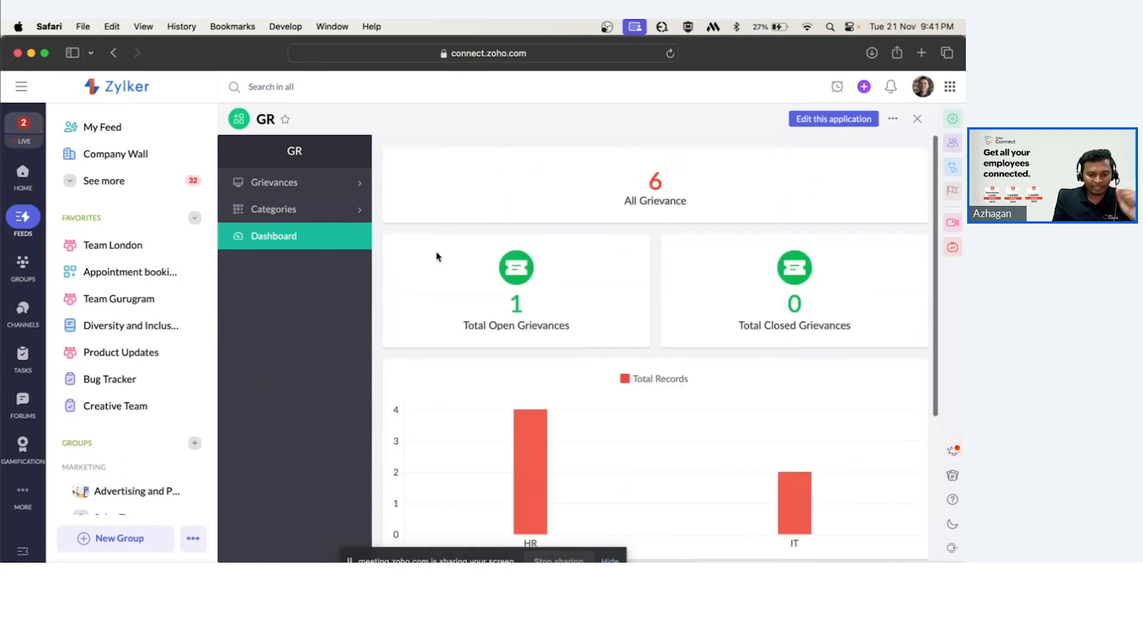
# Open the Grievance form and inspect the prefilled user email address.
pyautogui.click(293, 195)
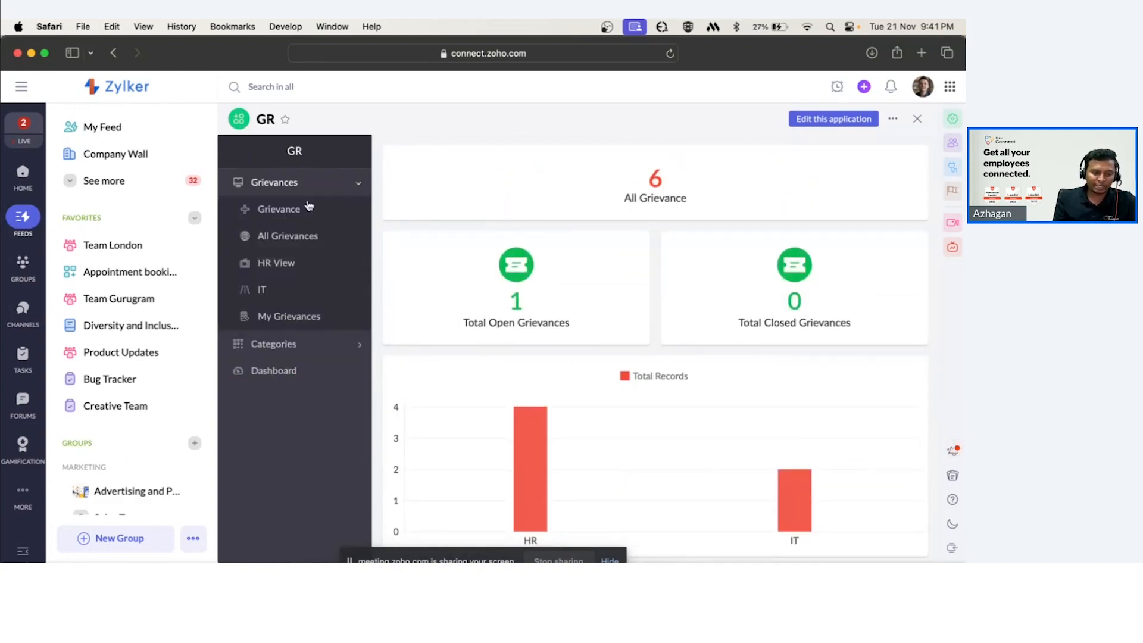
pyautogui.click(327, 216)
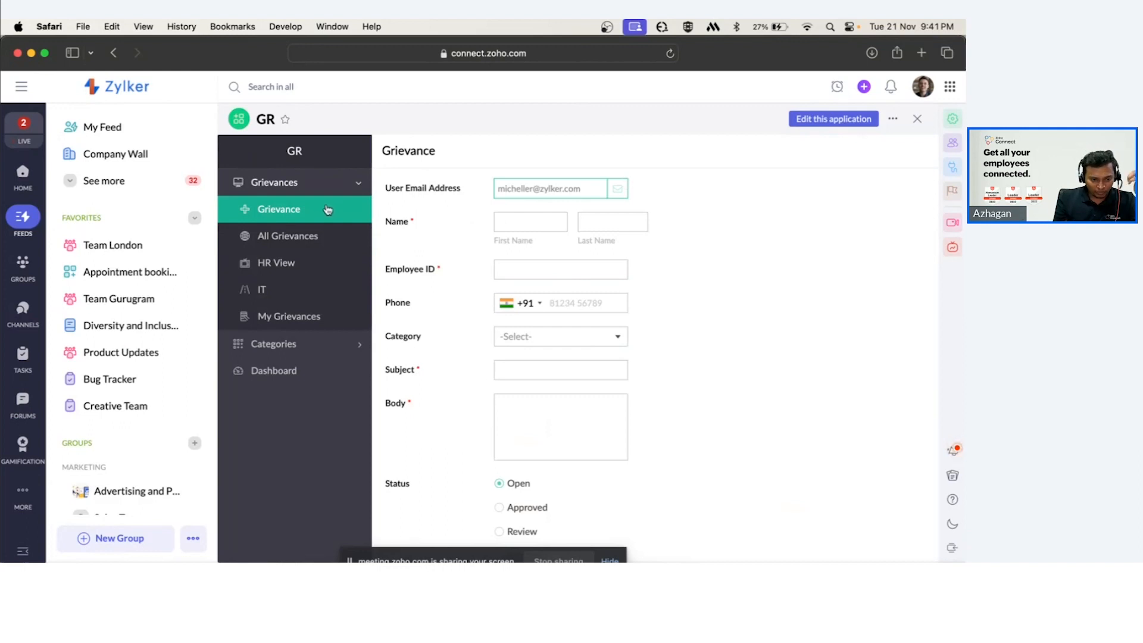
pyautogui.scroll(-1, 462, 197)
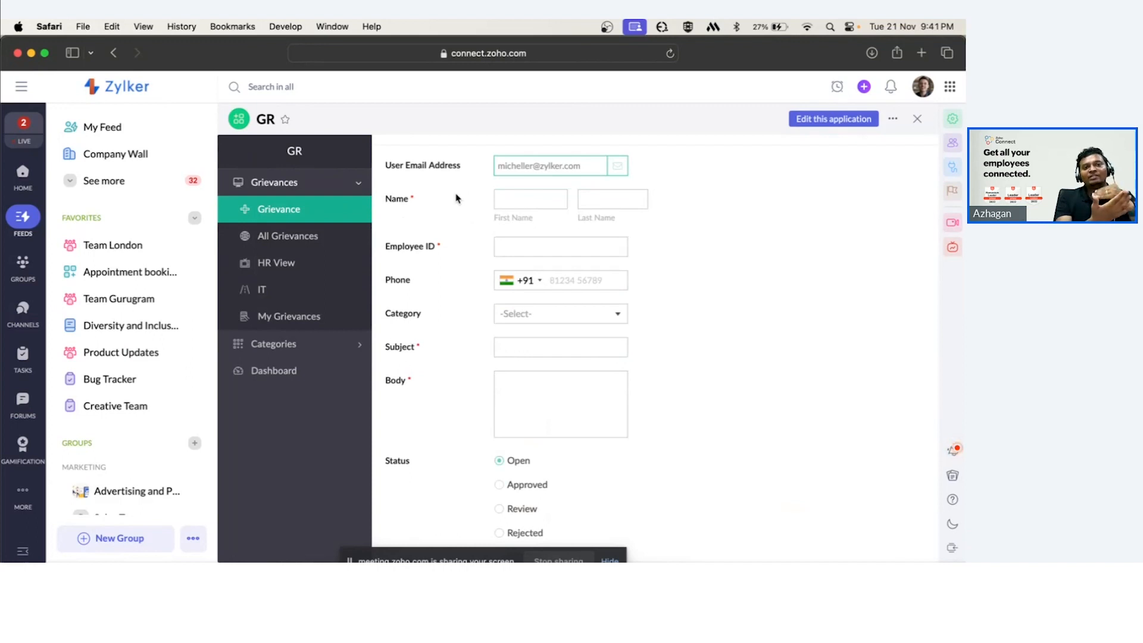
pyautogui.tripleClick(391, 171)
pyautogui.click(591, 168)
pyautogui.moveTo(590, 169); pyautogui.dragTo(491, 167)
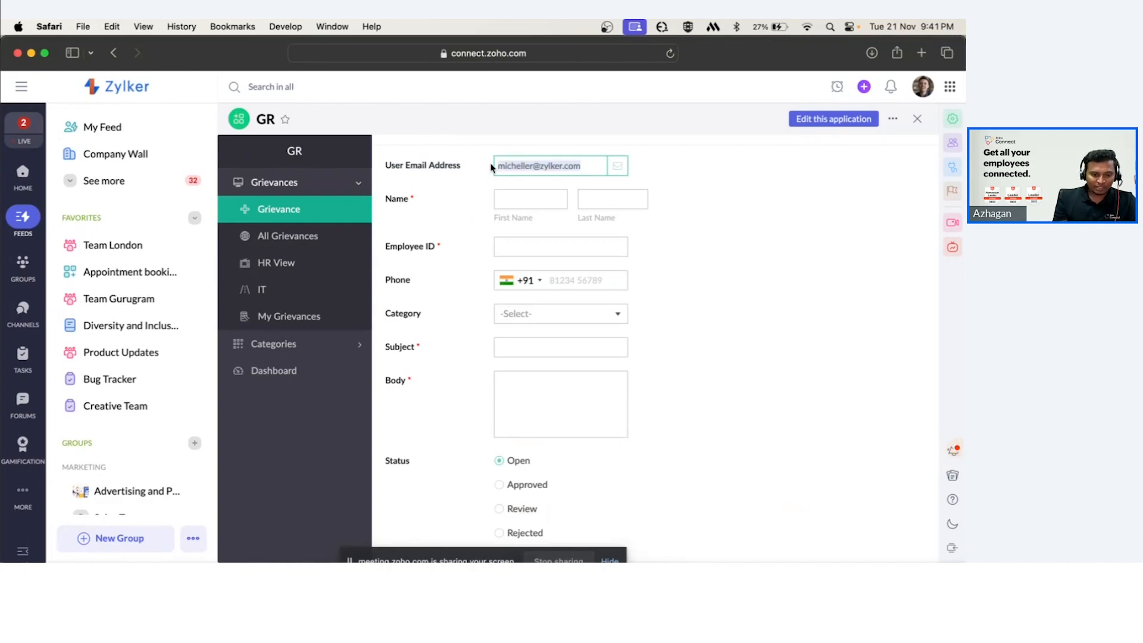
pyautogui.click(684, 161)
# Open the profile panel to compare its email with the form's user email field, then close it.
pyautogui.click(923, 86)
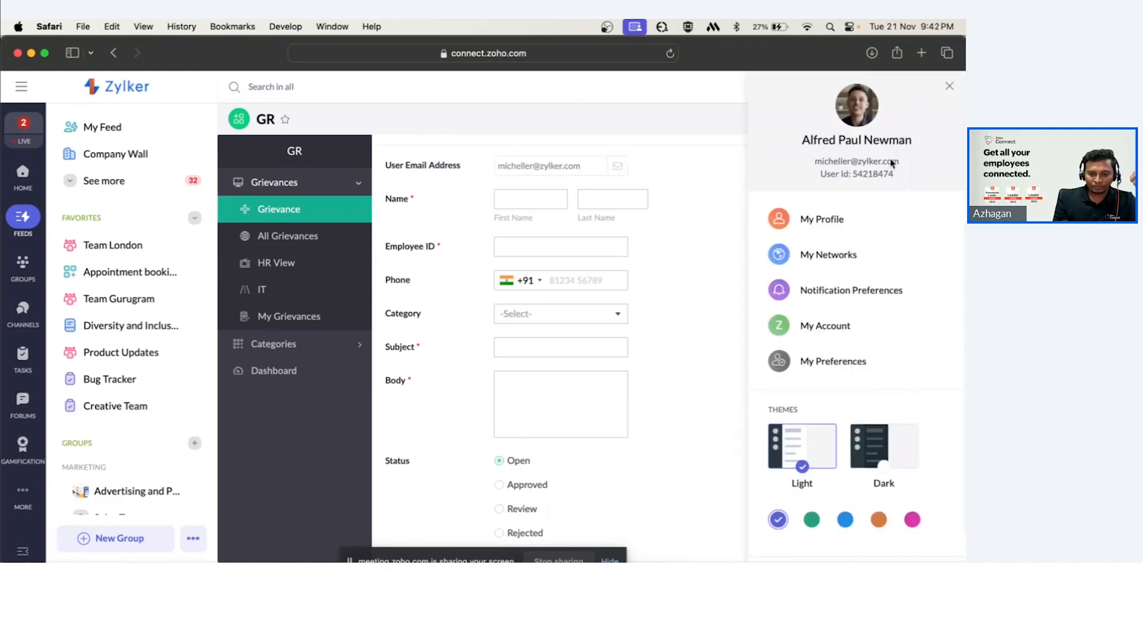
pyautogui.moveTo(906, 168); pyautogui.dragTo(815, 165)
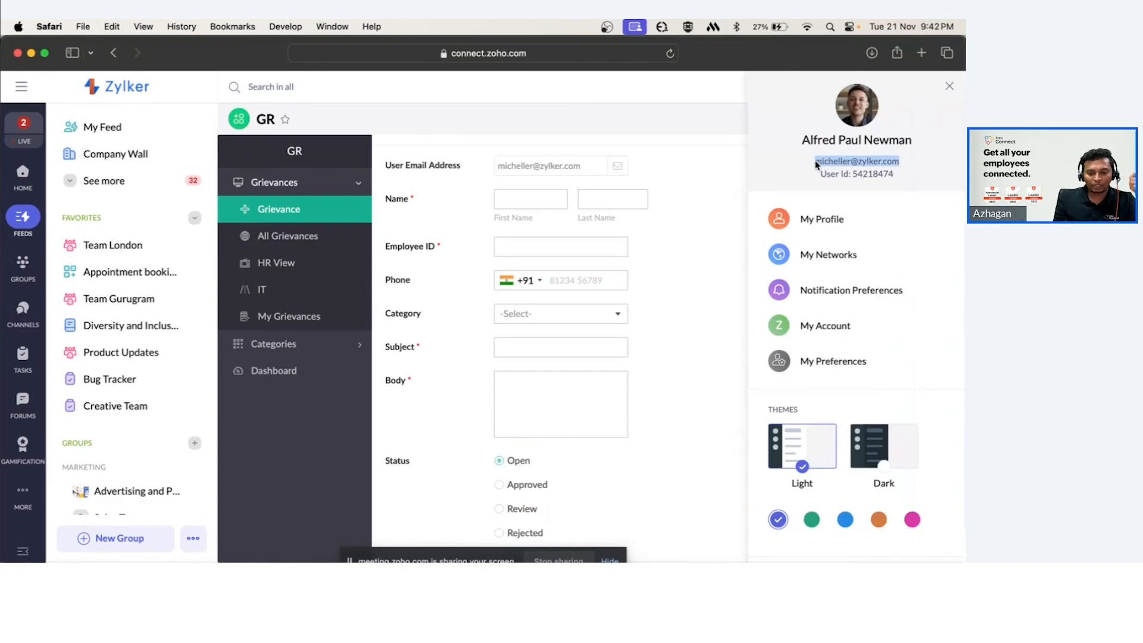
pyautogui.click(947, 86)
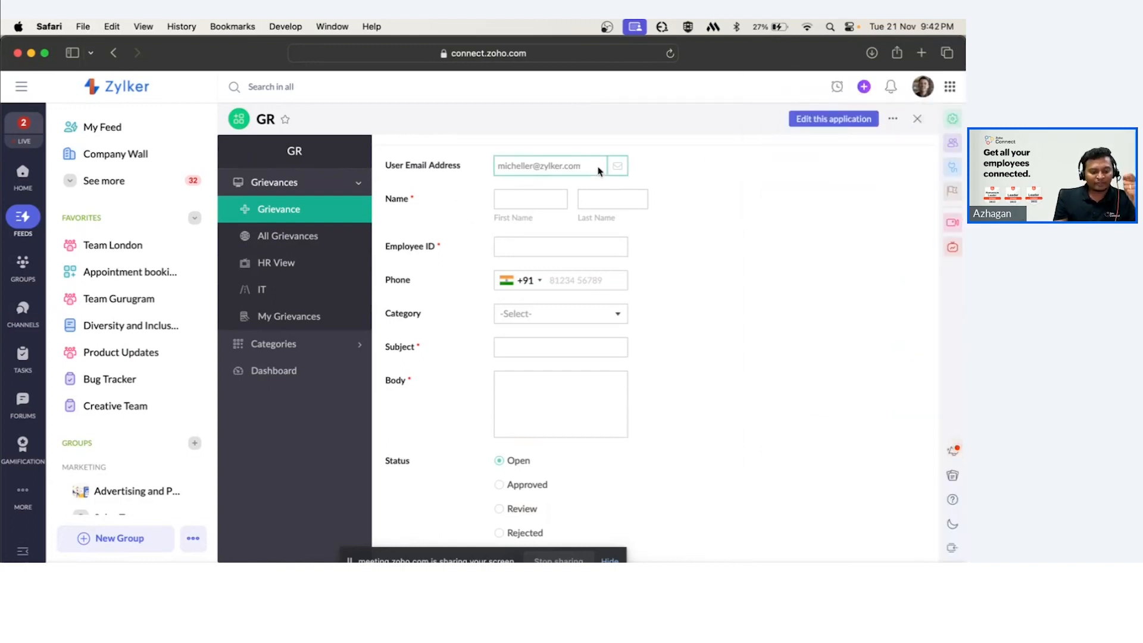
pyautogui.tripleClick(497, 170)
pyautogui.click(709, 157)
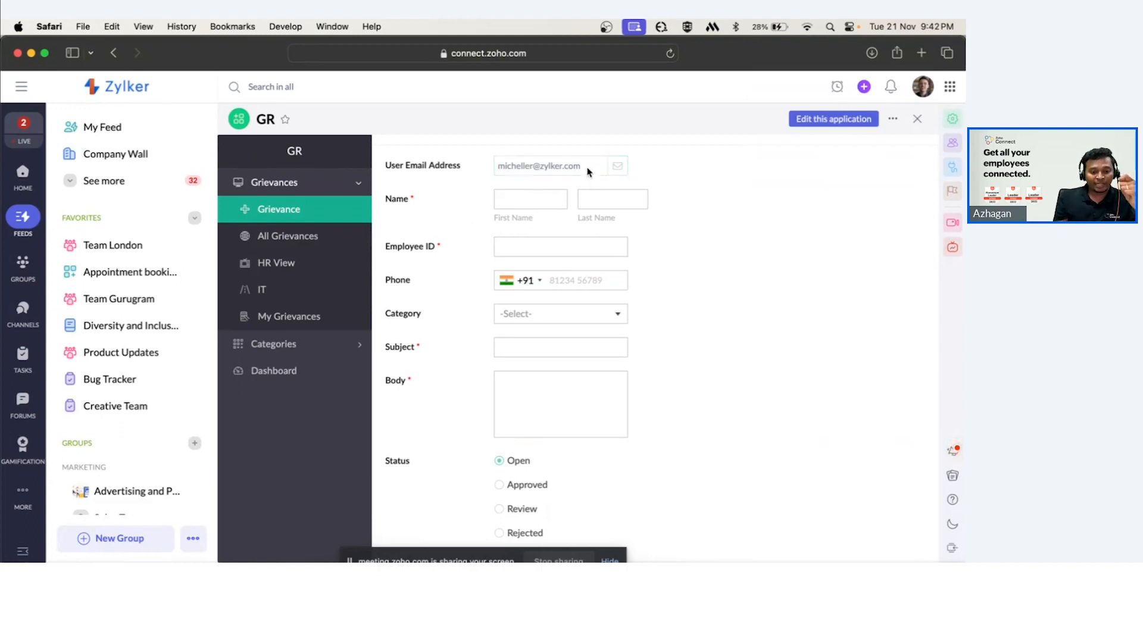
pyautogui.tripleClick(500, 167)
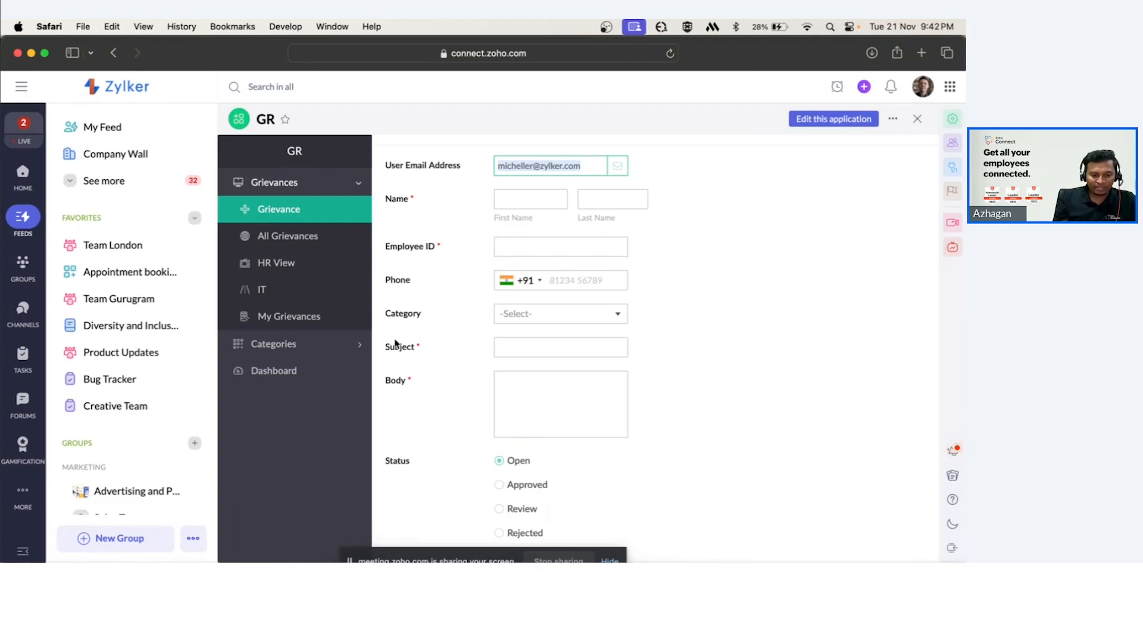
# Fill in the requester's first and last name on the Grievance form.
pyautogui.scroll(-1, 415, 448)
pyautogui.scroll(-3, 415, 449)
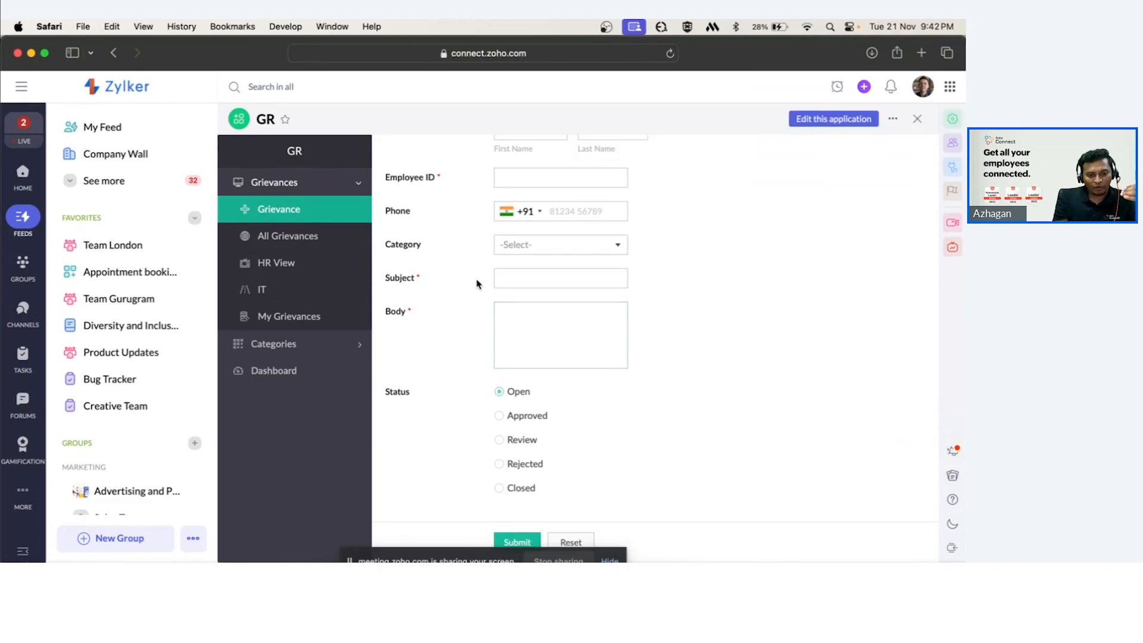
pyautogui.scroll(3, 476, 284)
pyautogui.click(528, 224)
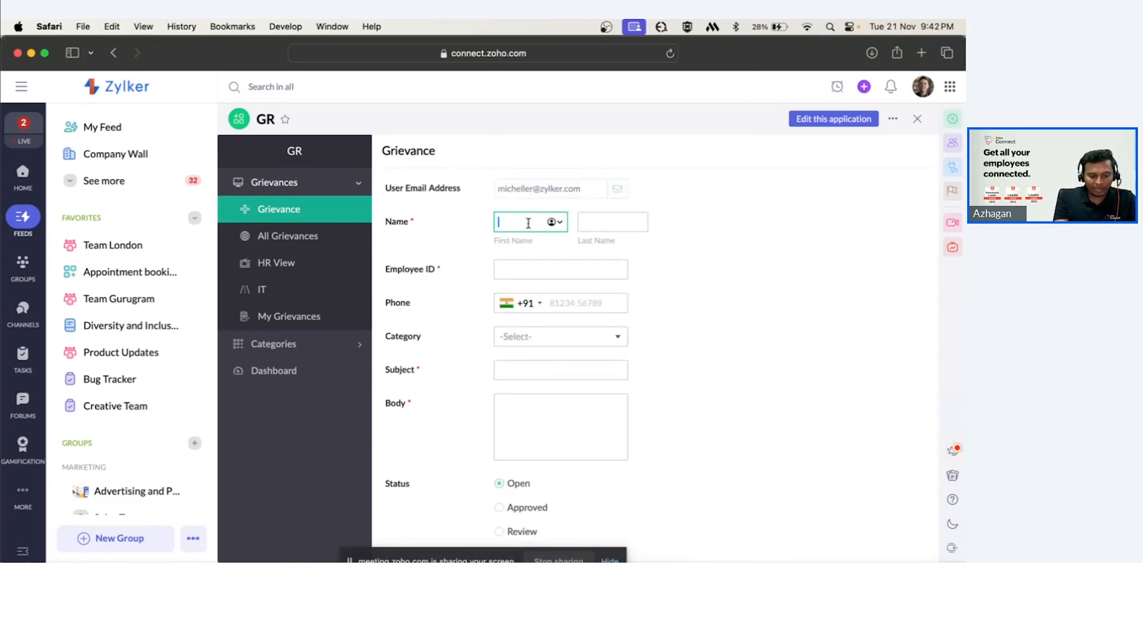
pyautogui.write('Alfred')
pyautogui.press('Tab')
pyautogui.write('Neuman')
# Enter the employee ID and the phone number.
pyautogui.click(530, 270)
pyautogui.write('12345')
pyautogui.click(559, 307)
pyautogui.write('1234512345')
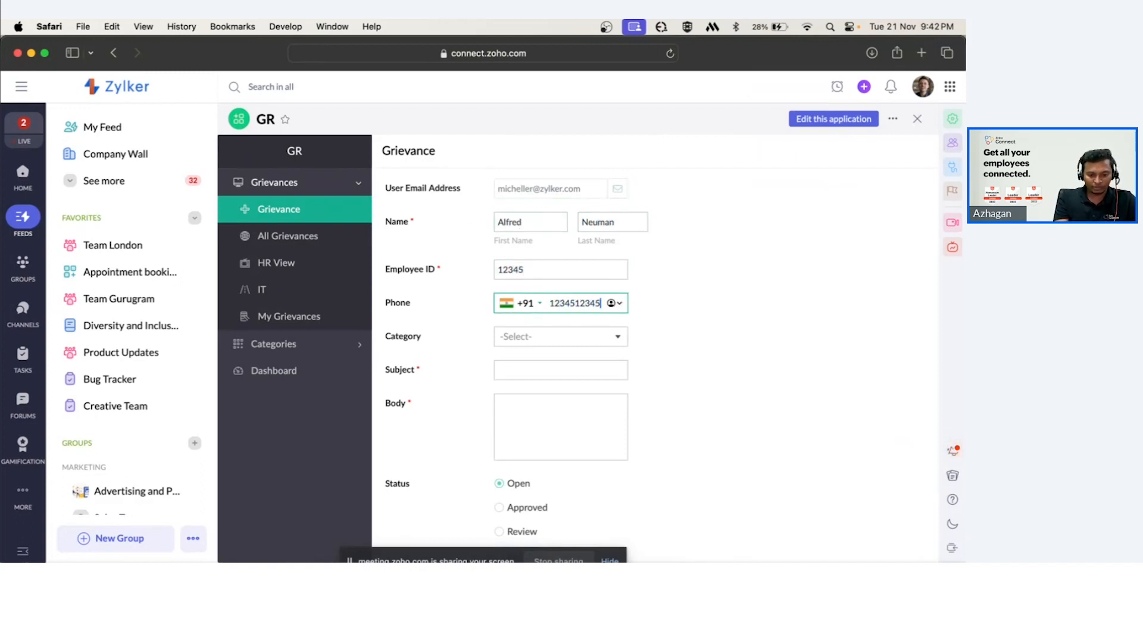
# Set the category to HR and the subject to Payslip not received.
pyautogui.click(538, 337)
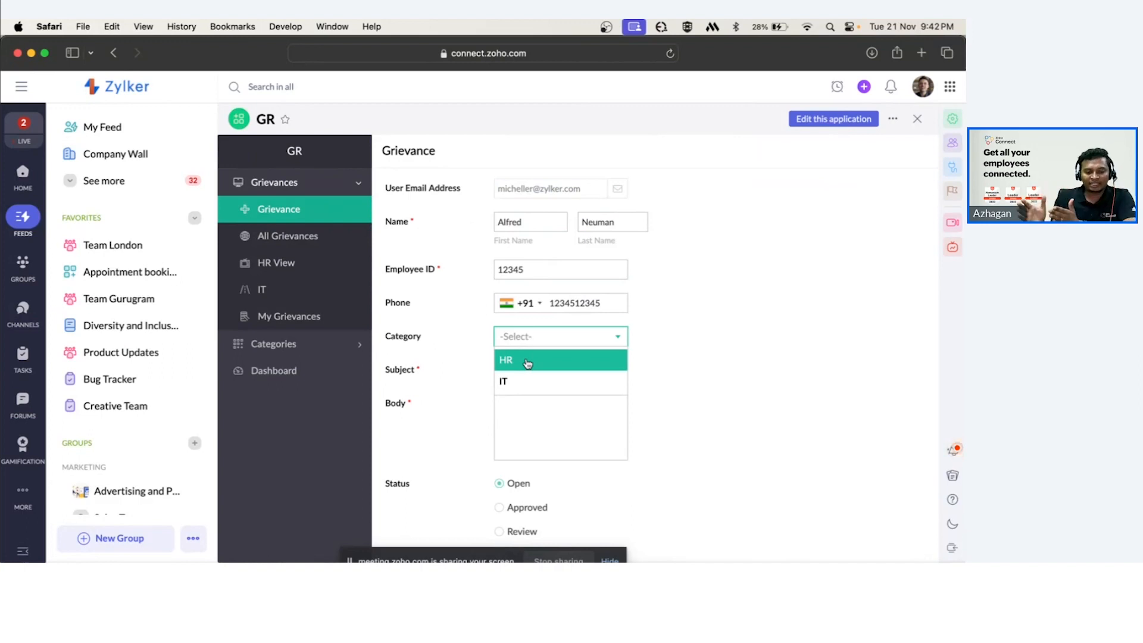
pyautogui.click(527, 362)
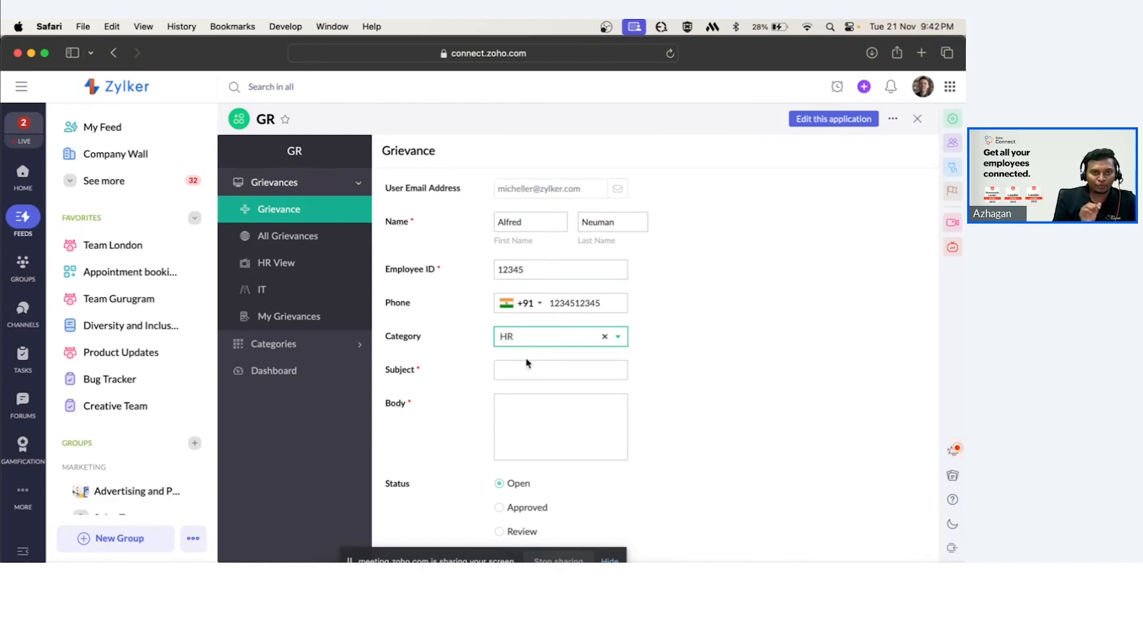
pyautogui.click(527, 364)
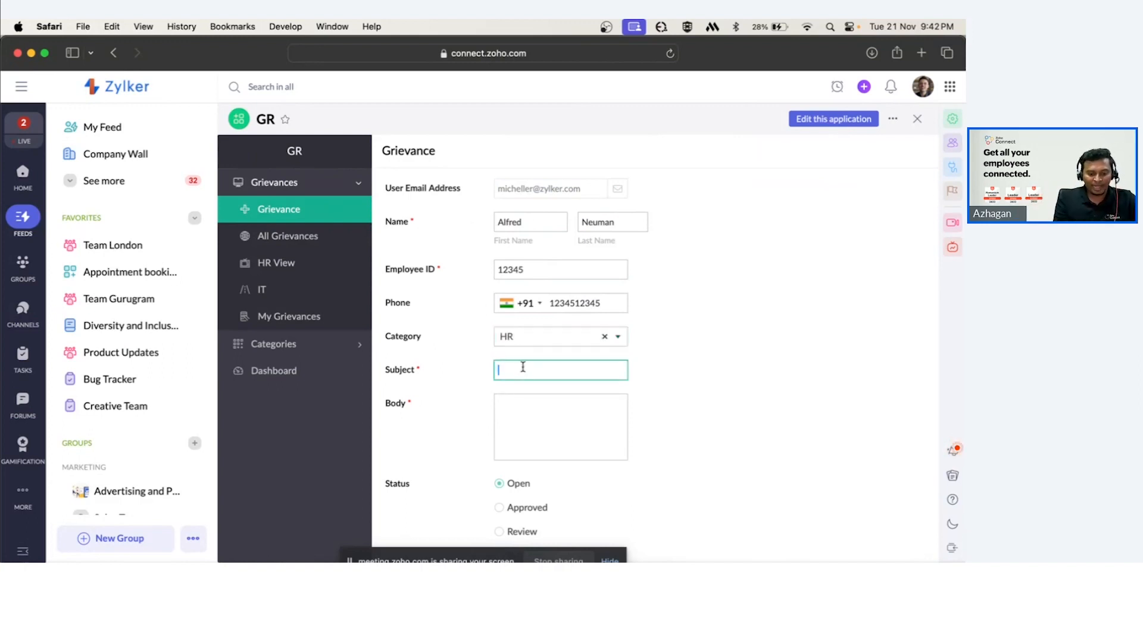
pyautogui.write('Payslip not e')
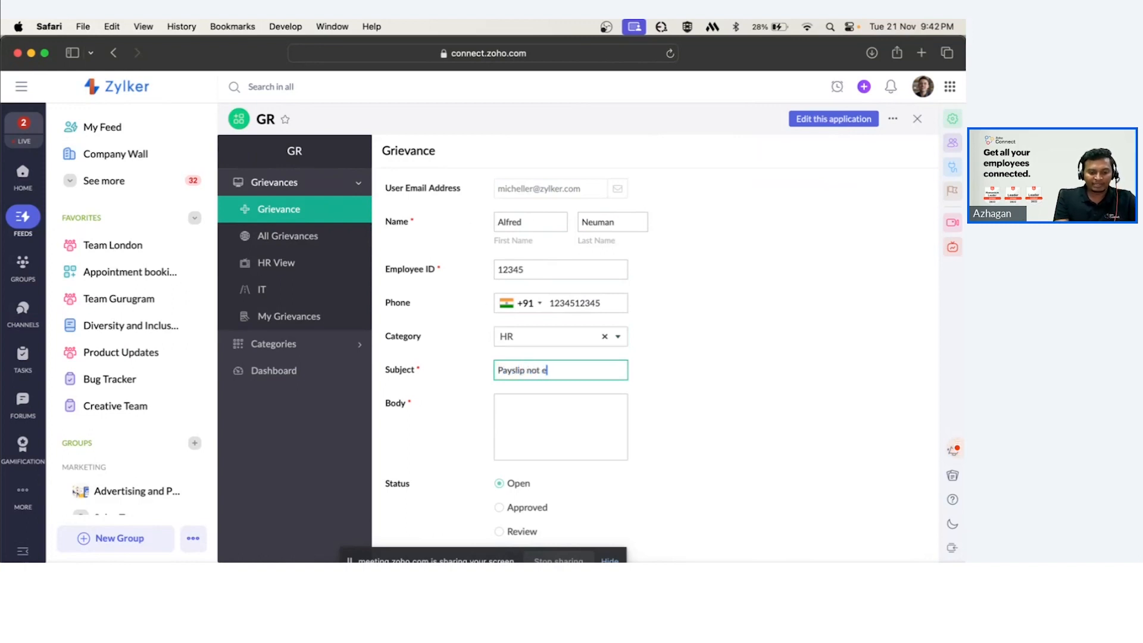
pyautogui.press('BackSpace')
pyautogui.write('receiveda')
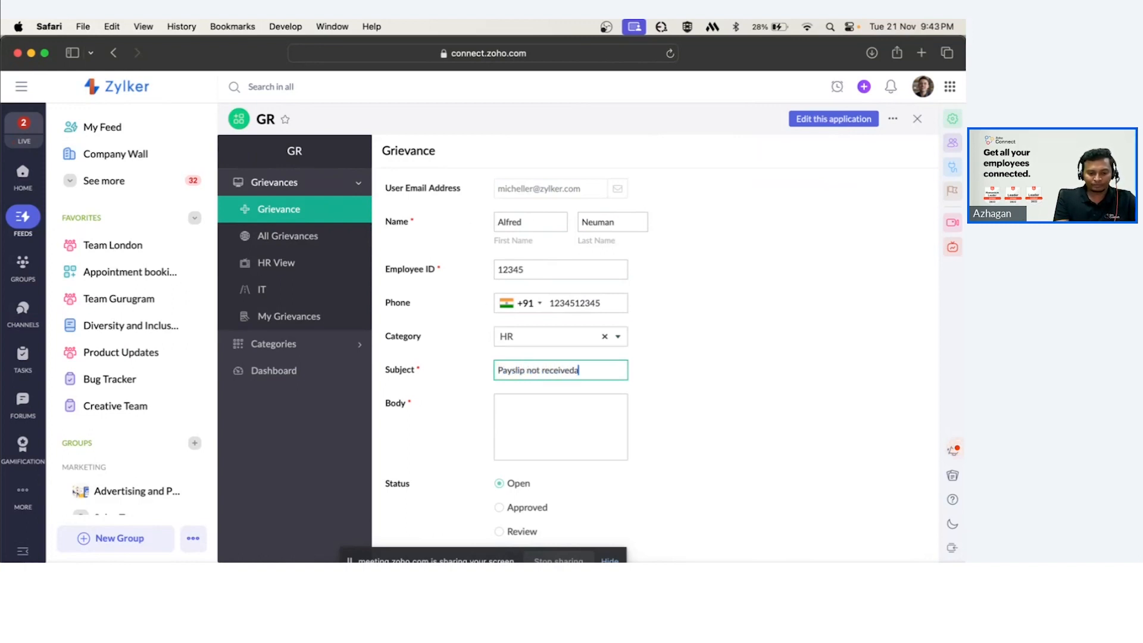
pyautogui.press('BackSpace')
pyautogui.press('super+a')
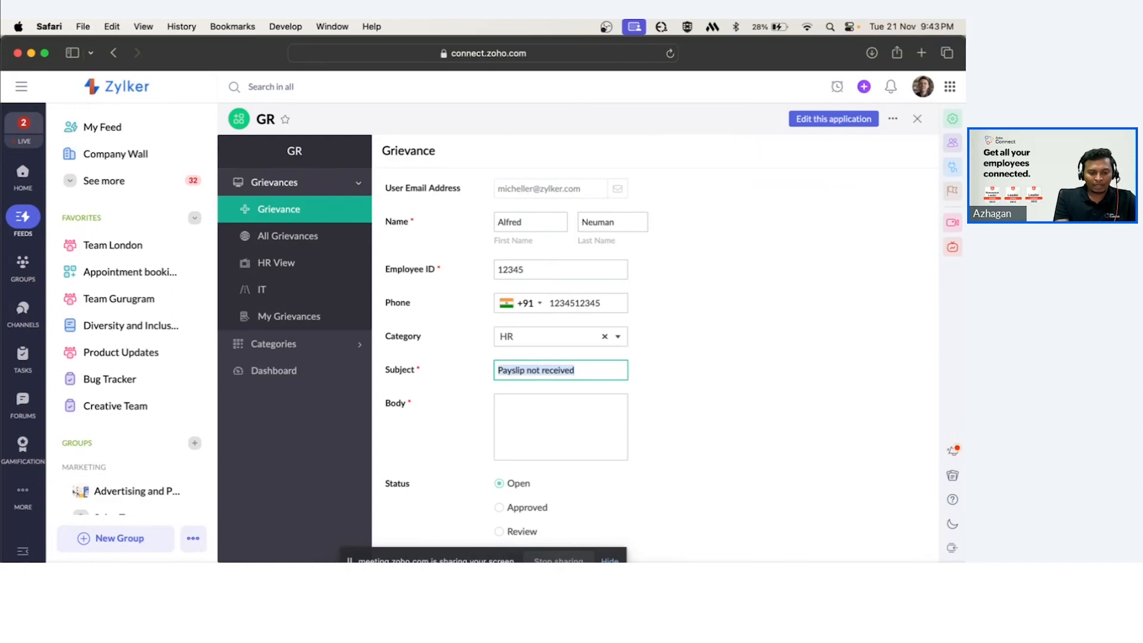
# Enter the body text Please release payslip as soon as possible.
pyautogui.click(521, 410)
pyautogui.write('Please ')
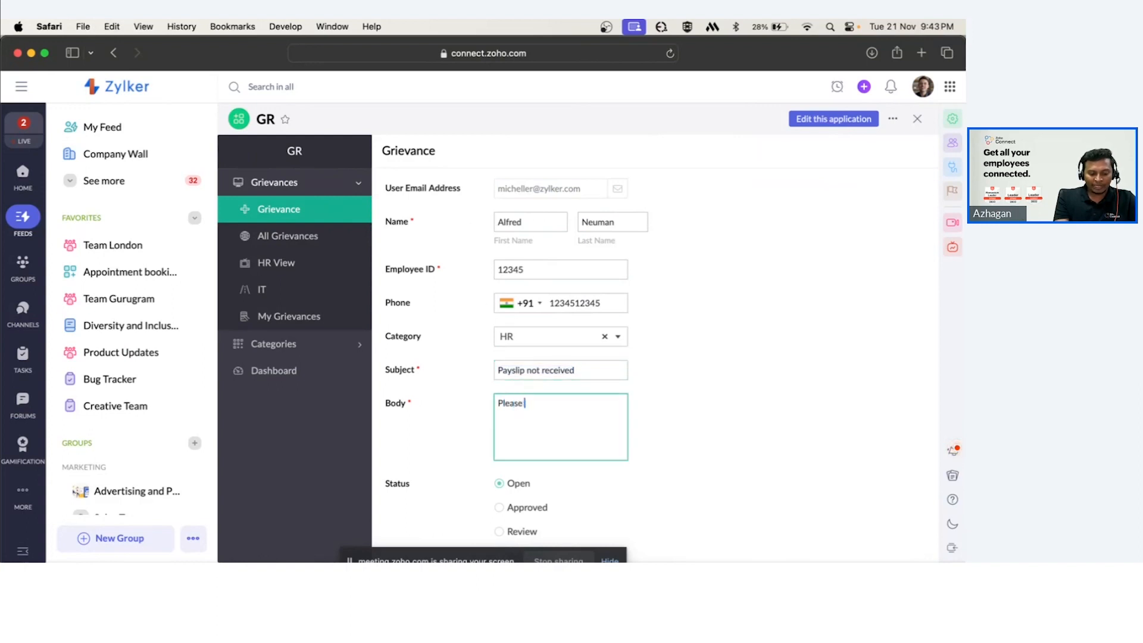
pyautogui.write('release paysli')
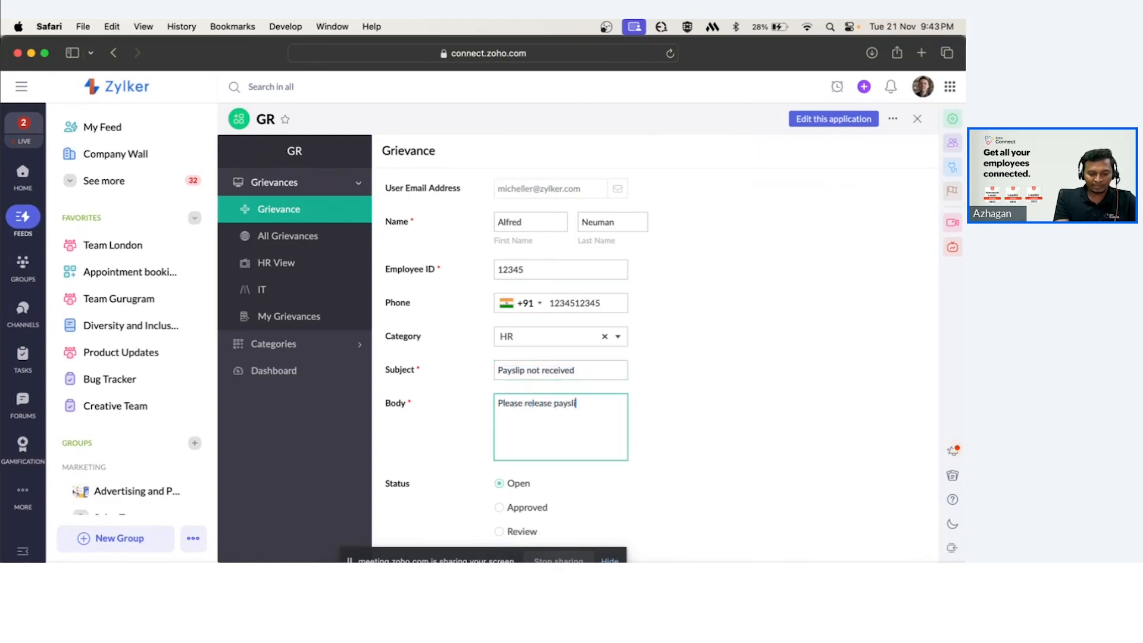
pyautogui.write('p as soon as possible')
pyautogui.scroll(-3, 512, 414)
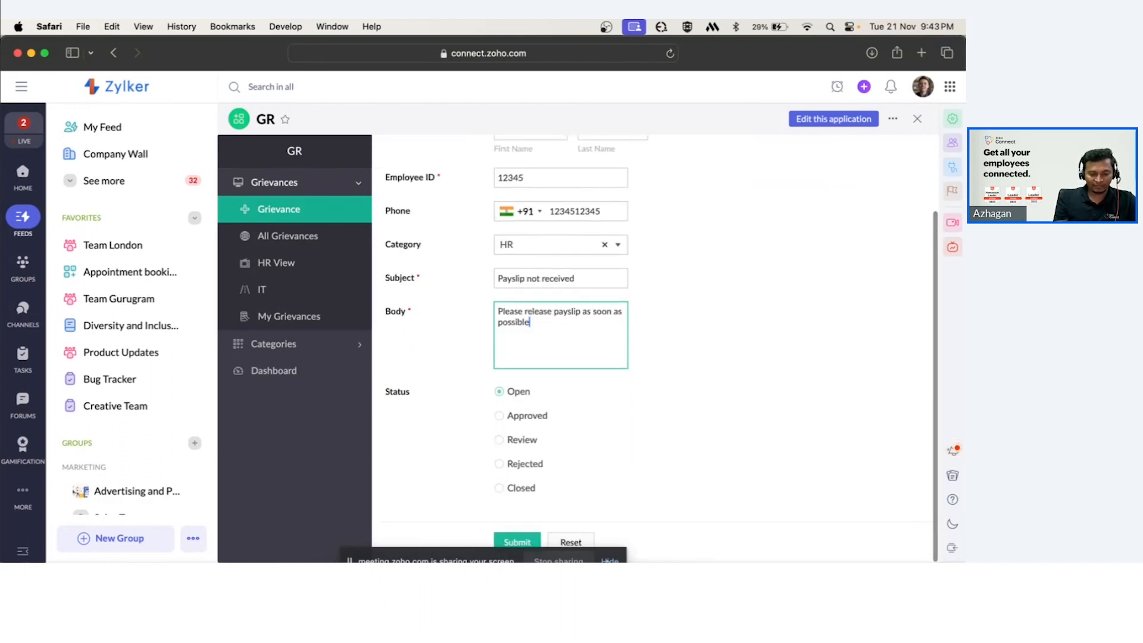
# Submit the completed grievance form.
pyautogui.click(609, 561)
pyautogui.press('super+Tab')
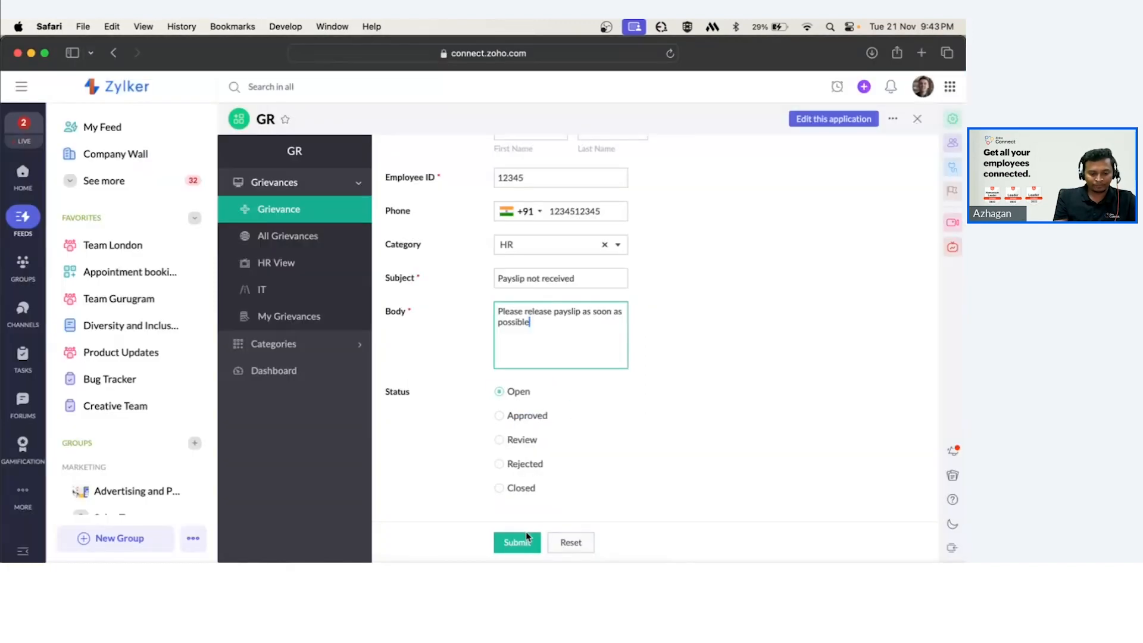
pyautogui.click(518, 544)
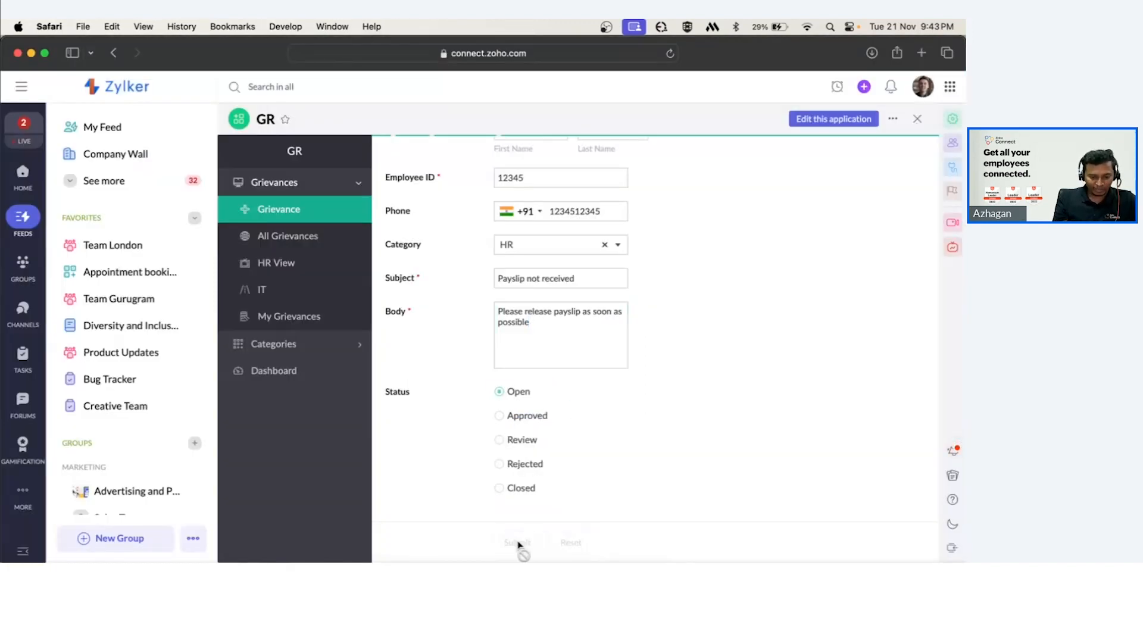
pyautogui.click(504, 268)
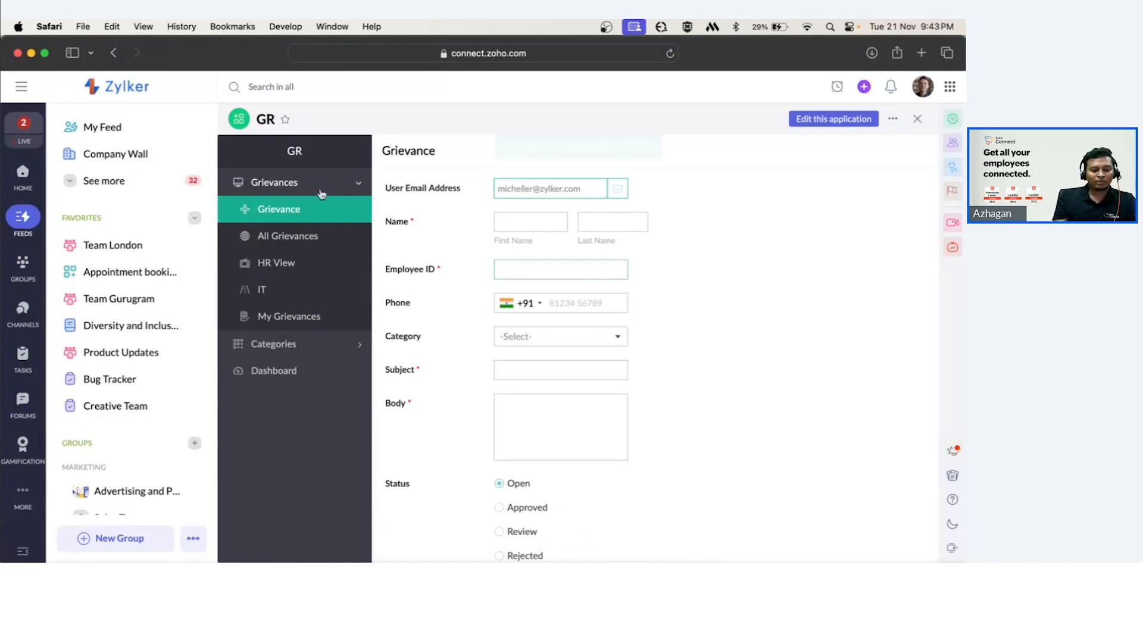
# Open the All Grievances view and open the newly submitted payslip grievance record.
pyautogui.click(267, 235)
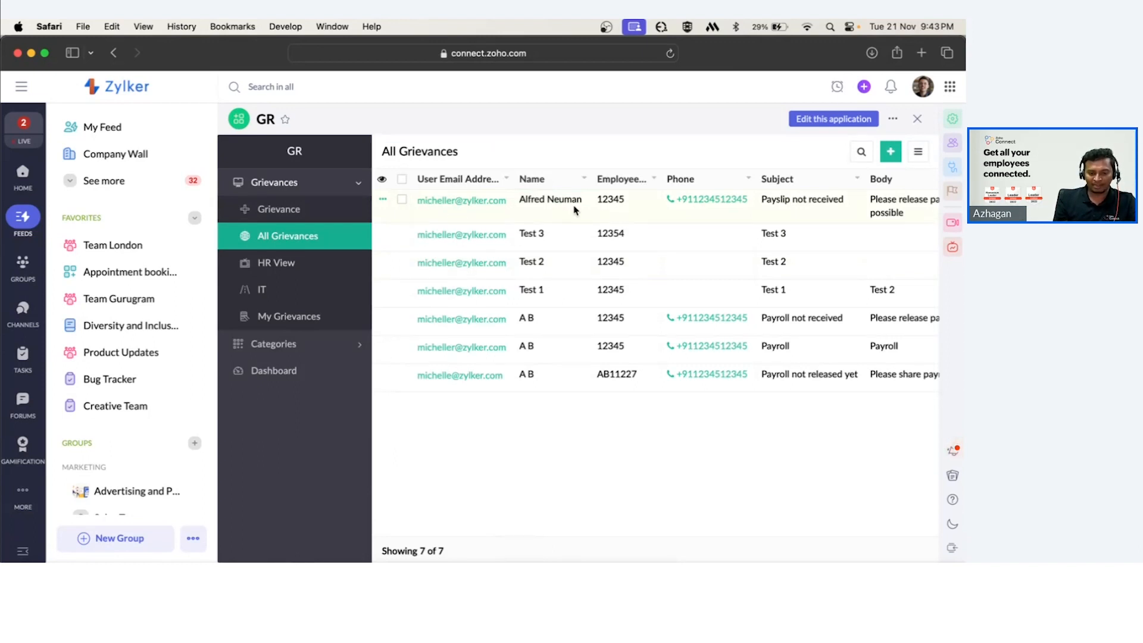
pyautogui.hscroll(10, 575, 209)
pyautogui.hscroll(-10, 575, 209)
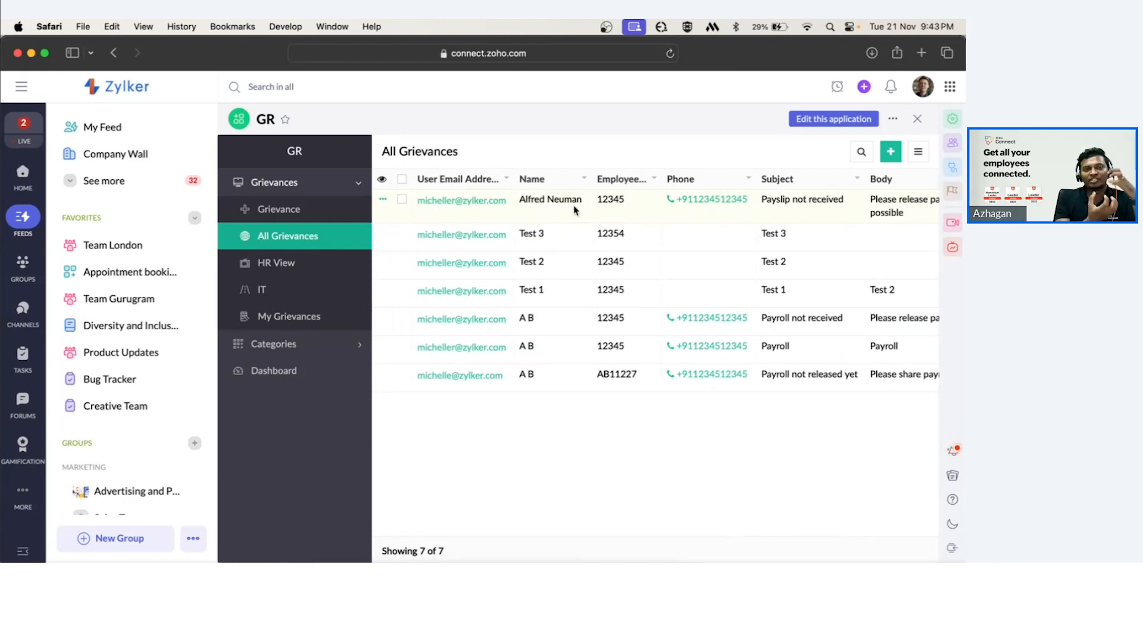
pyautogui.click(575, 210)
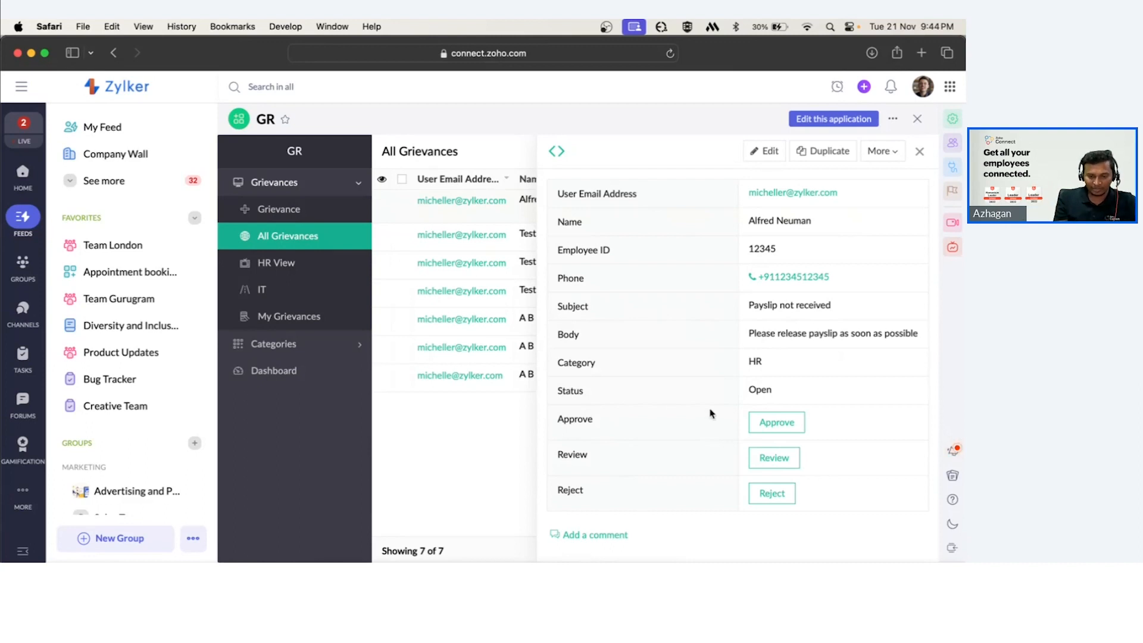
# Move the payslip grievance to Review.
pyautogui.moveTo(763, 358); pyautogui.dragTo(748, 364)
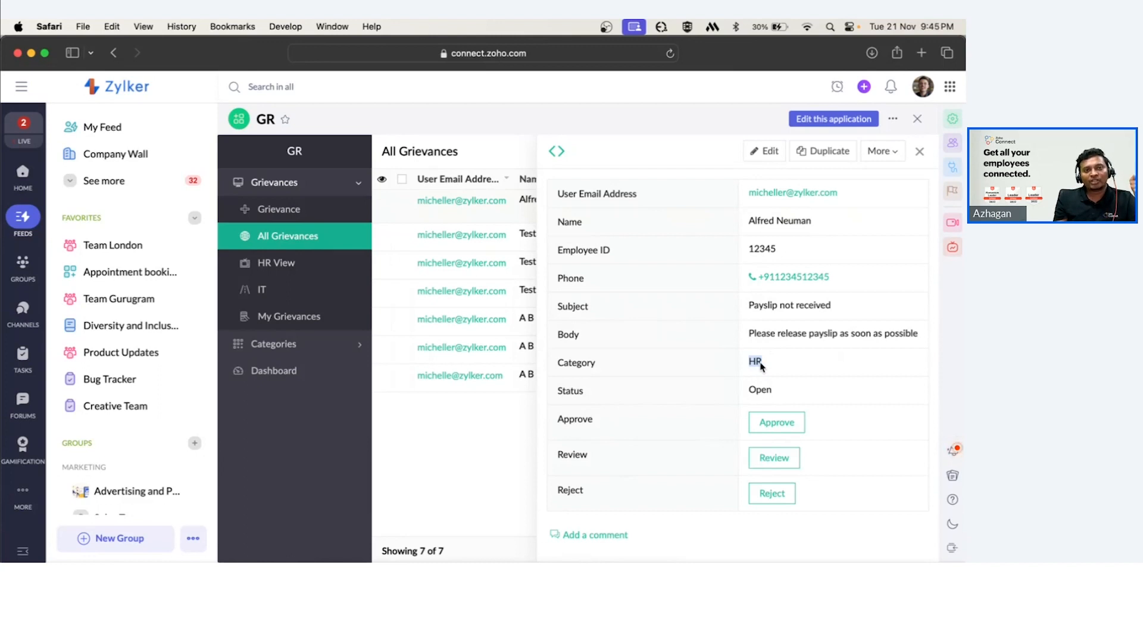
pyautogui.click(781, 457)
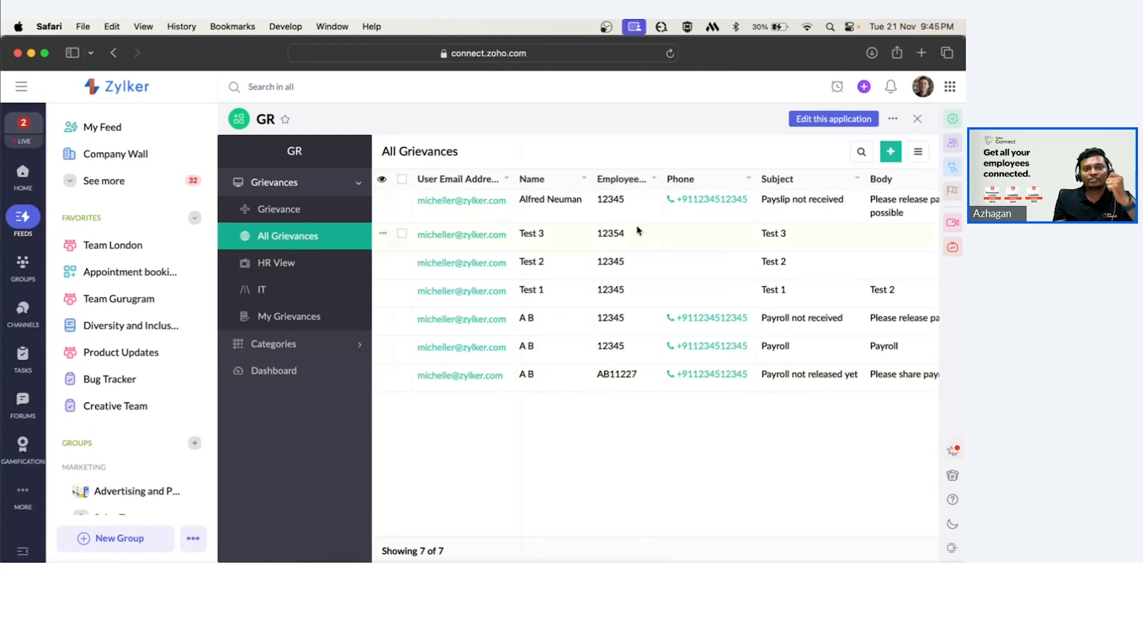
# Reopen the payslip grievance record to check its status.
pyautogui.click(598, 216)
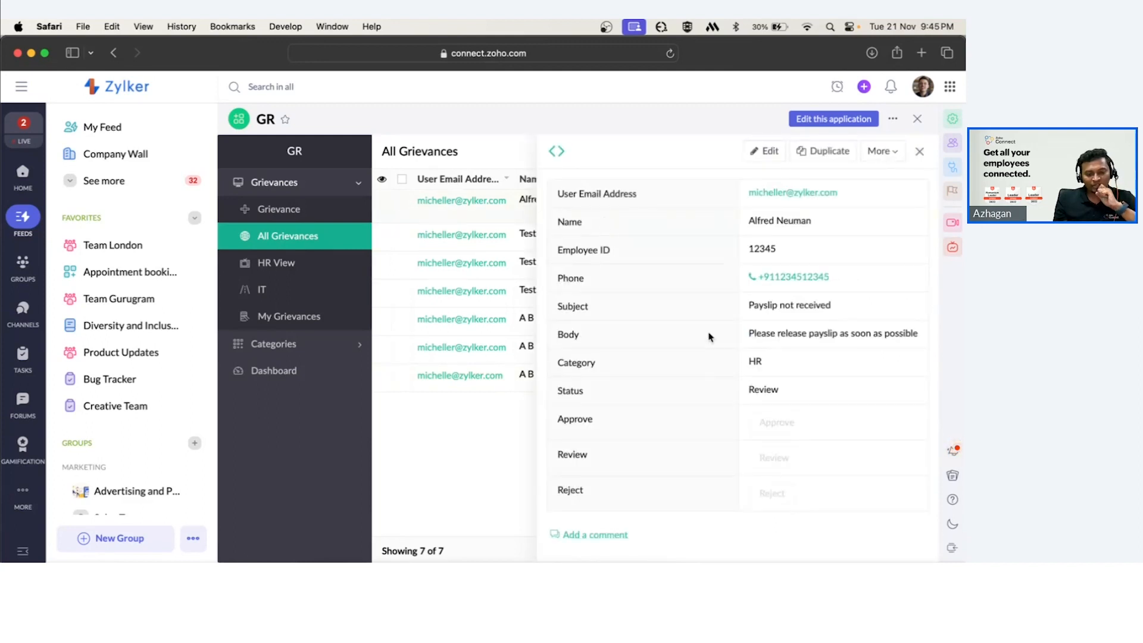
pyautogui.moveTo(583, 392); pyautogui.dragTo(555, 394)
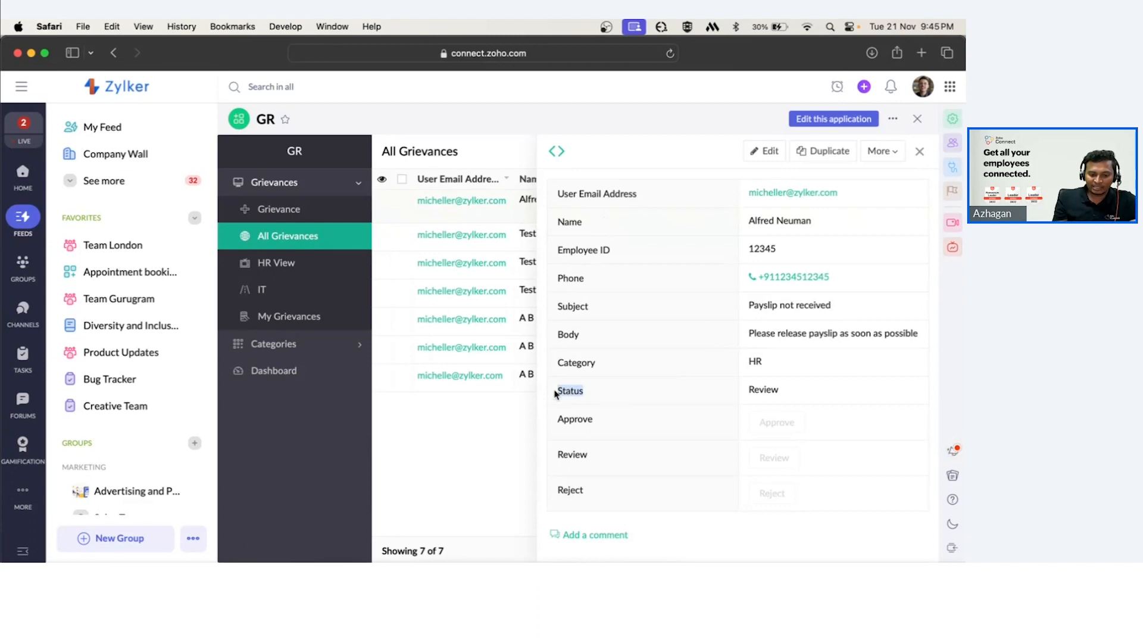
pyautogui.moveTo(783, 389); pyautogui.dragTo(746, 391)
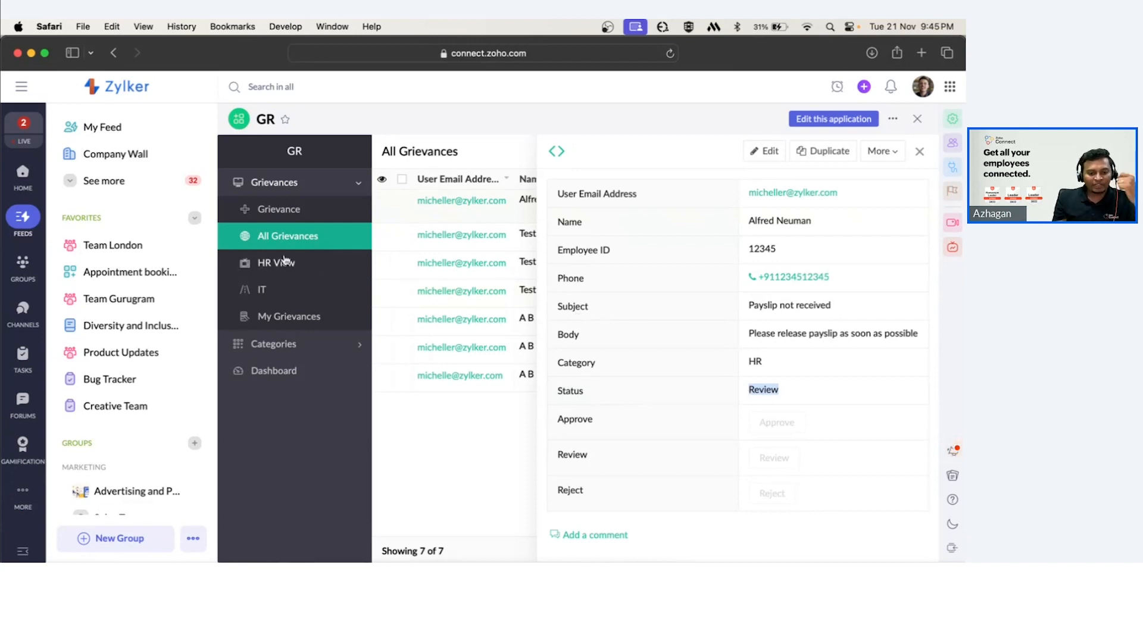
# Open the HR View, inspect the payslip grievance record, and close it.
pyautogui.click(268, 269)
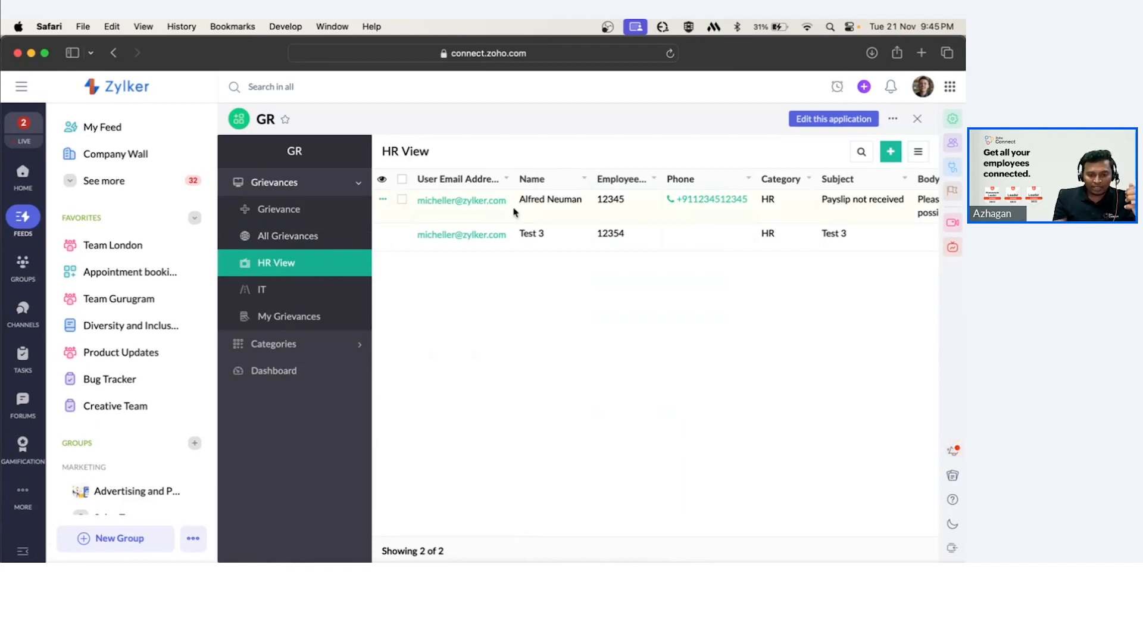
pyautogui.click(549, 207)
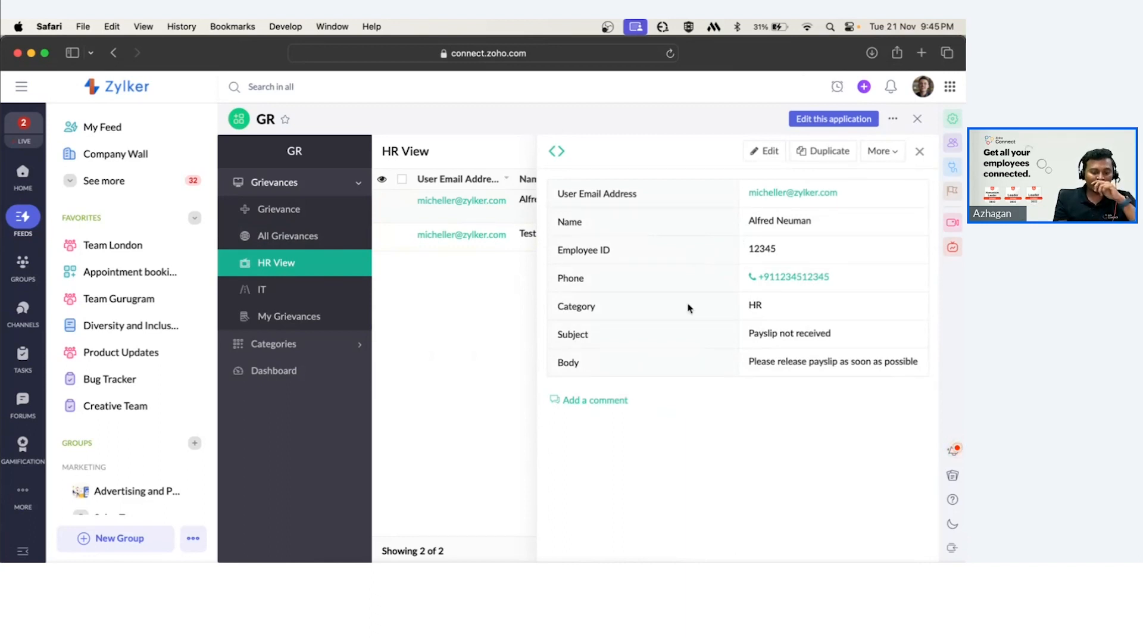
pyautogui.click(920, 151)
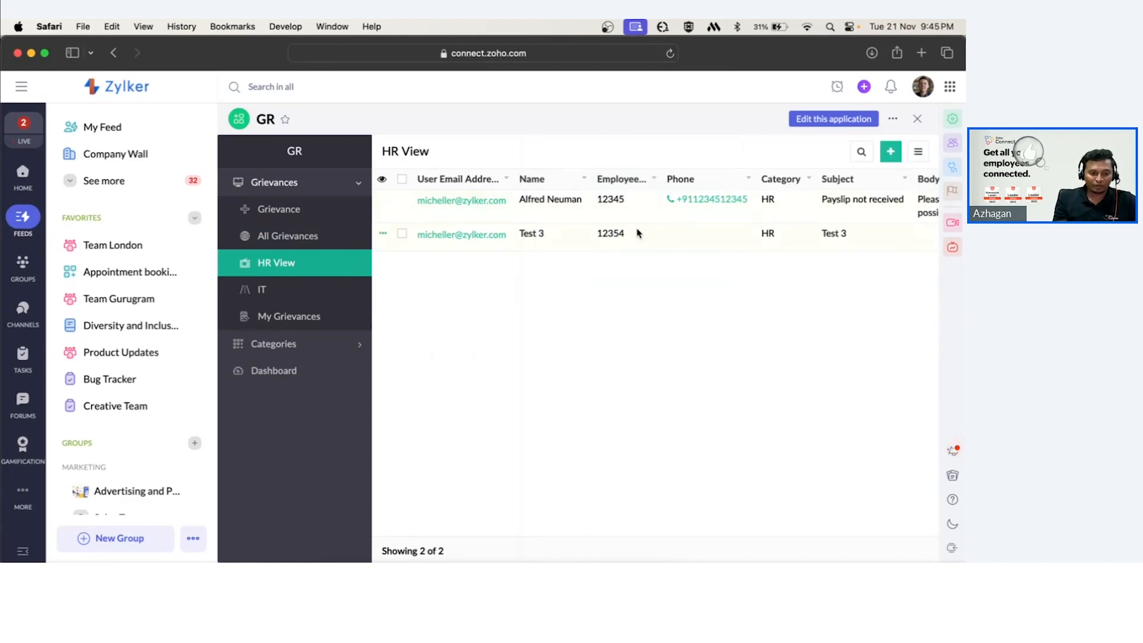
# Browse the IT, HR View and My Grievances views and scroll through the list.
pyautogui.click(262, 289)
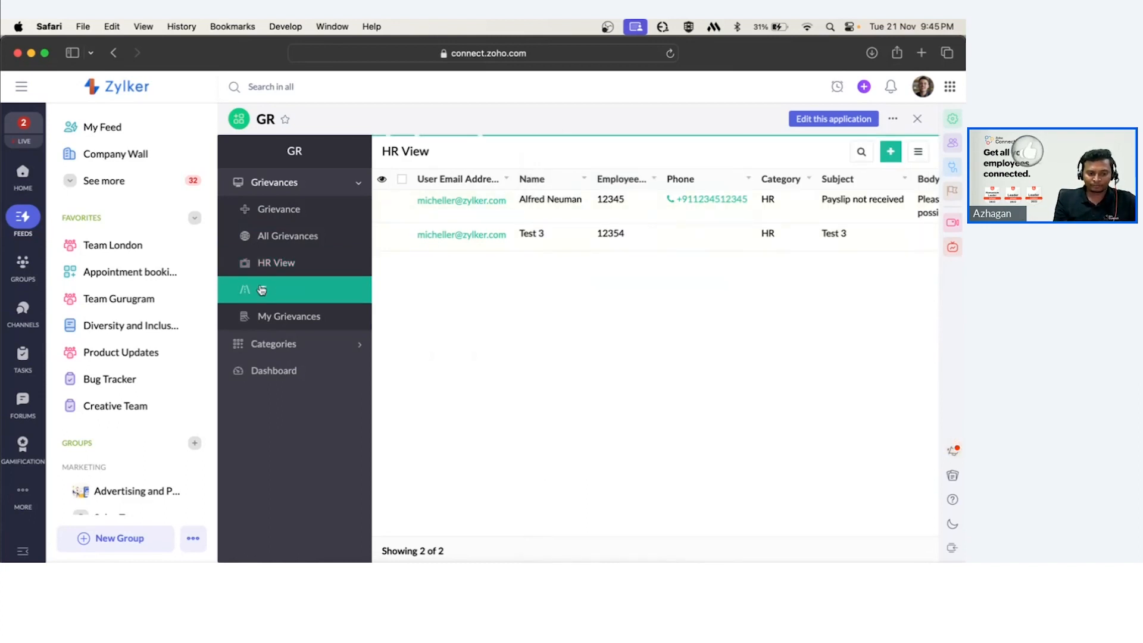
pyautogui.click(302, 268)
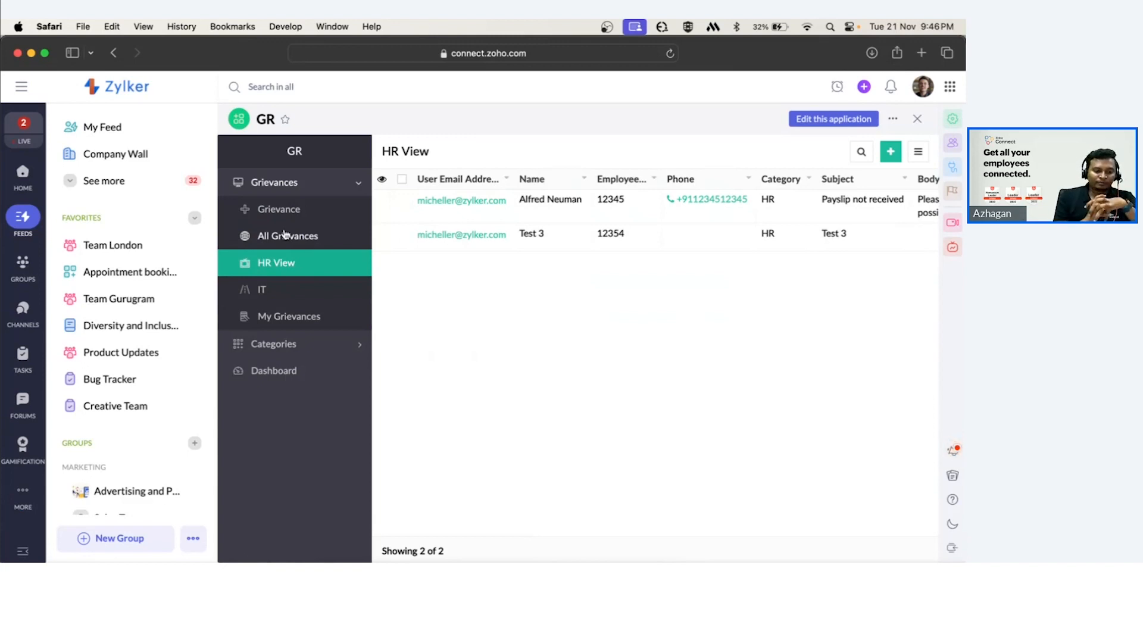
pyautogui.click(277, 319)
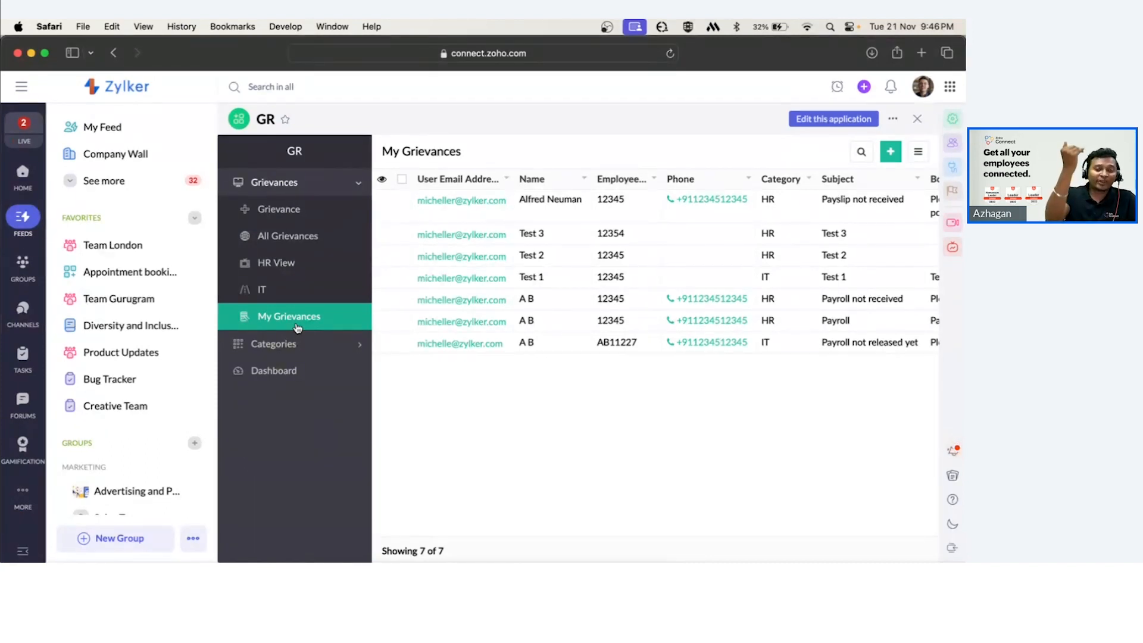
pyautogui.hscroll(5, 566, 224)
pyautogui.hscroll(-3, 566, 223)
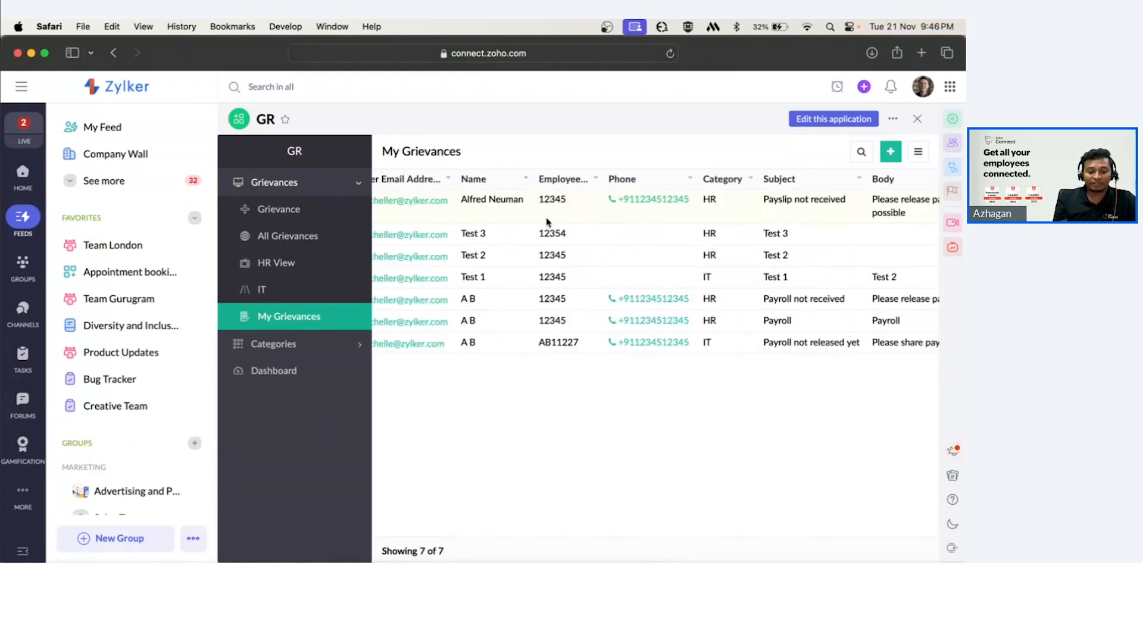
pyautogui.hscroll(-2, 565, 224)
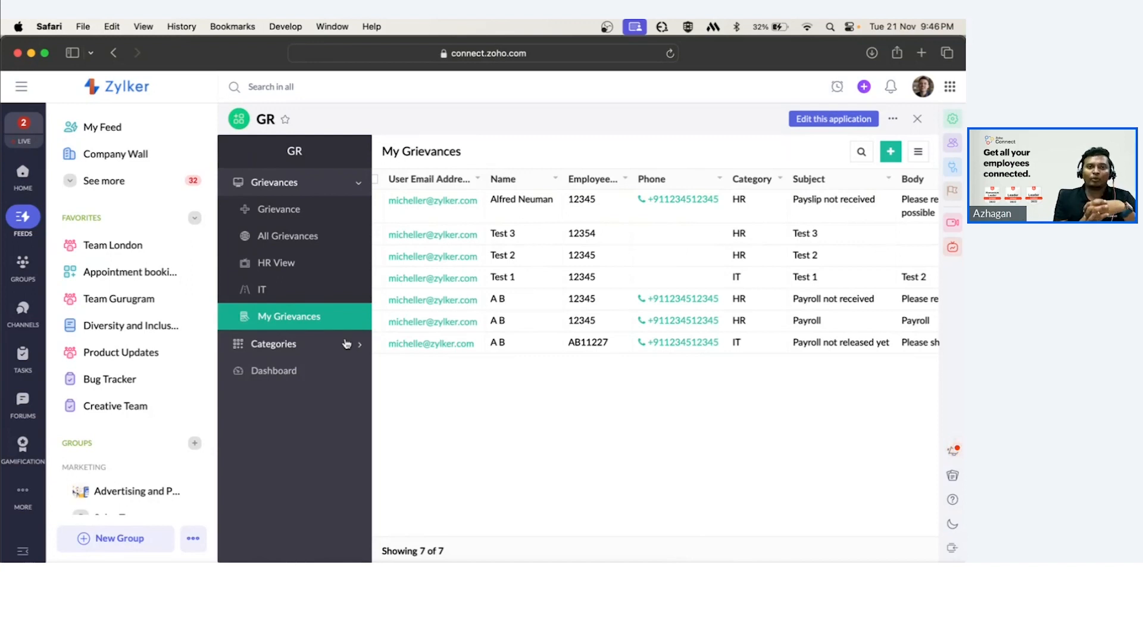
# Open the Dashboard and examine its totals and category and status charts.
pyautogui.click(296, 372)
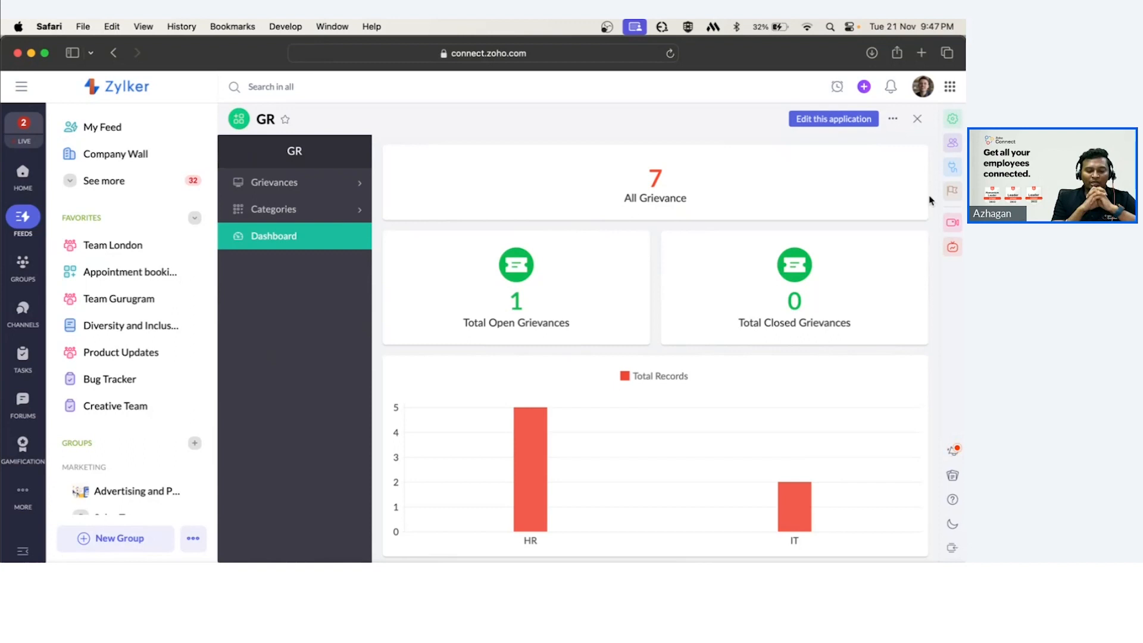
pyautogui.scroll(-1, 931, 200)
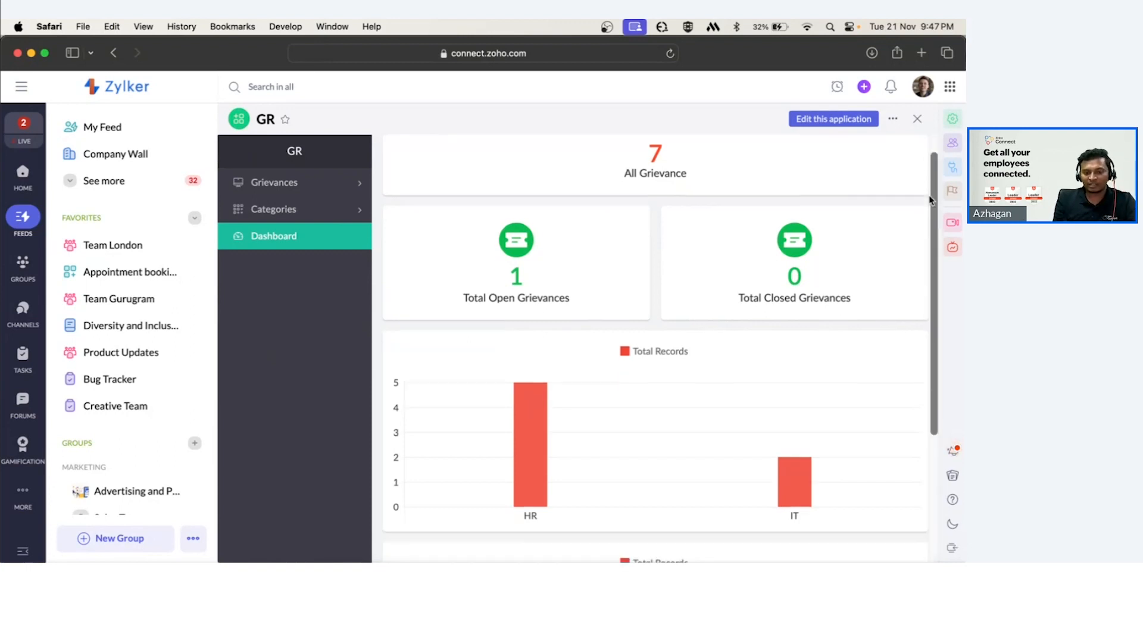
pyautogui.scroll(1, 931, 201)
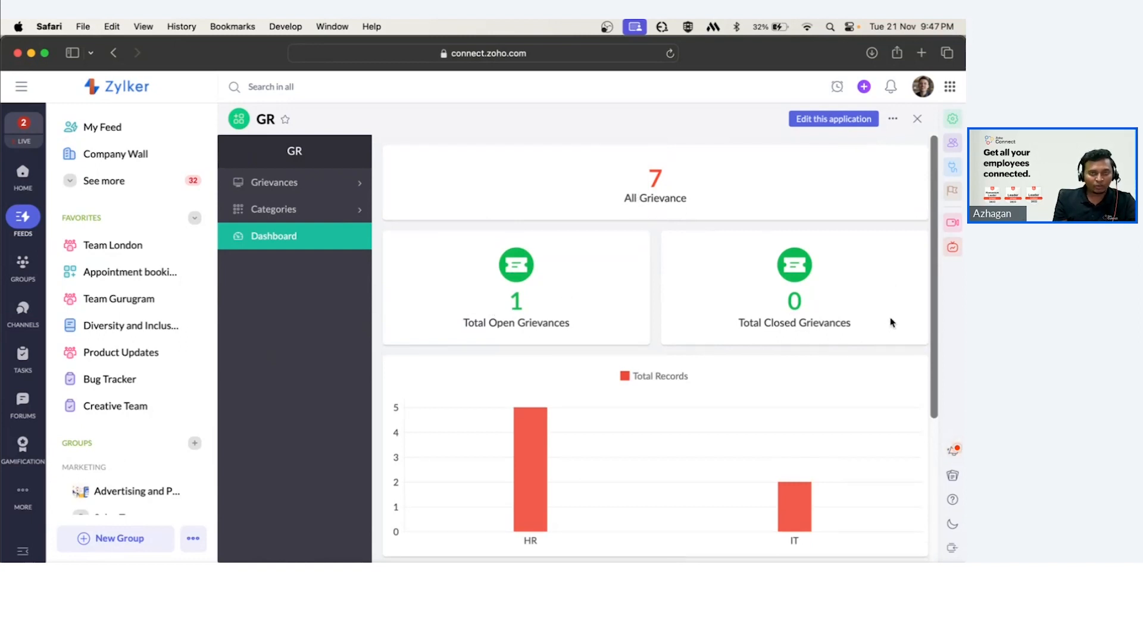
pyautogui.scroll(-4, 890, 322)
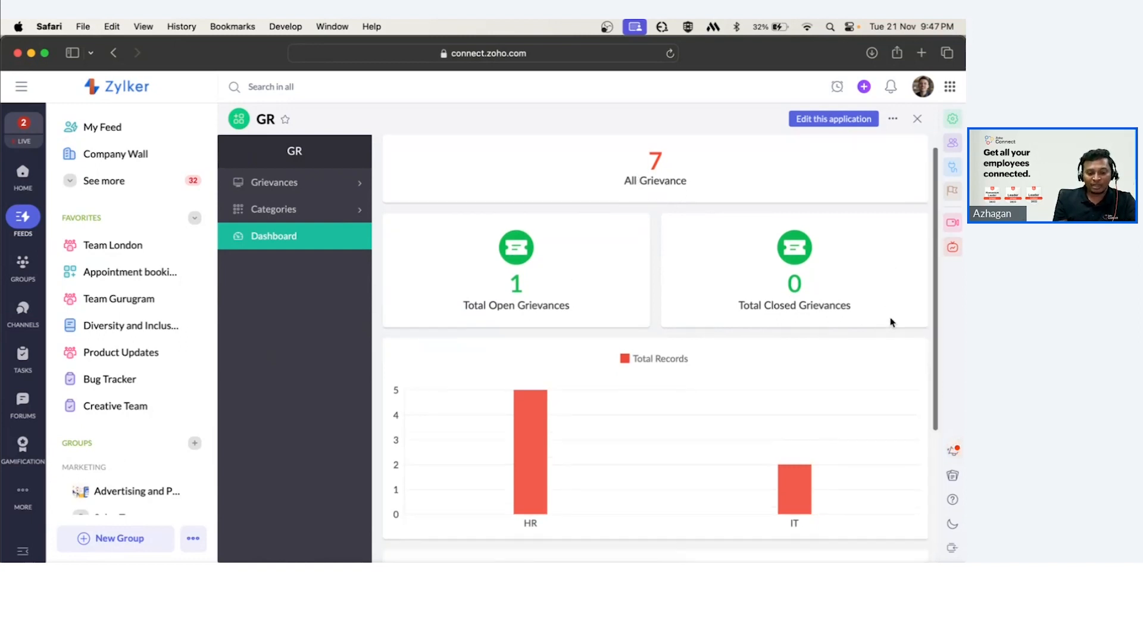
pyautogui.moveTo(536, 322)
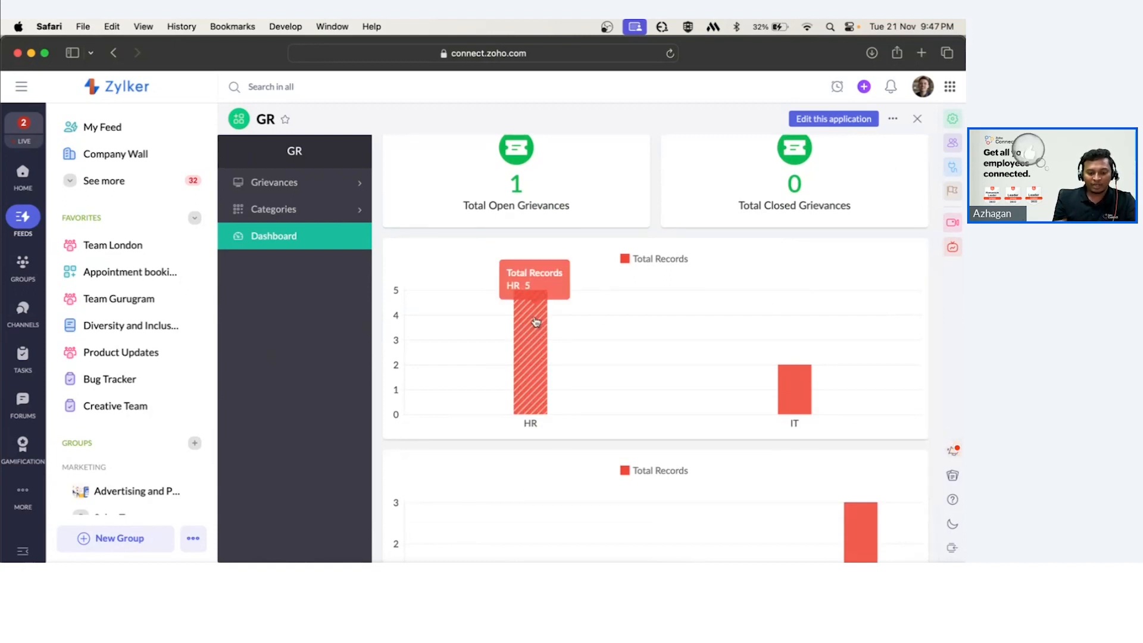
pyautogui.moveTo(805, 383)
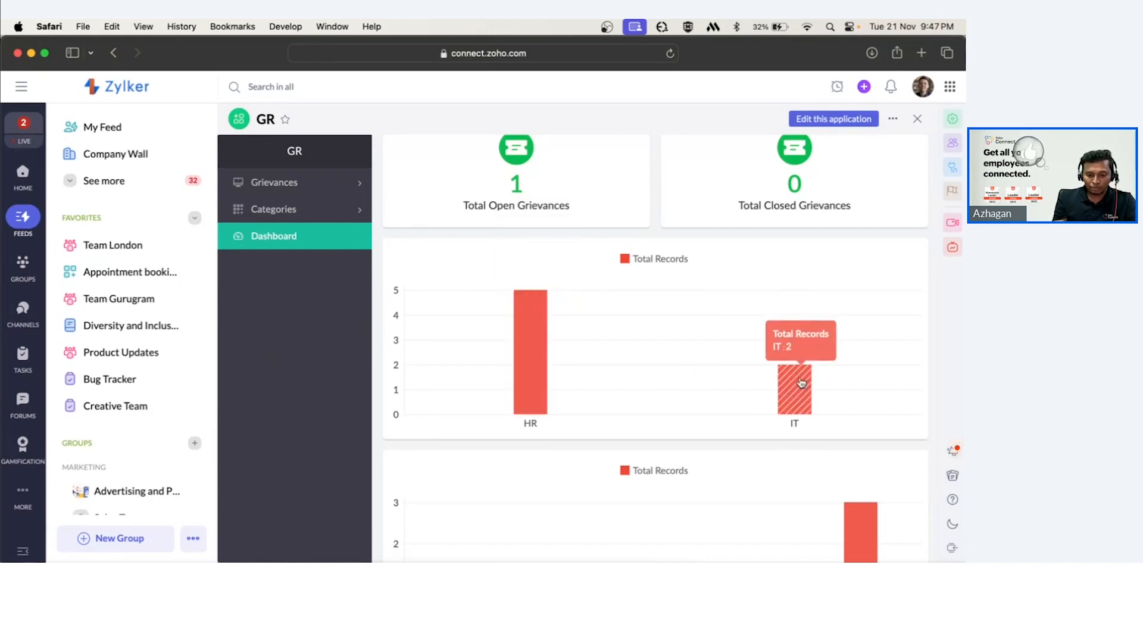
pyautogui.scroll(-3, 799, 385)
pyautogui.moveTo(458, 502)
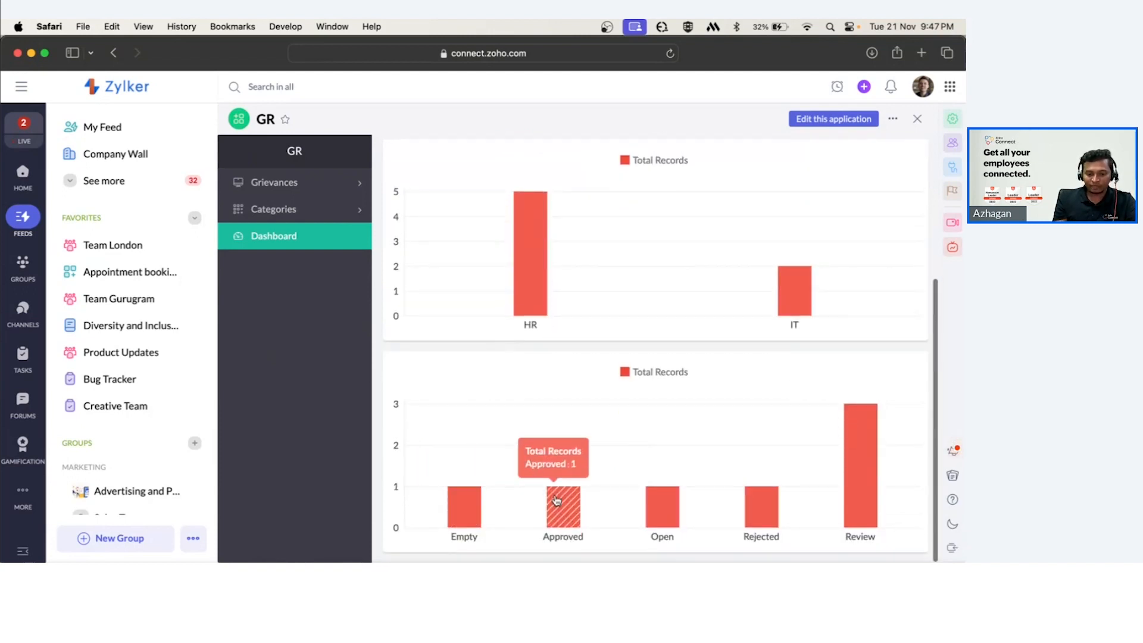
pyautogui.moveTo(872, 468)
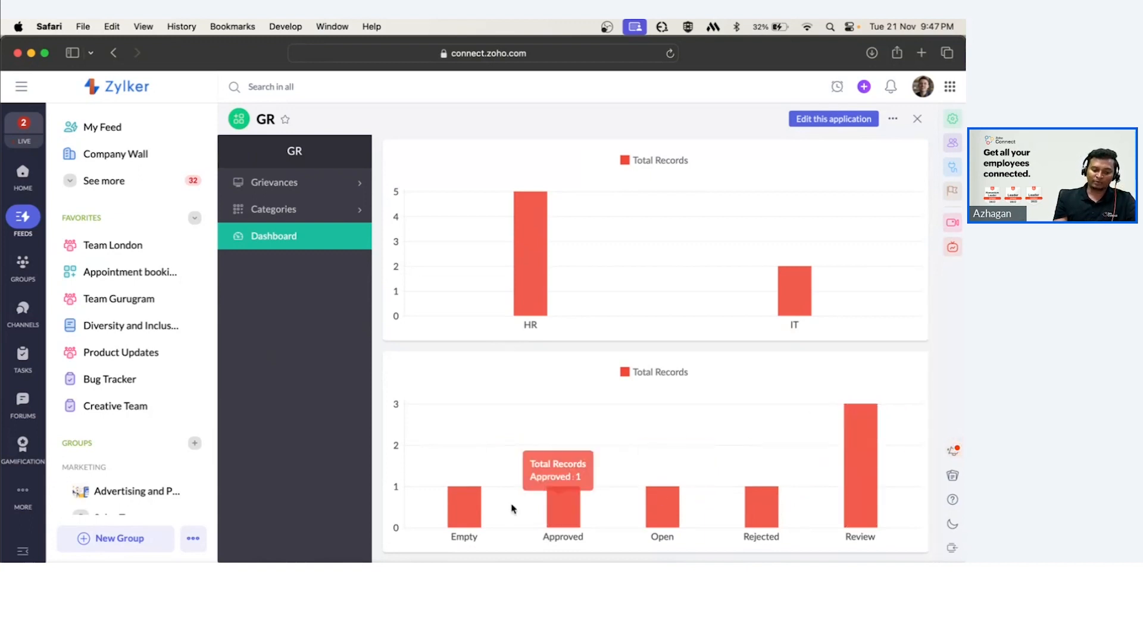
pyautogui.moveTo(757, 505)
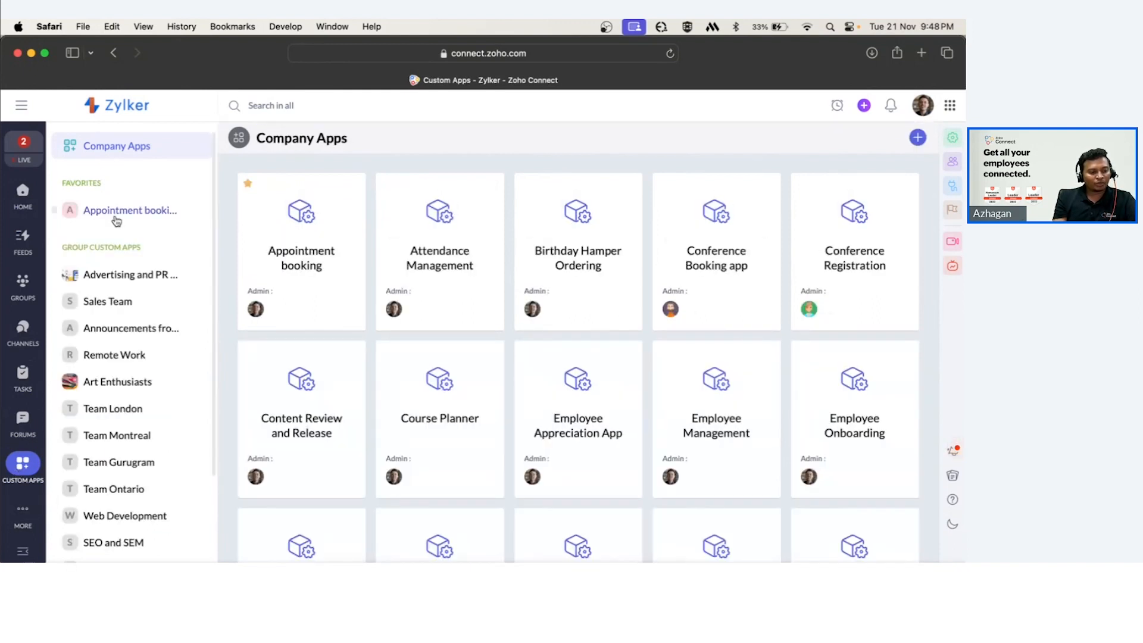
# Start a new custom app from scratch in Company Apps.
pyautogui.click(122, 144)
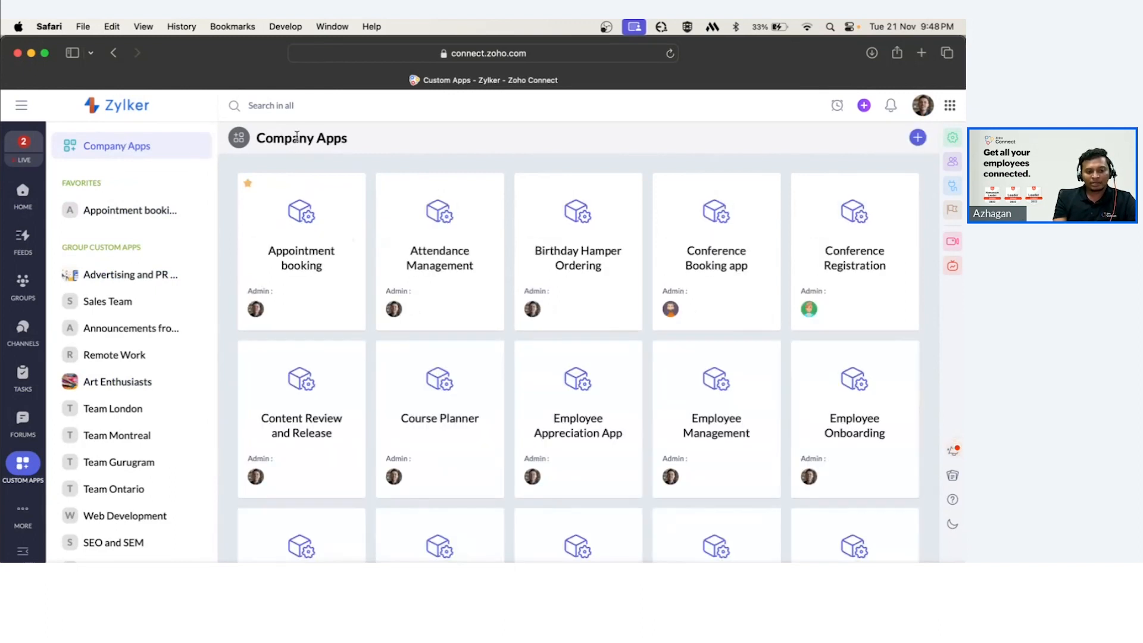
pyautogui.click(915, 140)
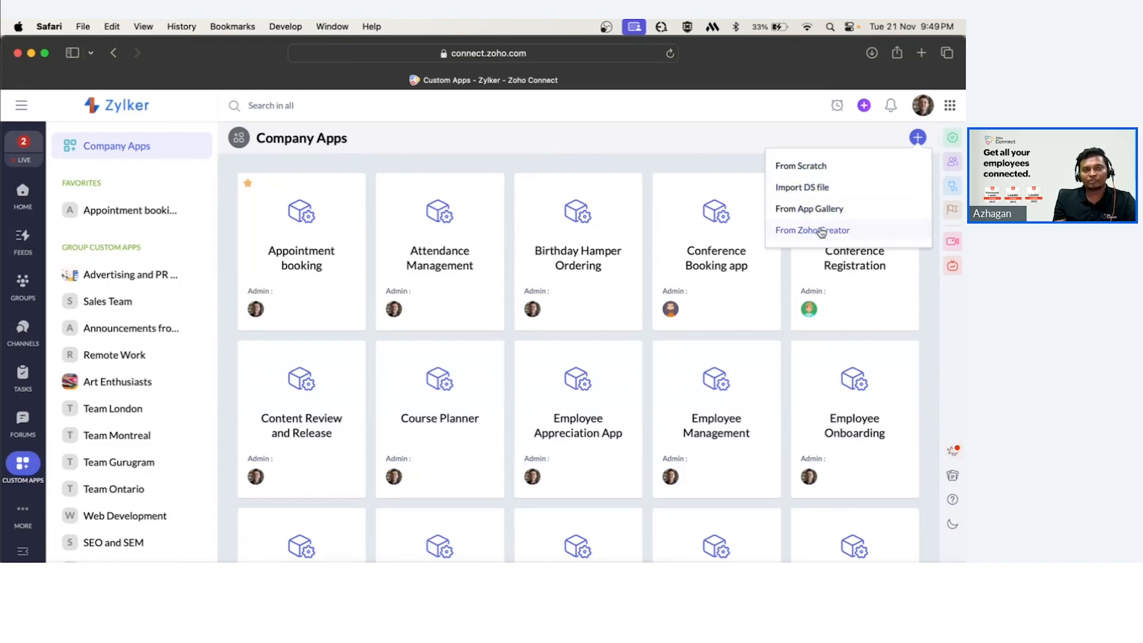
pyautogui.click(802, 167)
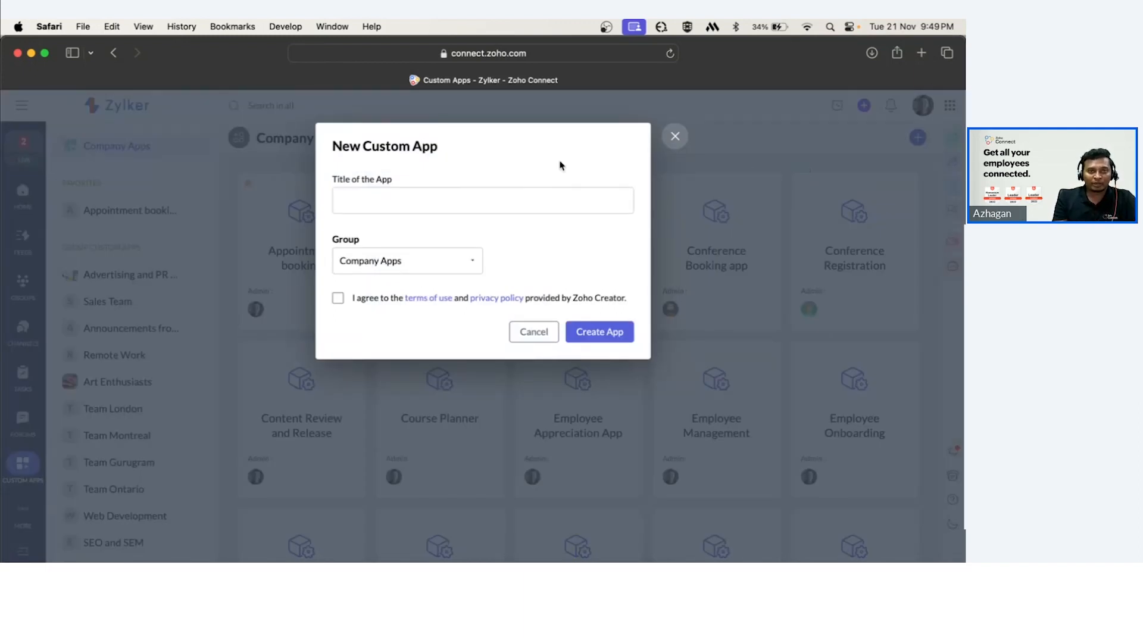
# Enter Grievance 4 as the title of the new app.
pyautogui.click(486, 204)
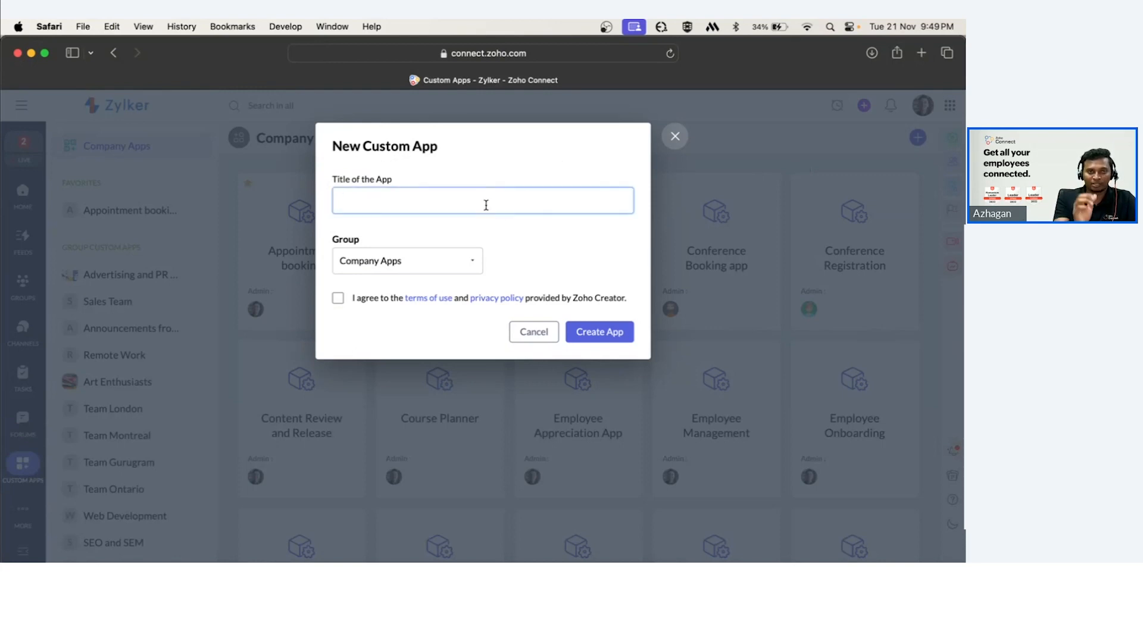
pyautogui.write('Gr')
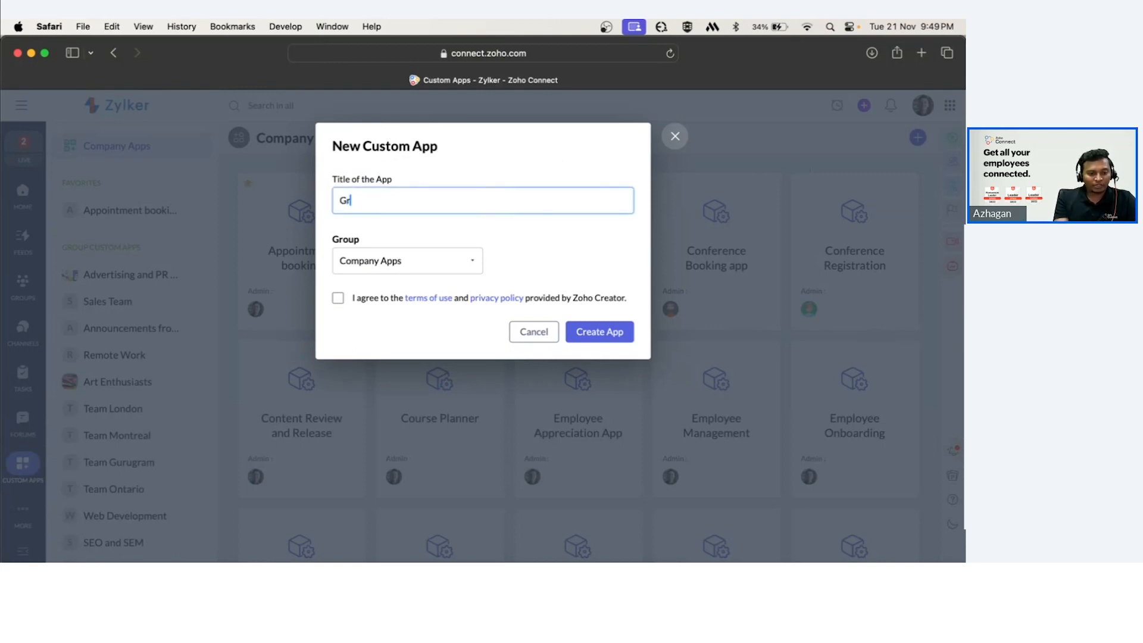
pyautogui.write('ievance R')
pyautogui.press('BackSpace')
pyautogui.write('4')
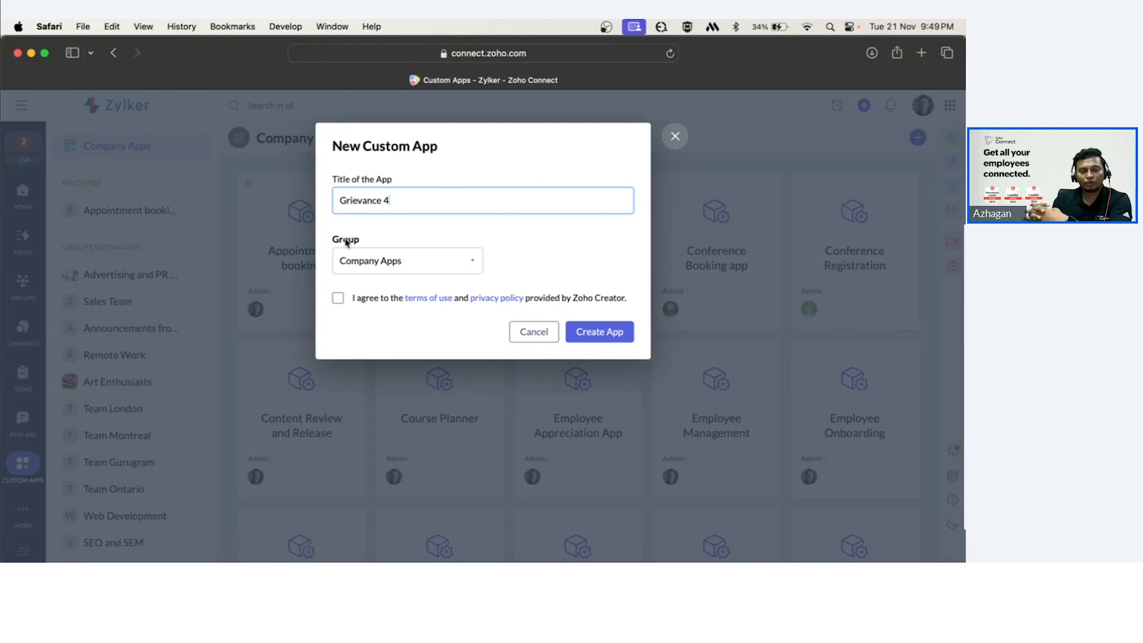
pyautogui.click(418, 227)
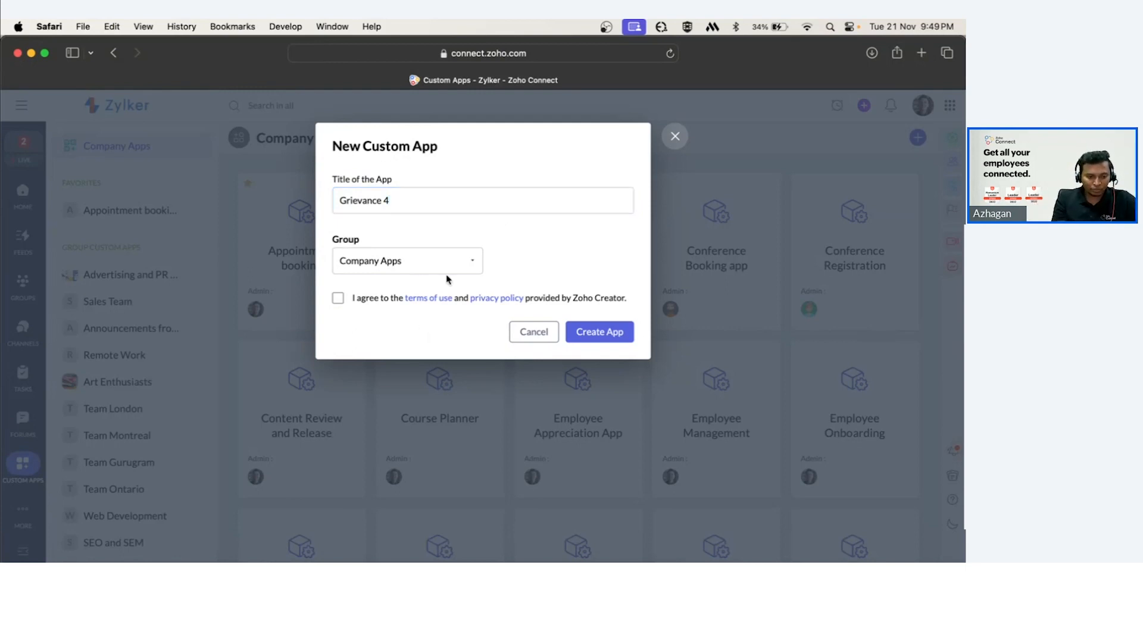
# Accept the terms of use and create the new custom app.
pyautogui.click(337, 299)
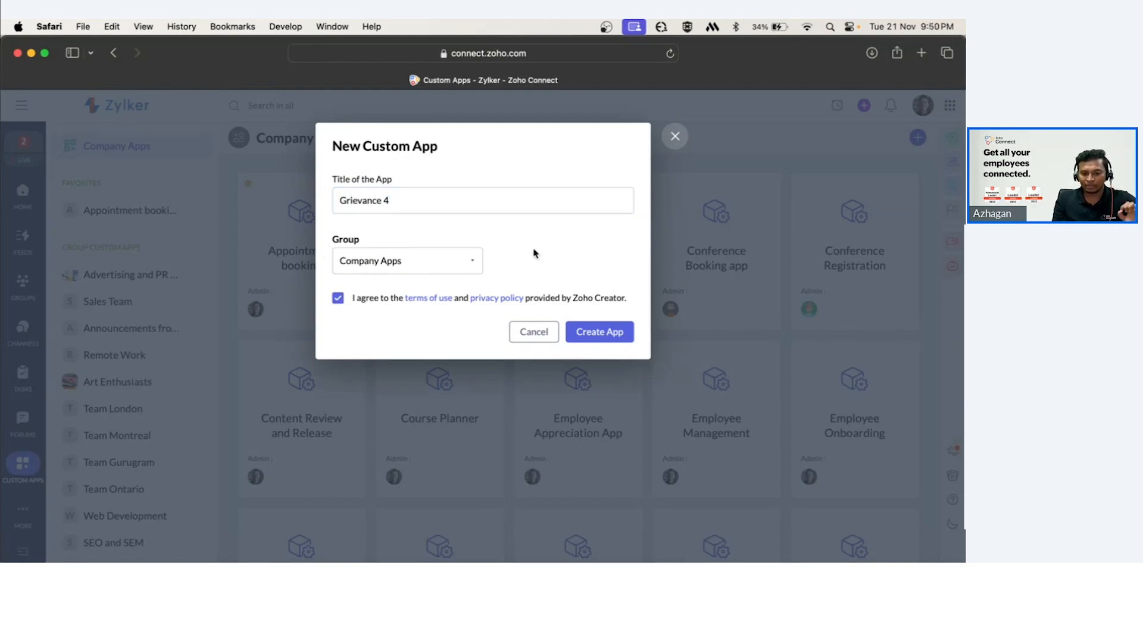
pyautogui.click(593, 330)
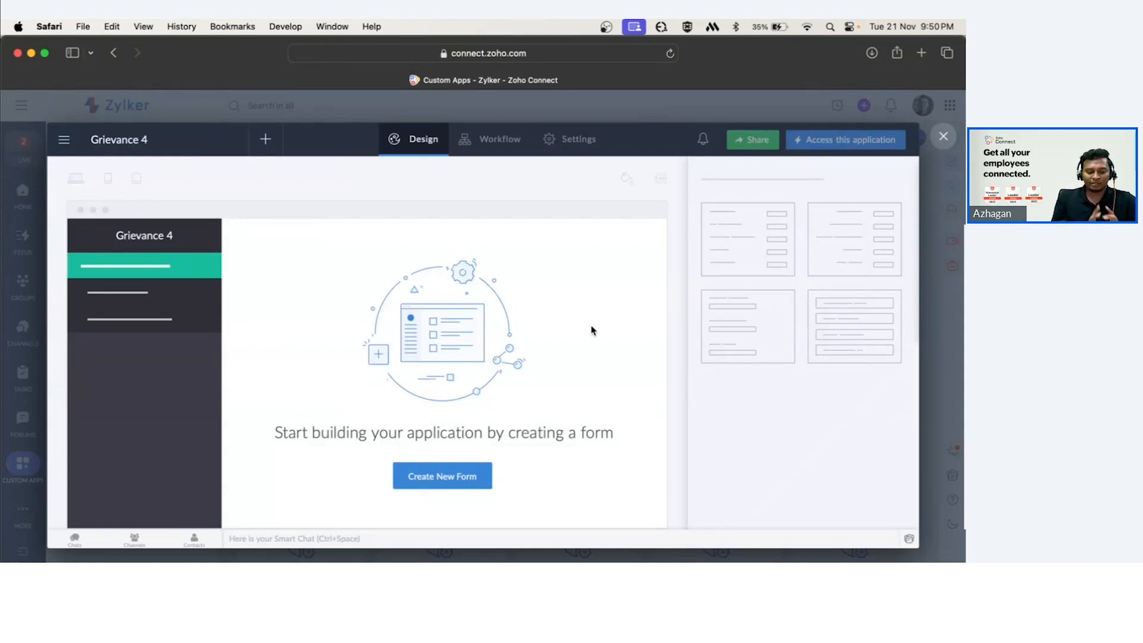
# Create a new form from scratch named Grievance.
pyautogui.click(454, 476)
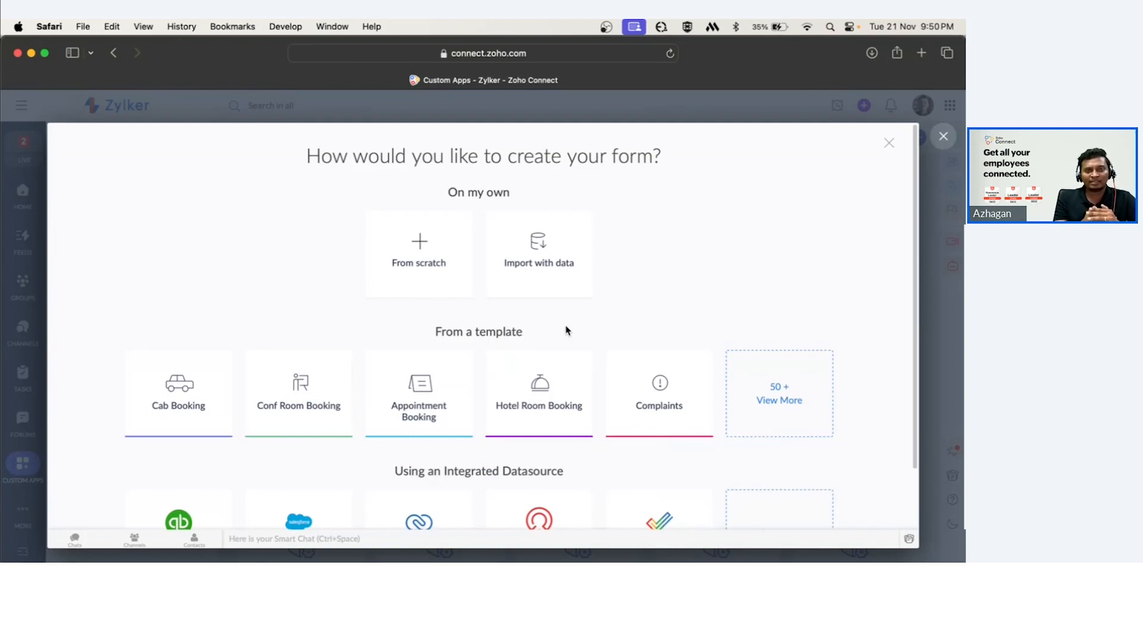
pyautogui.click(455, 275)
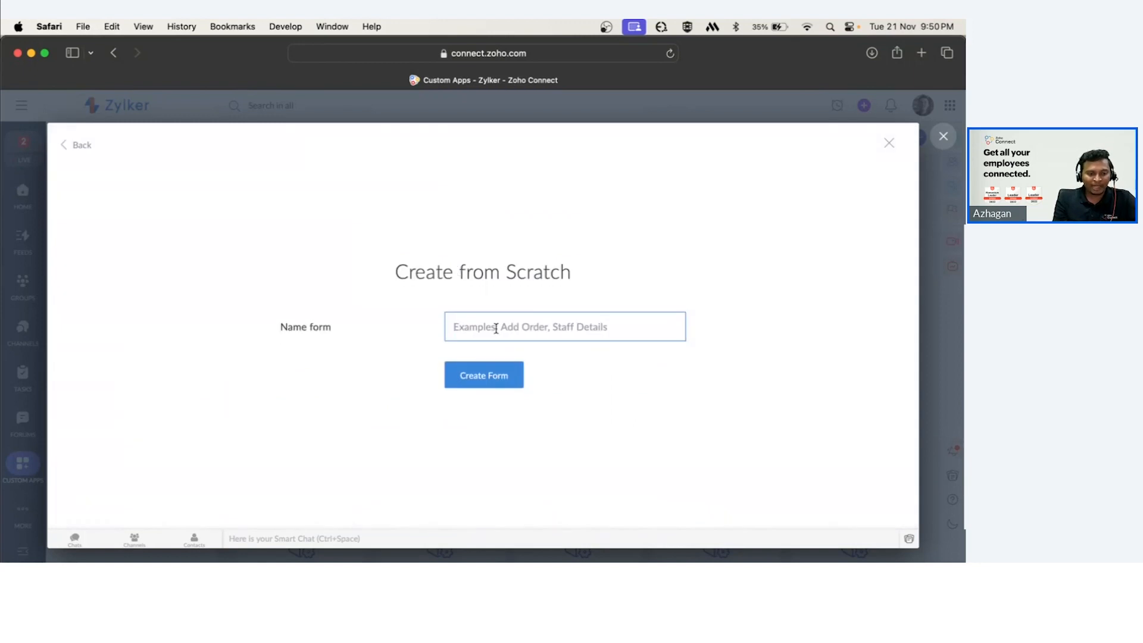
pyautogui.write('Gri')
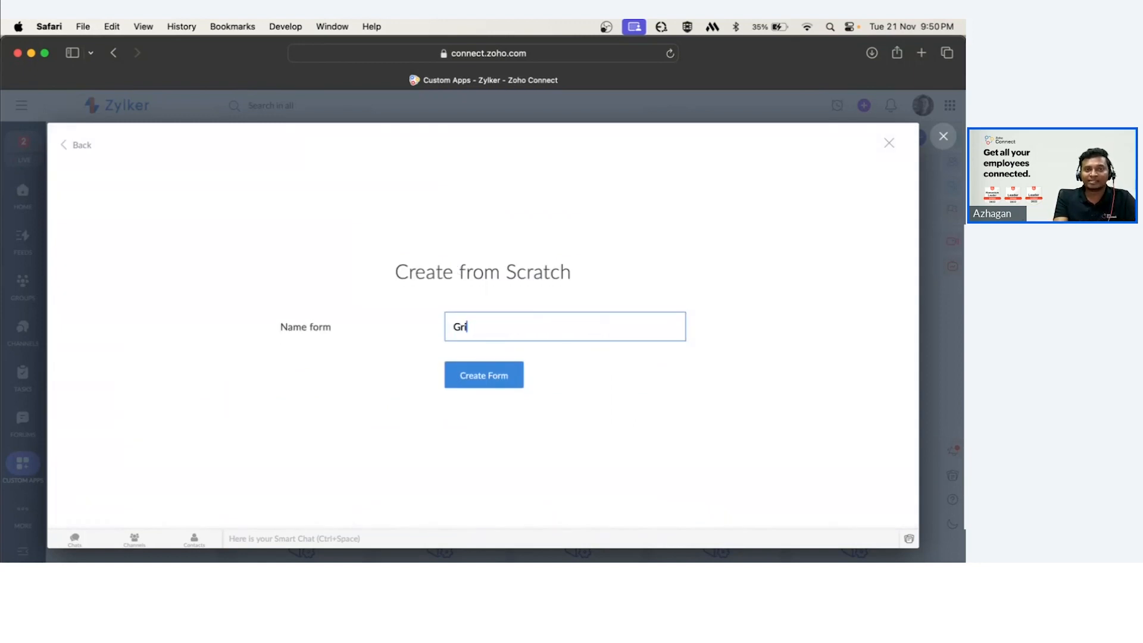
pyautogui.write('evance')
pyautogui.press('Return')
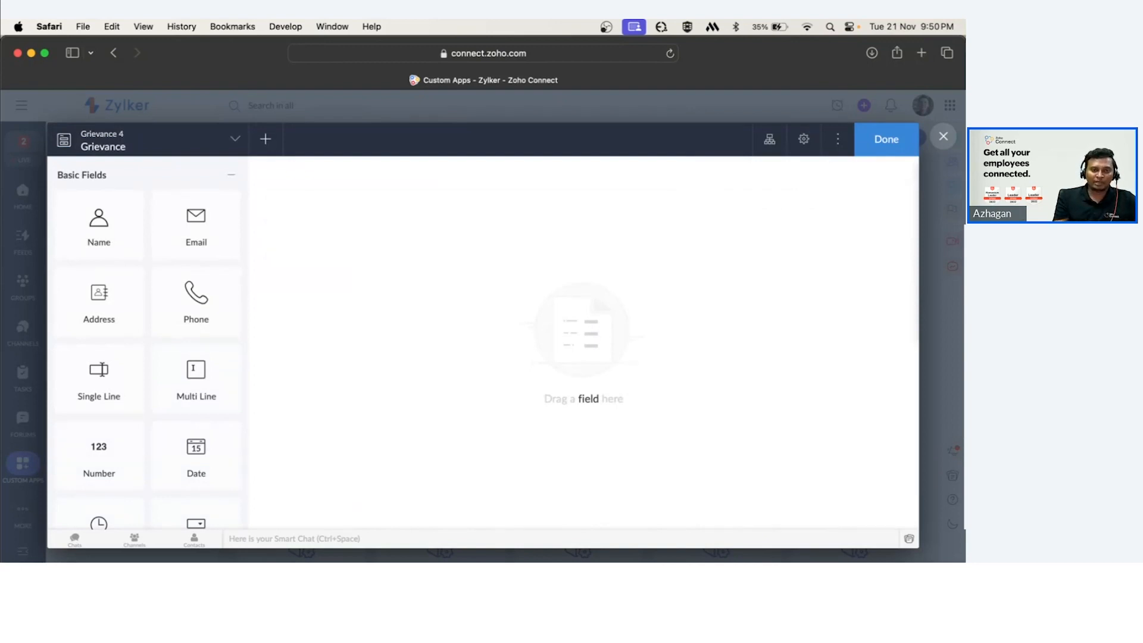
# Add Email, Name, Phone and Single Line fields to the Grievance form, save it and close the app editor.
pyautogui.click(163, 182)
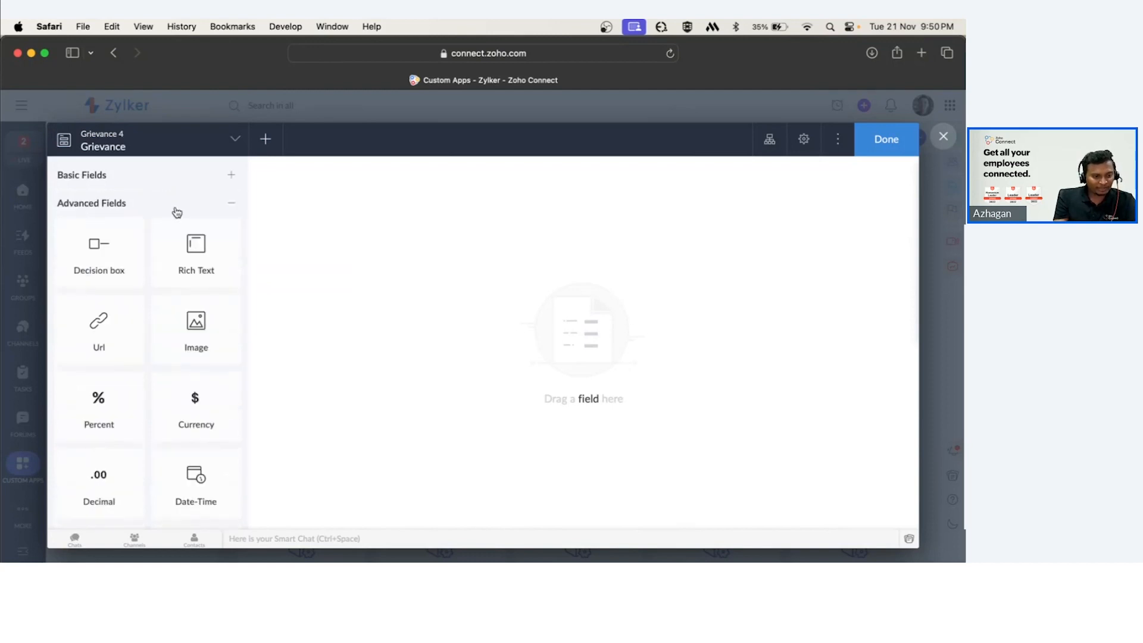
pyautogui.click(175, 211)
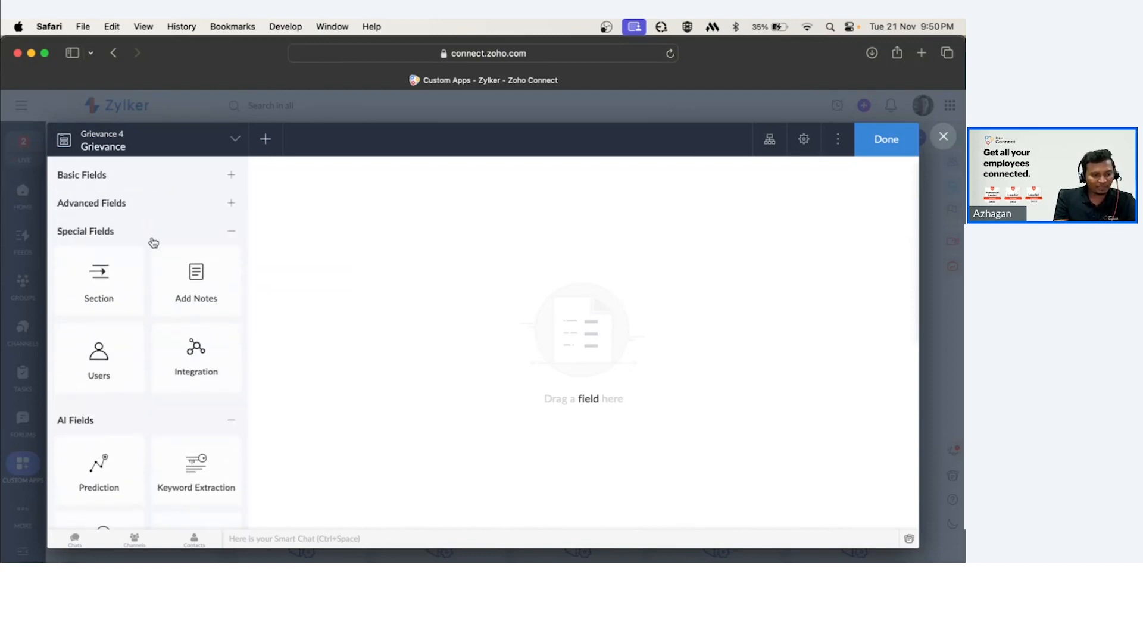
pyautogui.click(142, 174)
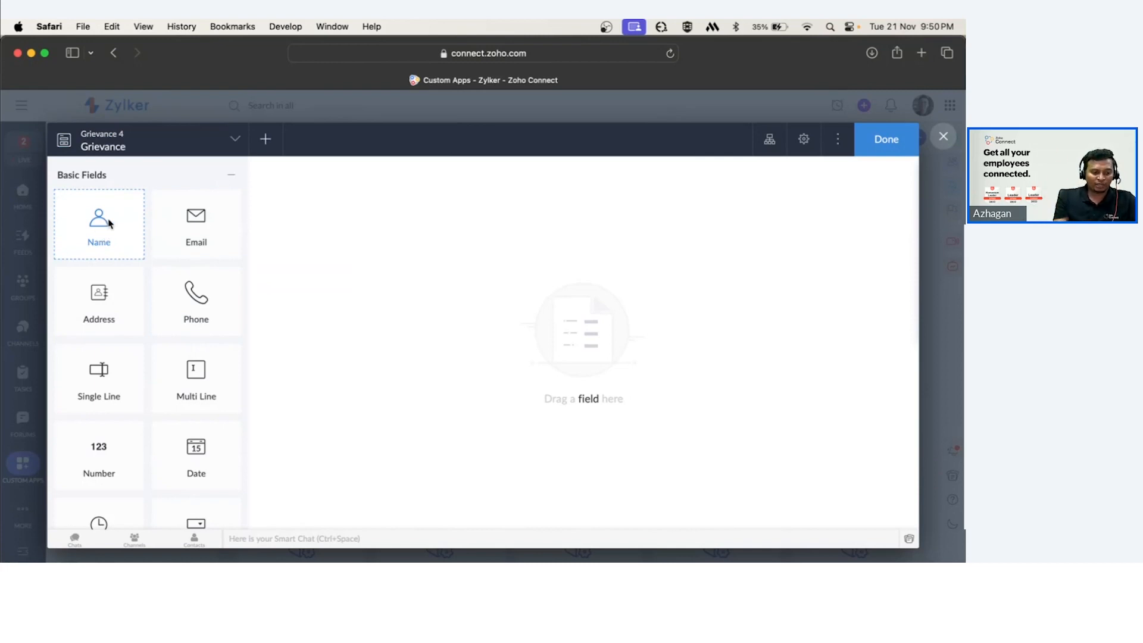
pyautogui.moveTo(166, 227); pyautogui.dragTo(339, 198)
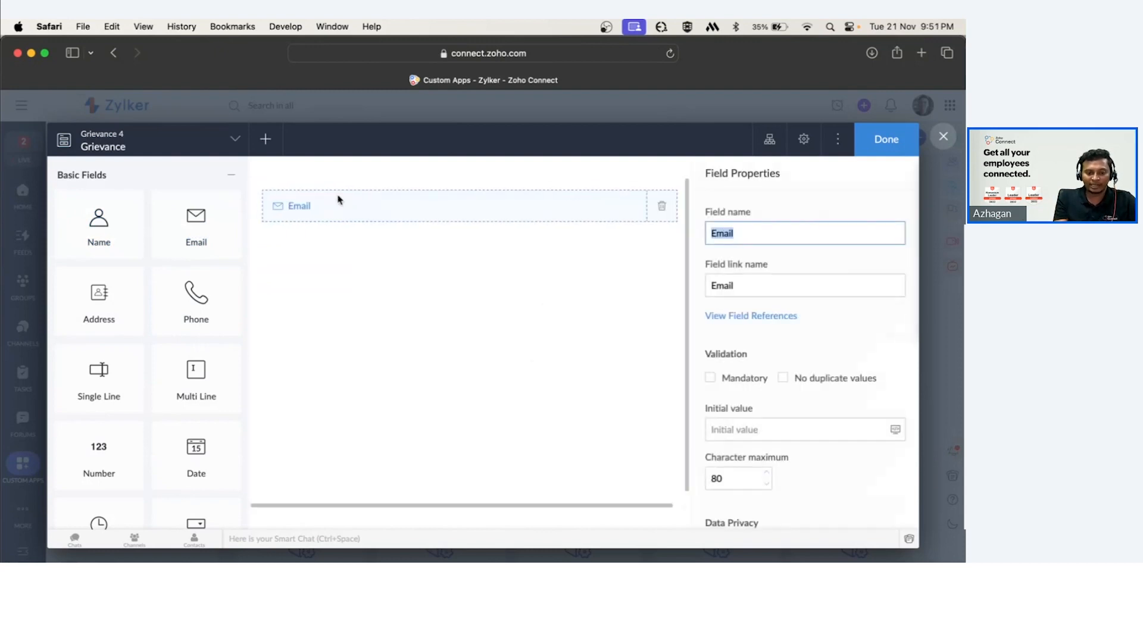
pyautogui.moveTo(90, 232); pyautogui.dragTo(400, 246)
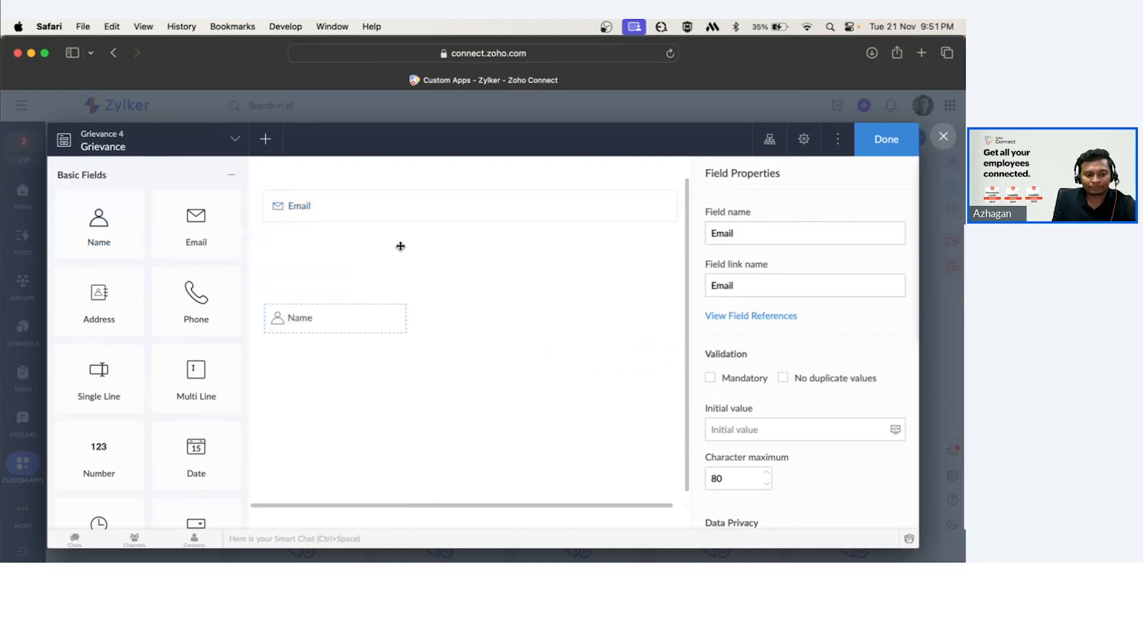
pyautogui.moveTo(99, 229); pyautogui.dragTo(364, 247)
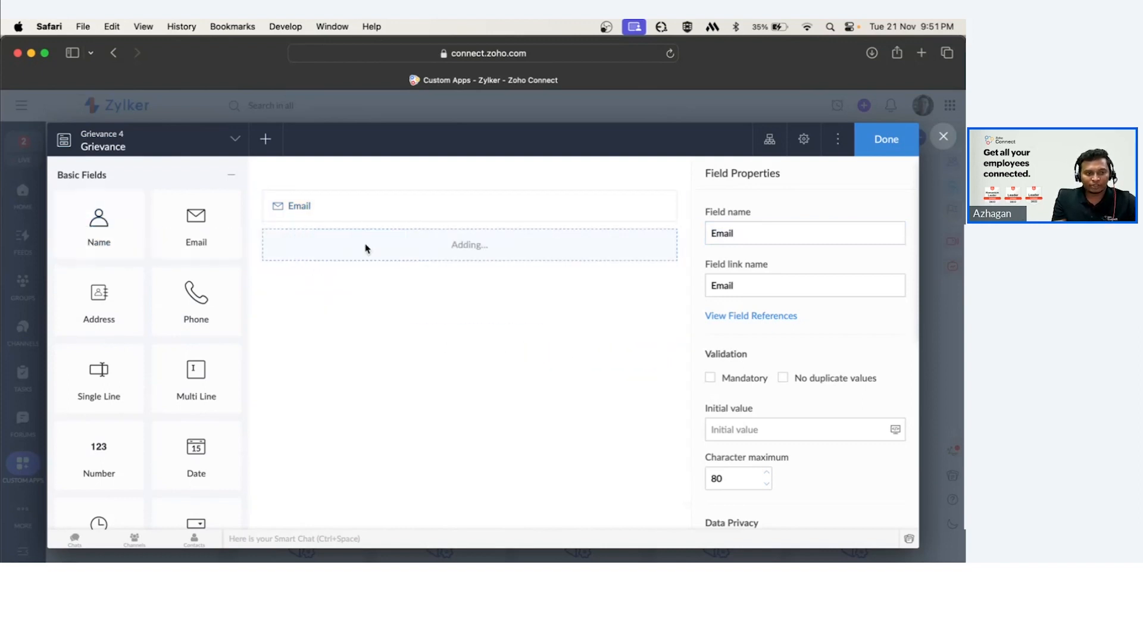
pyautogui.moveTo(196, 290); pyautogui.dragTo(368, 281)
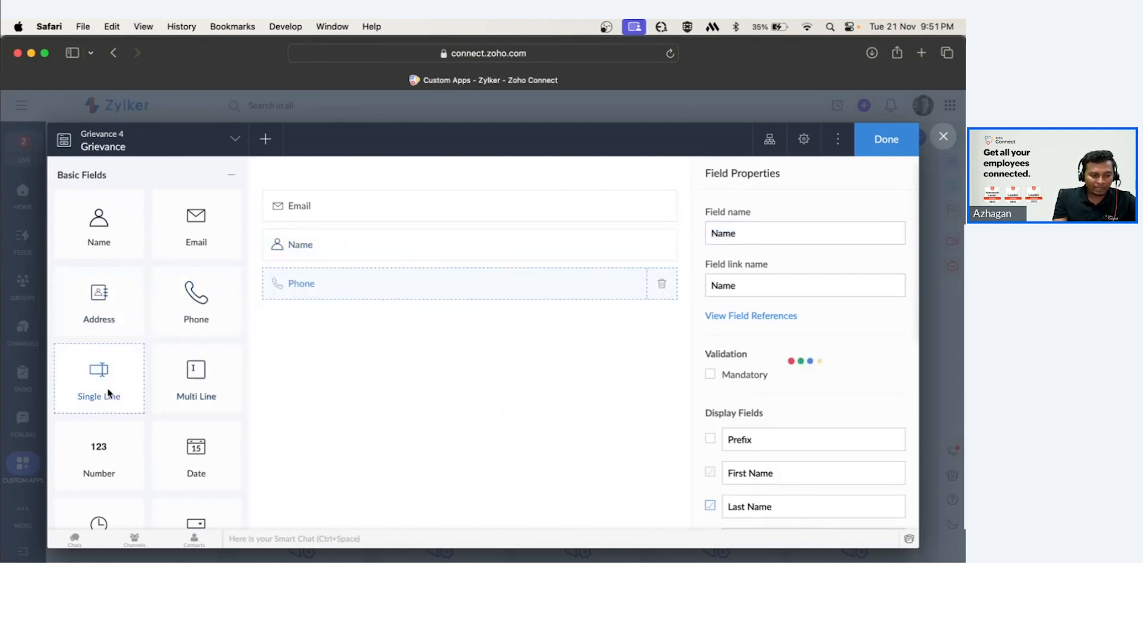
pyautogui.moveTo(103, 391); pyautogui.dragTo(352, 314)
pyautogui.moveTo(101, 374); pyautogui.dragTo(388, 313)
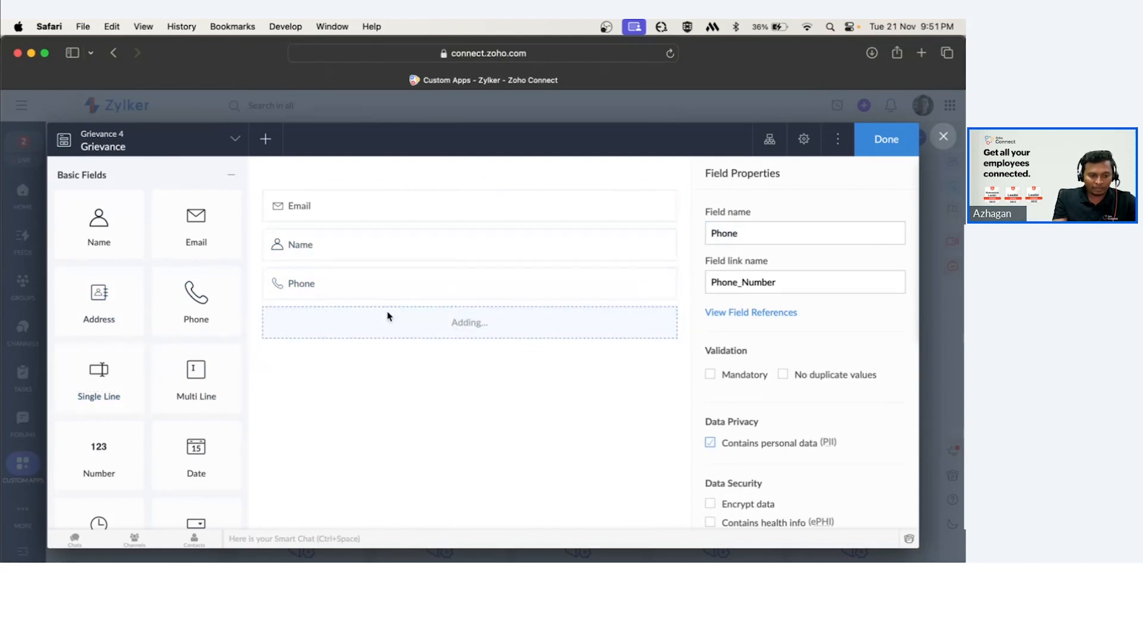
pyautogui.click(884, 149)
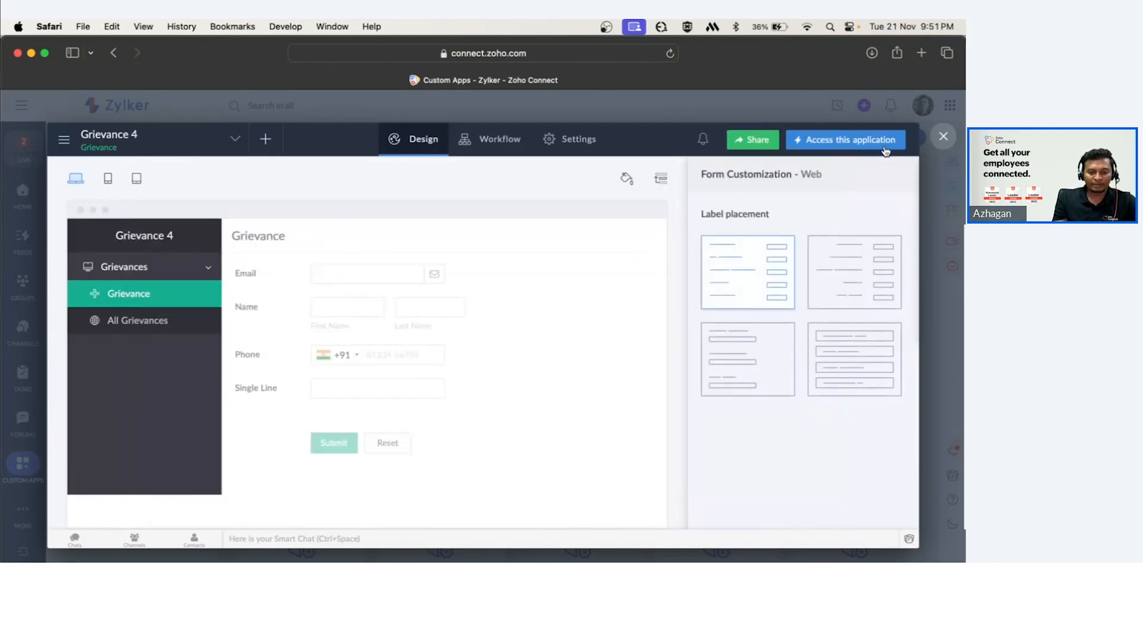
pyautogui.click(946, 136)
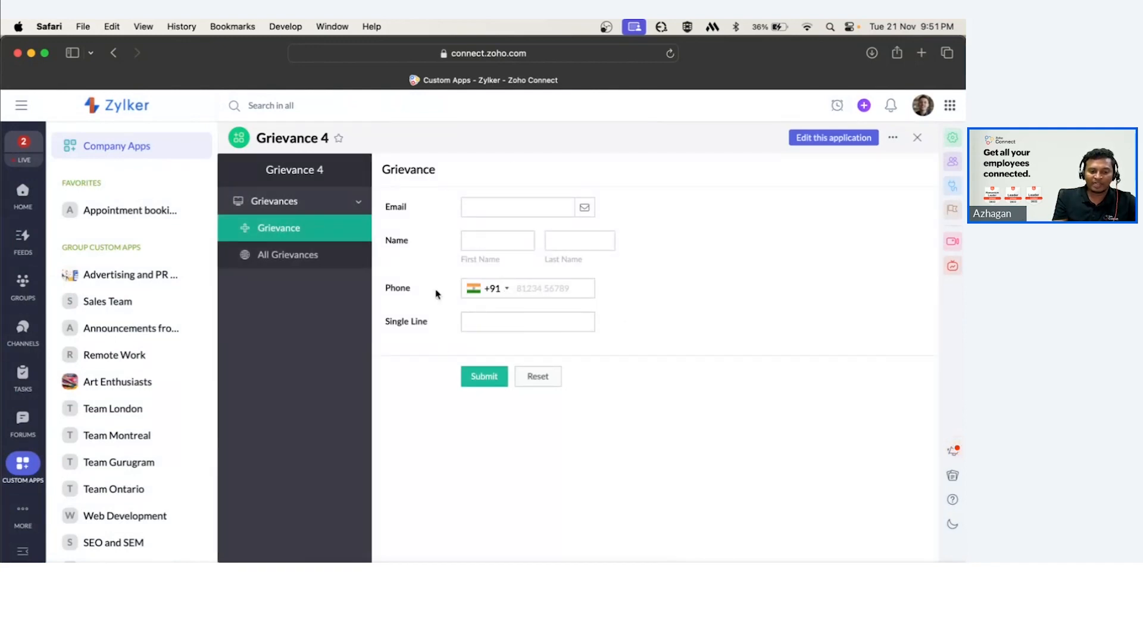
# Open the existing GR app's Grievance form to examine its prefilled user email field, then return to Grievance 4.
pyautogui.moveTo(428, 324); pyautogui.dragTo(381, 323)
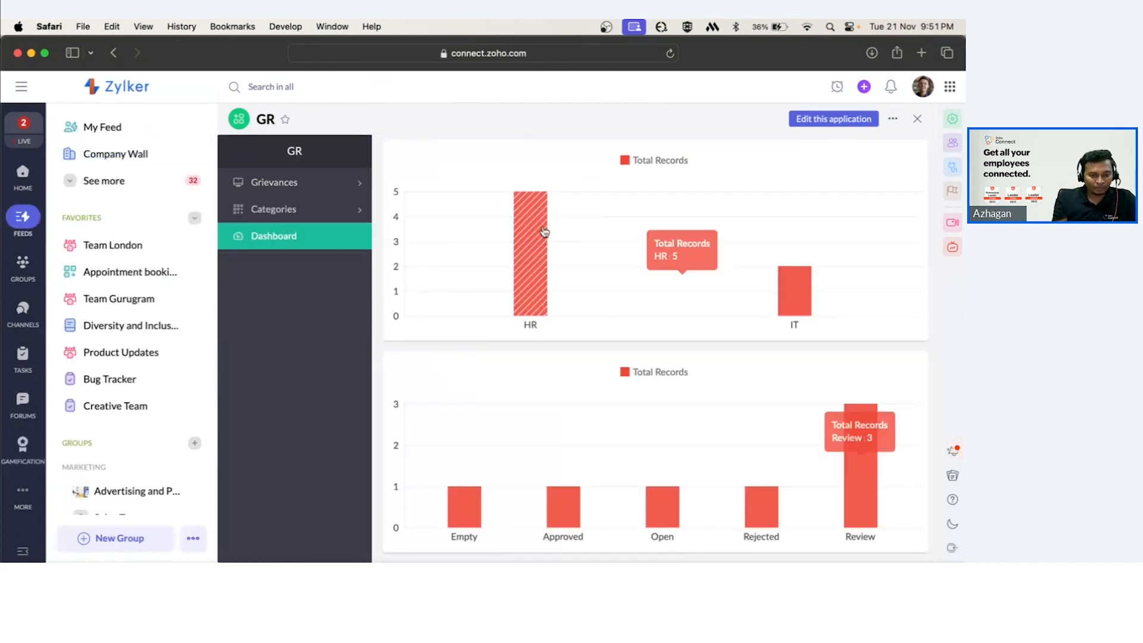
pyautogui.click(296, 179)
pyautogui.click(297, 211)
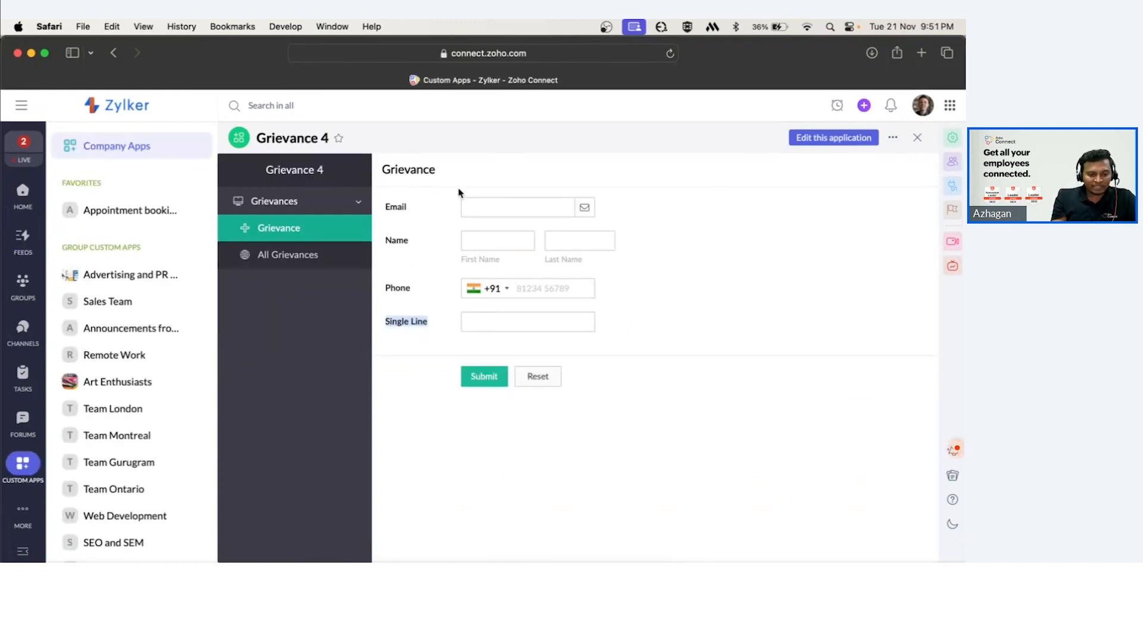
pyautogui.click(469, 206)
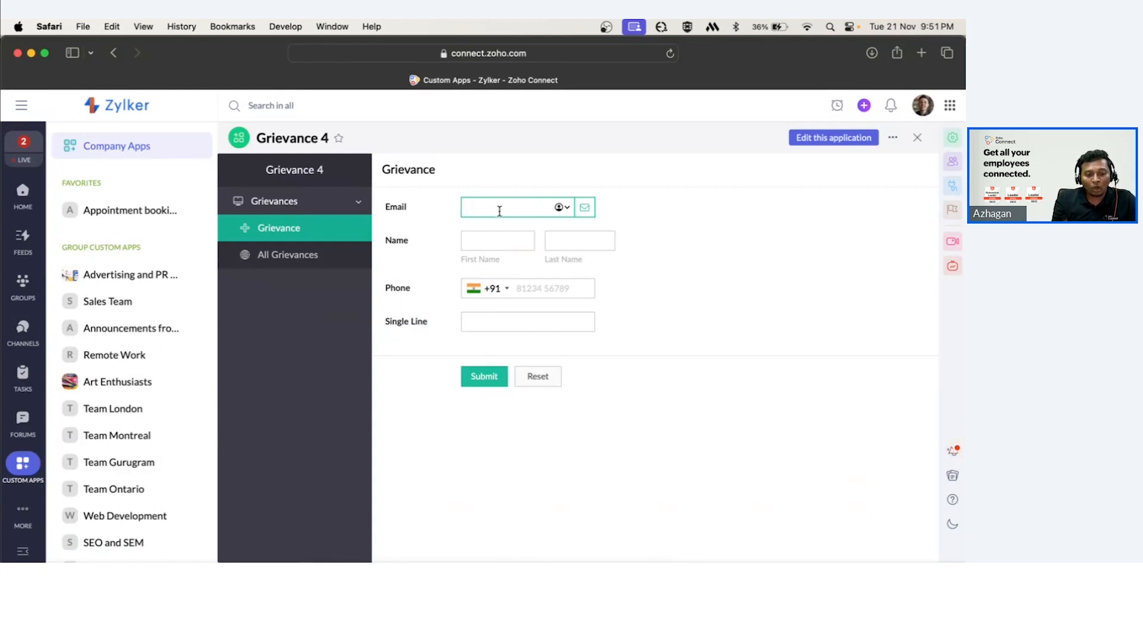
# Check the profile's e-mail address and enter the user's e-mail in the new form's Email field.
pyautogui.click(923, 106)
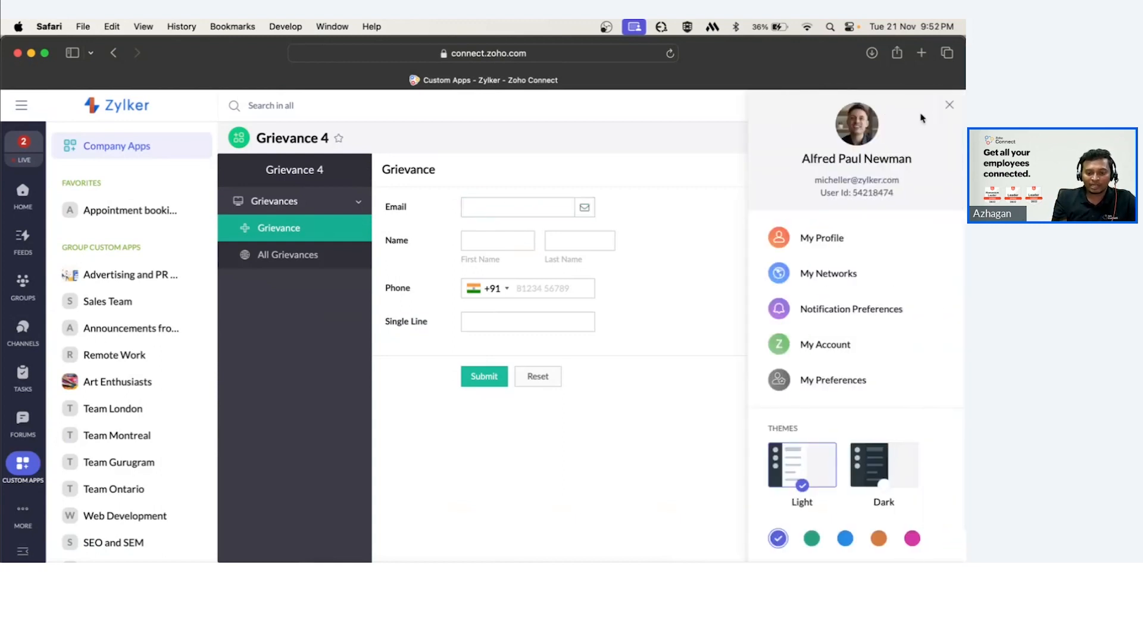
pyautogui.click(516, 207)
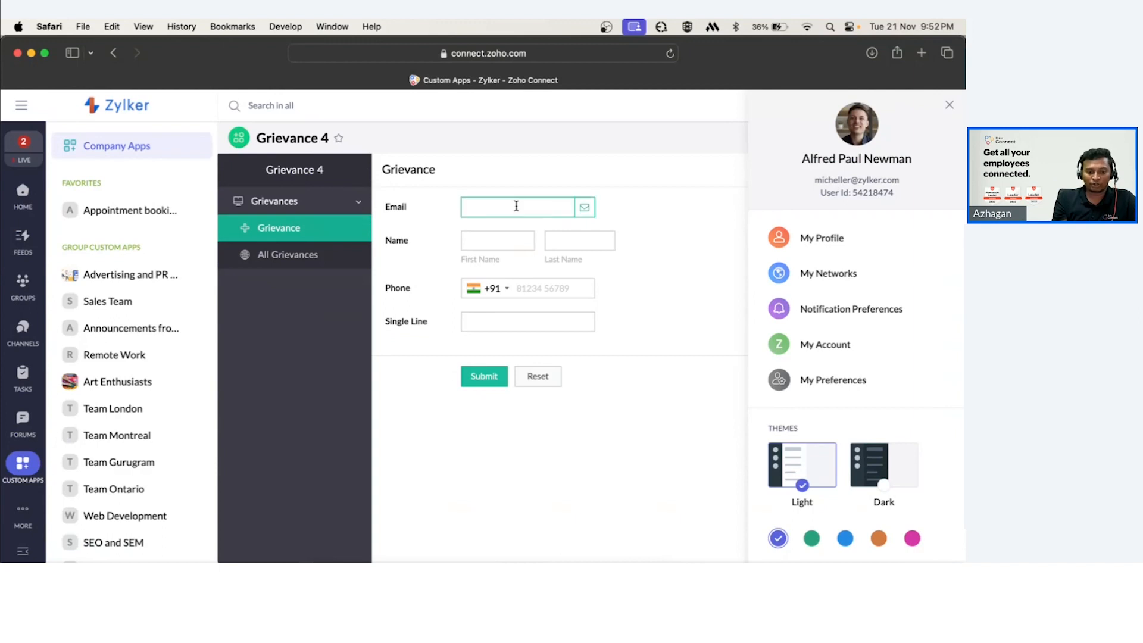
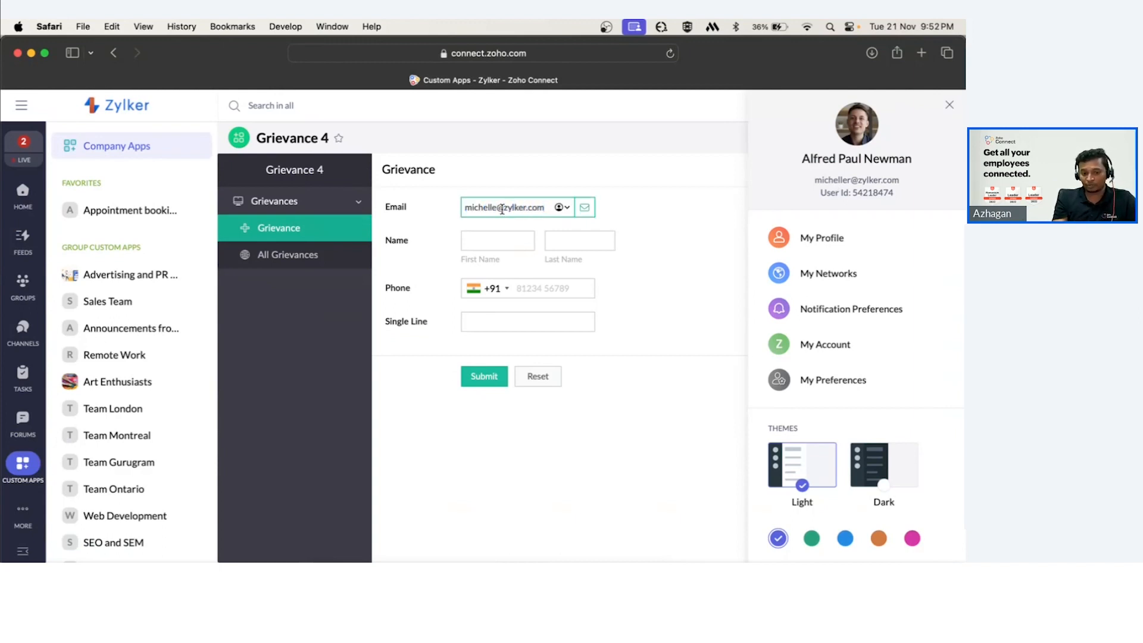
pyautogui.click(498, 208)
pyautogui.write('r')
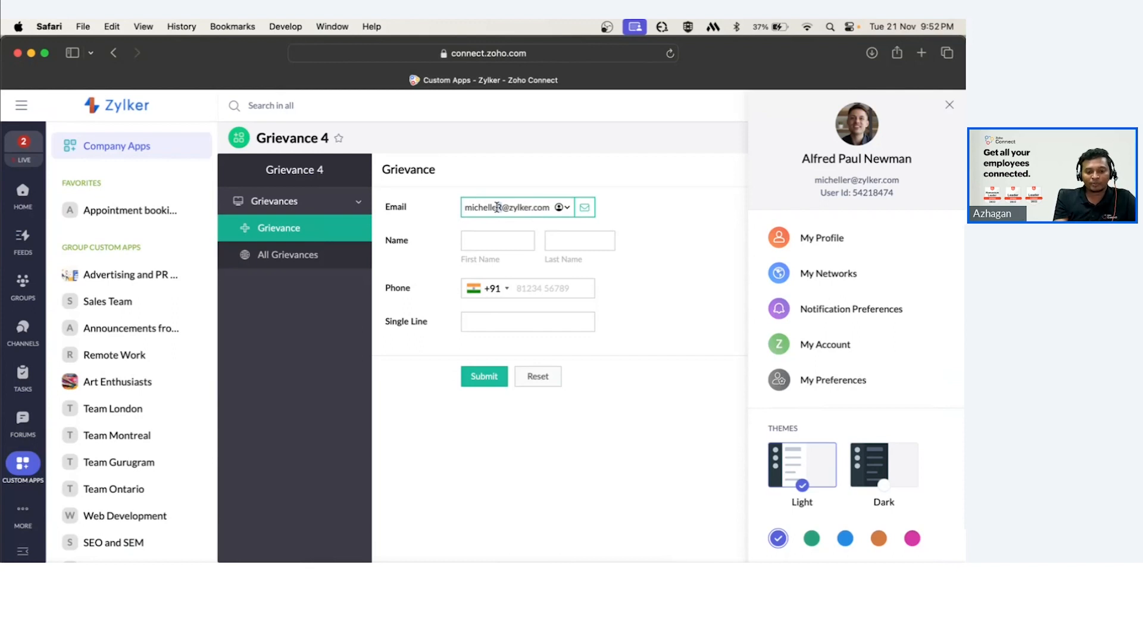
pyautogui.press('BackSpace')
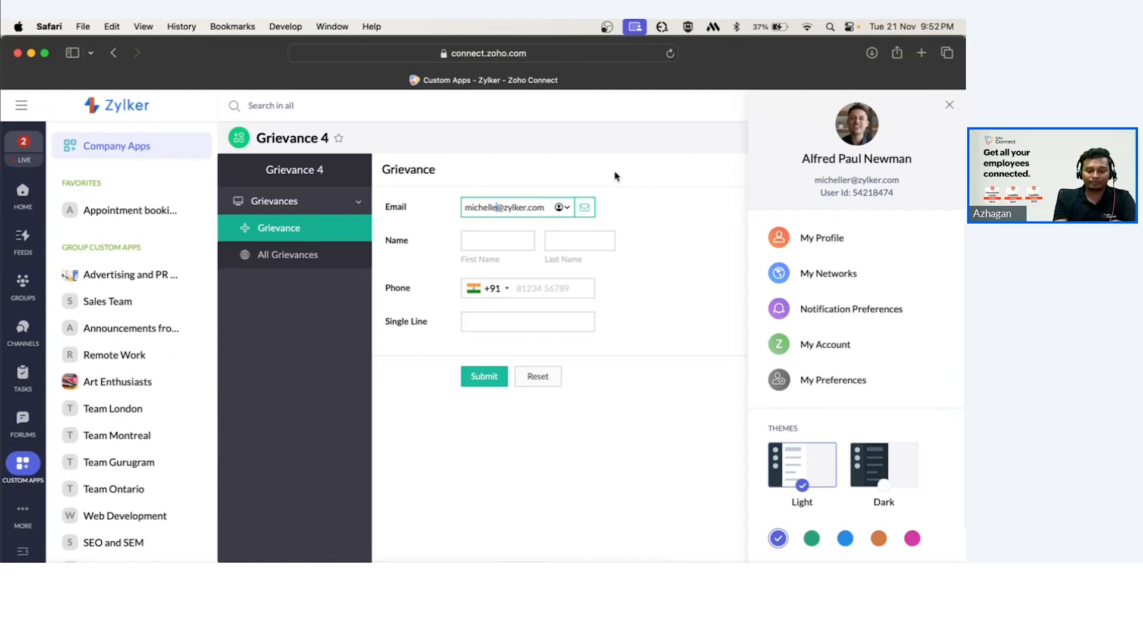
pyautogui.click(490, 205)
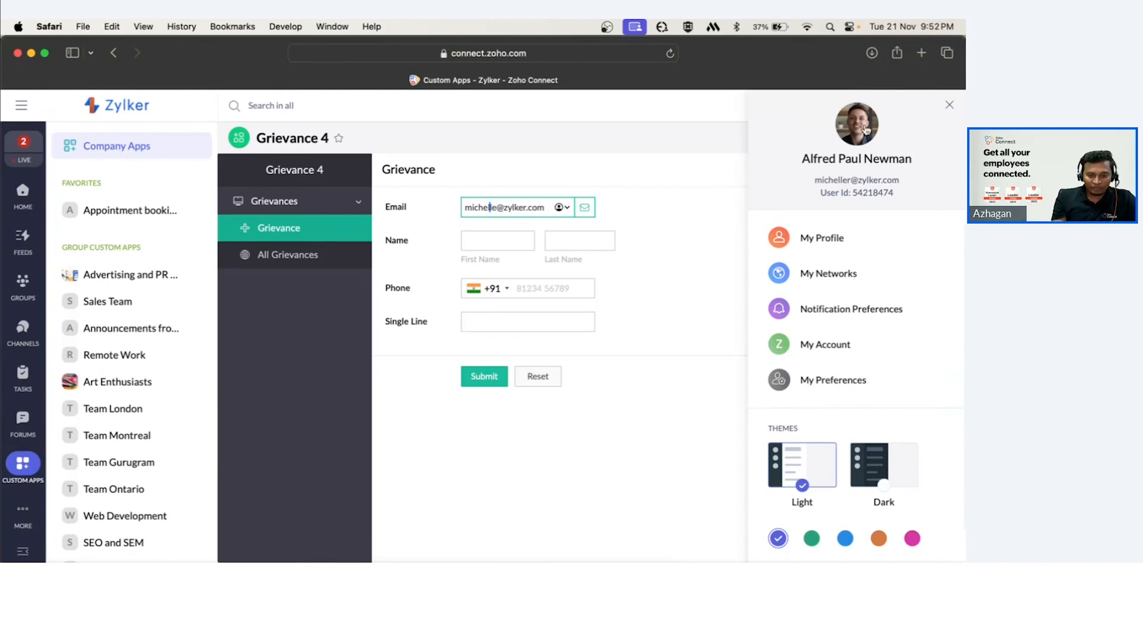
pyautogui.click(949, 105)
pyautogui.tripleClick(547, 208)
pyautogui.press('BackSpace')
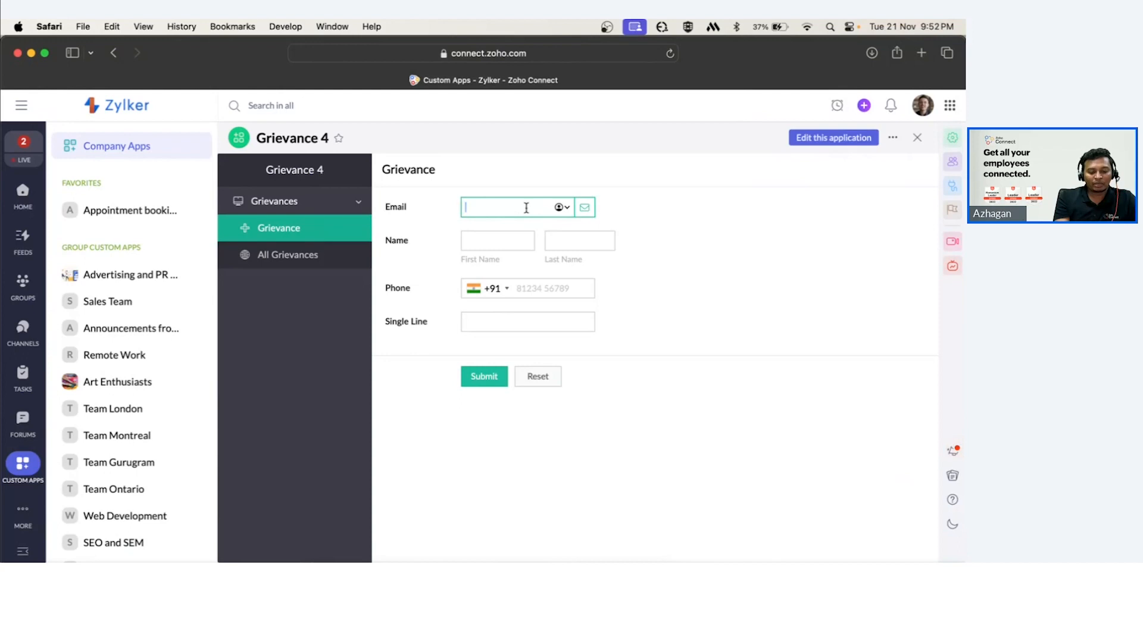
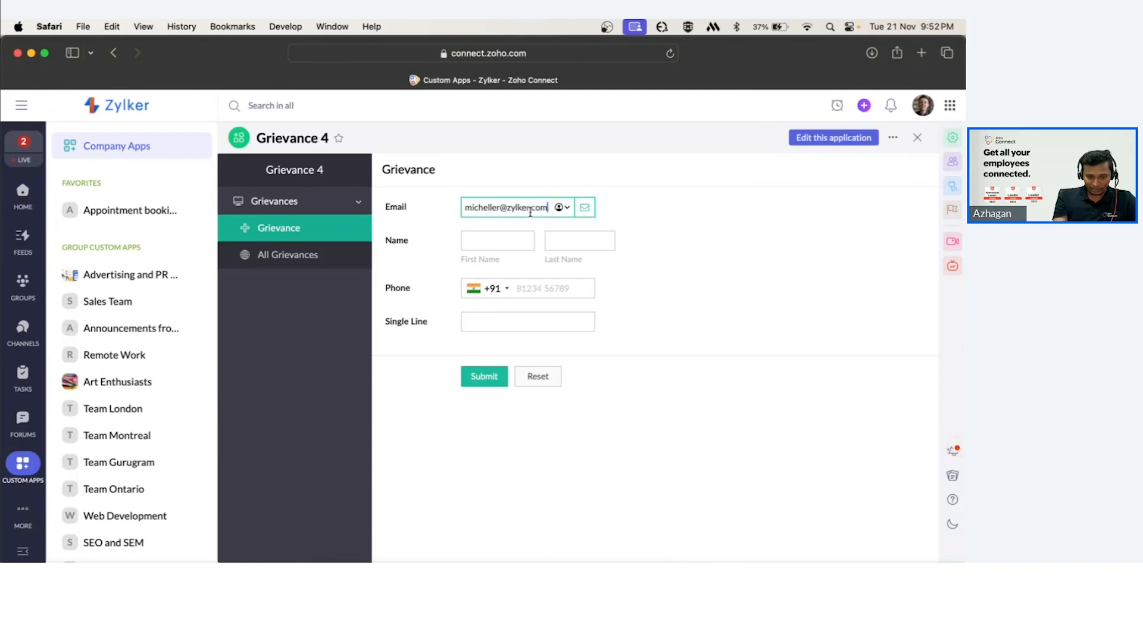
# Set the Email field's initial value to the zoho.loginuserid variable in the form builder, then save and close the editor.
pyautogui.click(836, 138)
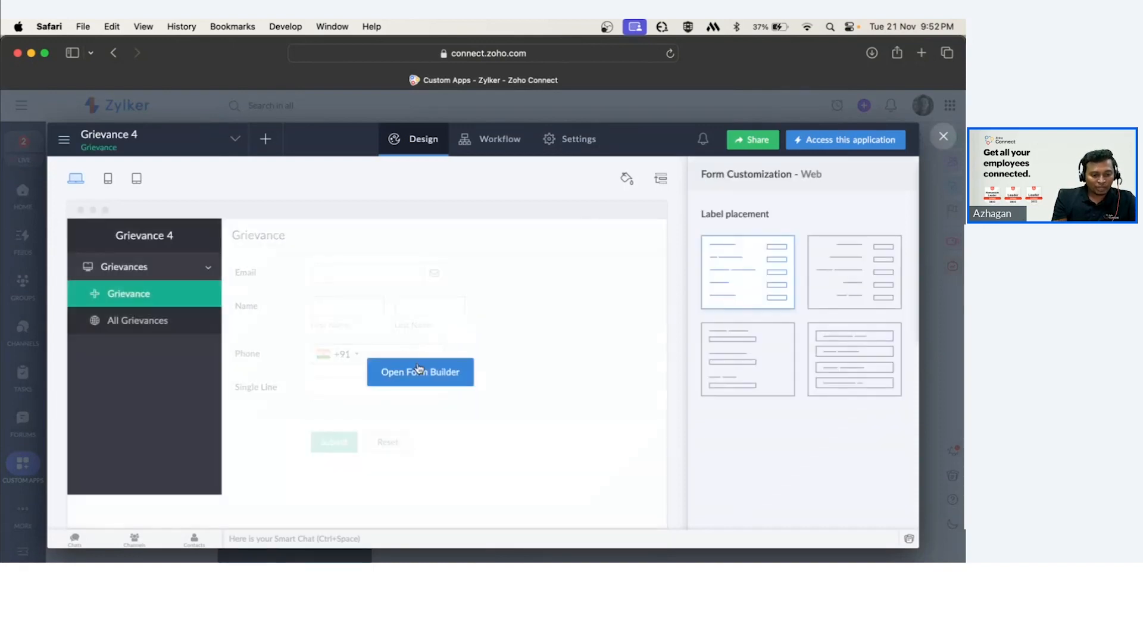
pyautogui.click(426, 379)
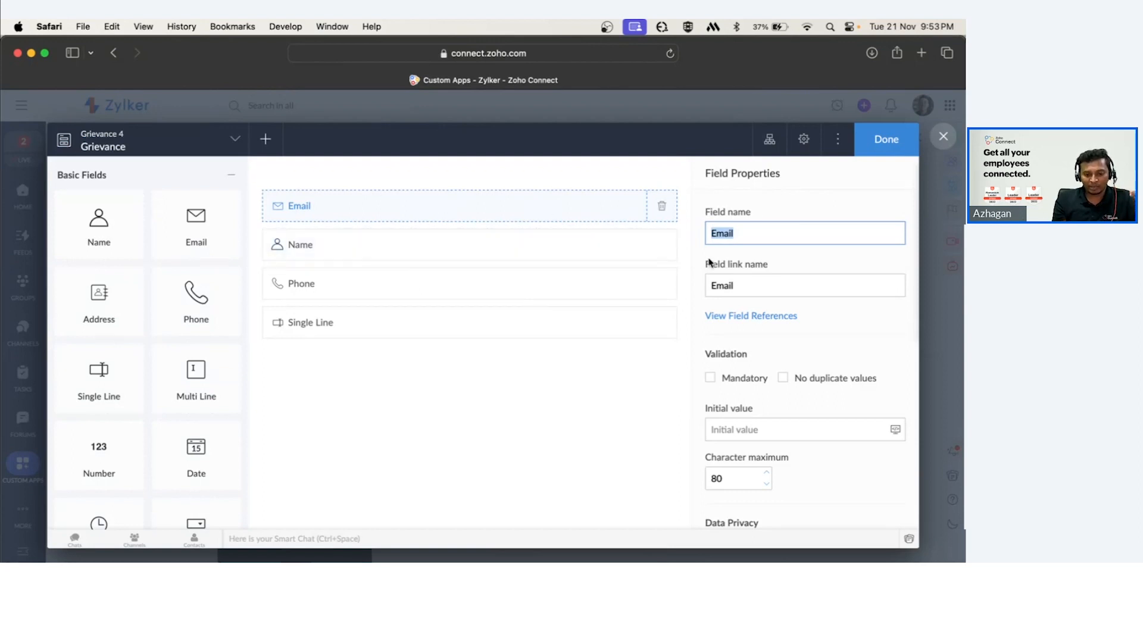
pyautogui.click(791, 434)
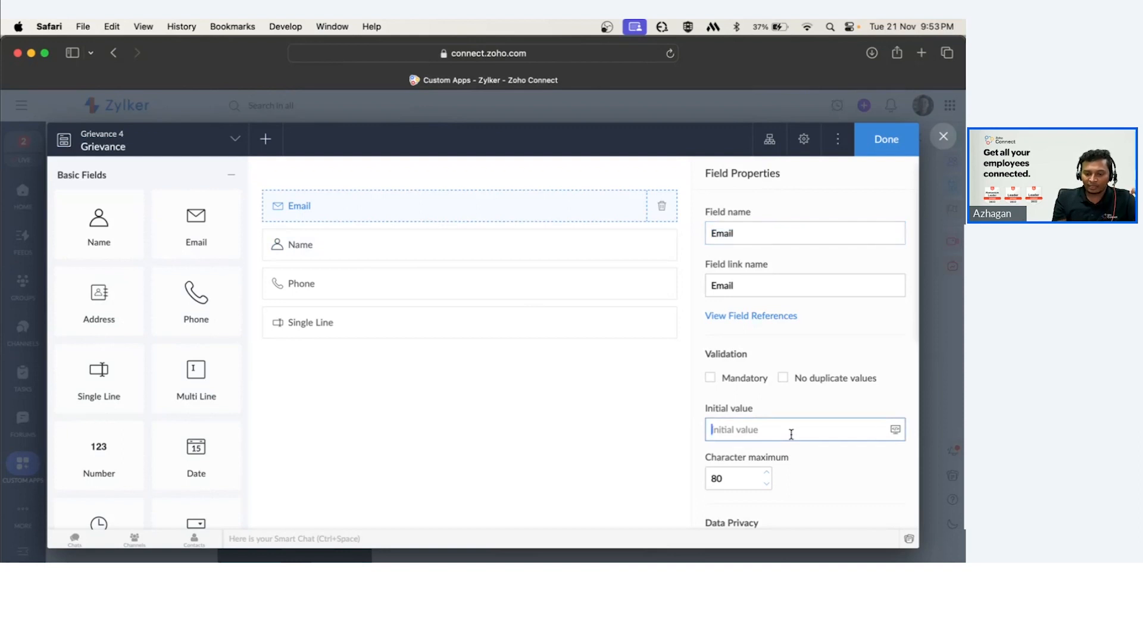
pyautogui.click(894, 429)
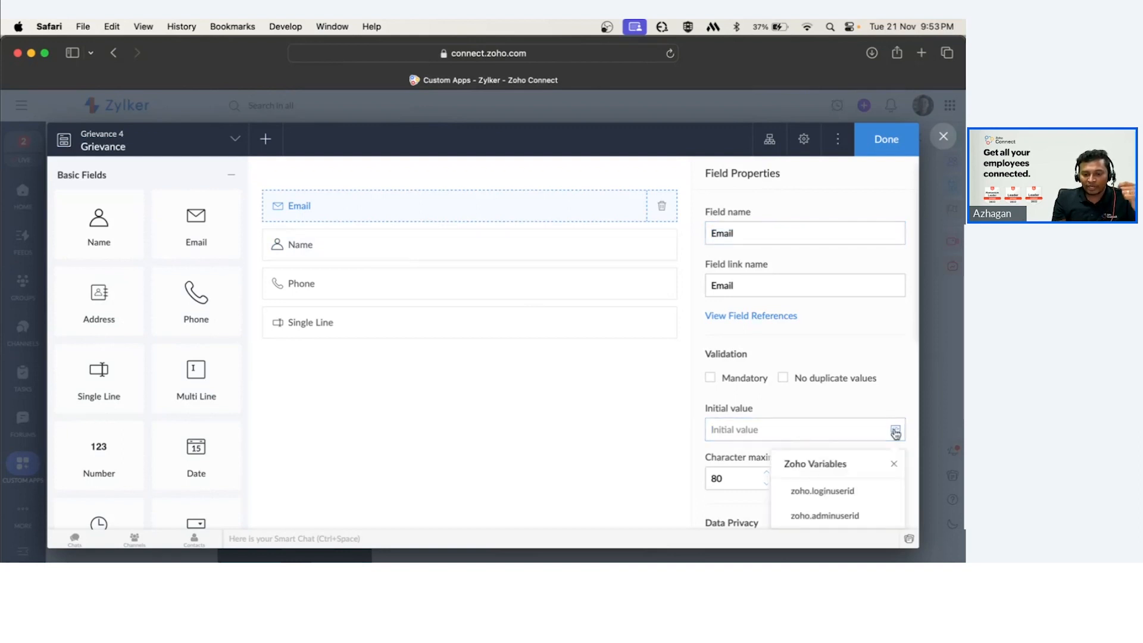
pyautogui.click(819, 502)
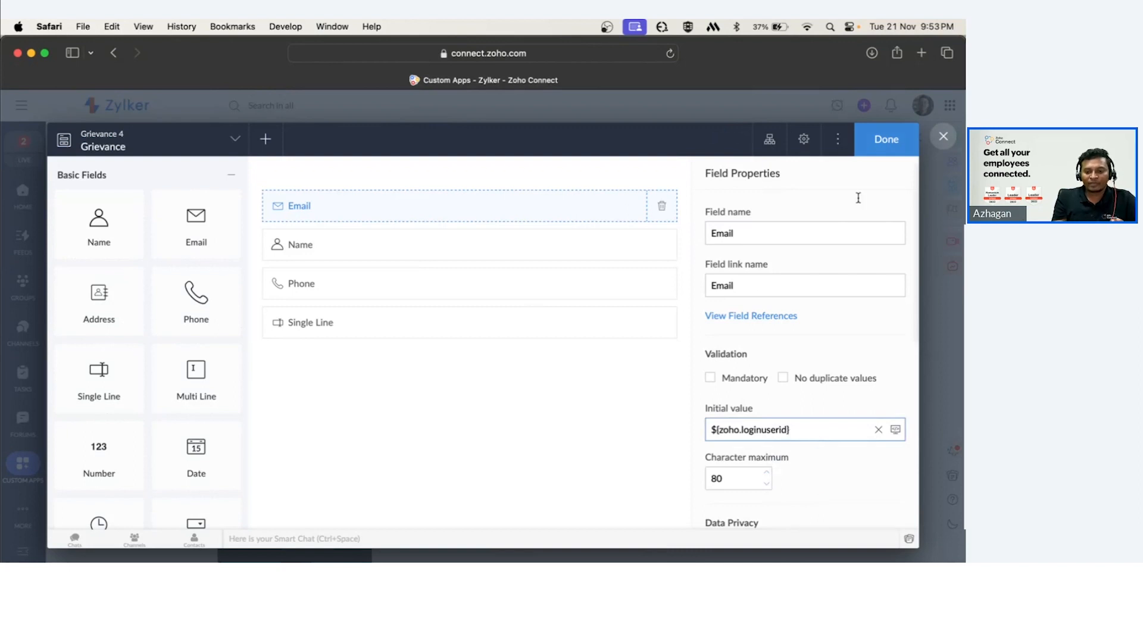
pyautogui.click(882, 139)
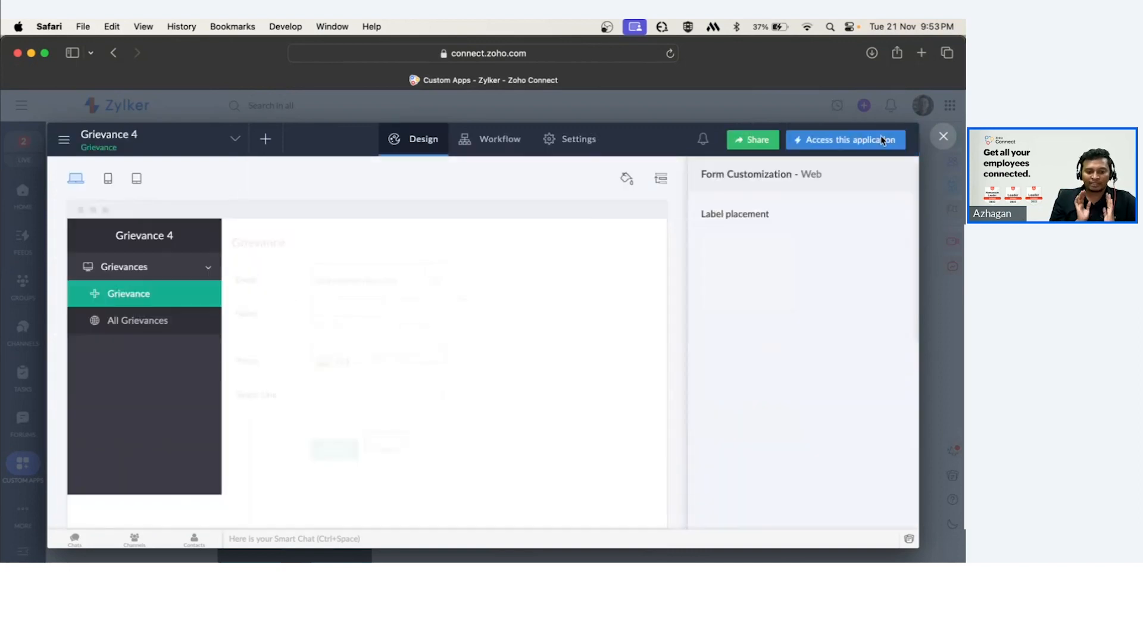
pyautogui.click(949, 137)
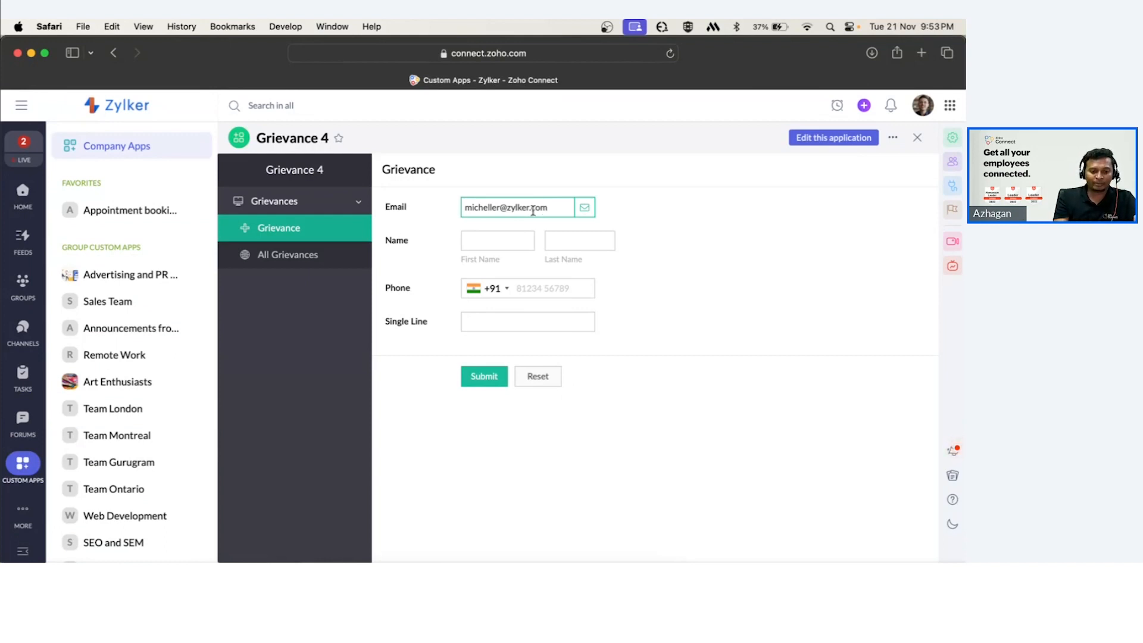
# Correct the user's e-mail address in Grievance 4's Email field by deleting the extra character.
pyautogui.click(558, 206)
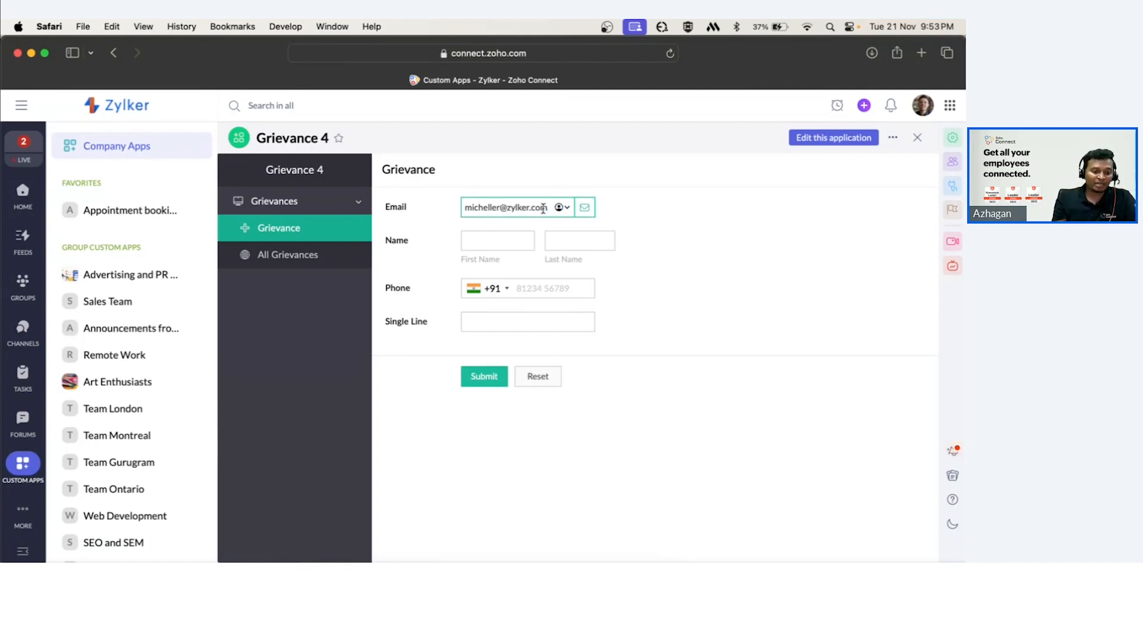
pyautogui.click(501, 207)
pyautogui.press('BackSpace')
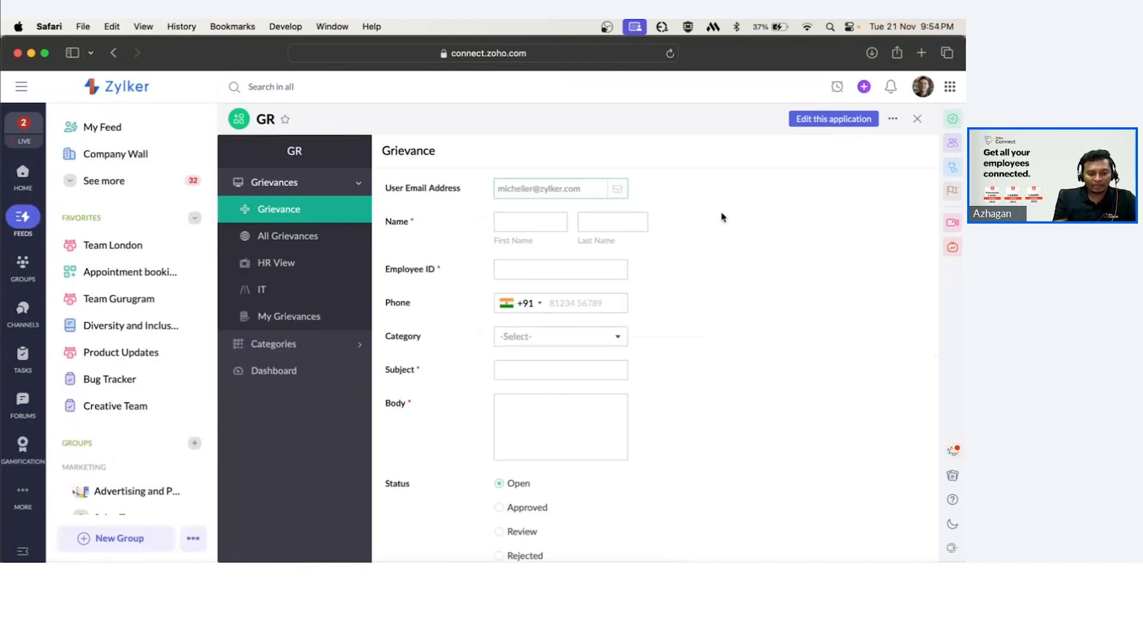
# Switch to the GR app's Grievance form and examine its email, name and employee ID fields.
pyautogui.click(607, 223)
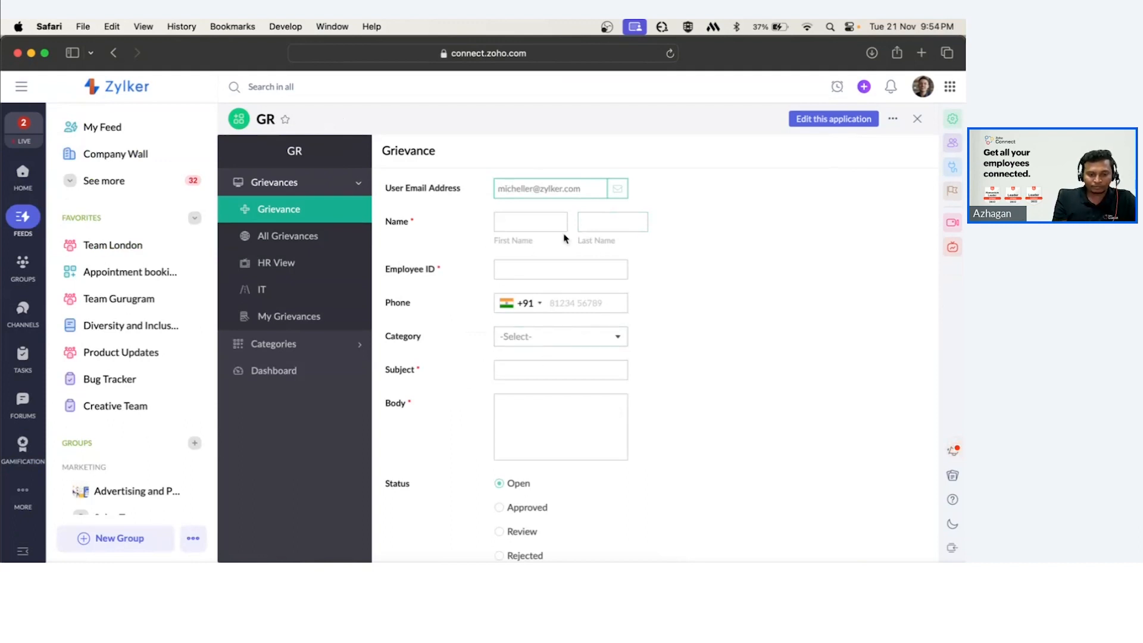
pyautogui.click(530, 272)
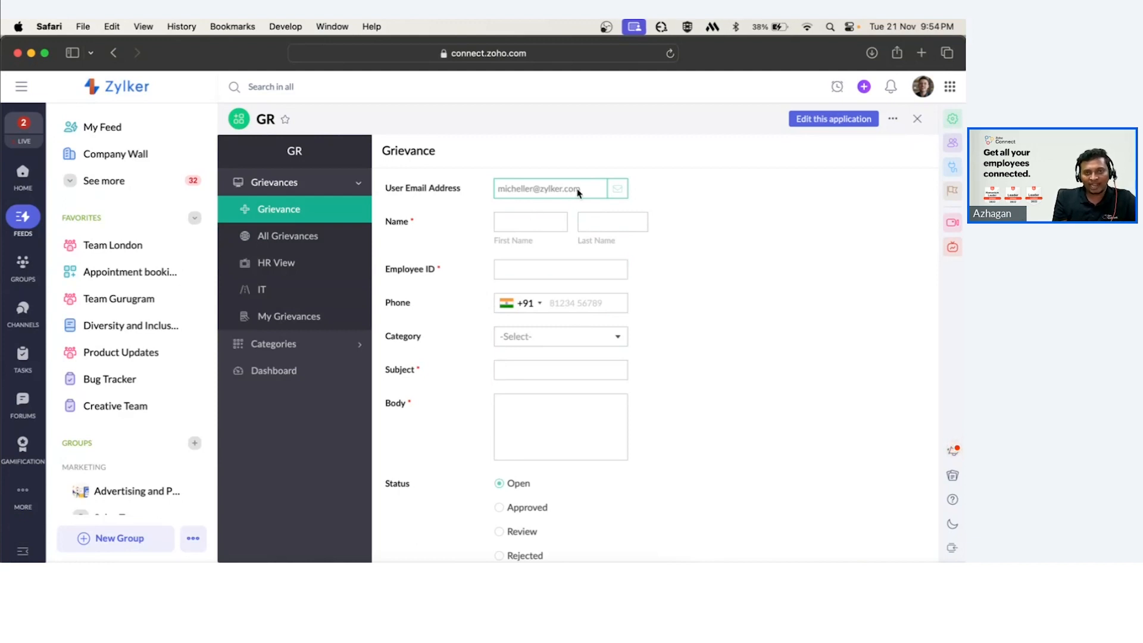
pyautogui.click(528, 223)
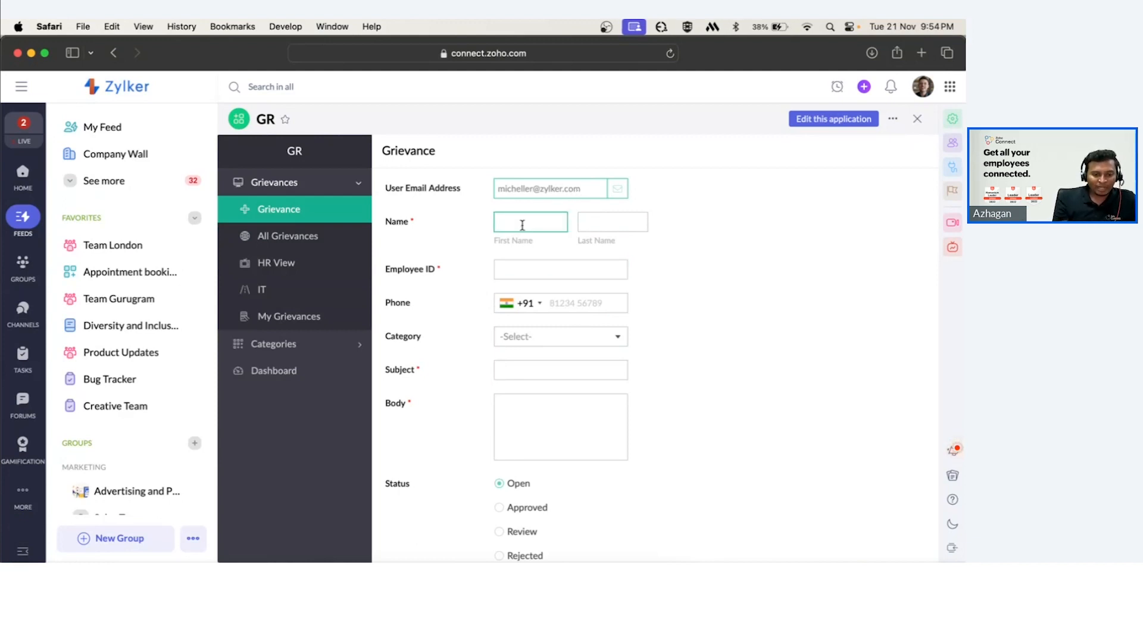
pyautogui.click(488, 231)
pyautogui.click(528, 221)
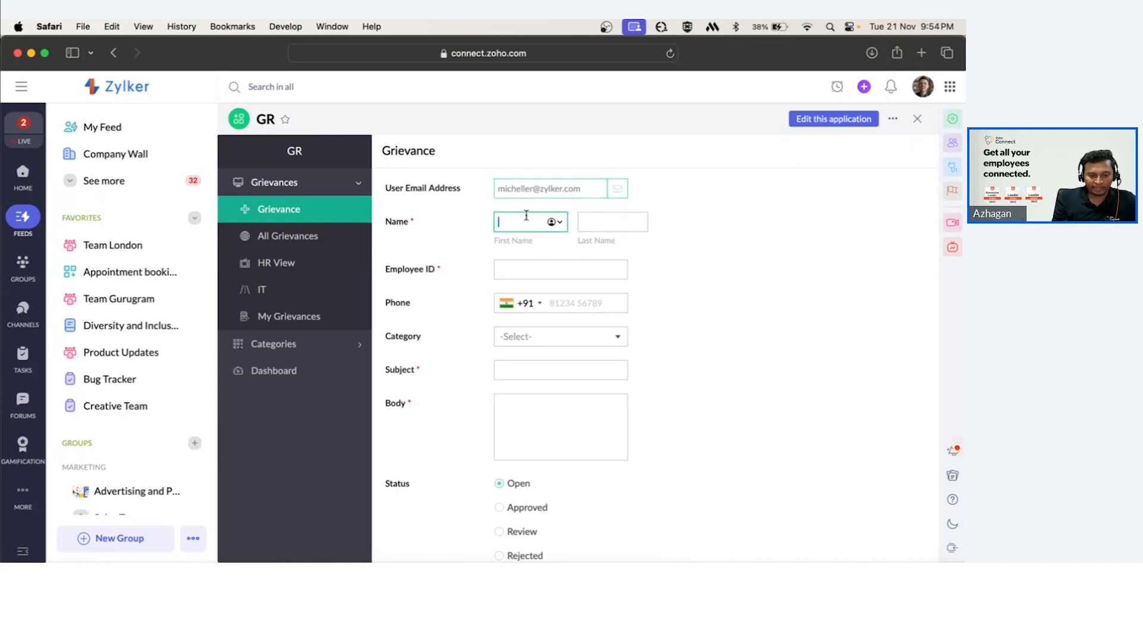
pyautogui.click(533, 271)
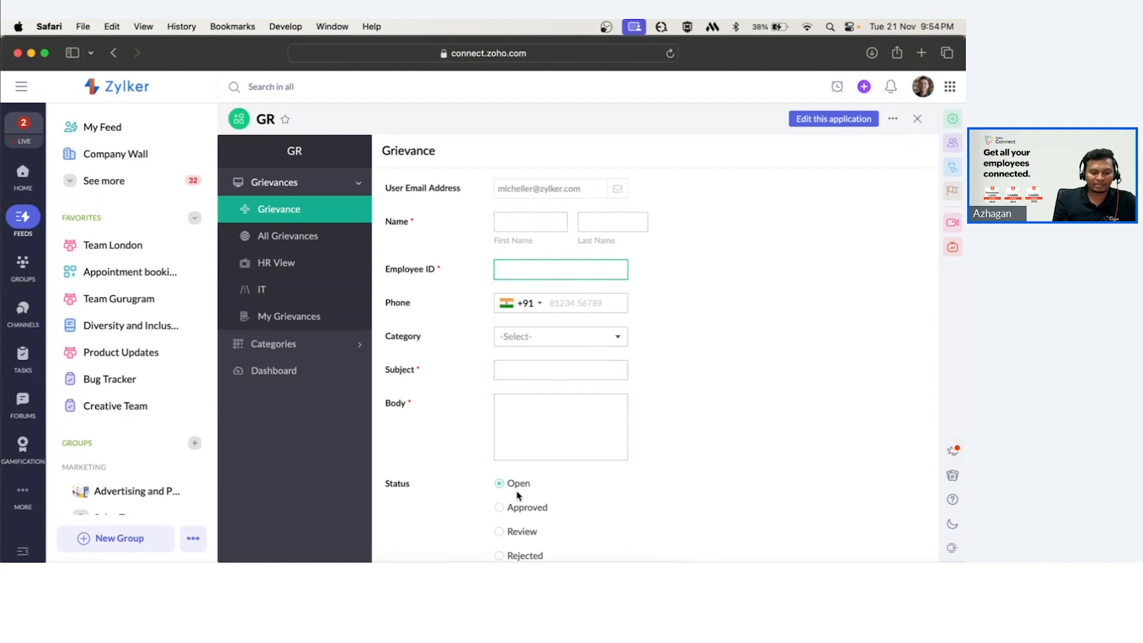
pyautogui.scroll(-3, 517, 494)
pyautogui.scroll(3, 606, 296)
pyautogui.scroll(1, 606, 296)
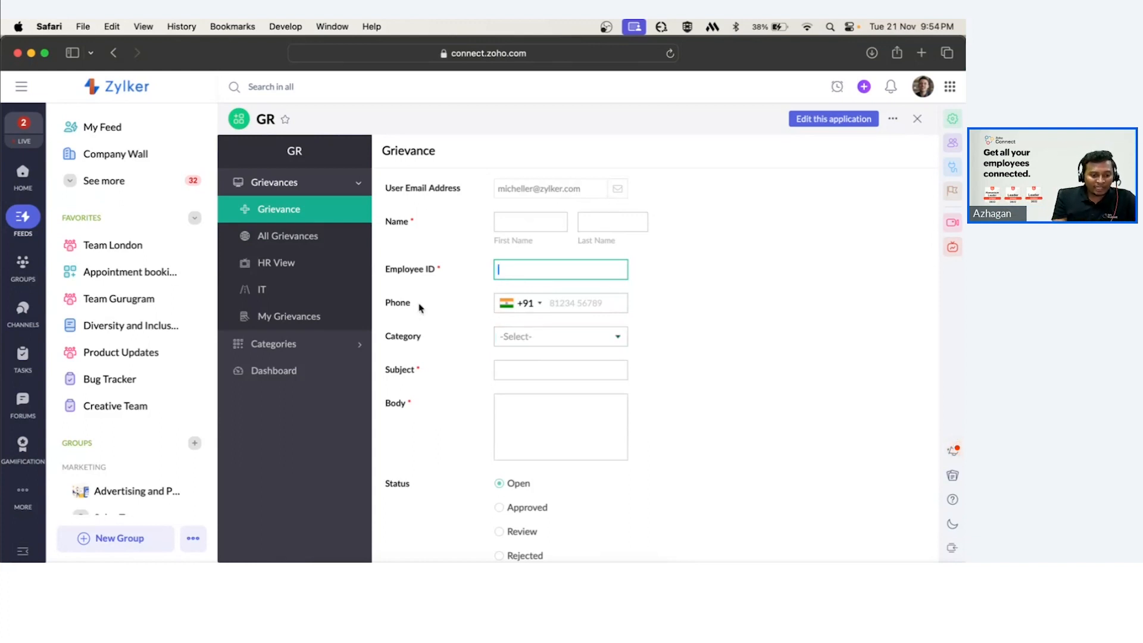
pyautogui.click(416, 220)
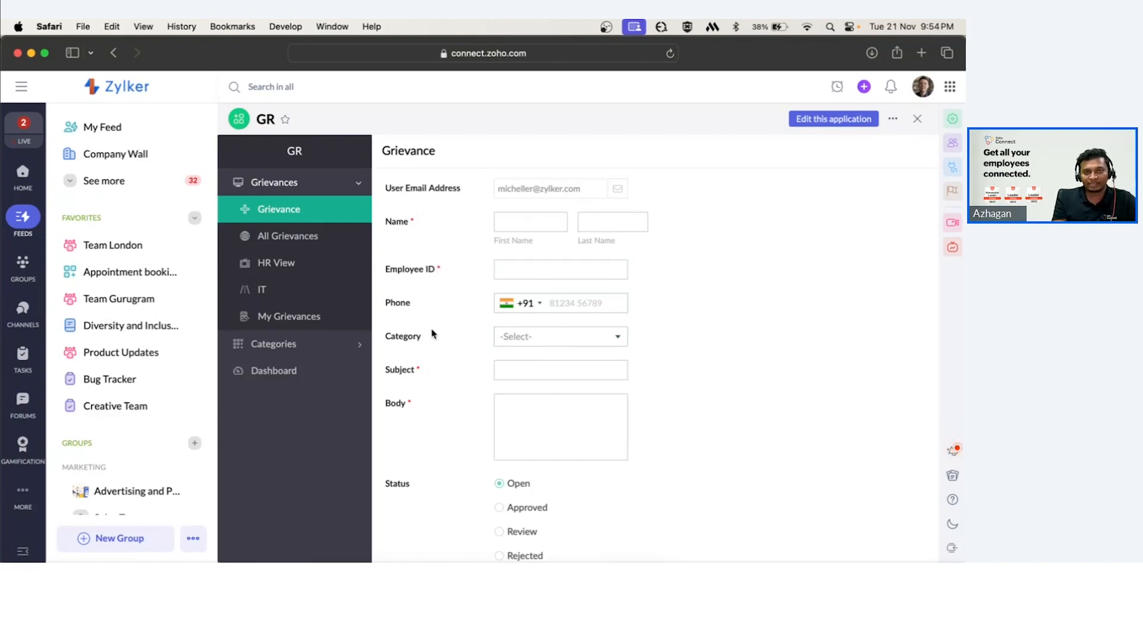
# Open the GR form builder, make the Category field mandatory, and close the editor.
pyautogui.click(805, 122)
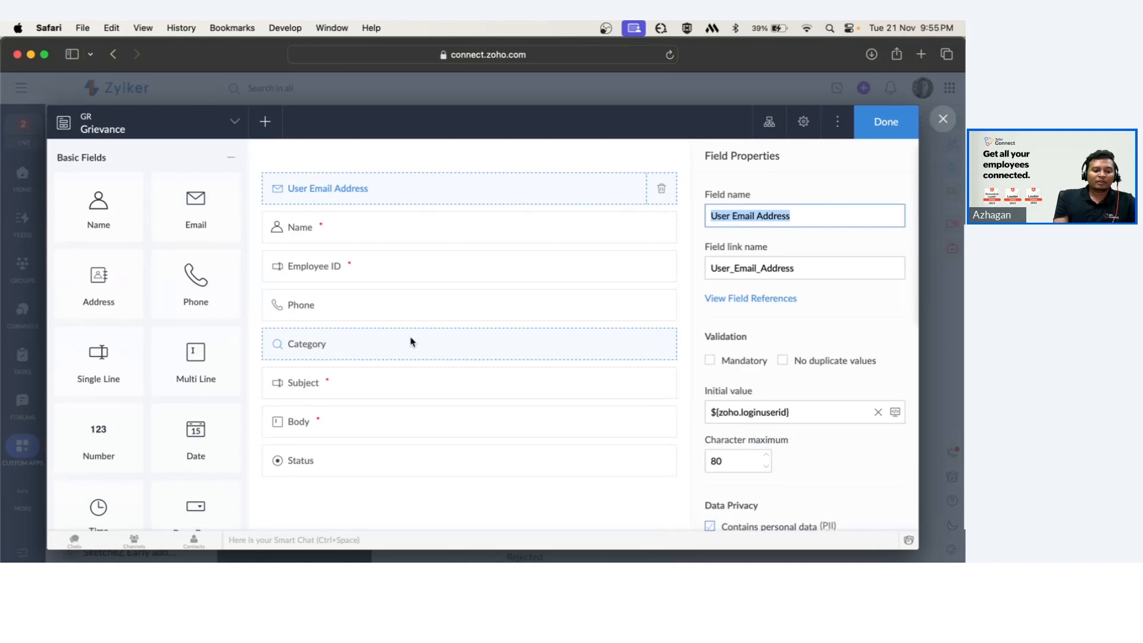
pyautogui.click(411, 344)
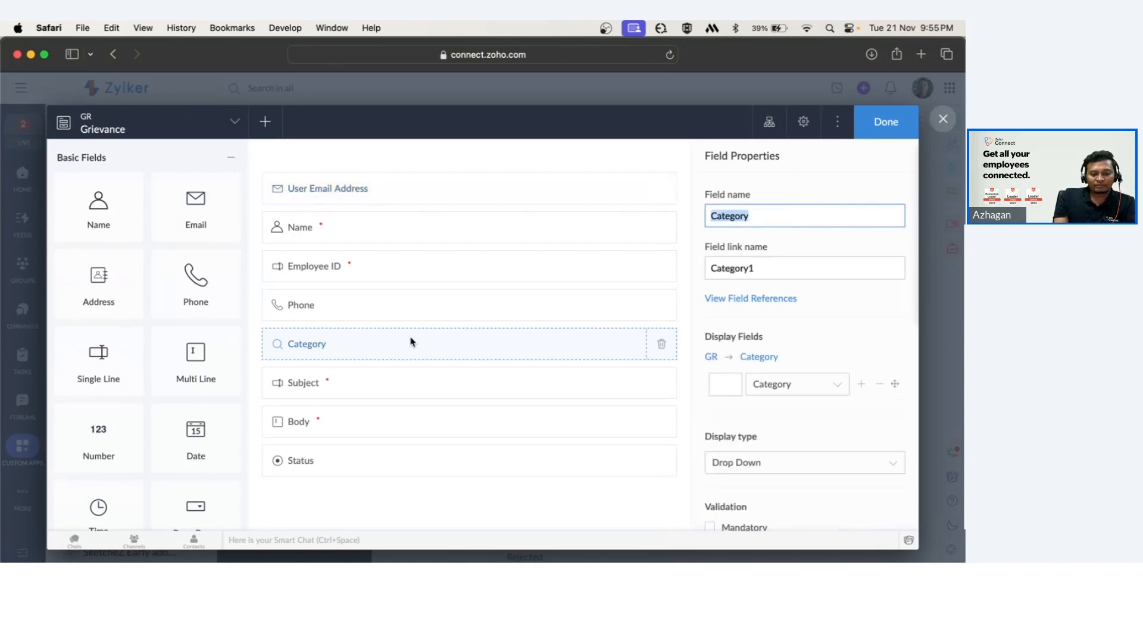
pyautogui.scroll(-2, 748, 387)
pyautogui.click(711, 467)
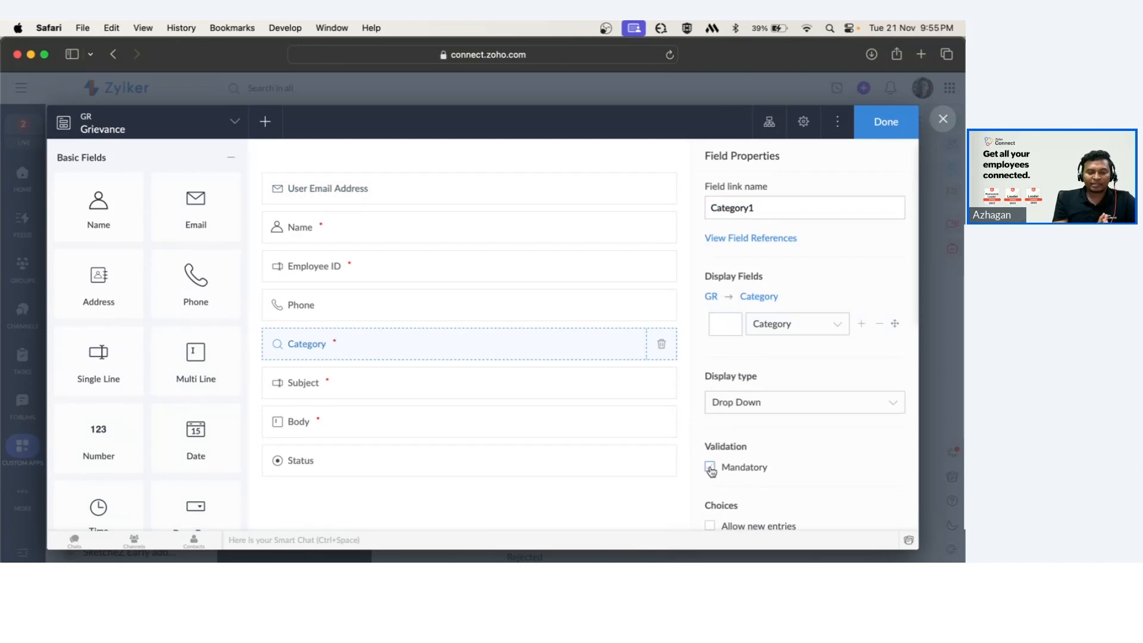
pyautogui.click(878, 126)
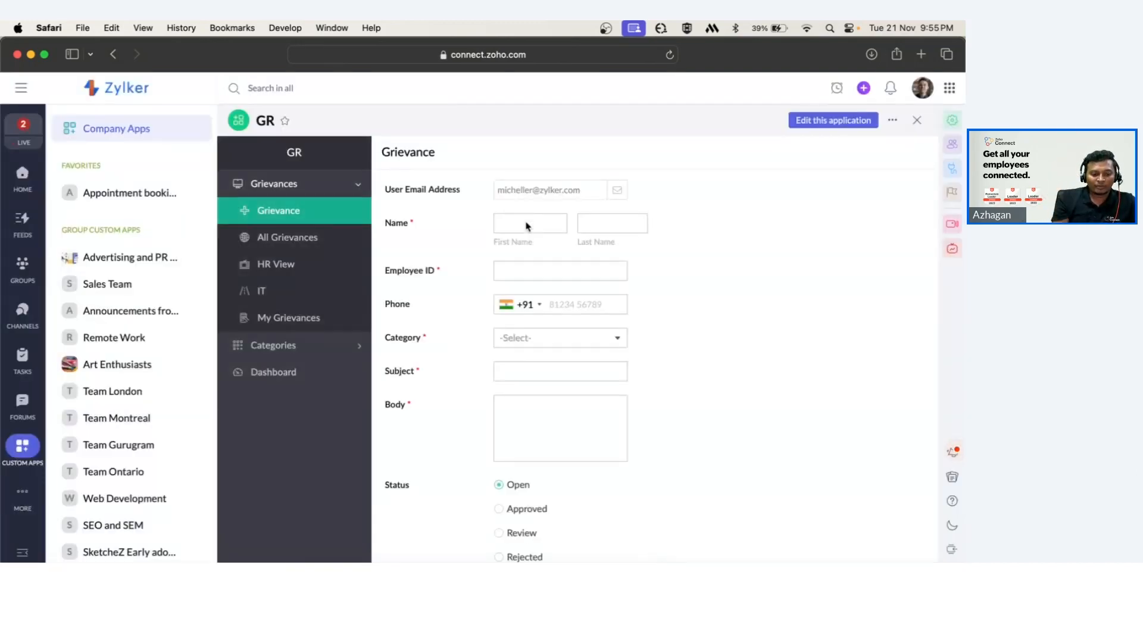
# Fill in the GR Grievance form's first name, last name and employee ID fields.
pyautogui.click(539, 338)
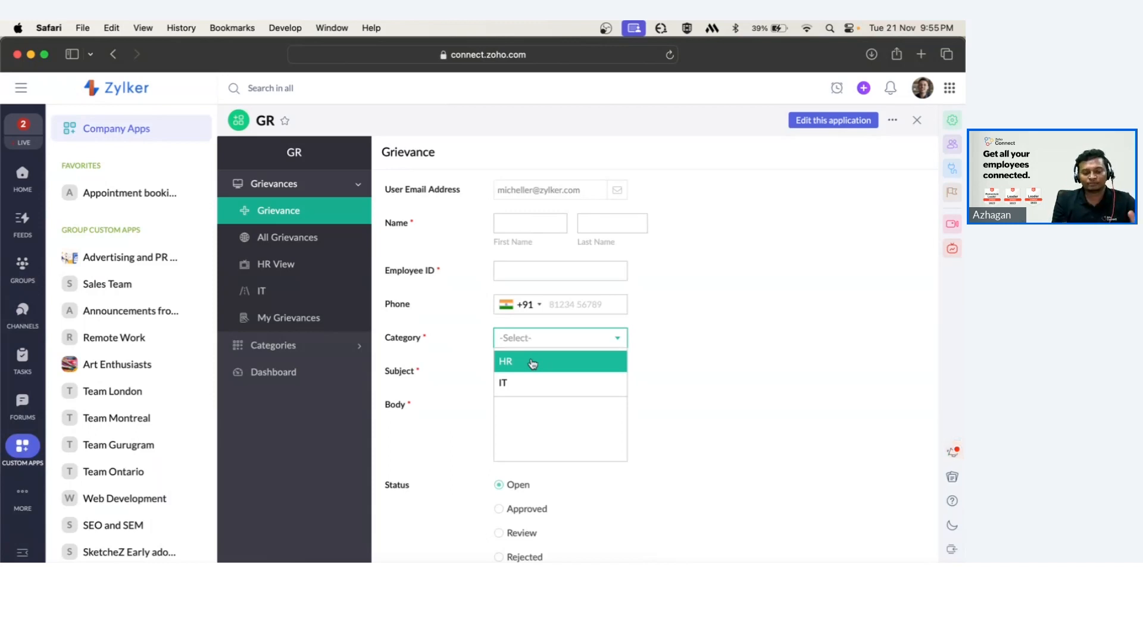
pyautogui.click(628, 361)
pyautogui.scroll(-3, 613, 351)
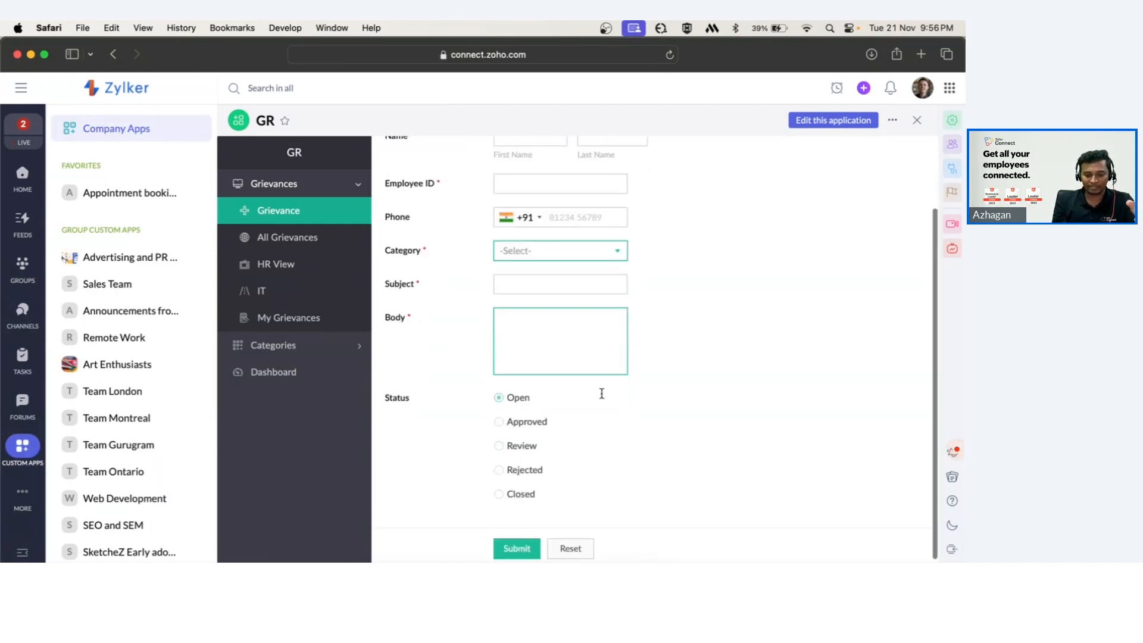
pyautogui.scroll(3, 533, 230)
pyautogui.click(526, 214)
pyautogui.write('Alfred')
pyautogui.press('Tab')
pyautogui.write('Neuman')
pyautogui.press('Tab')
pyautogui.write('123345')
pyautogui.press('Tab')
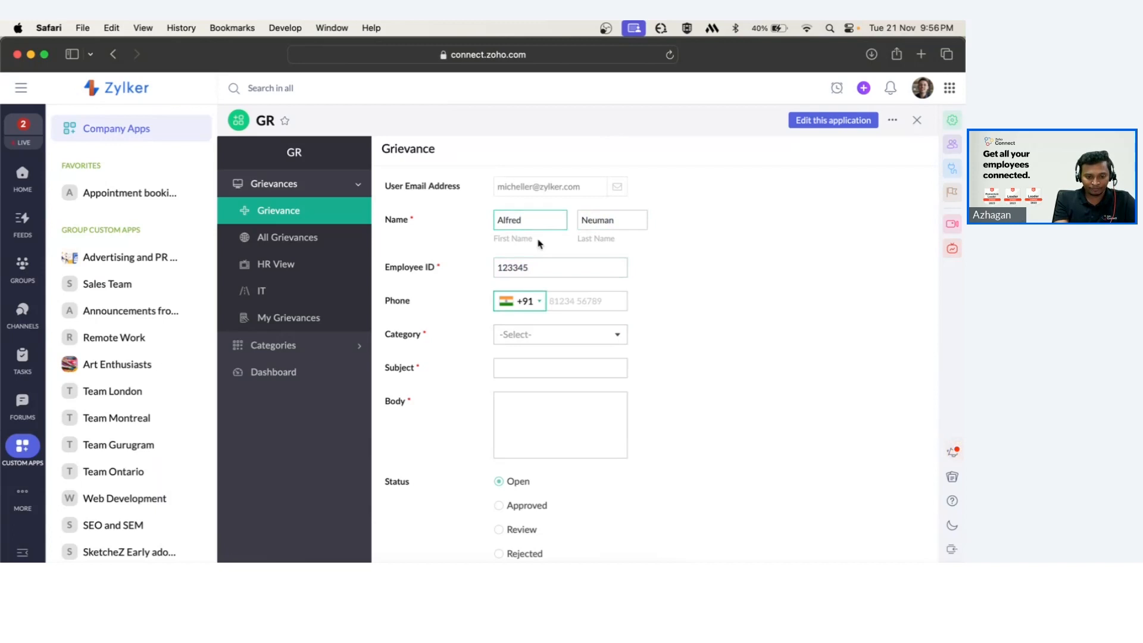
# Choose the HR category and enter the subject Payslip not received.
pyautogui.click(587, 307)
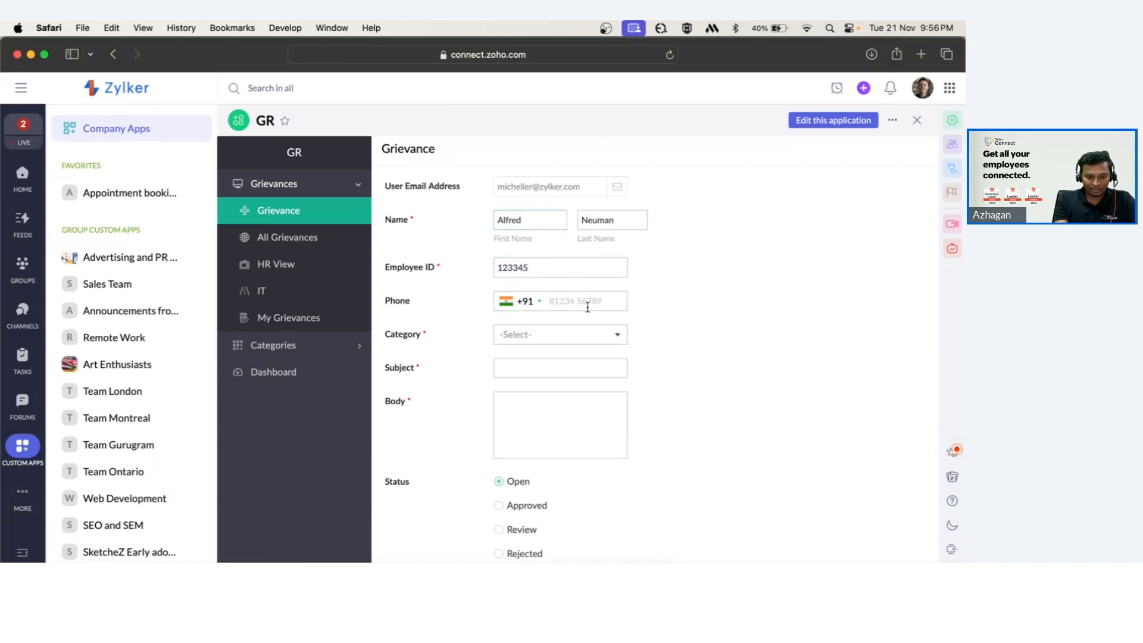
pyautogui.click(567, 335)
pyautogui.click(506, 357)
pyautogui.click(544, 367)
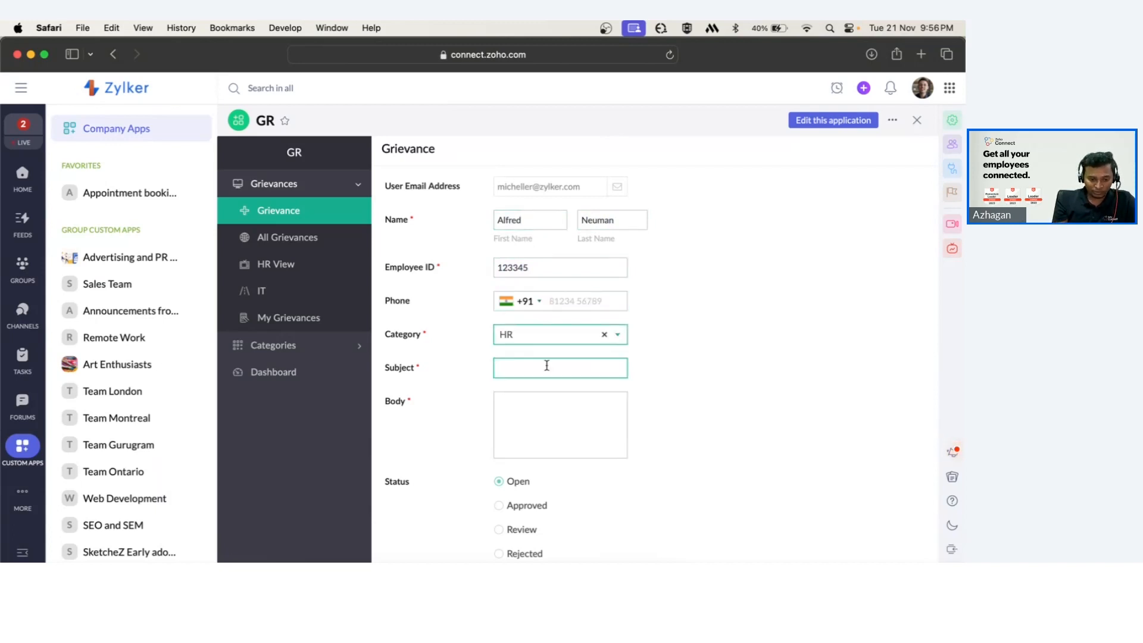
pyautogui.write('Payslip not received')
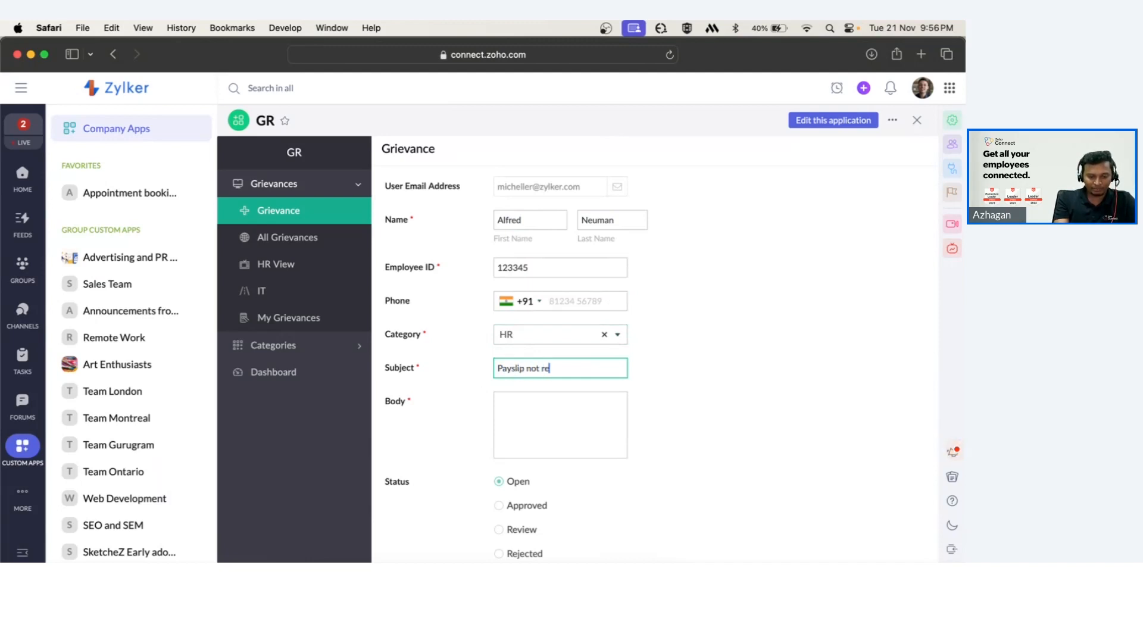
# Enter the body Release payslip asap and submit the grievance.
pyautogui.press('Tab')
pyautogui.write('Payslip')
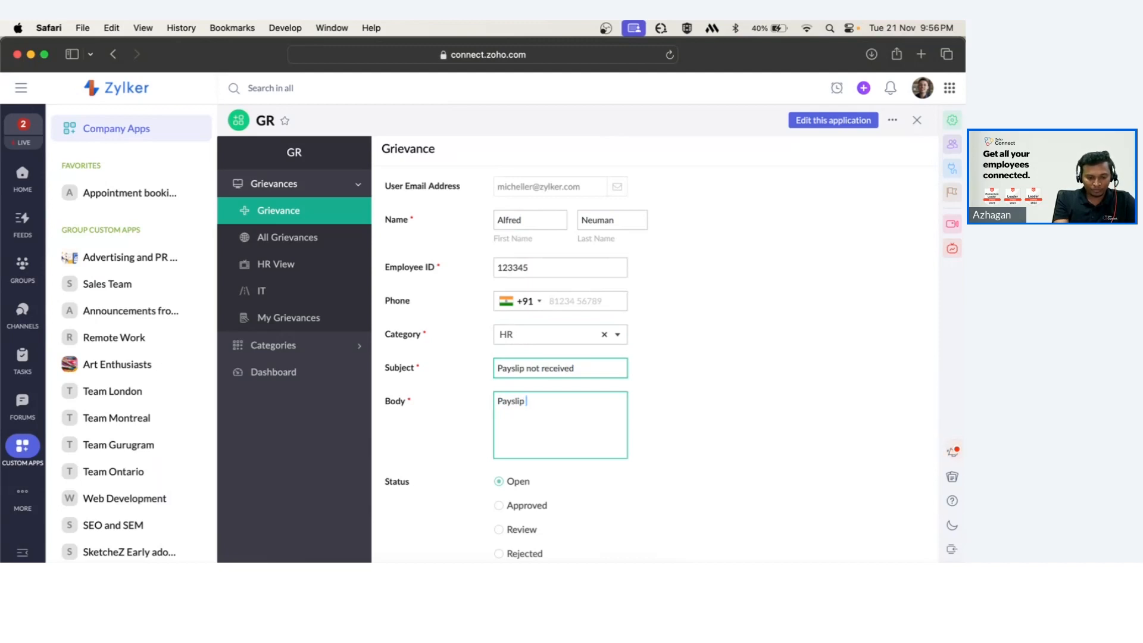
pyautogui.press('super+a')
pyautogui.write('Release payslip asap')
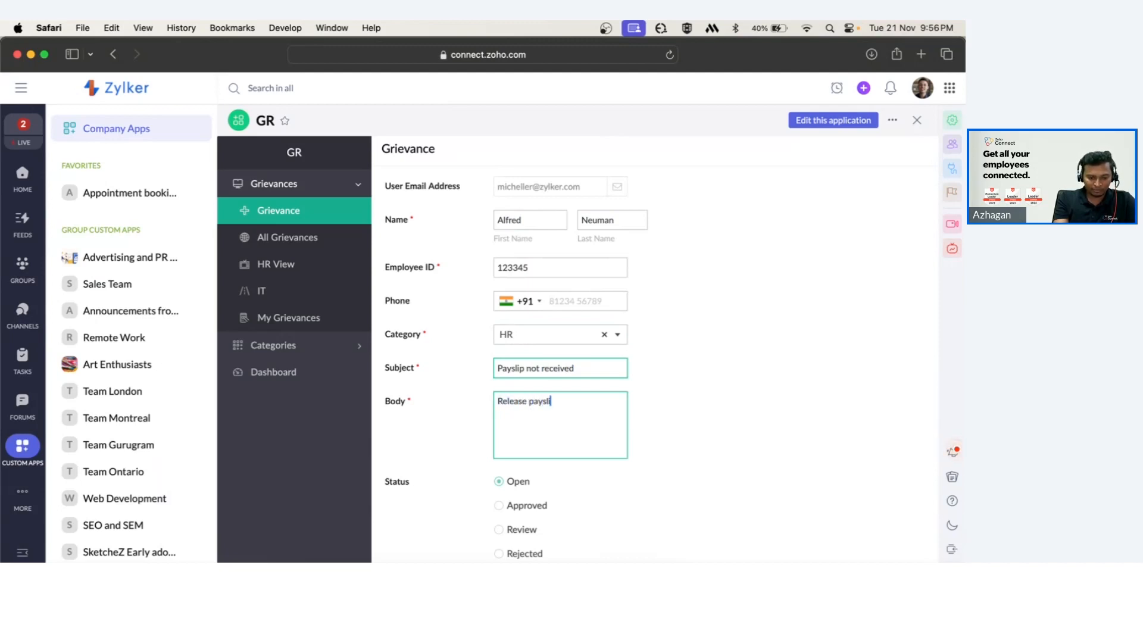
pyautogui.scroll(-3, 557, 403)
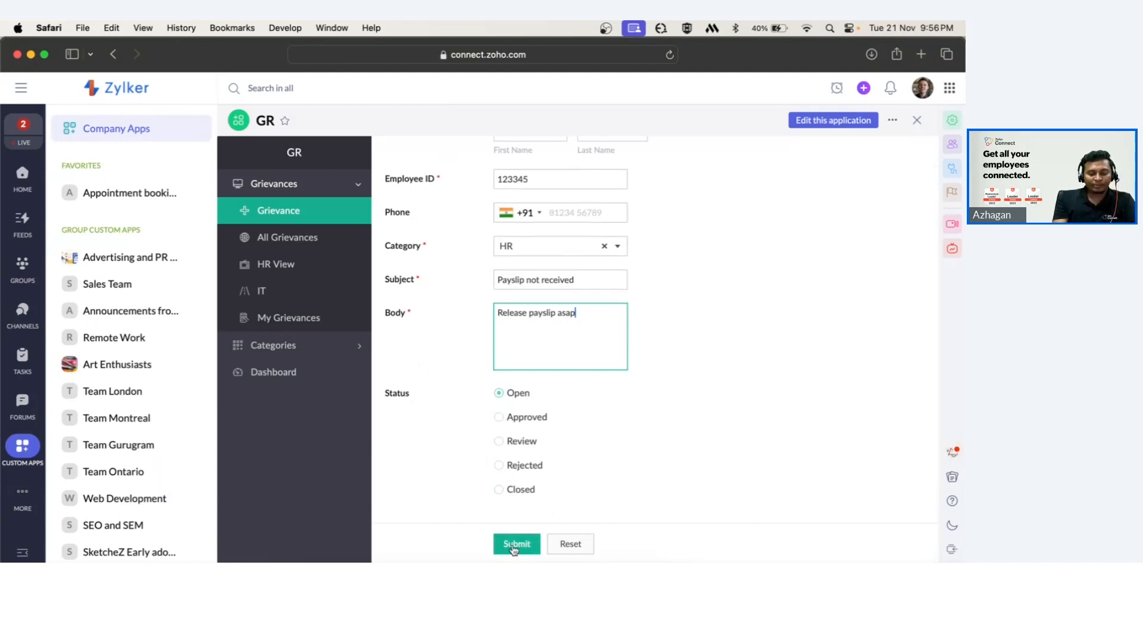
pyautogui.click(516, 544)
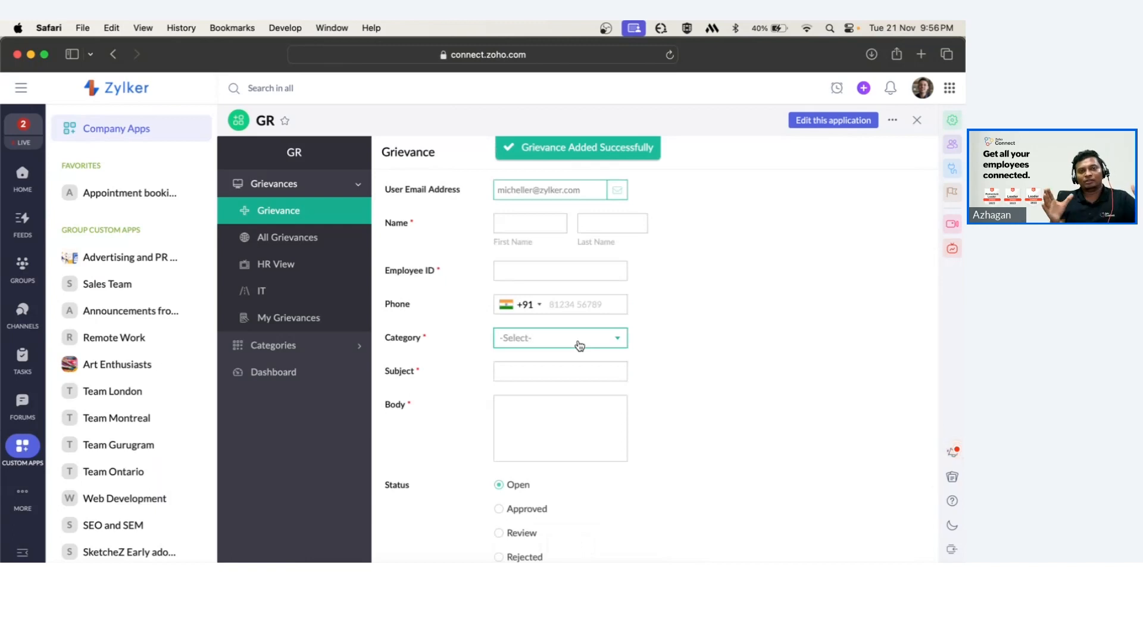
# Open All Grievances and view the details of the newly submitted record.
pyautogui.click(293, 238)
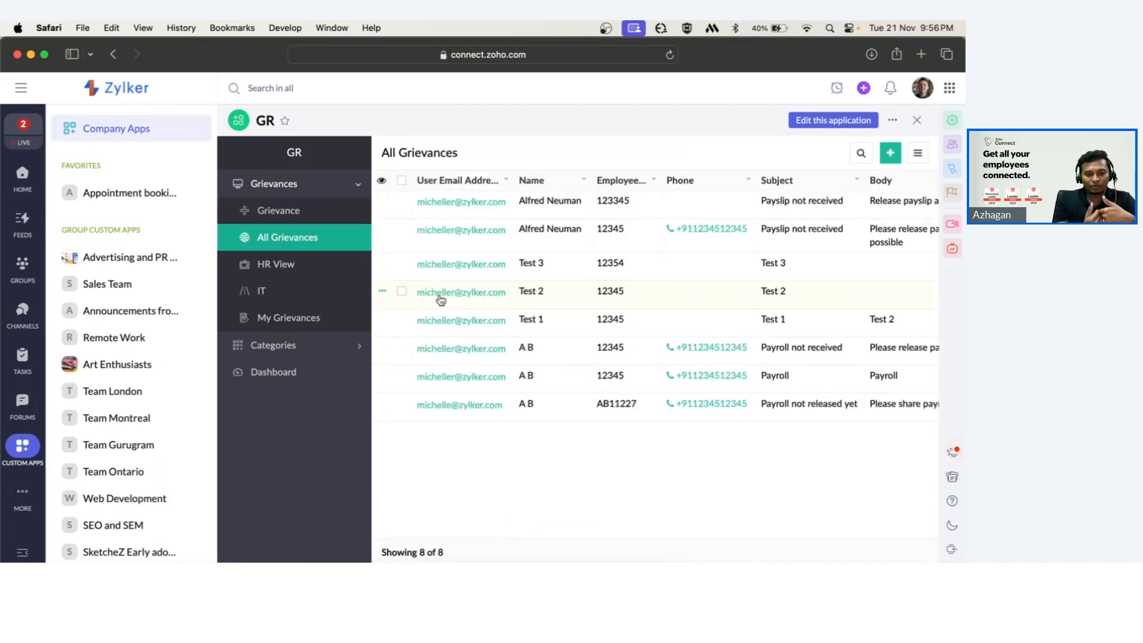
pyautogui.click(568, 207)
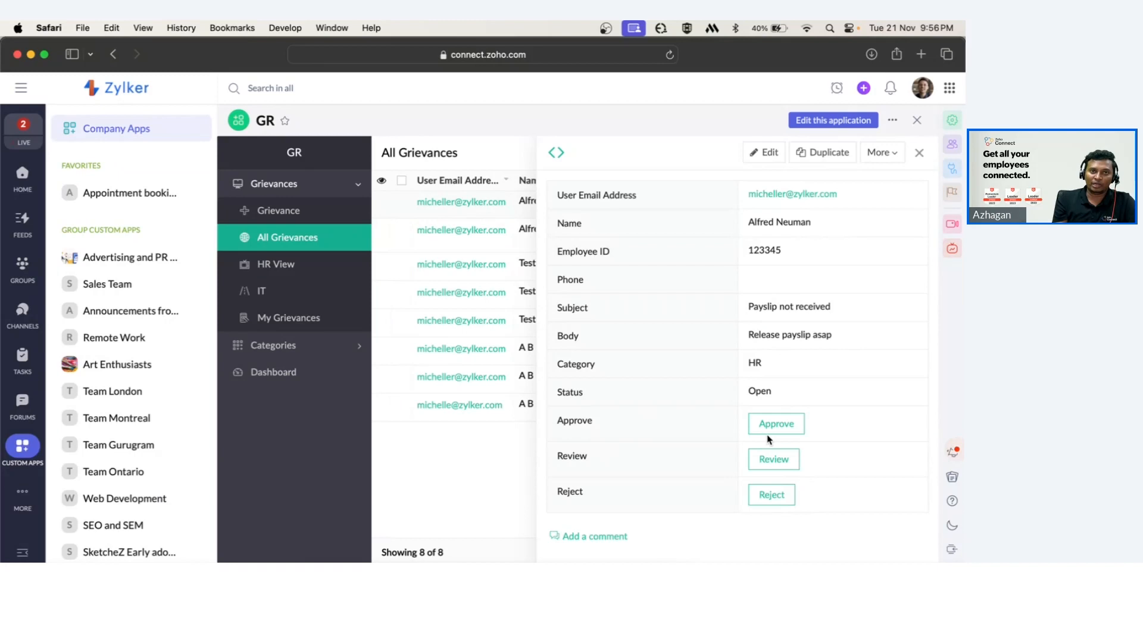
pyautogui.click(920, 153)
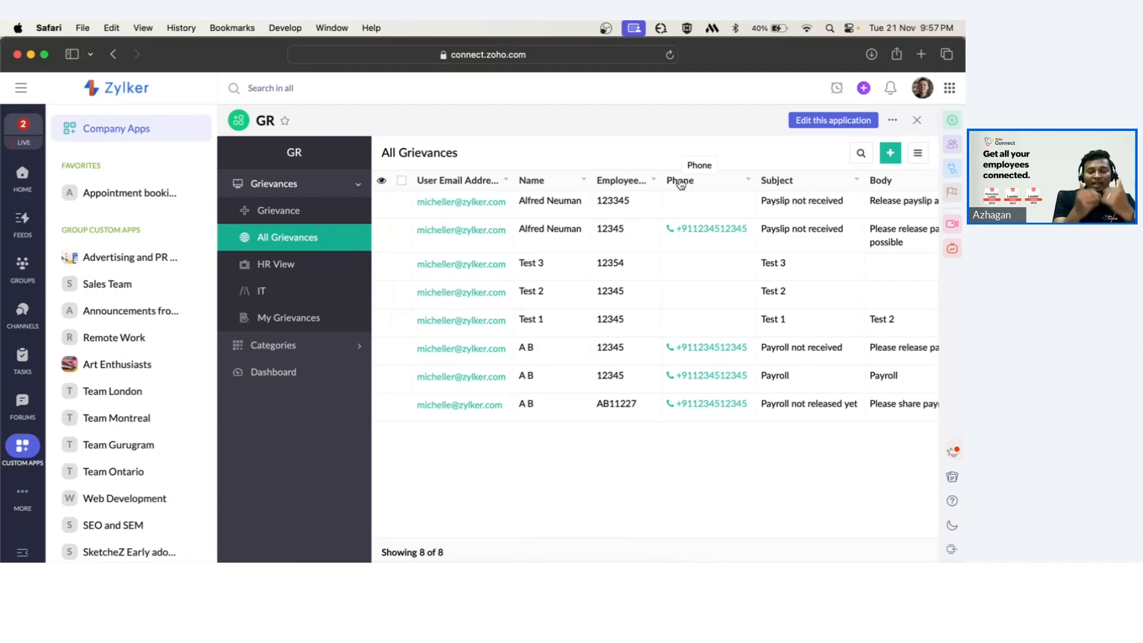
# Return to the Grievance form and inspect the prefilled User Email Address field.
pyautogui.click(292, 215)
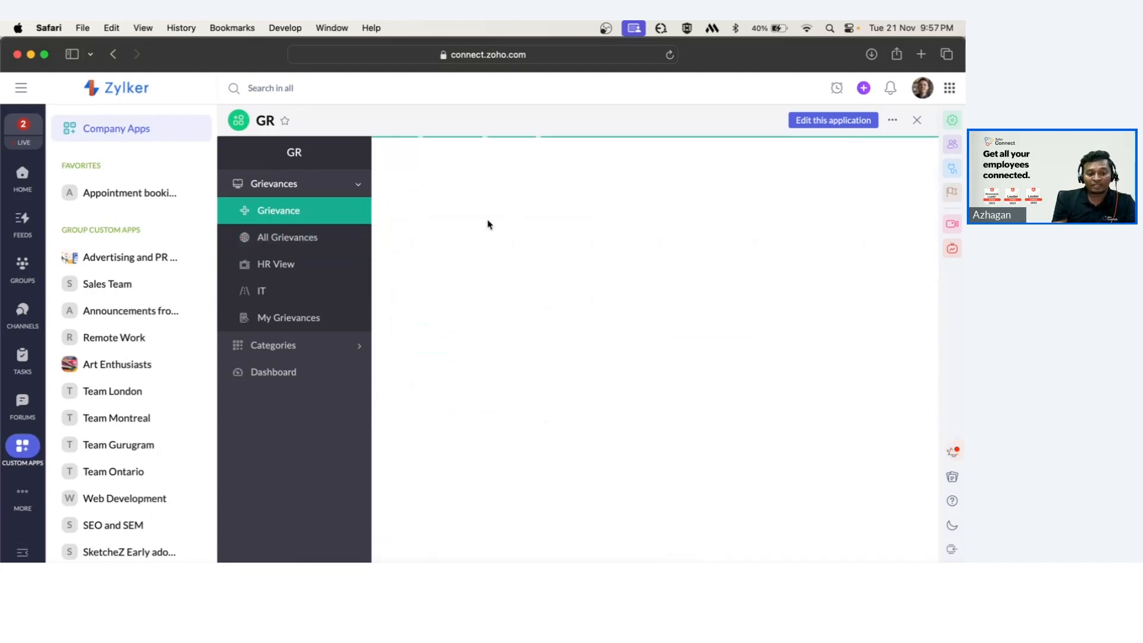
pyautogui.moveTo(589, 190); pyautogui.dragTo(496, 192)
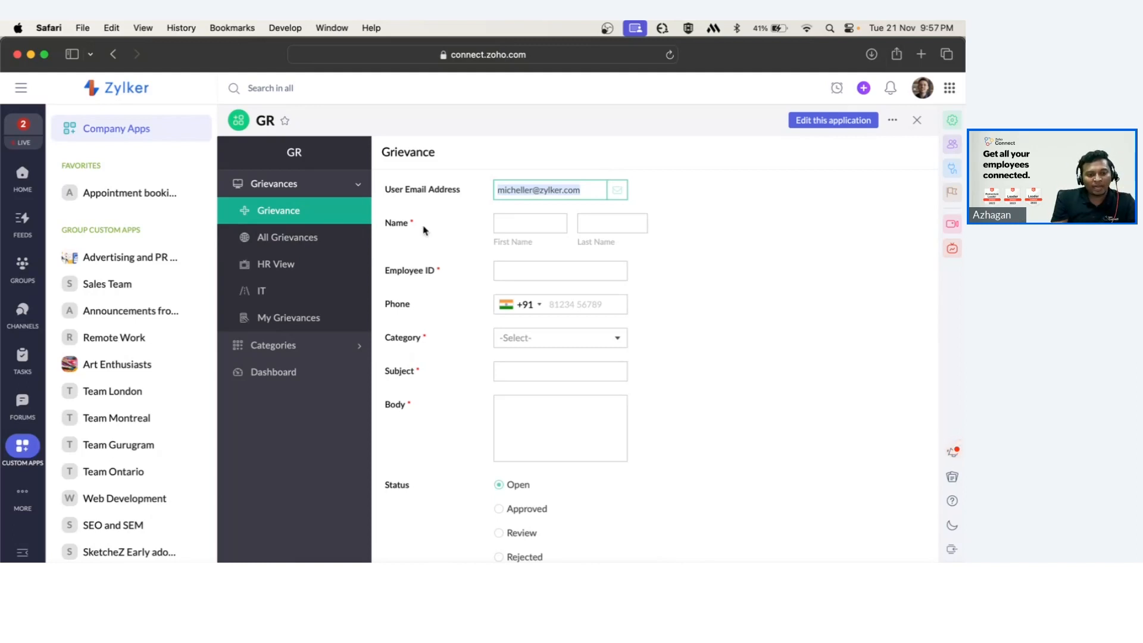
pyautogui.moveTo(385, 188); pyautogui.dragTo(462, 191)
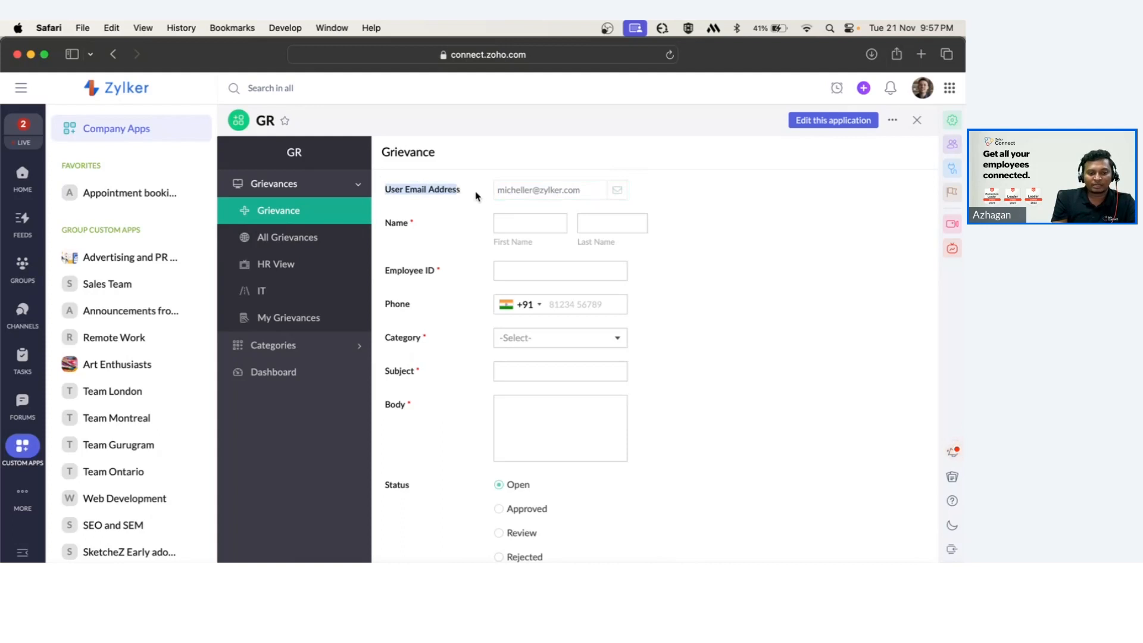
pyautogui.click(462, 192)
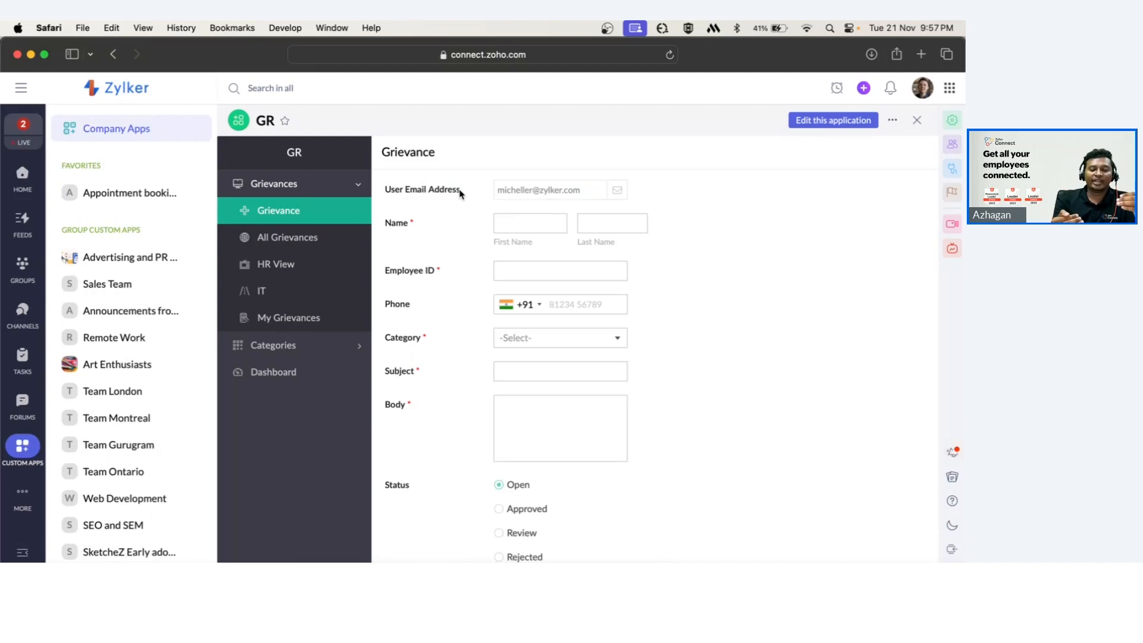
# Open the Grievance 4 app's editor and start creating a new form workflow.
pyautogui.click(614, 280)
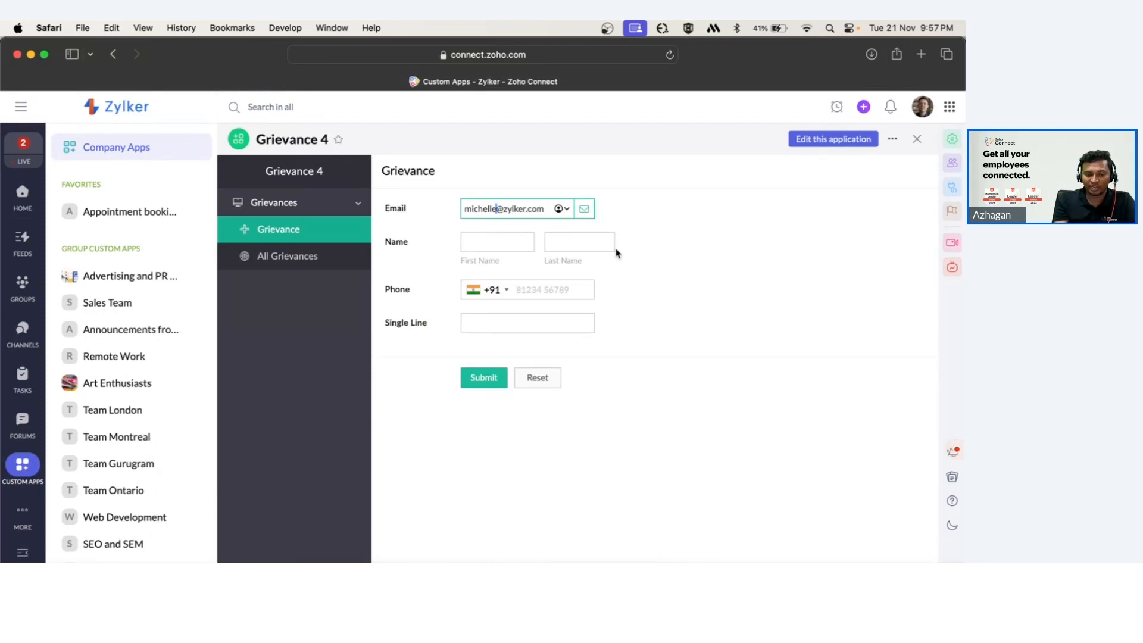
pyautogui.click(820, 140)
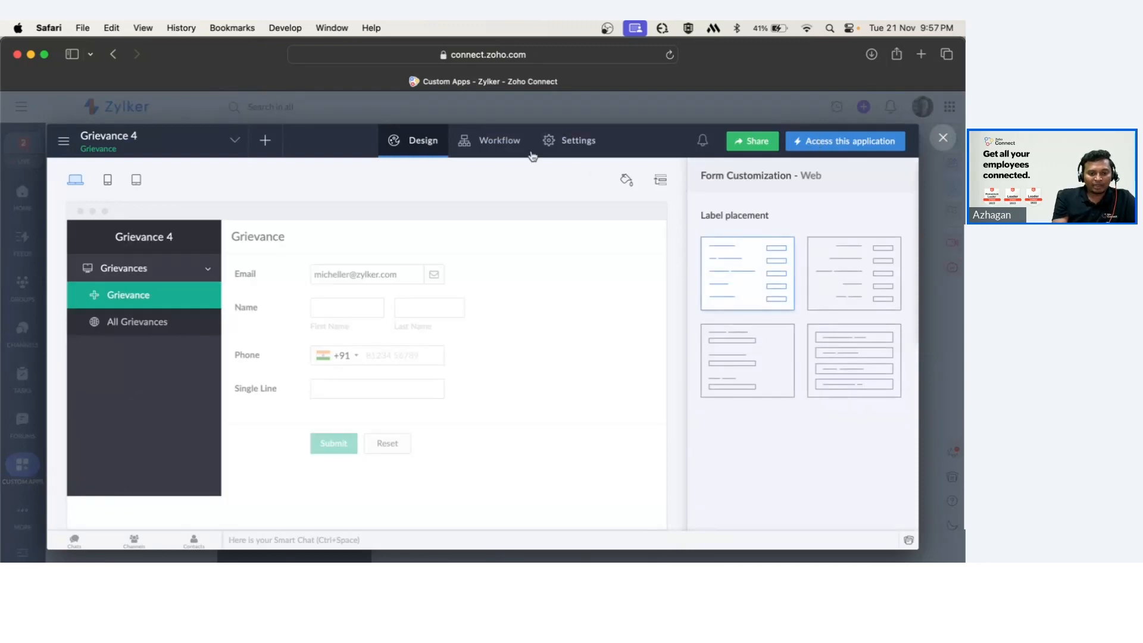
pyautogui.click(485, 140)
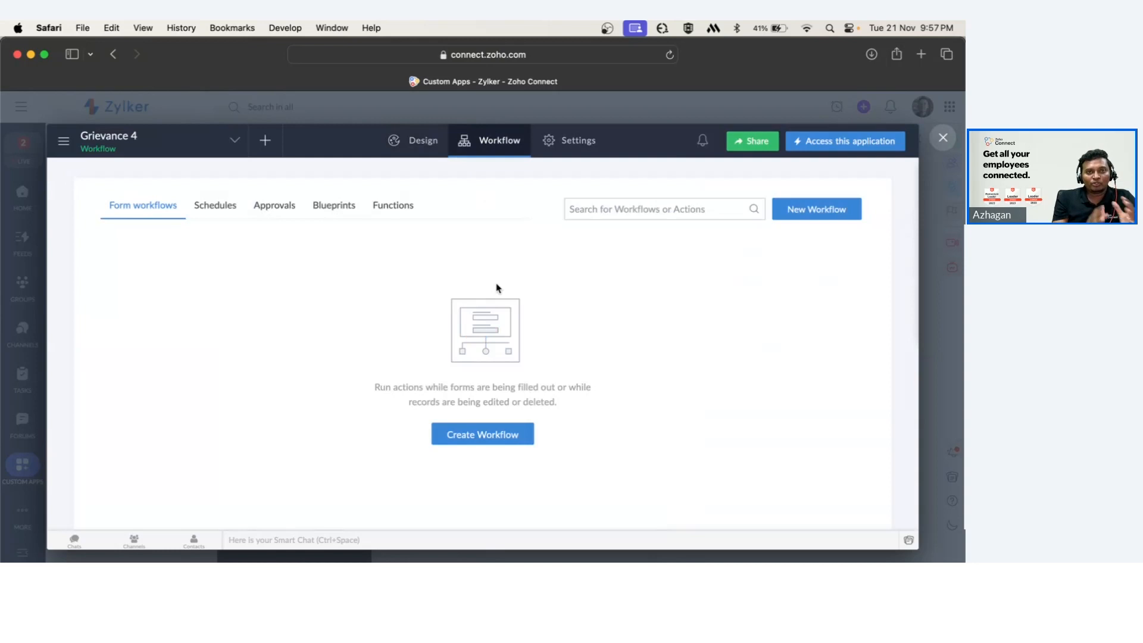
pyautogui.click(492, 437)
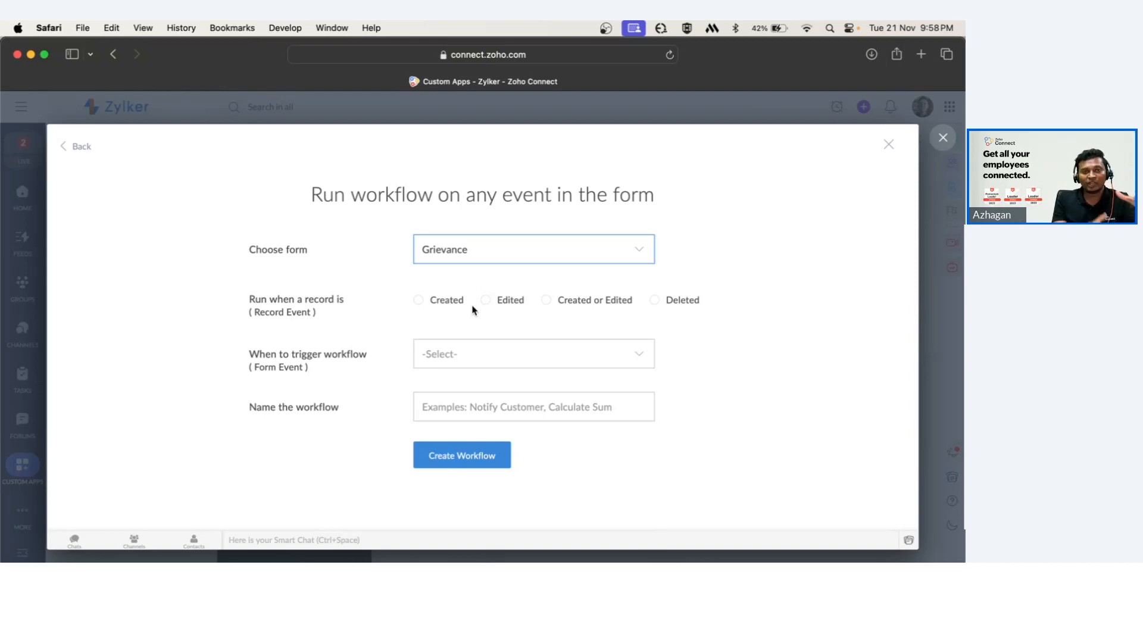
# Set the workflow to run when a record is Created or Edited, triggered on Load of the form.
pyautogui.click(546, 301)
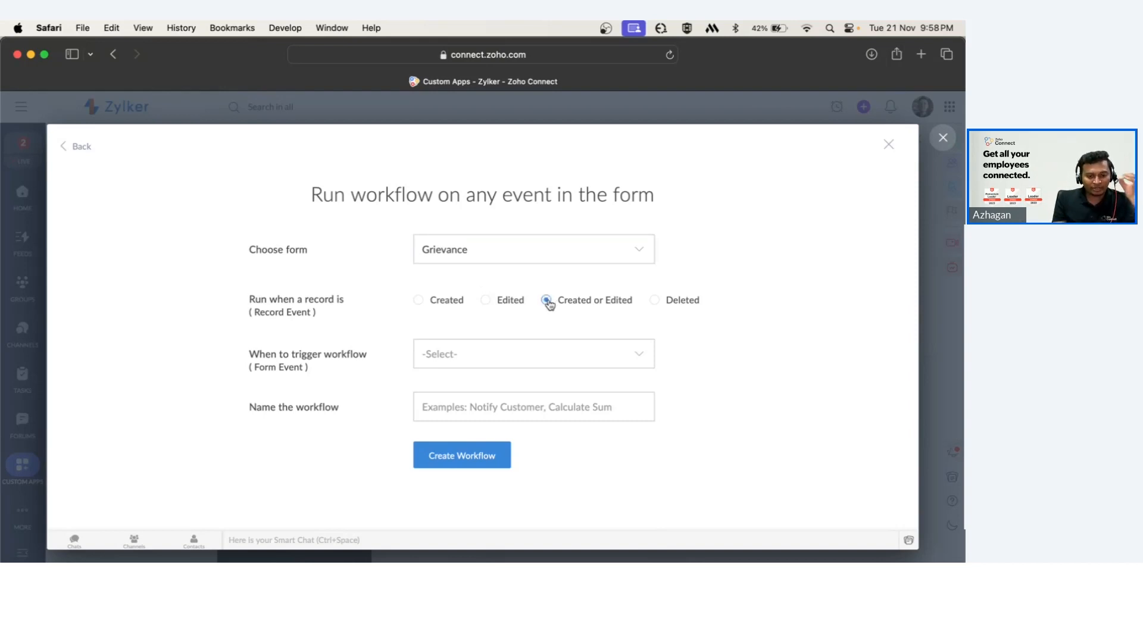
pyautogui.click(472, 357)
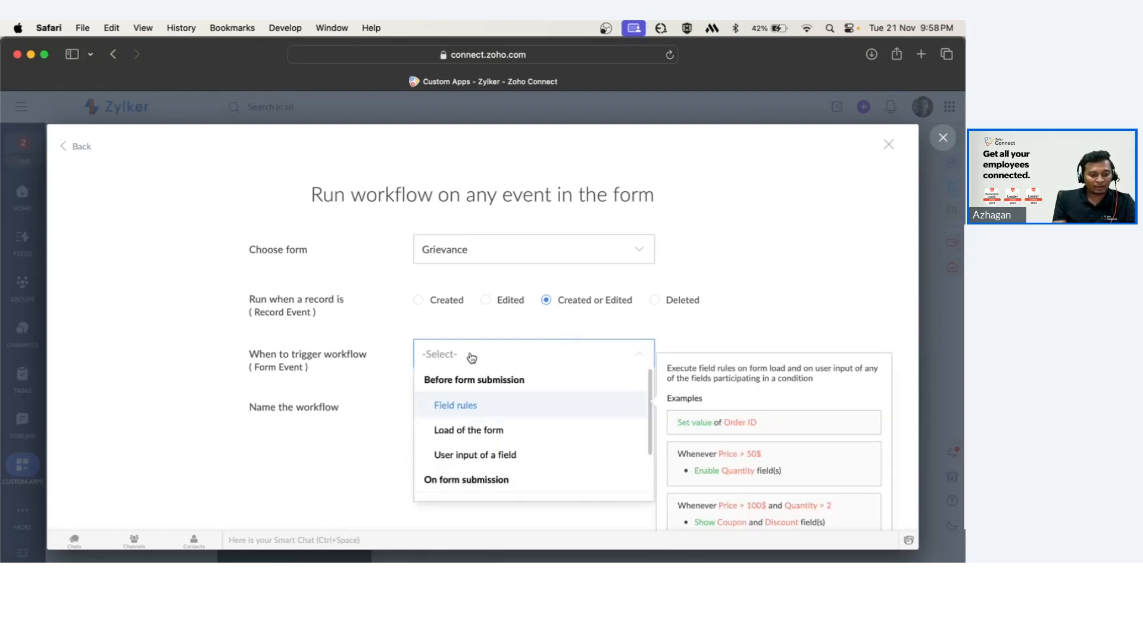
pyautogui.scroll(-2, 517, 412)
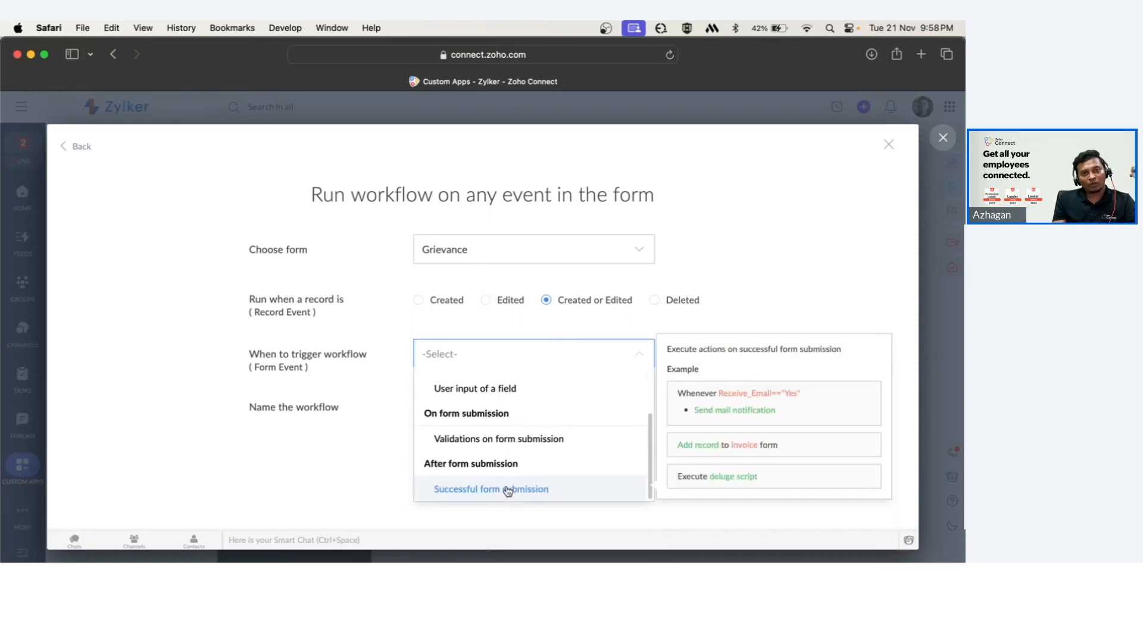
pyautogui.scroll(2, 512, 470)
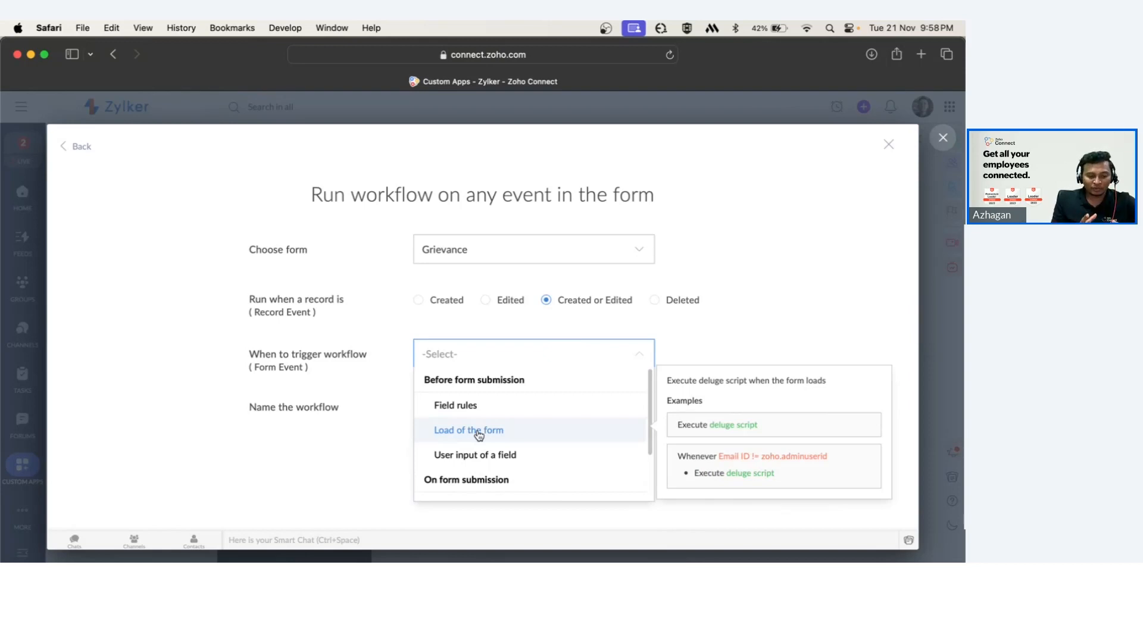
pyautogui.scroll(-2, 480, 435)
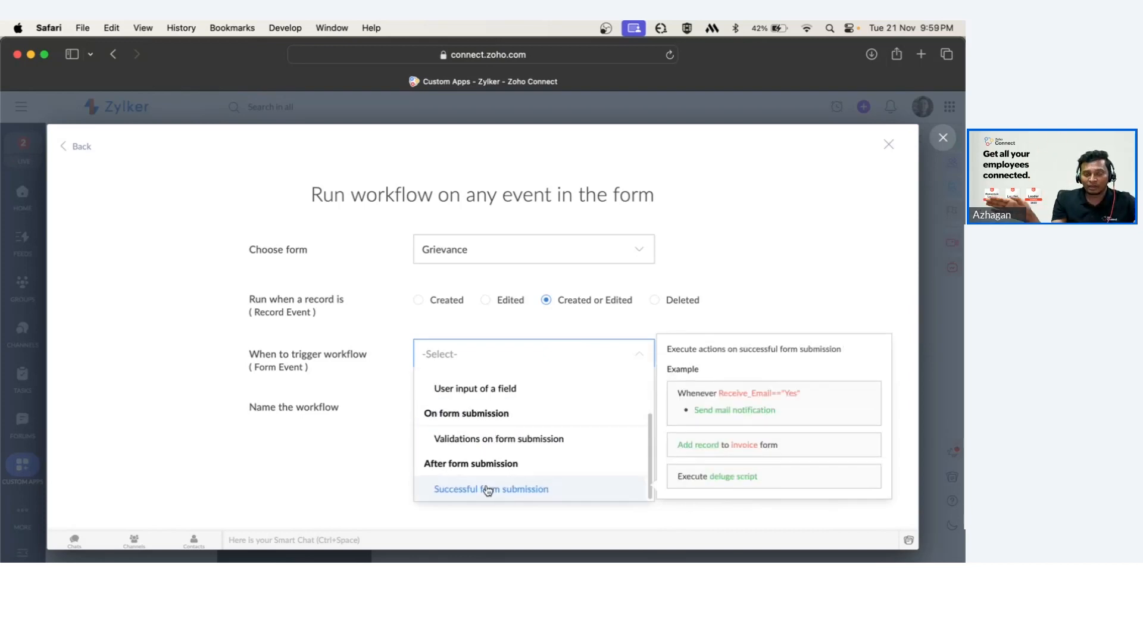
pyautogui.scroll(2, 477, 438)
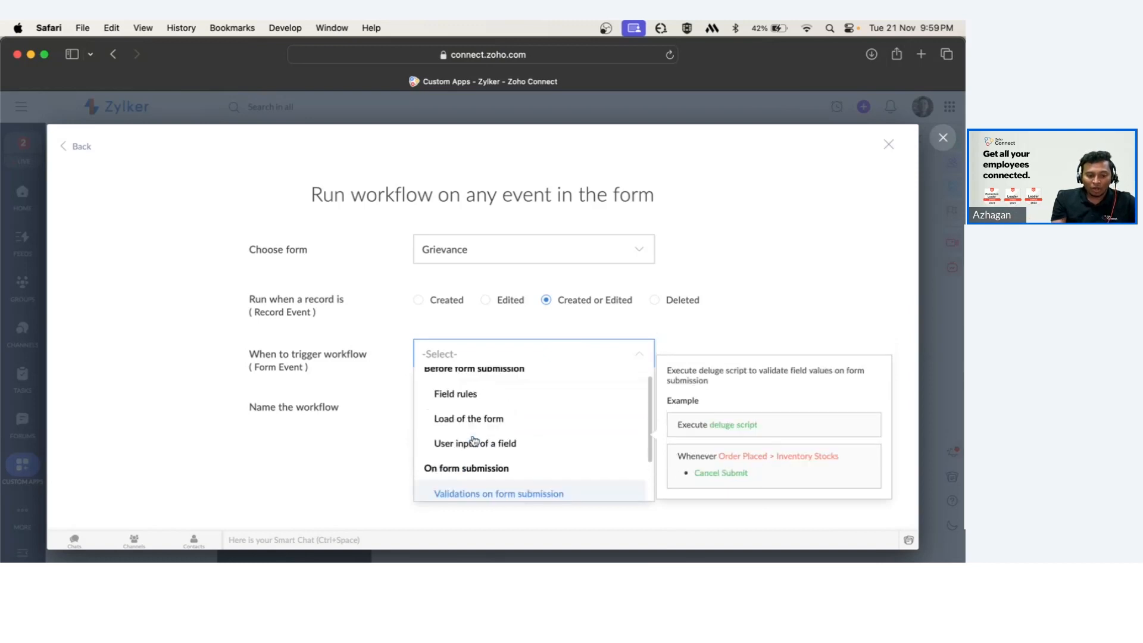
pyautogui.scroll(-1, 482, 465)
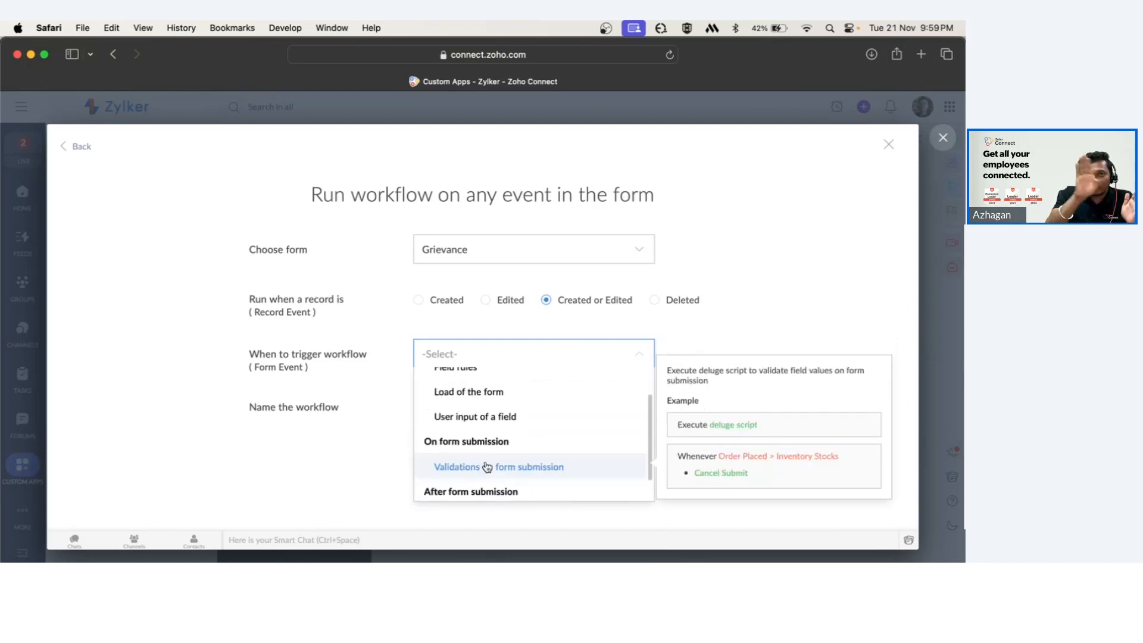
pyautogui.scroll(2, 488, 453)
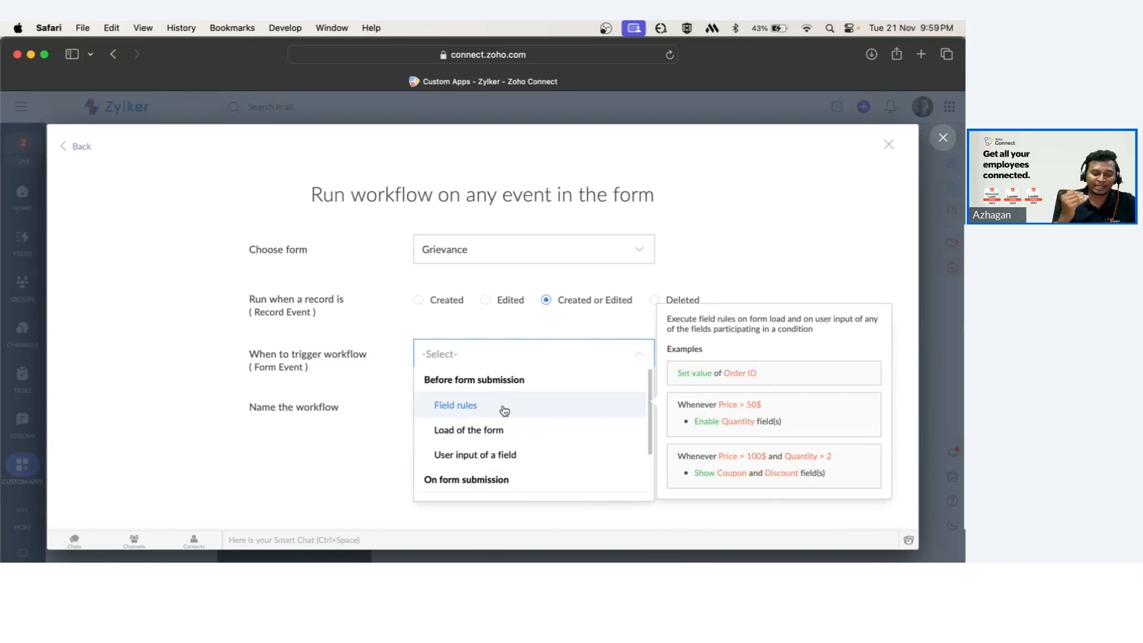
pyautogui.click(493, 431)
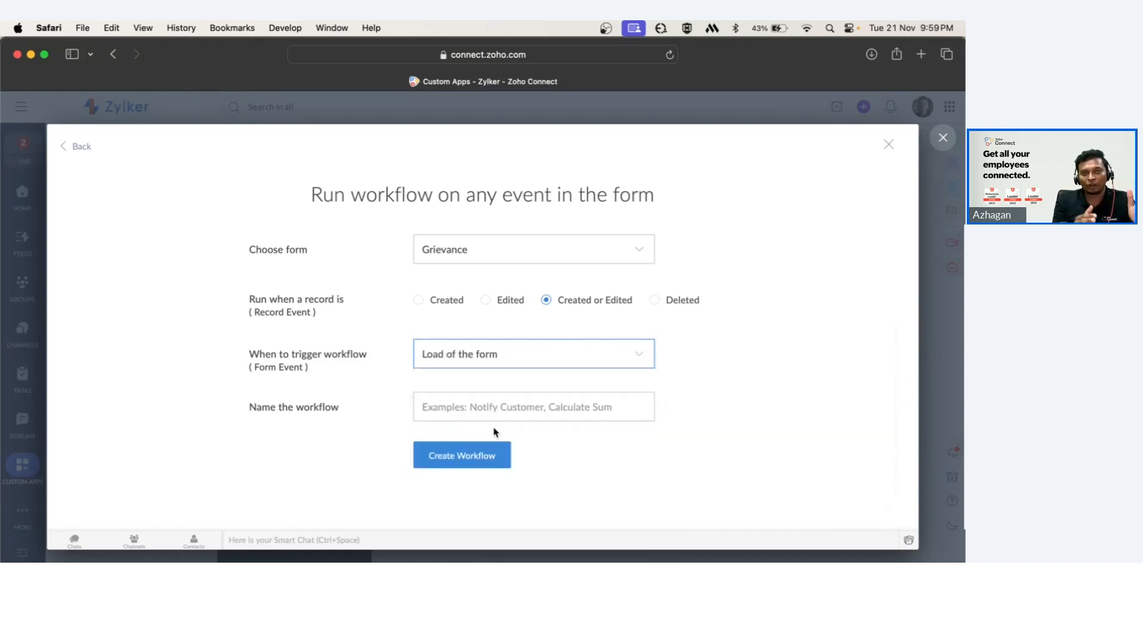
# Name the workflow Disable user email address and create it.
pyautogui.click(510, 405)
pyautogui.write('Disable user email address')
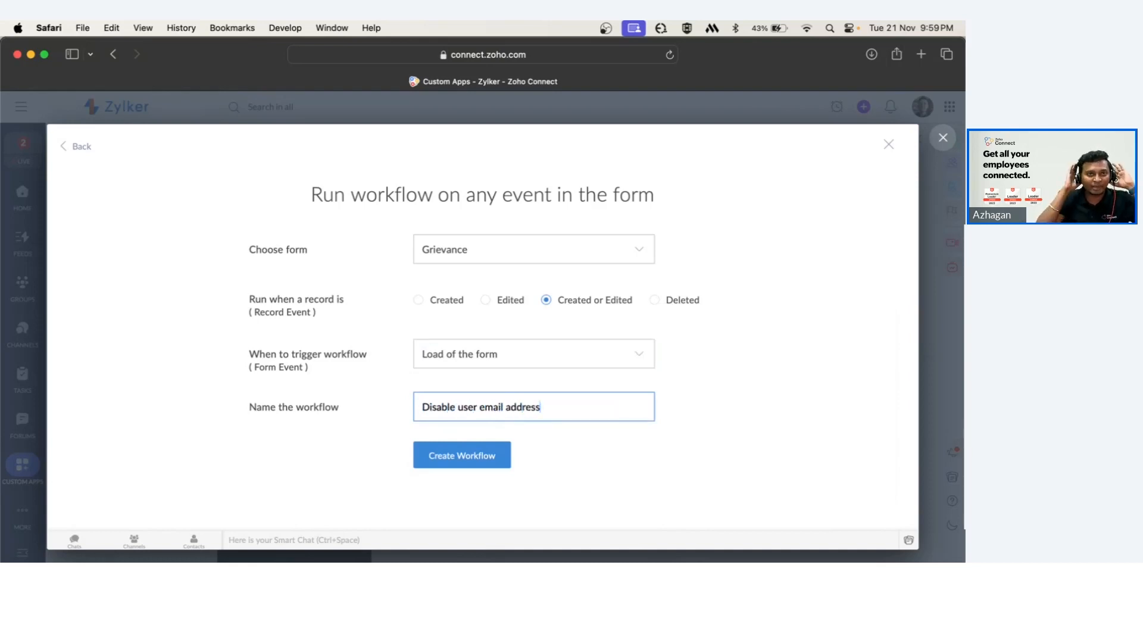
pyautogui.press('Return')
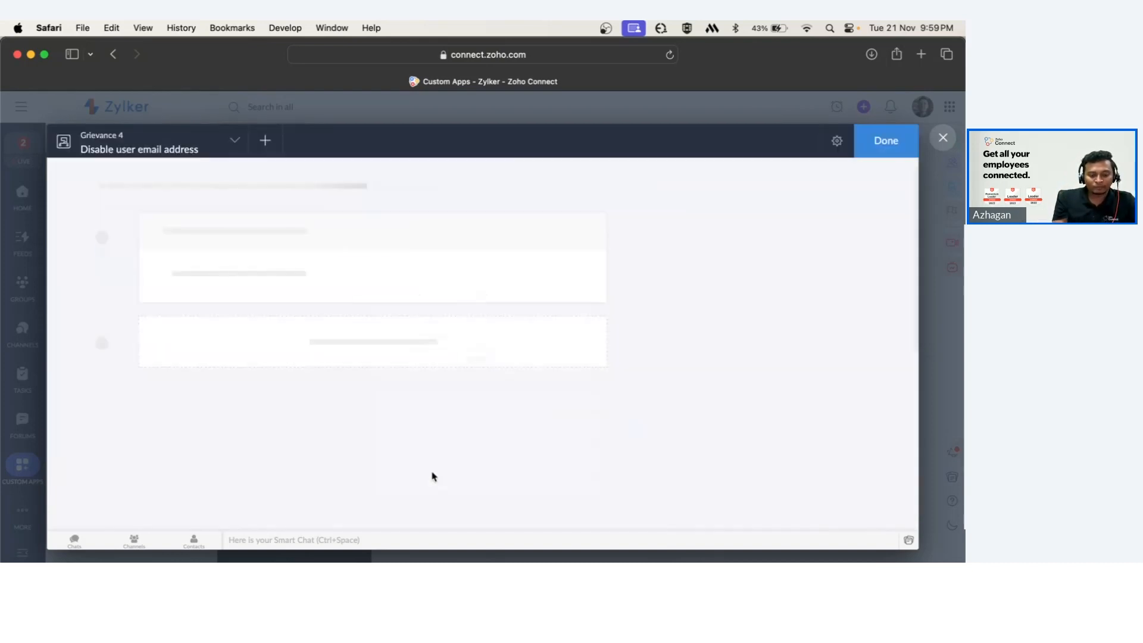
# Add a Deluge script action that disables the Email field and save the script.
pyautogui.click(416, 256)
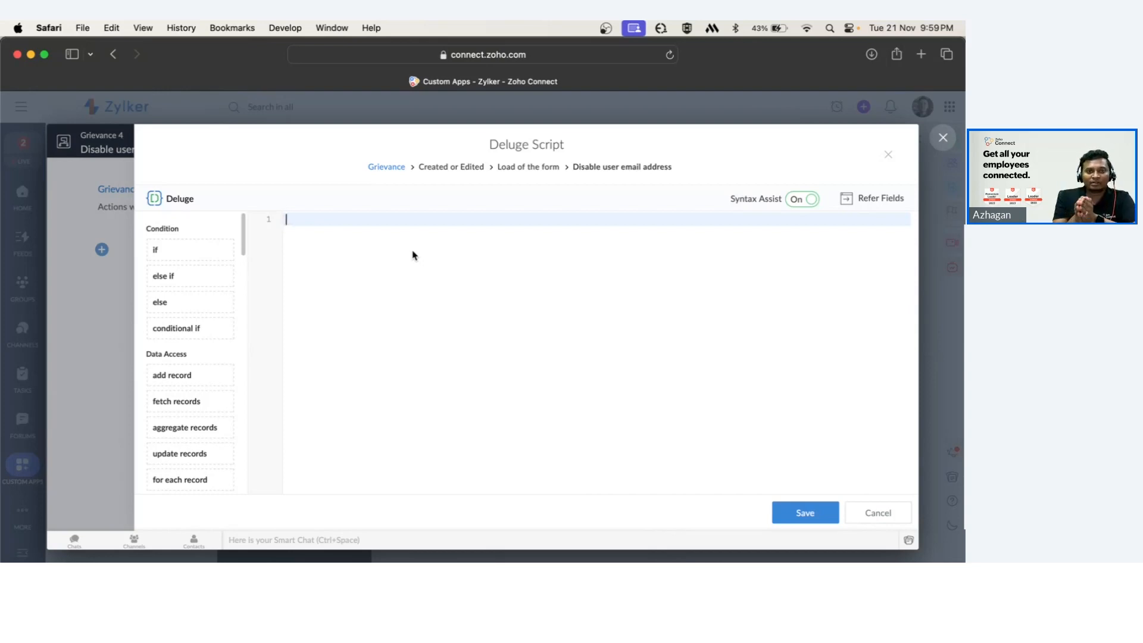
pyautogui.write('disabl')
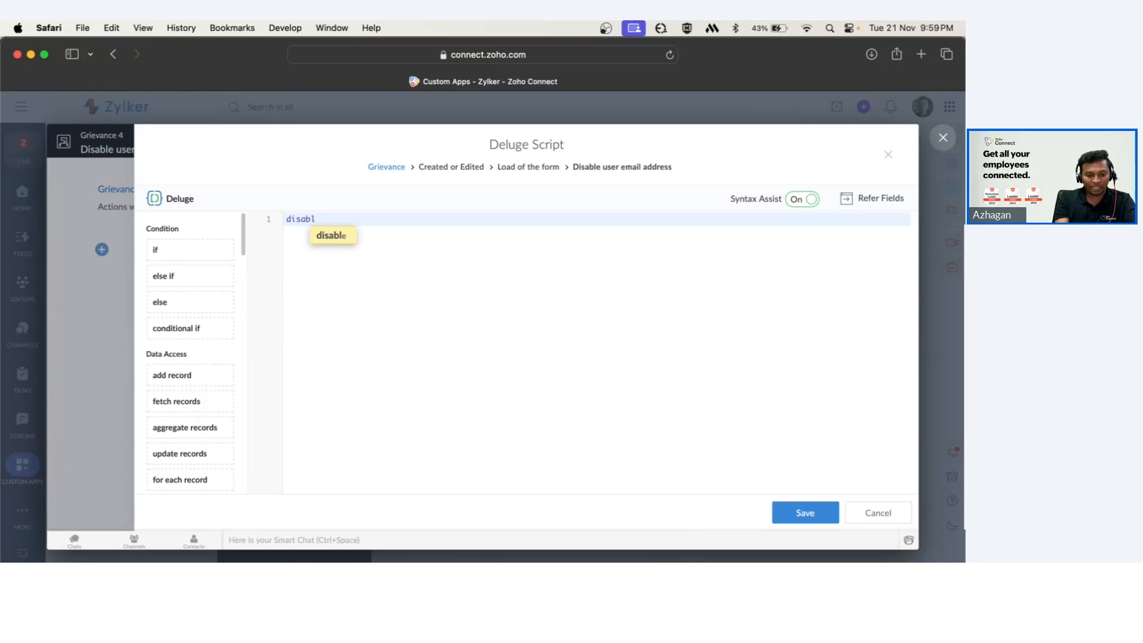
pyautogui.press('Return')
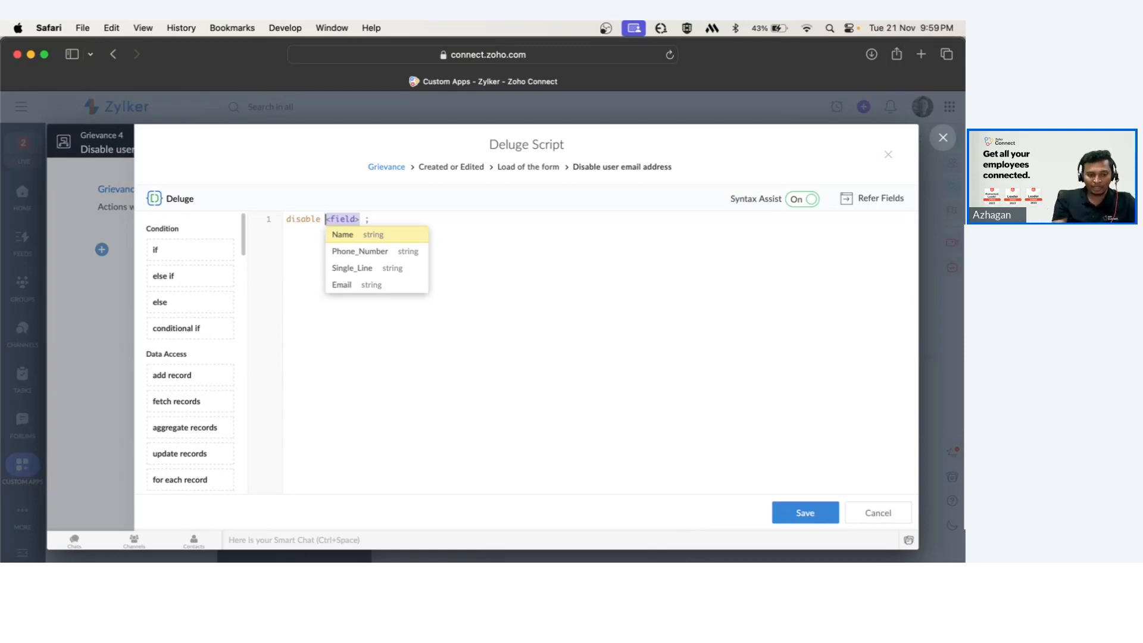
pyautogui.click(358, 287)
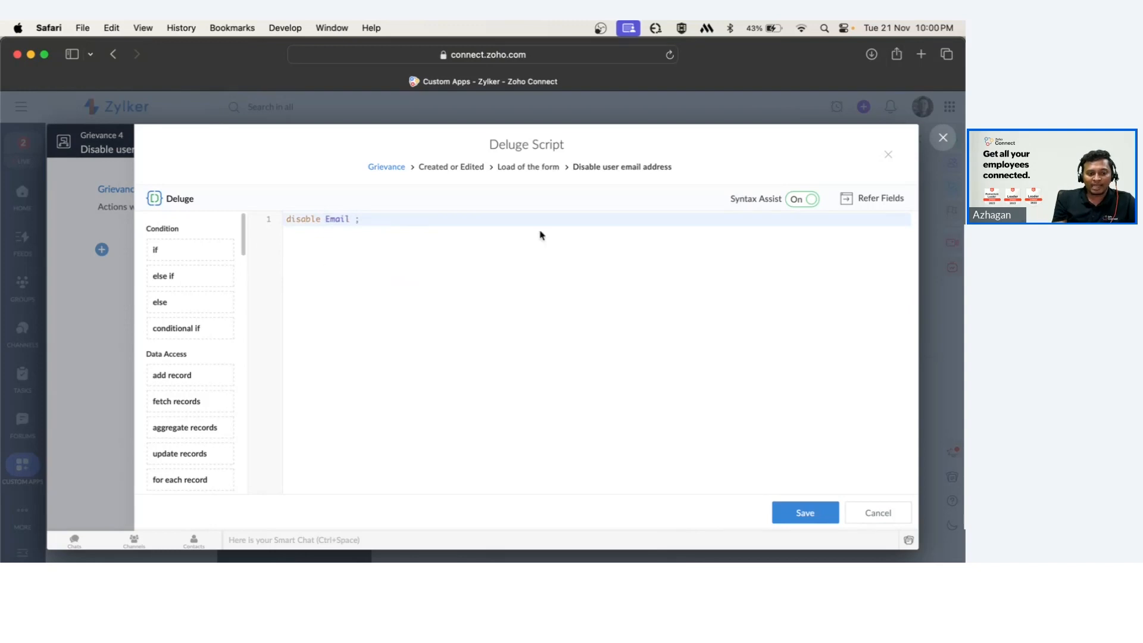
pyautogui.click(793, 513)
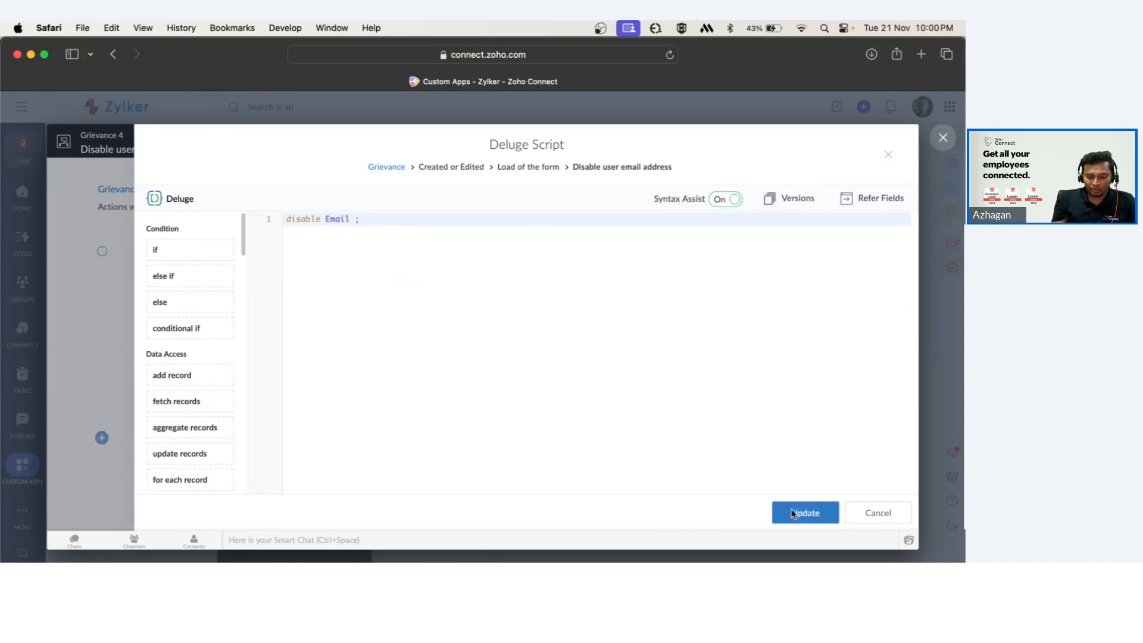
pyautogui.click(793, 513)
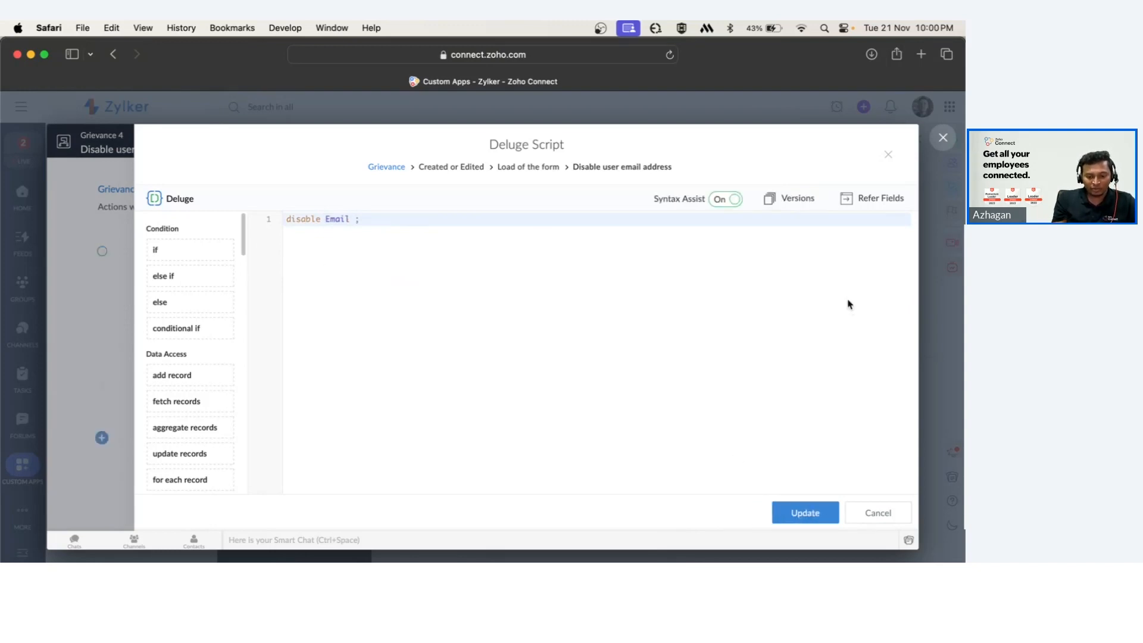
# Finish the workflow and close the Grievance 4 application editor.
pyautogui.click(887, 156)
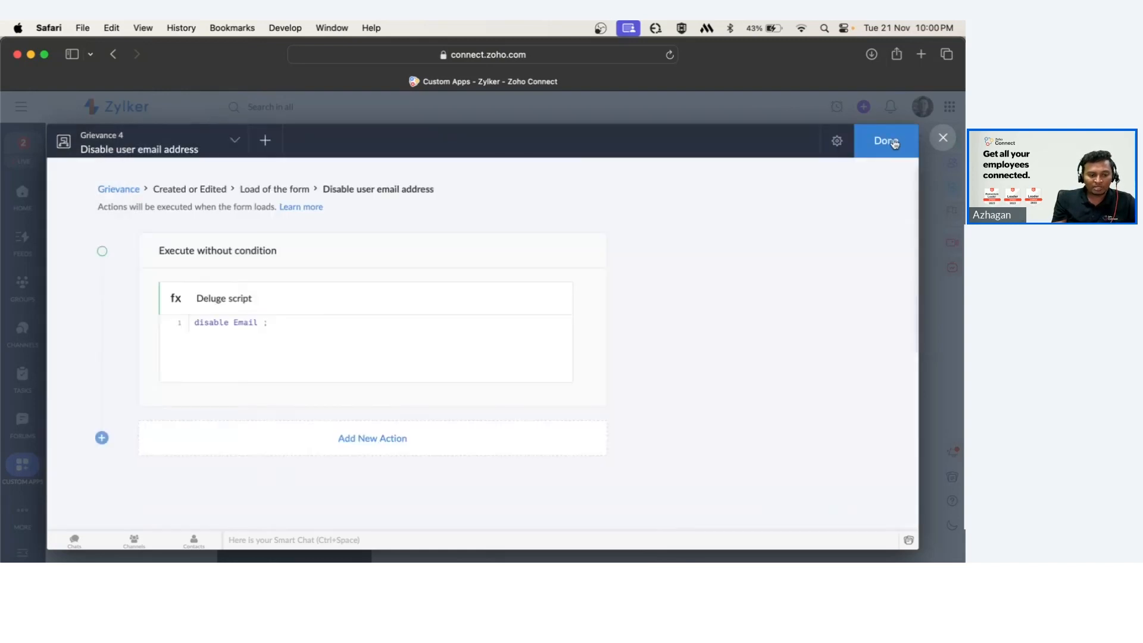
pyautogui.click(894, 142)
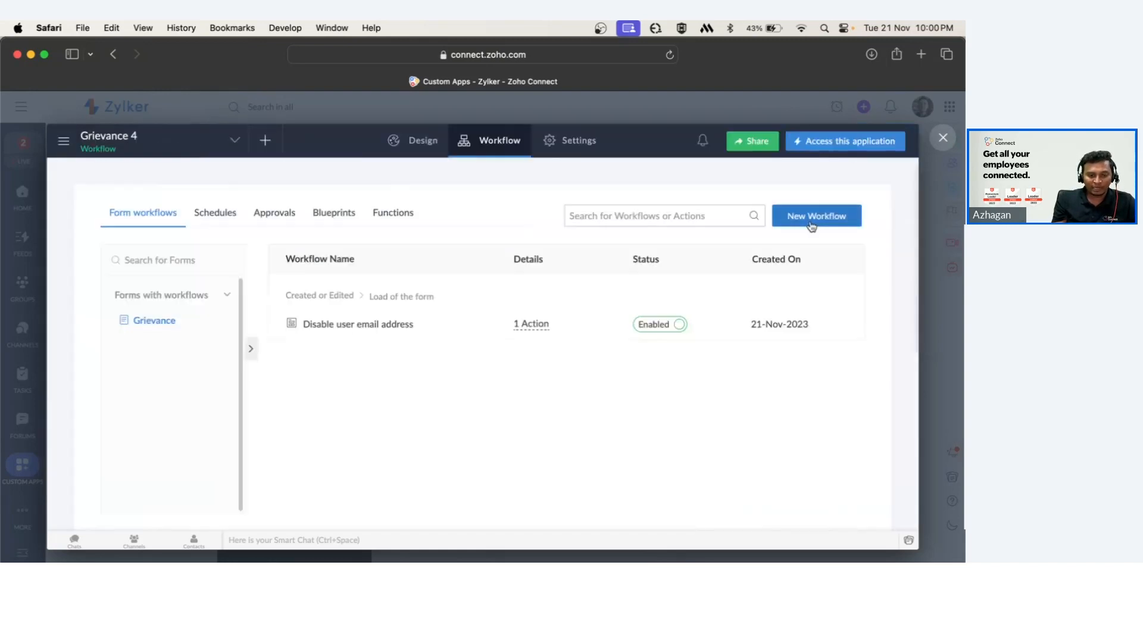
pyautogui.click(943, 139)
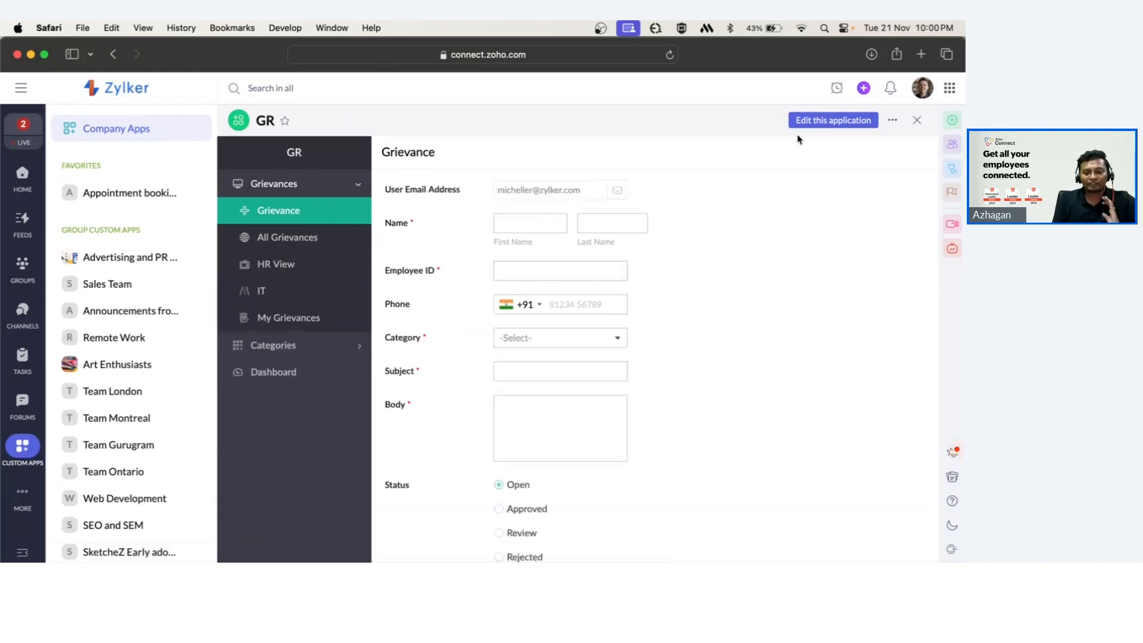
# Open the GR app's editor and start a new form workflow.
pyautogui.click(811, 126)
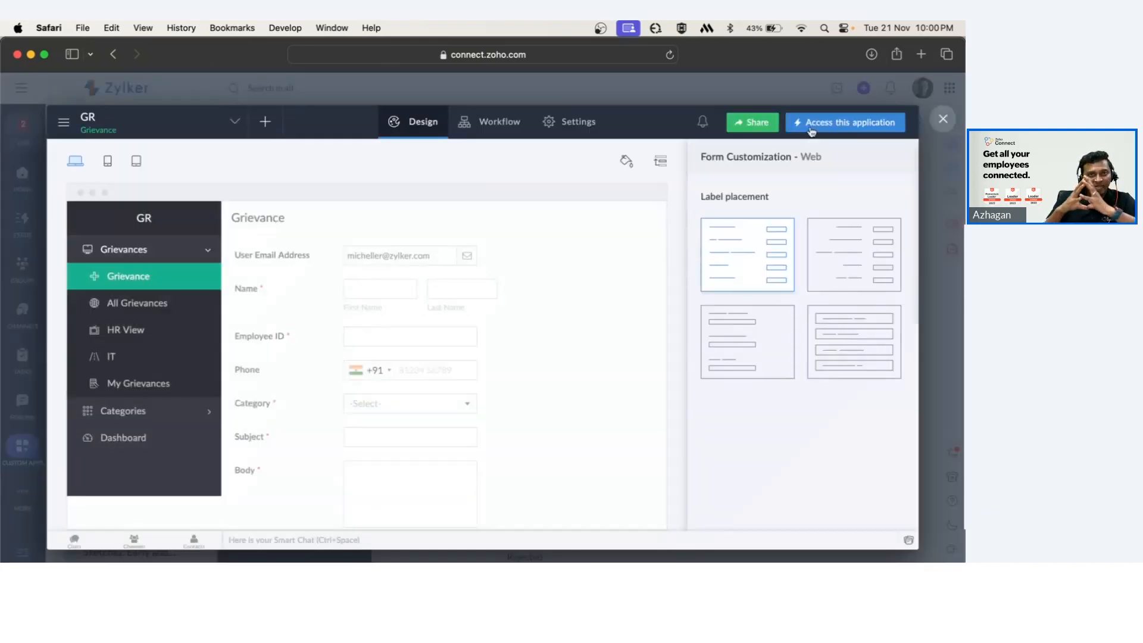
pyautogui.click(474, 136)
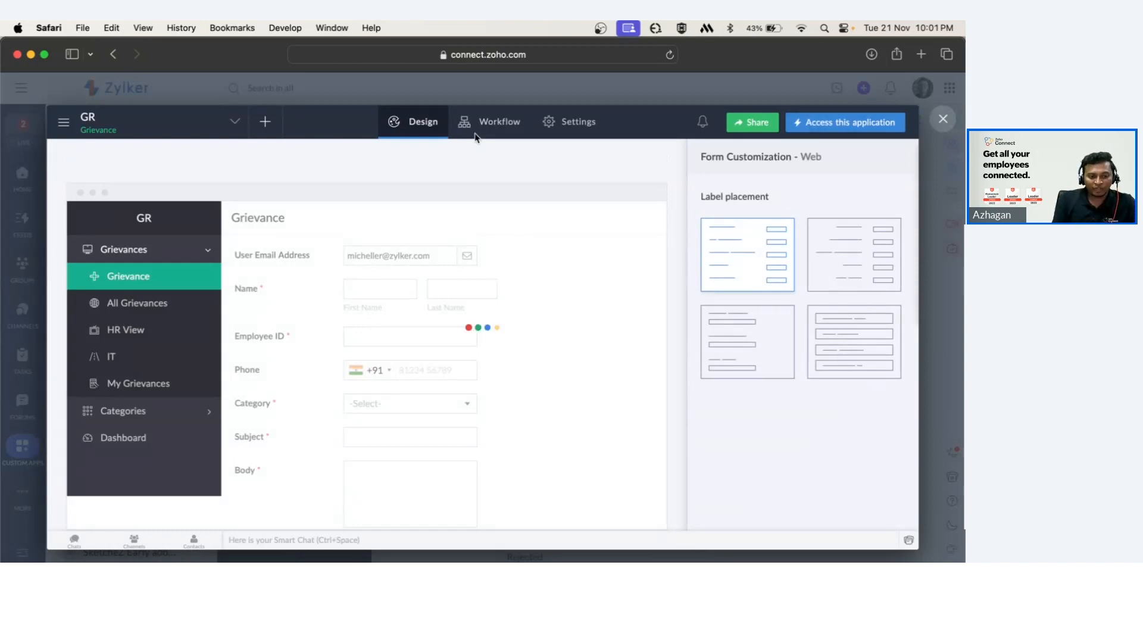
pyautogui.click(811, 190)
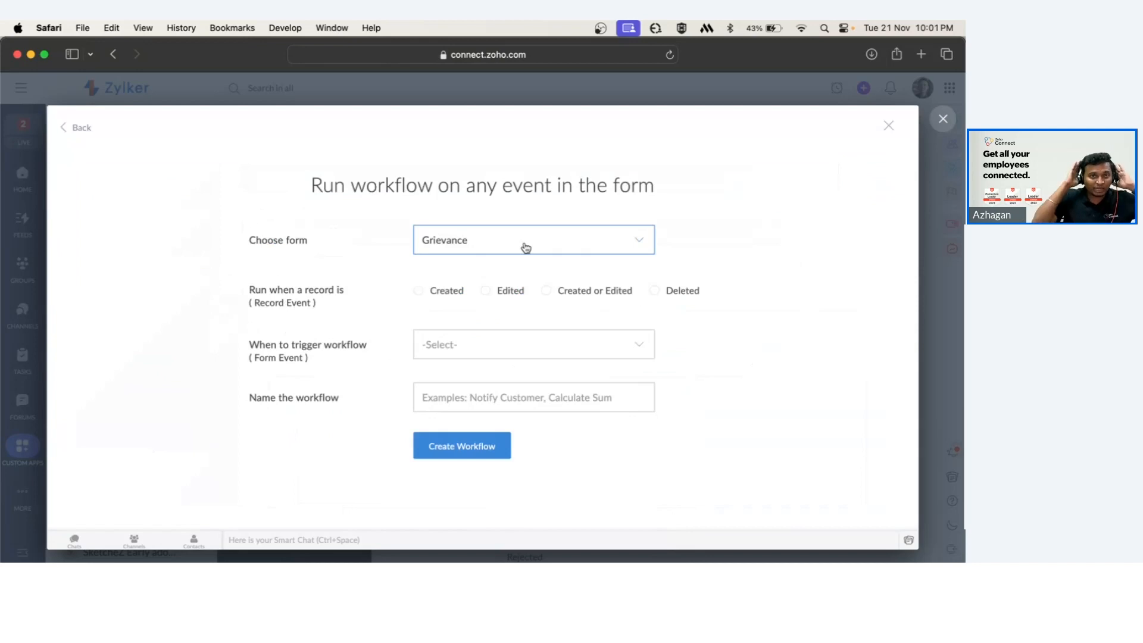
# Keep the Grievance form and set the workflow to run on Created, triggered on Successful form submission.
pyautogui.click(469, 245)
pyautogui.click(469, 246)
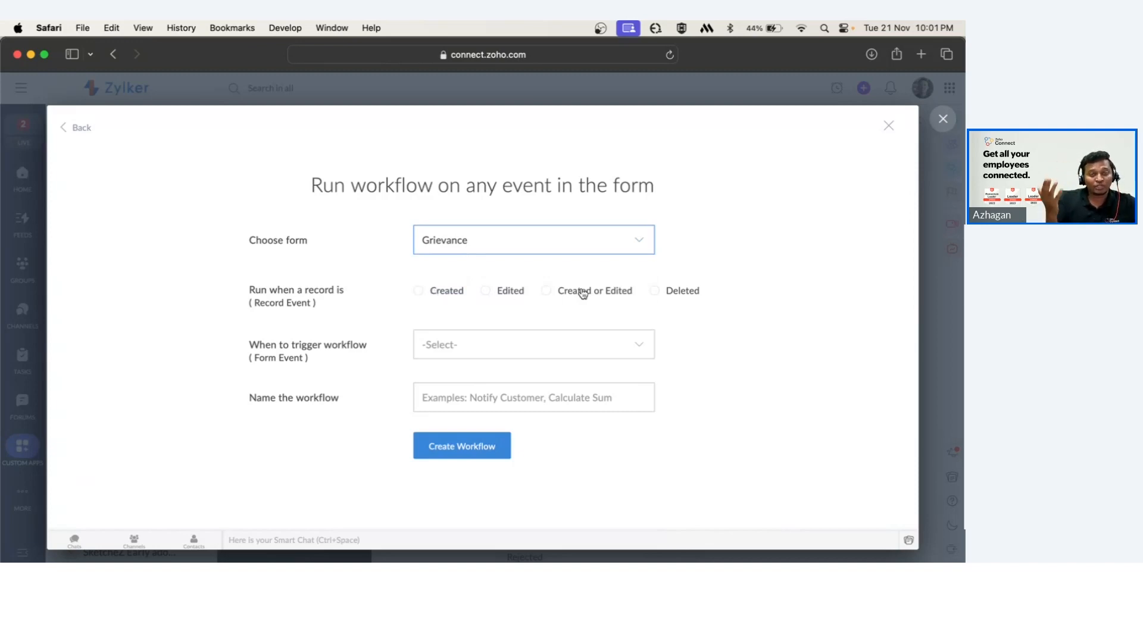
pyautogui.click(450, 297)
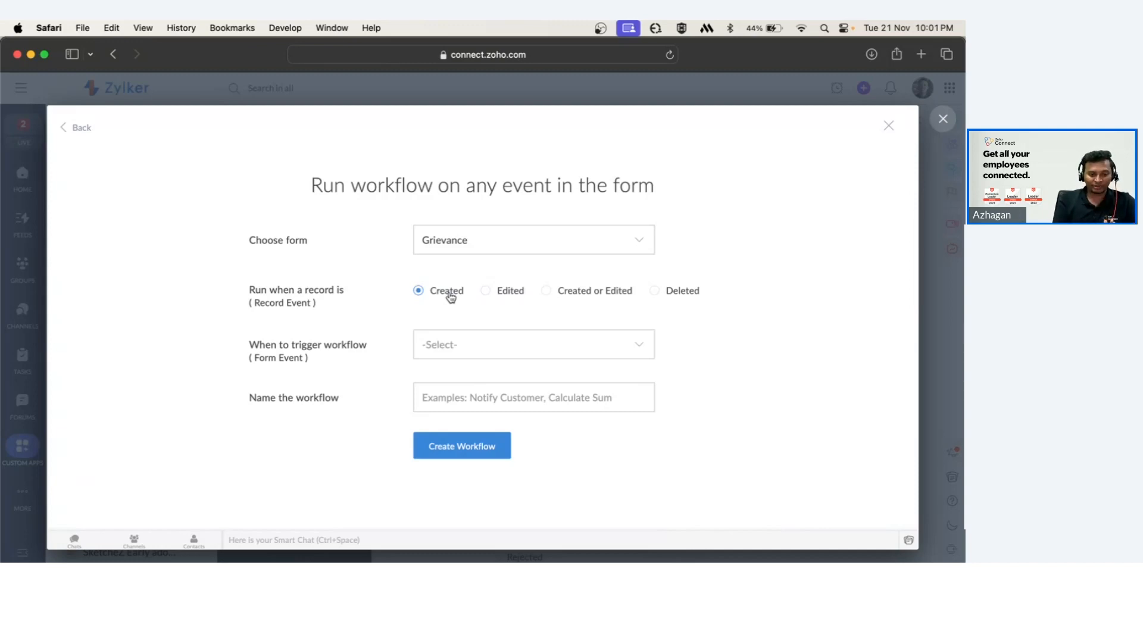
pyautogui.click(460, 345)
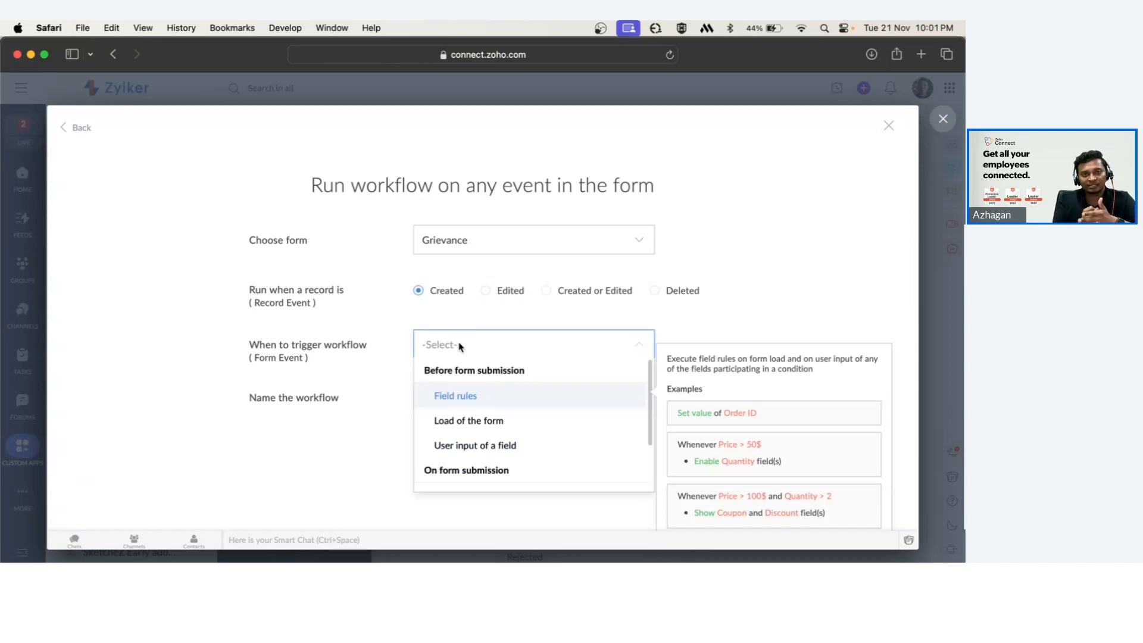
pyautogui.scroll(-2, 465, 463)
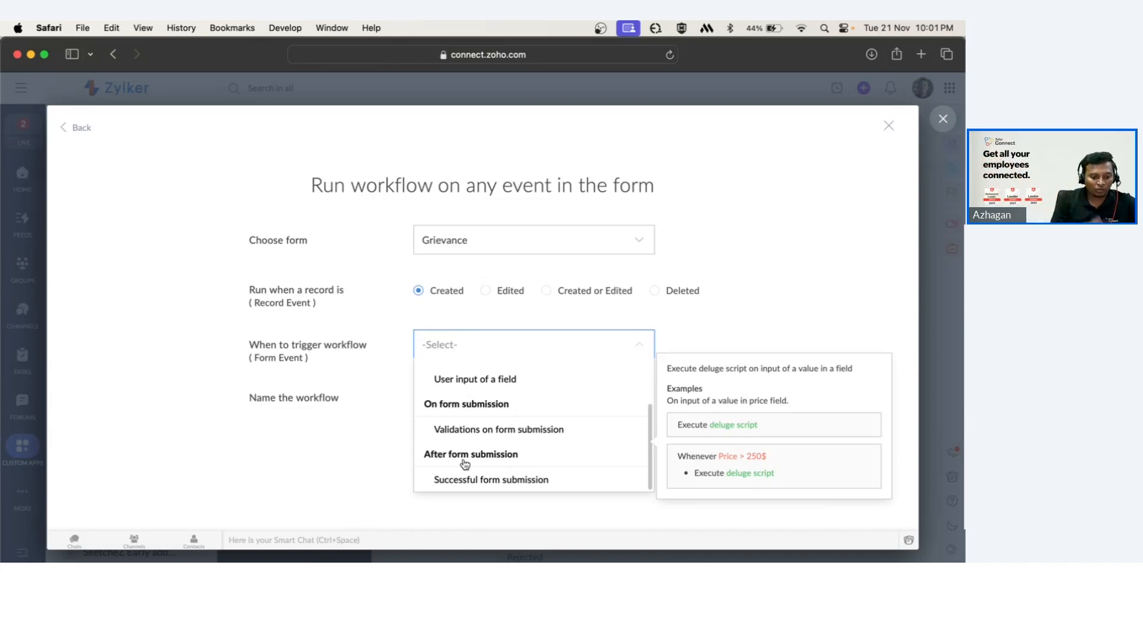
pyautogui.click(499, 484)
# Name the workflow "Send email to the DRIs" and create it.
pyautogui.click(455, 400)
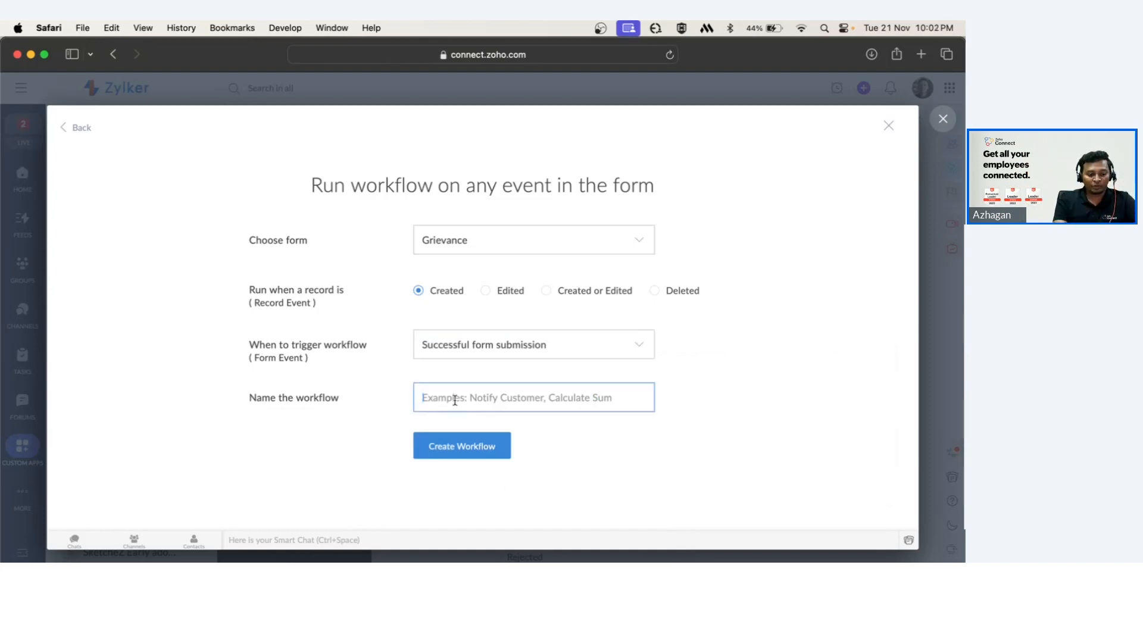
pyautogui.write('SE')
pyautogui.press('BackSpace')
pyautogui.write('end ')
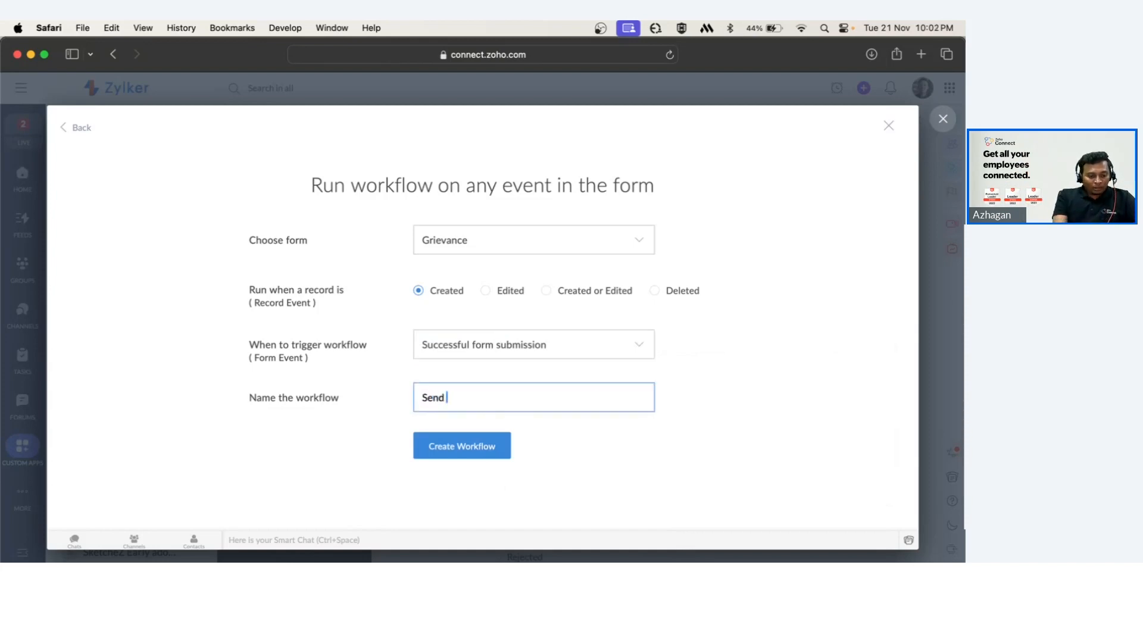
pyautogui.write('email ')
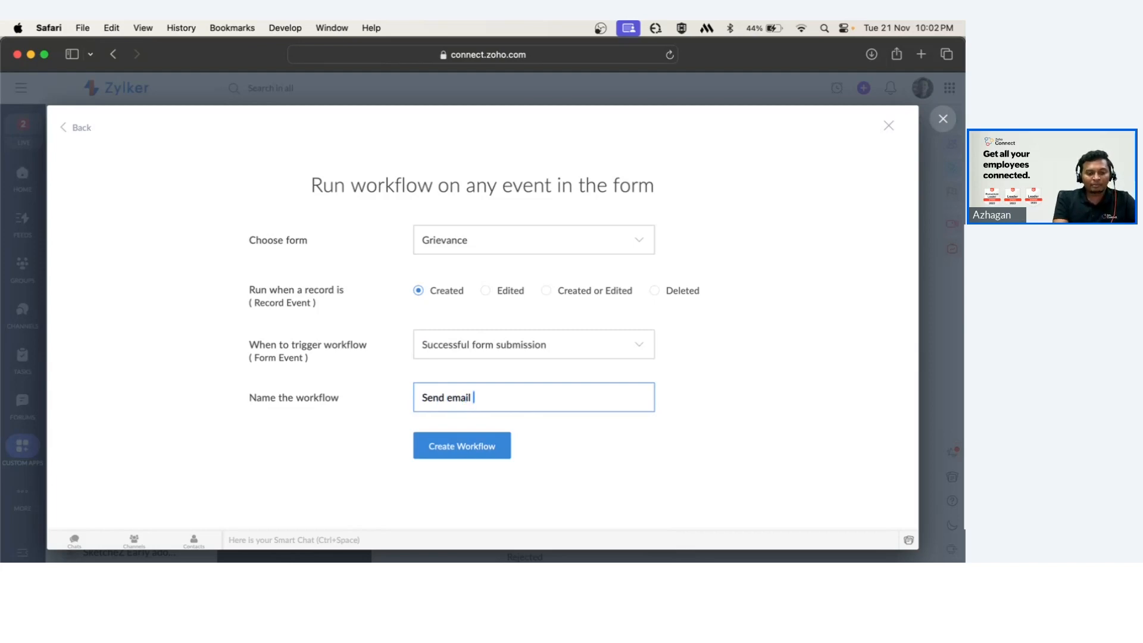
pyautogui.write('to the D')
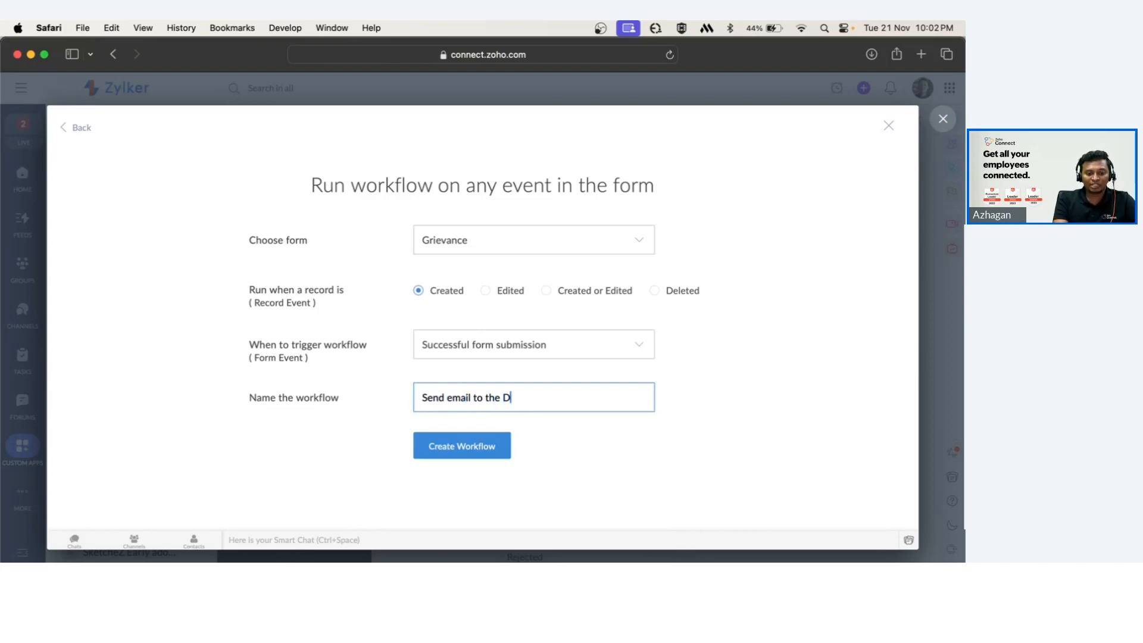
pyautogui.write('RIs')
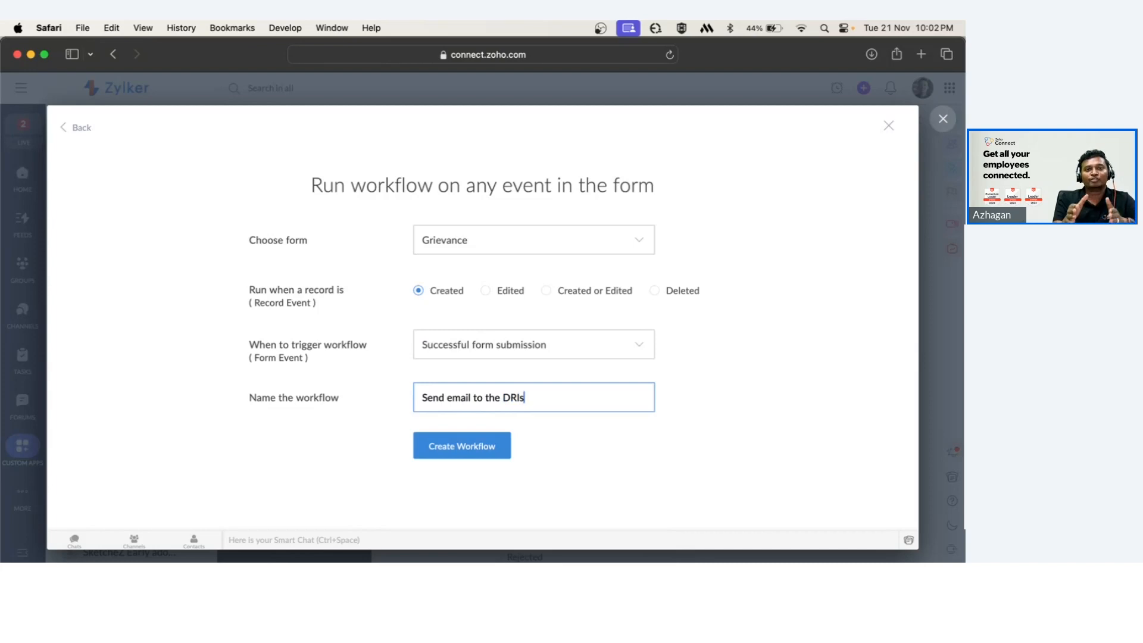
pyautogui.click(476, 445)
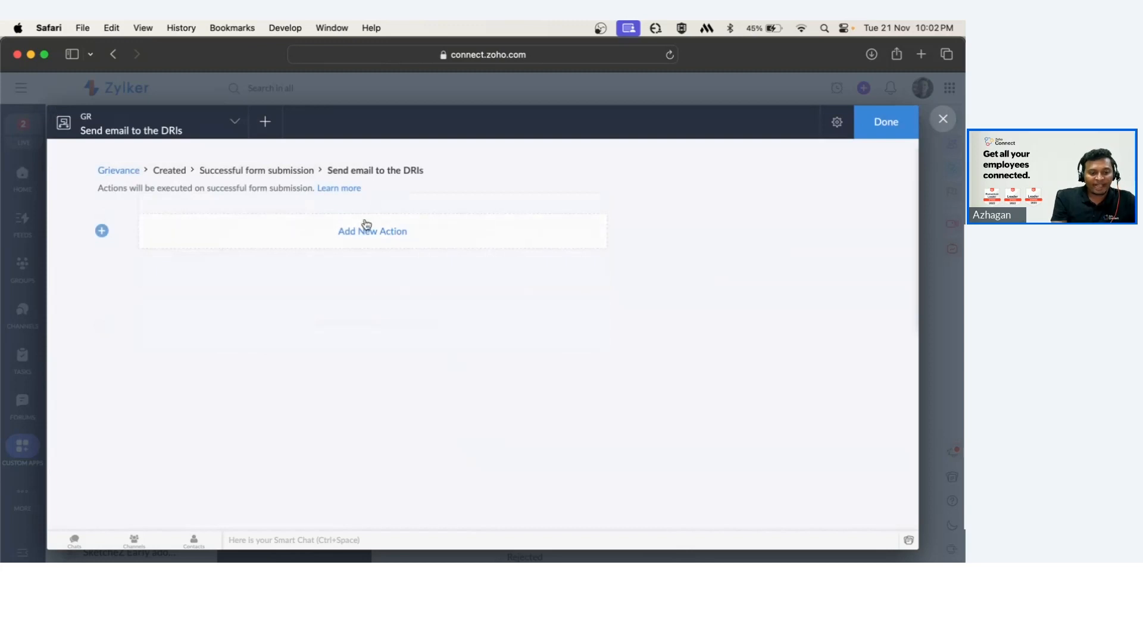
pyautogui.click(366, 226)
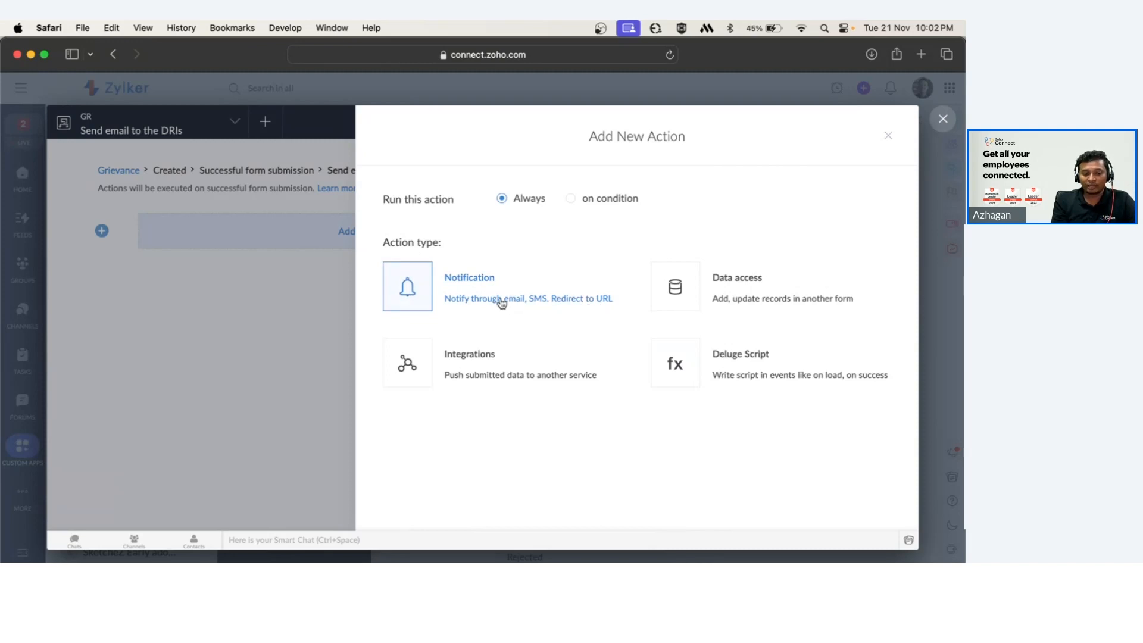
pyautogui.click(444, 298)
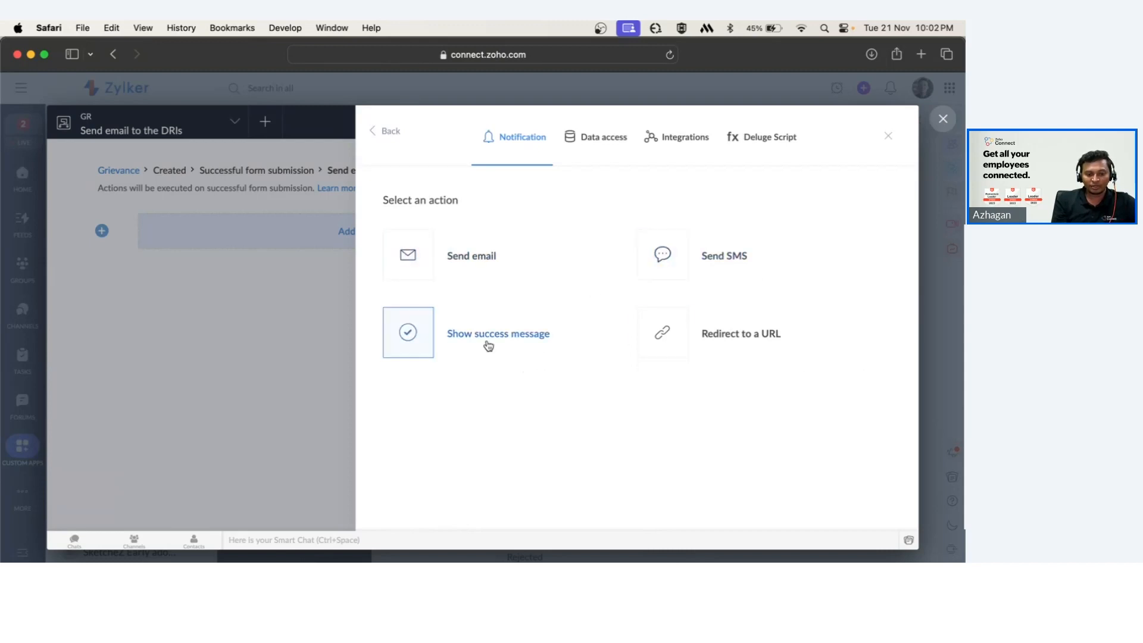
pyautogui.click(430, 262)
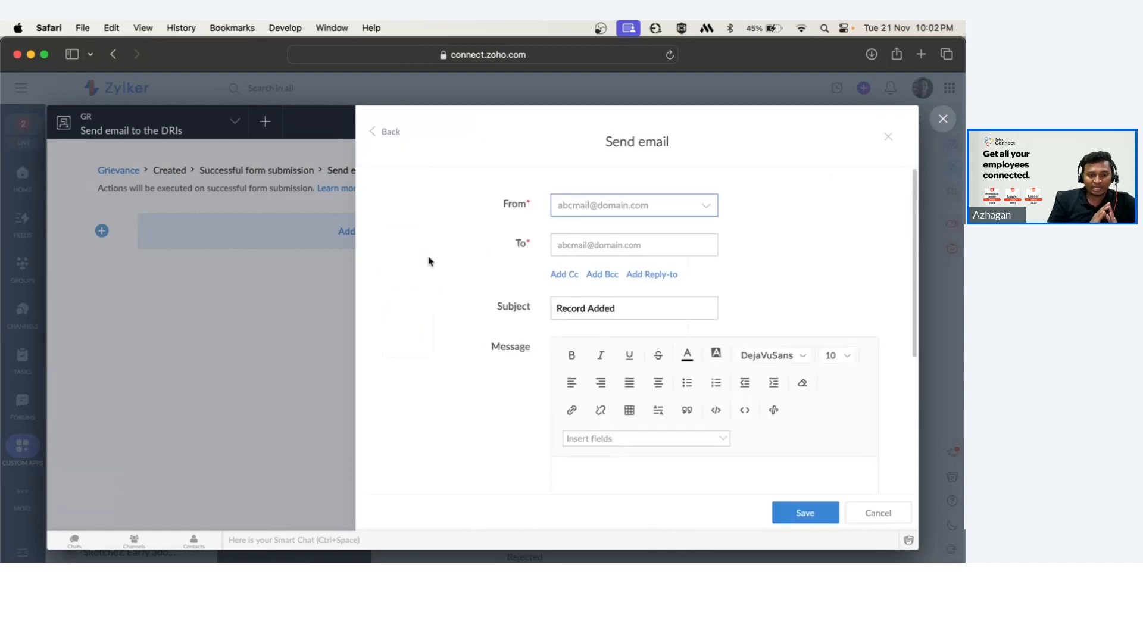
pyautogui.click(658, 209)
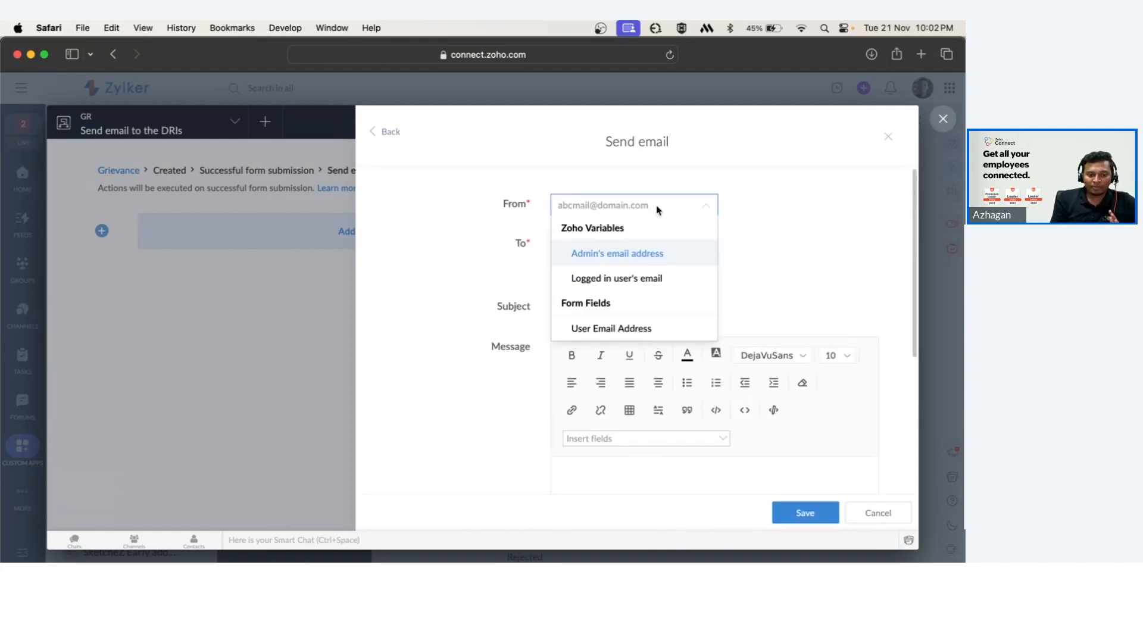
pyautogui.click(636, 328)
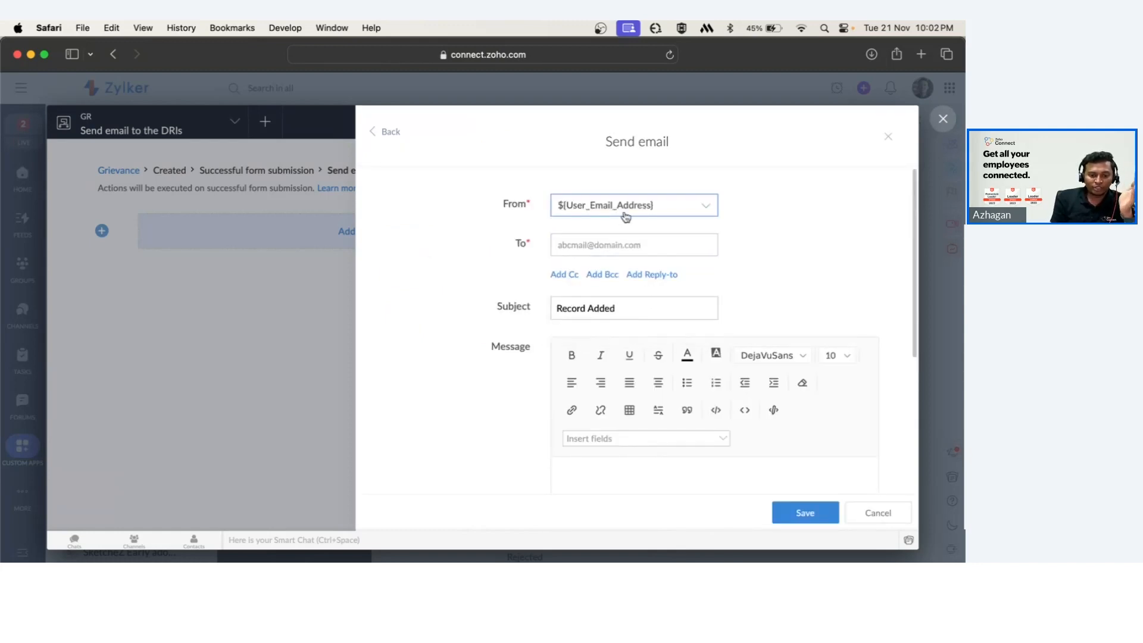
pyautogui.click(689, 241)
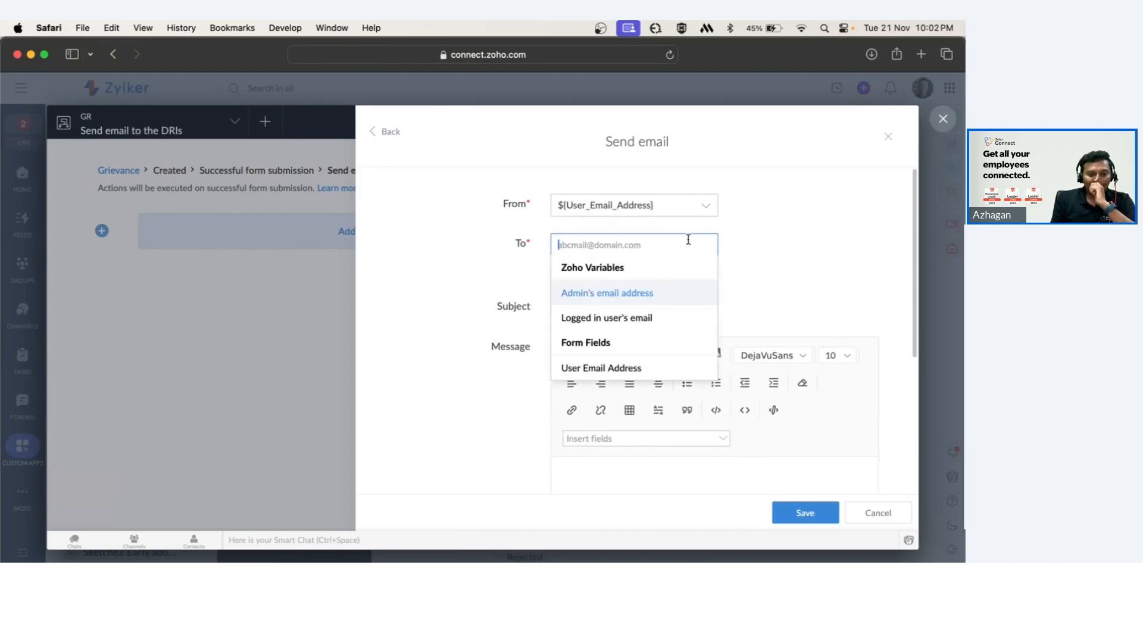
pyautogui.click(651, 295)
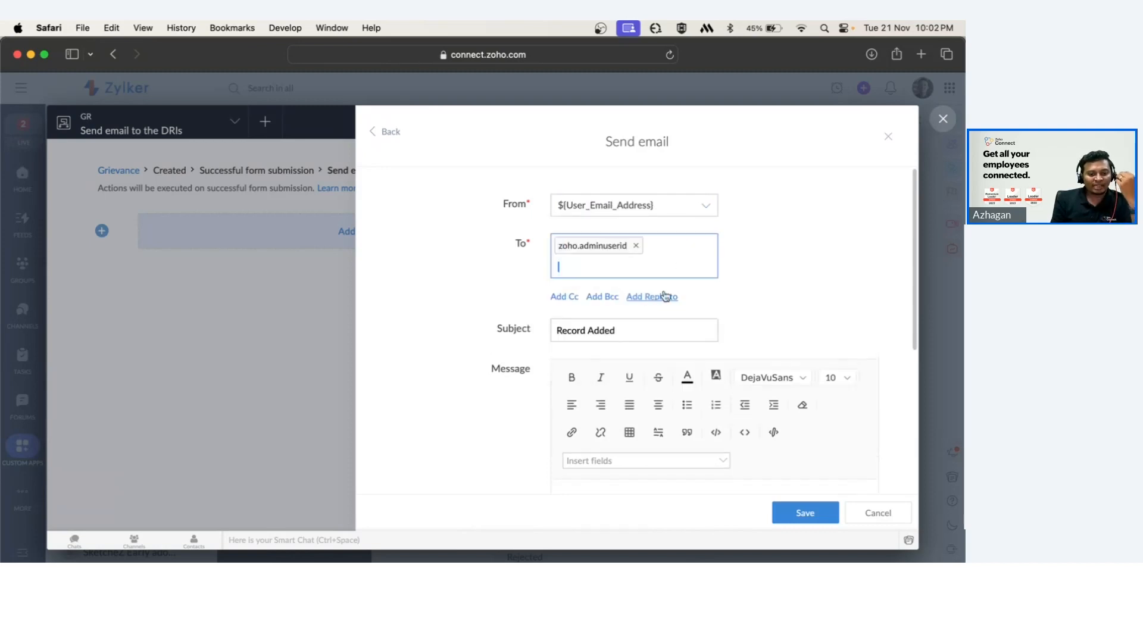
# Inspect the email subject and message fields, then cancel the Send email action.
pyautogui.click(651, 331)
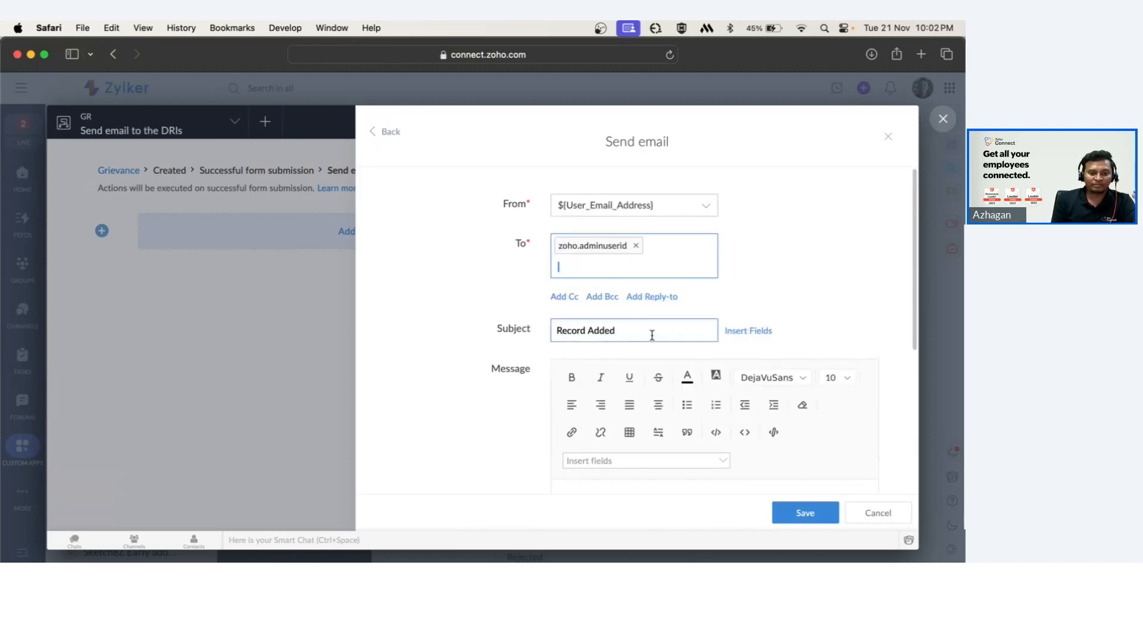
pyautogui.scroll(-3, 652, 335)
pyautogui.hotkey('alt', 'shift', 'Left')
pyautogui.hotkey('alt', 'shift', 'Left')
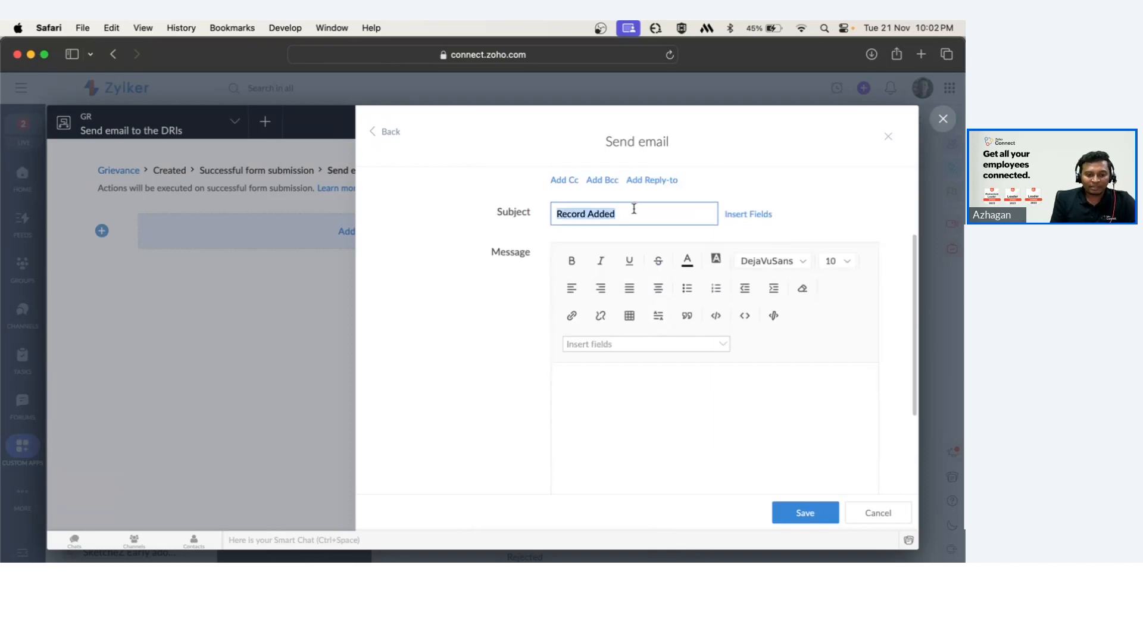
pyautogui.click(687, 408)
pyautogui.scroll(-3, 687, 411)
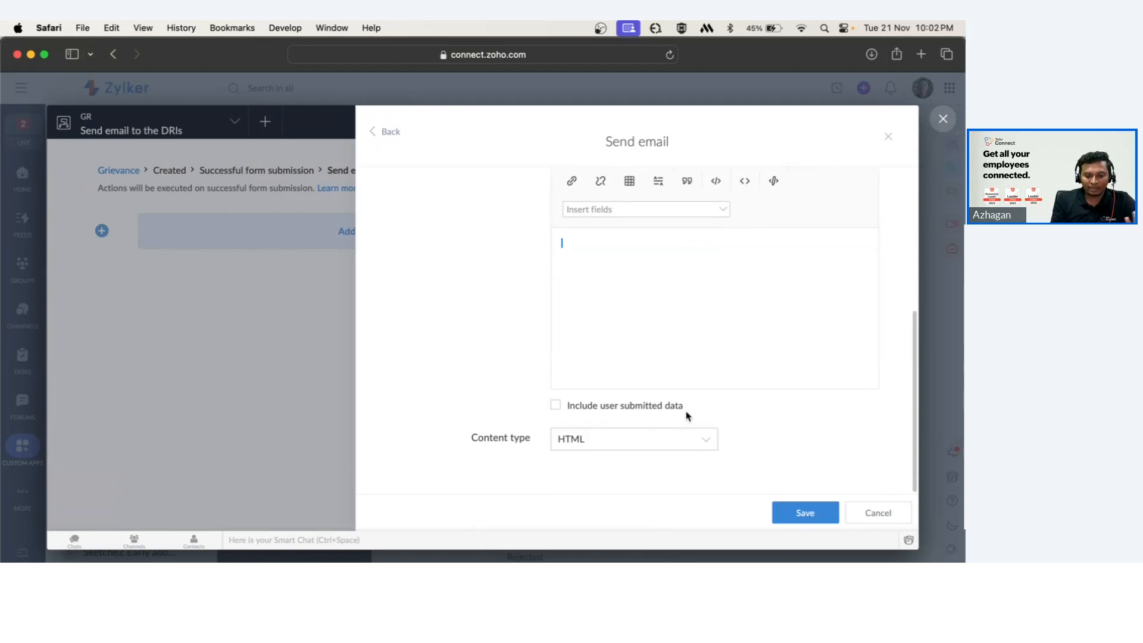
pyautogui.click(874, 512)
pyautogui.click(448, 380)
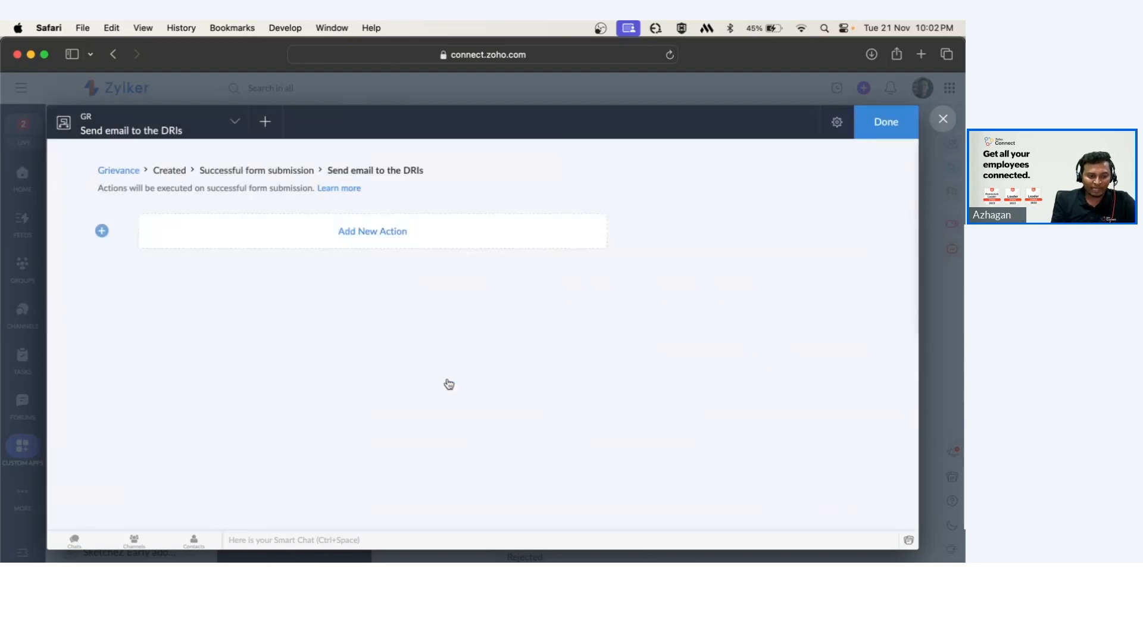
# Finish the workflow and return to the GR app's form workflow list in the editor.
pyautogui.click(901, 131)
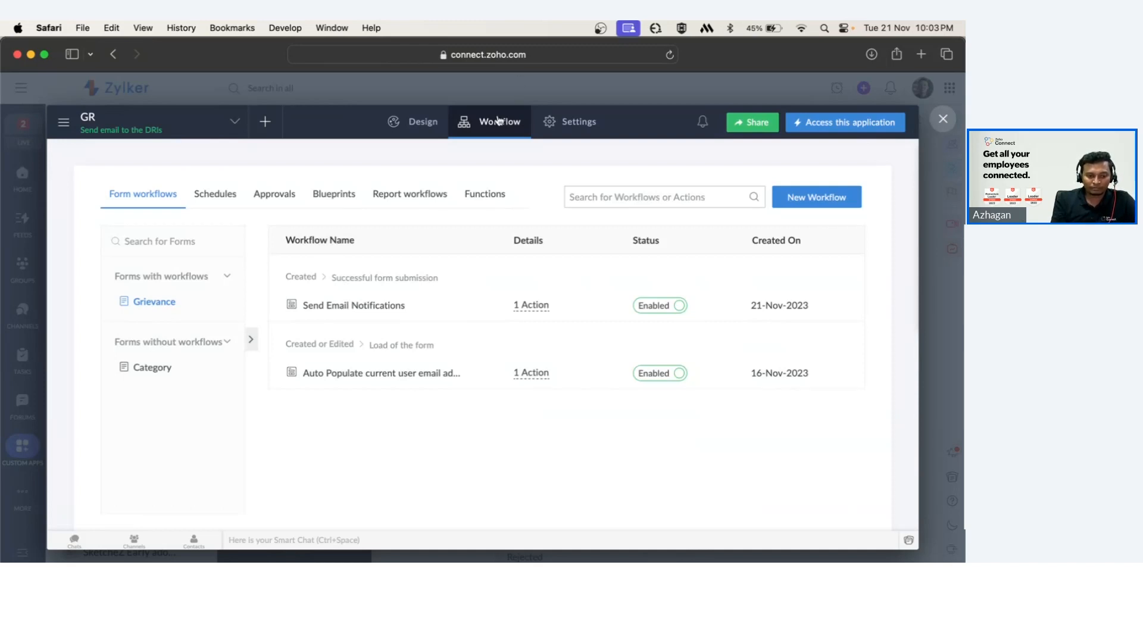
pyautogui.click(936, 121)
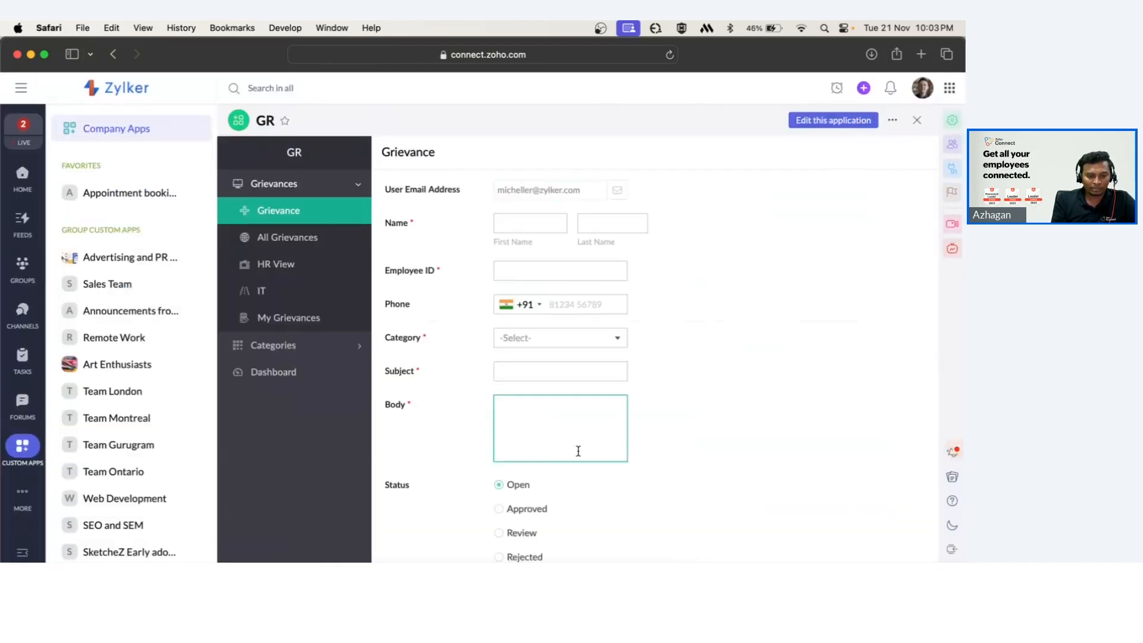
pyautogui.click(830, 120)
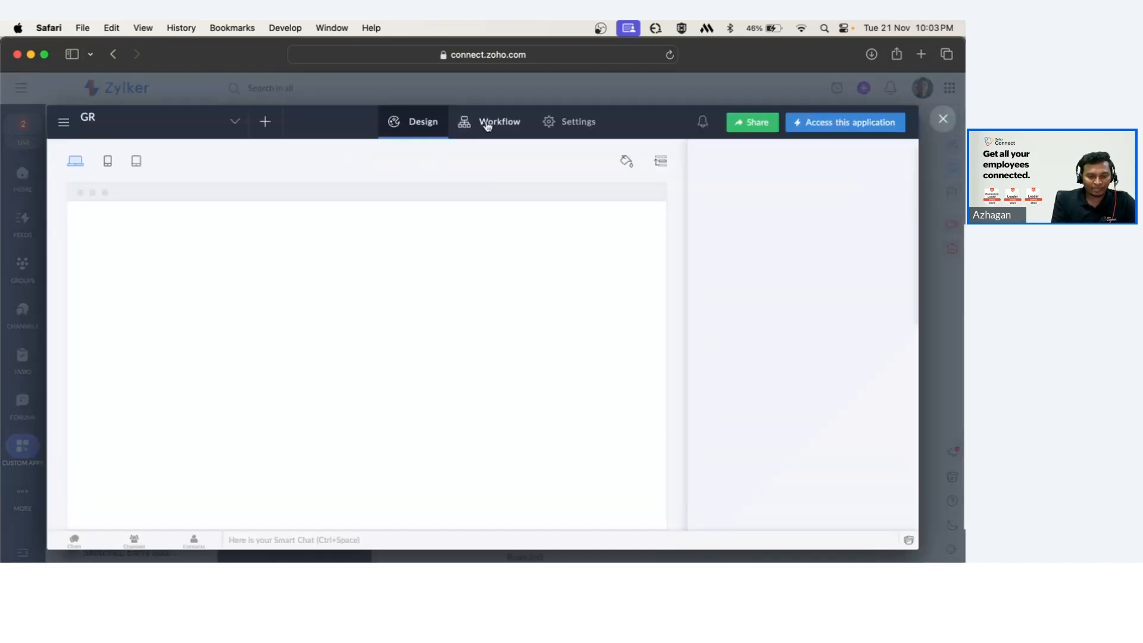
pyautogui.click(484, 122)
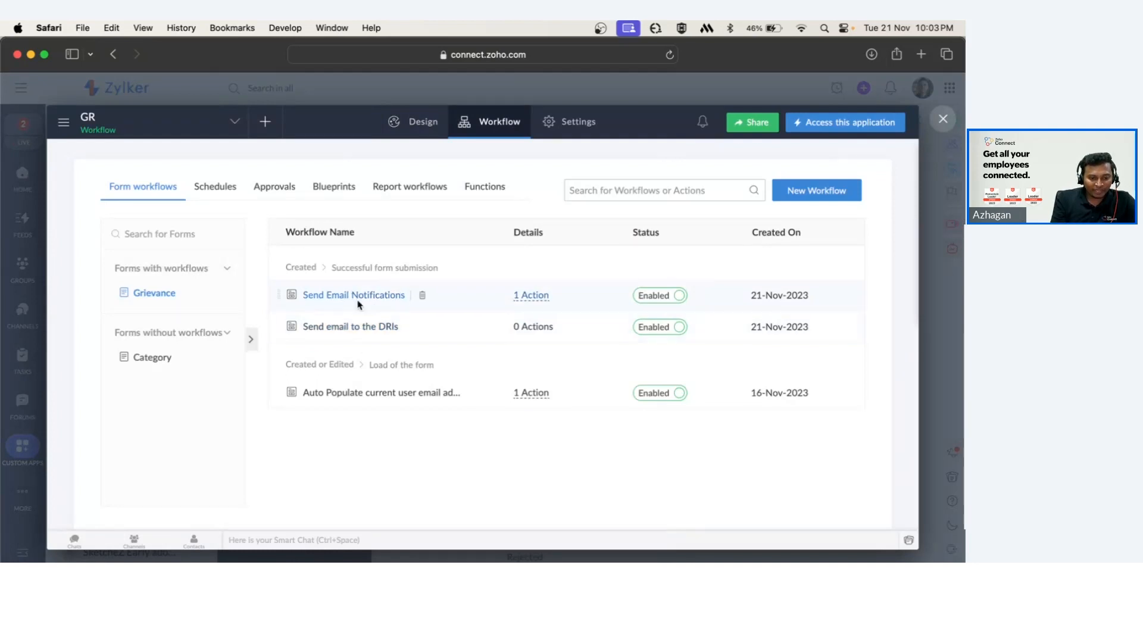
# Review the email action settings of the existing Send Email Notifications workflow without changing them.
pyautogui.click(360, 296)
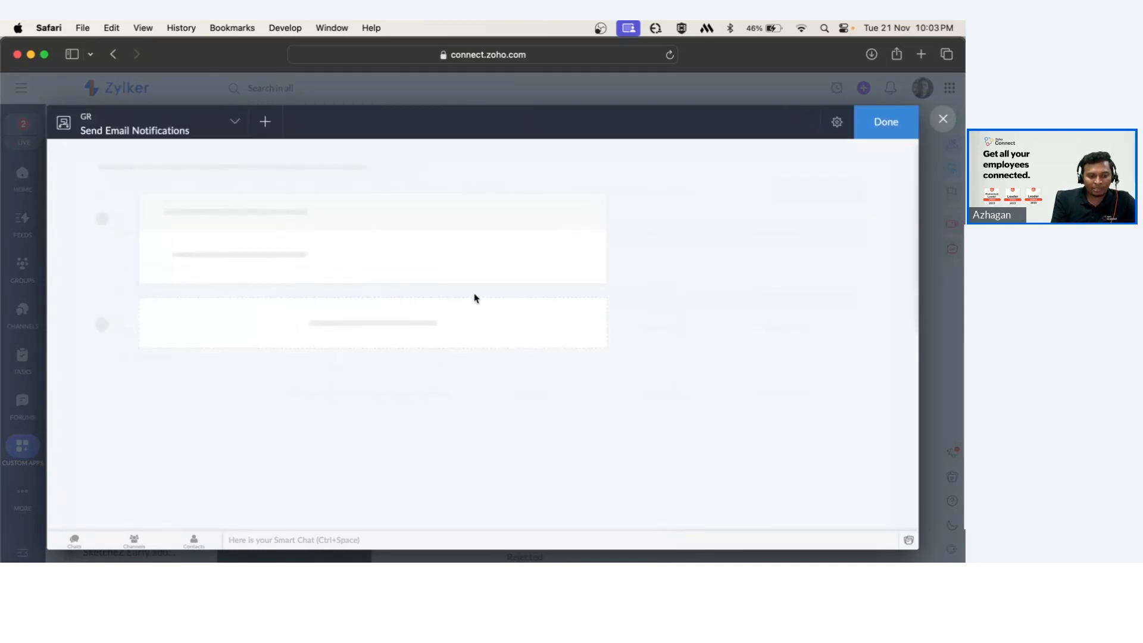
pyautogui.click(327, 288)
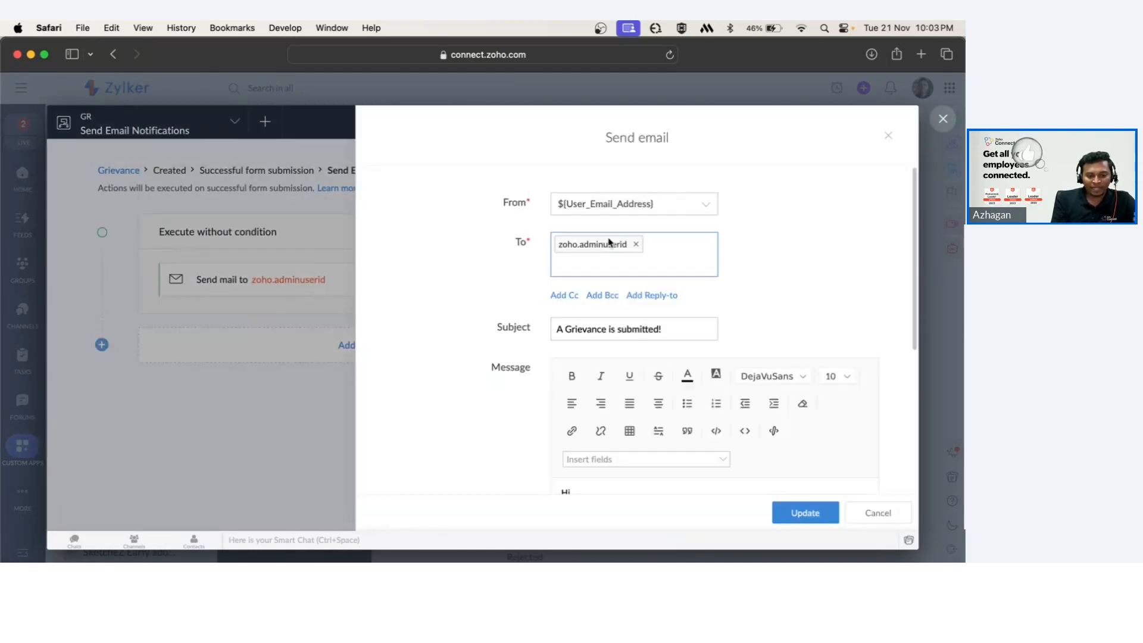
pyautogui.scroll(-3, 649, 286)
pyautogui.moveTo(675, 258); pyautogui.dragTo(598, 258)
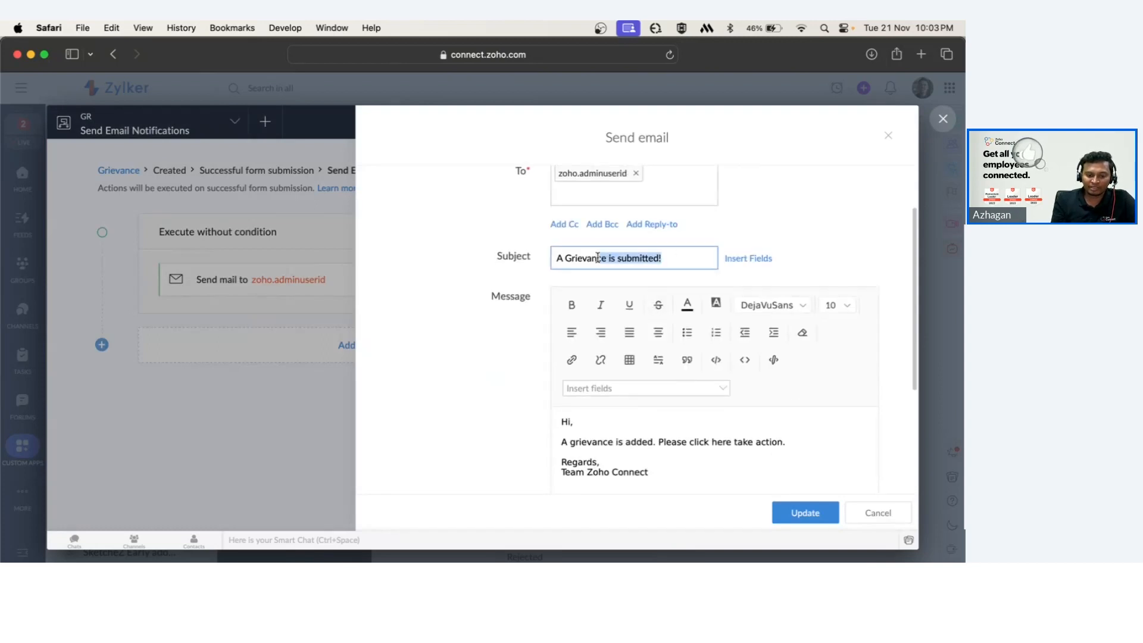
pyautogui.scroll(-3, 598, 258)
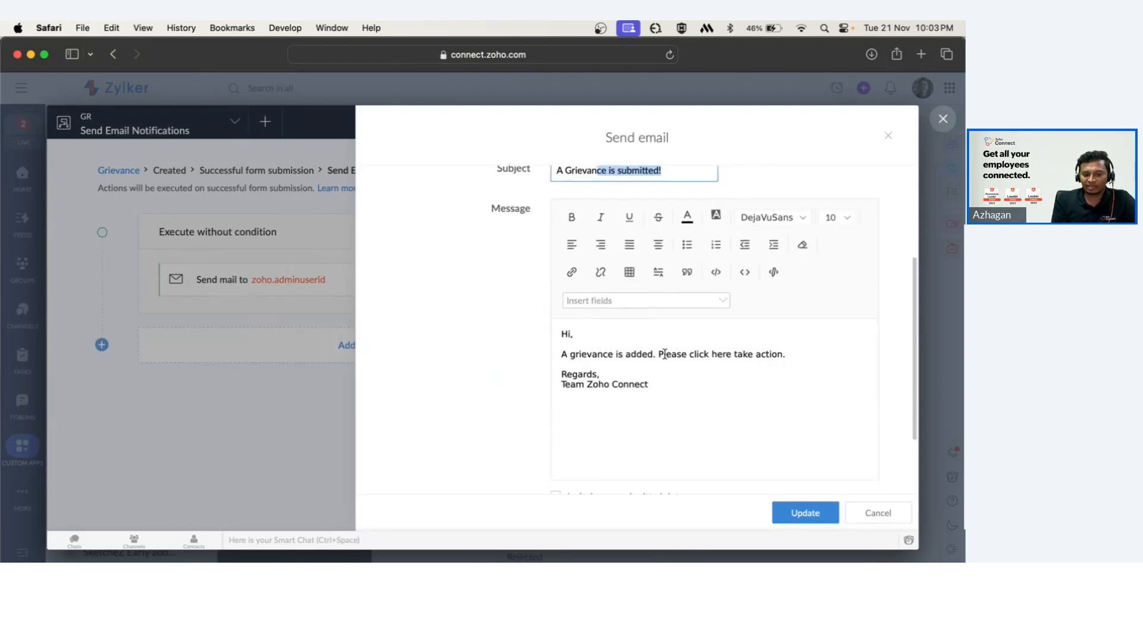
pyautogui.scroll(-3, 768, 372)
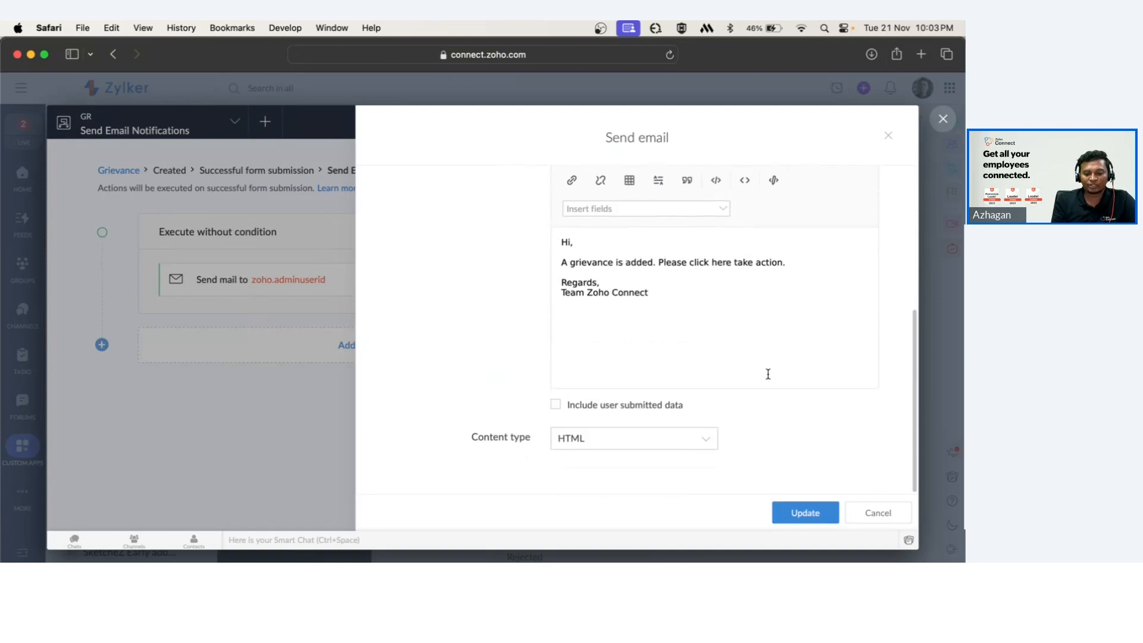
pyautogui.click(880, 511)
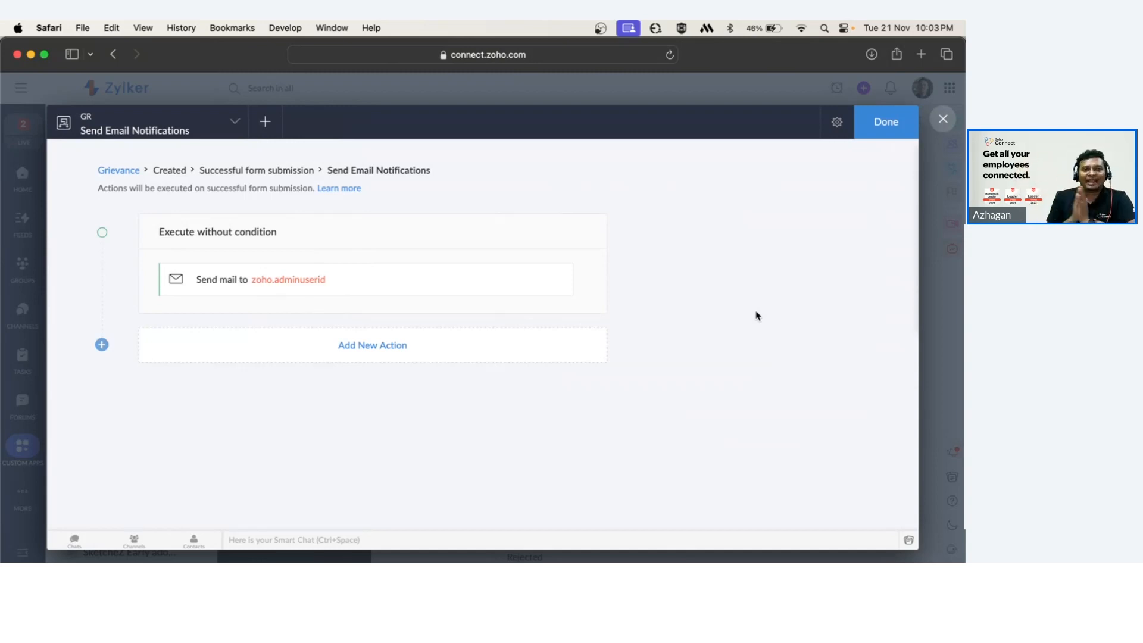
pyautogui.click(884, 136)
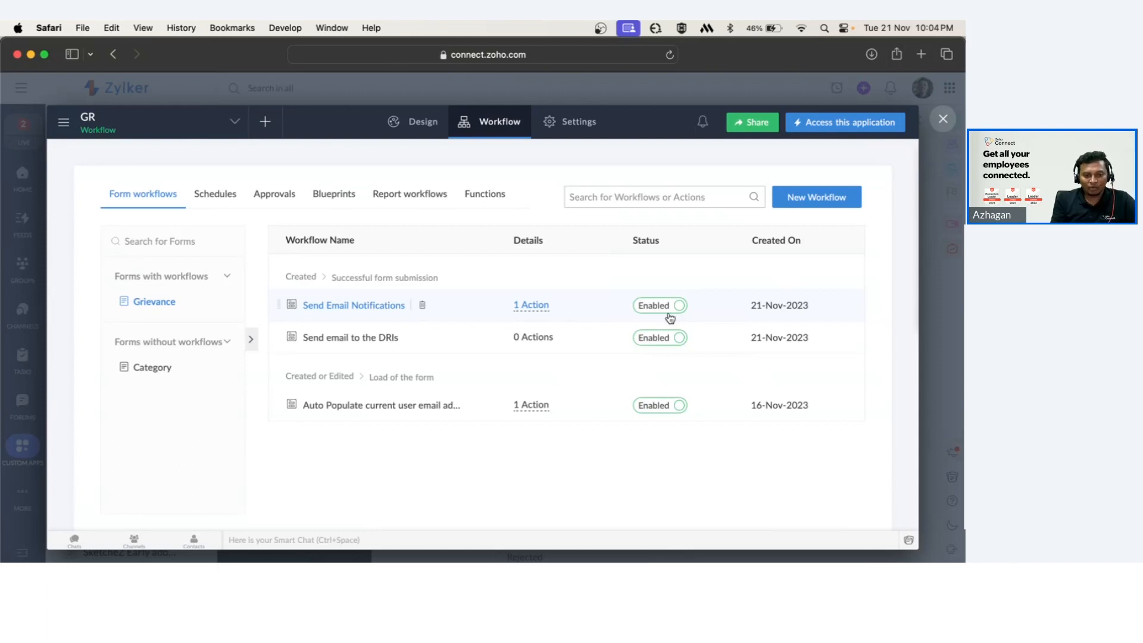
# Close the application editor and open the All Grievances report.
pyautogui.click(943, 119)
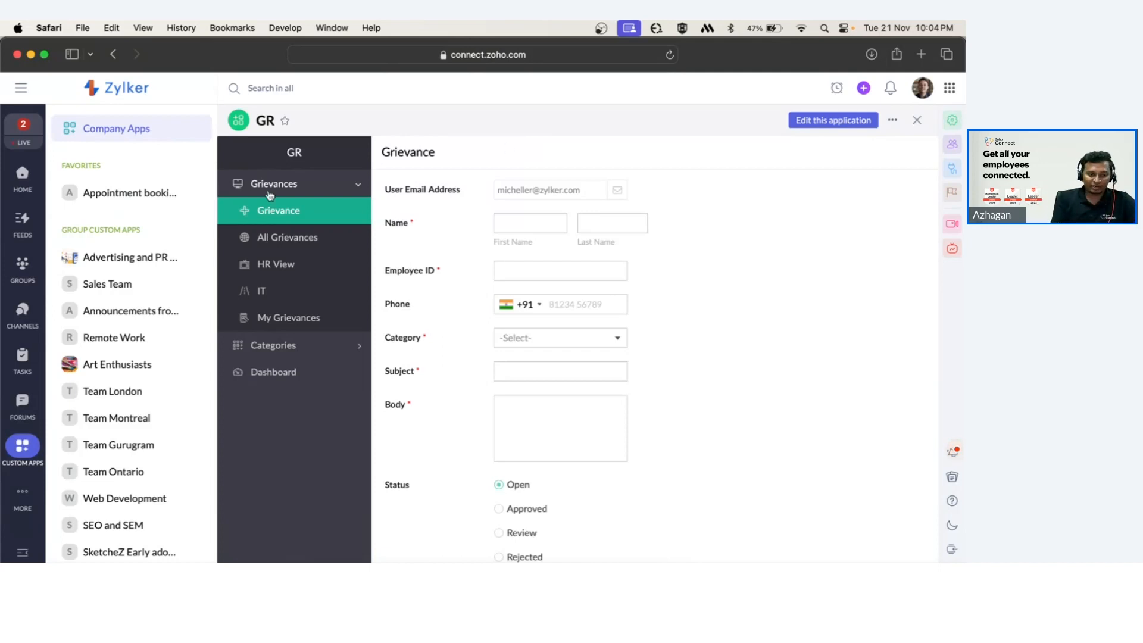
pyautogui.click(258, 238)
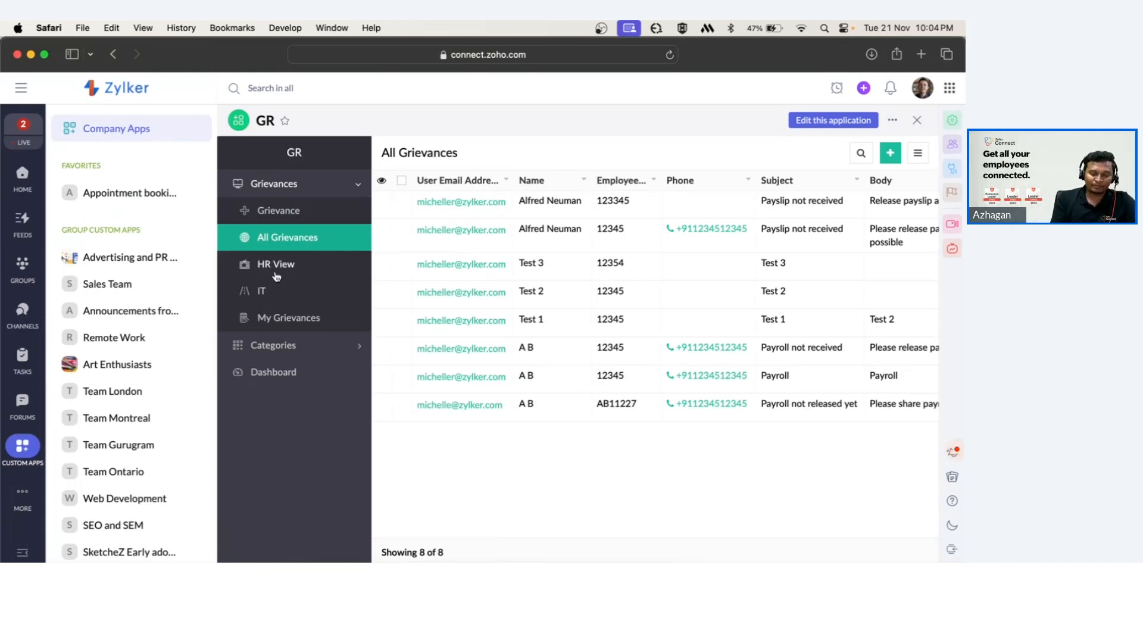
# Open the application editor and create a new List report named HR View based on the Grievance form.
pyautogui.click(829, 122)
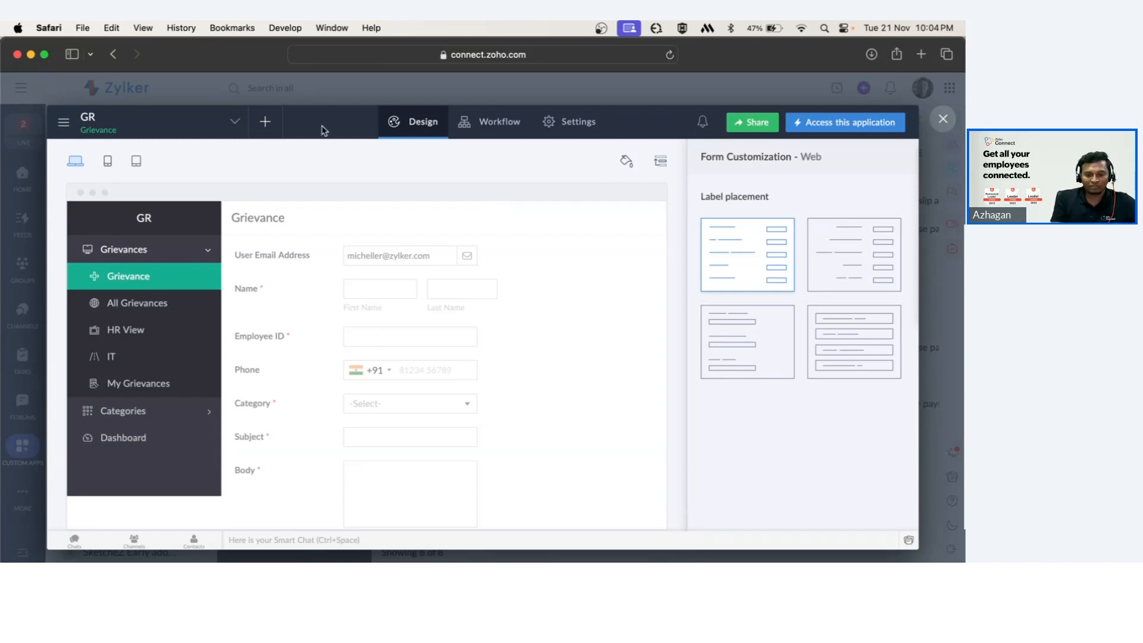
pyautogui.click(266, 131)
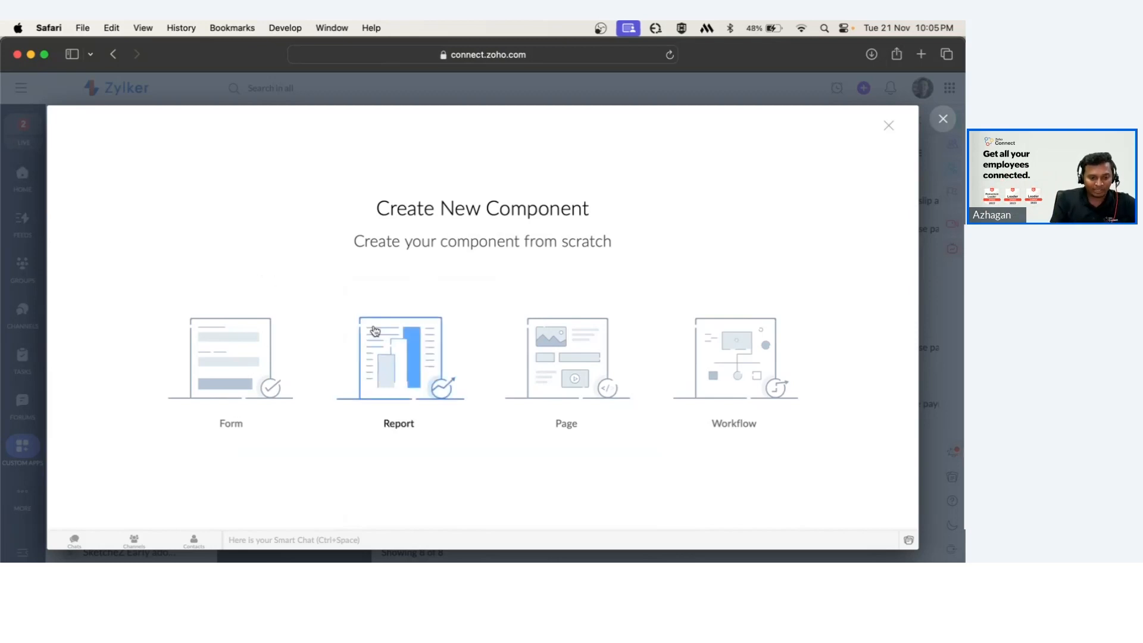
pyautogui.click(390, 347)
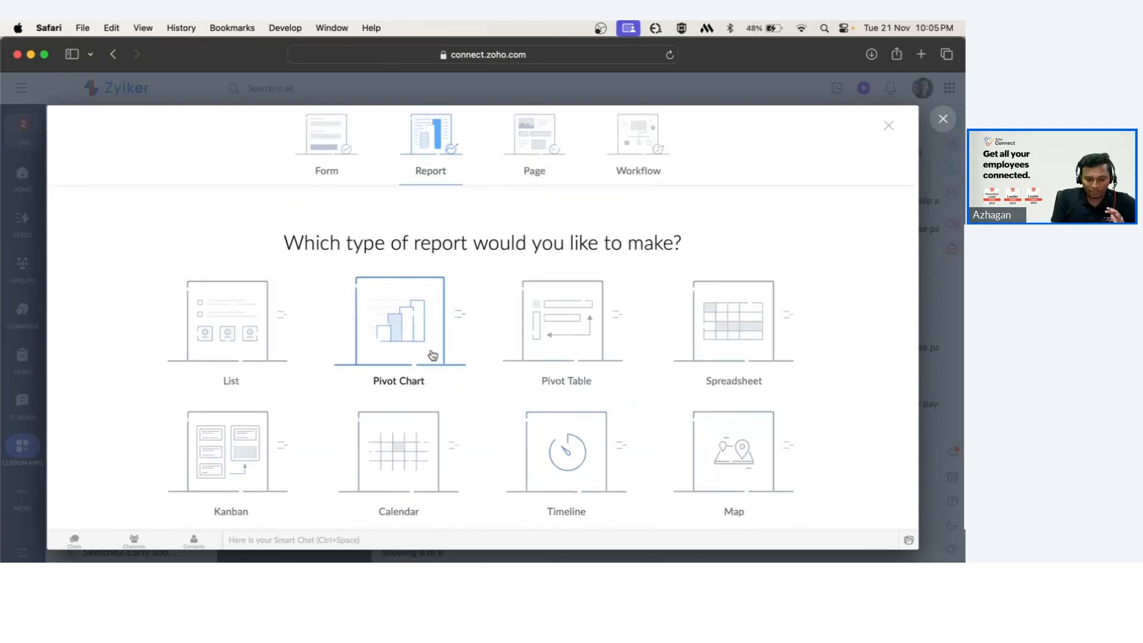
pyautogui.click(210, 327)
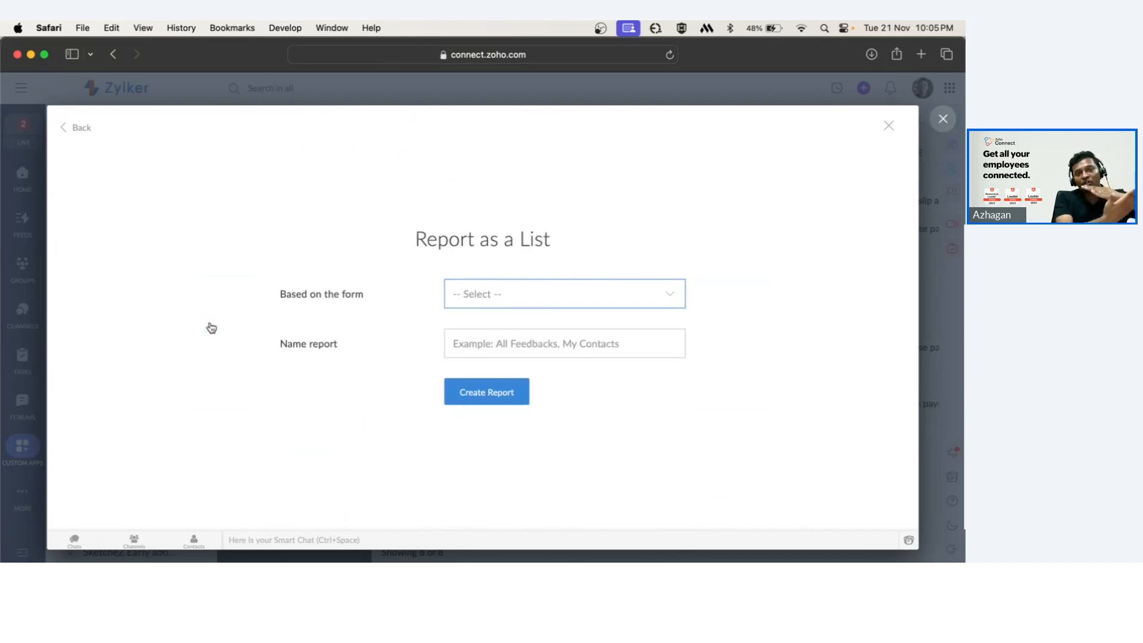
pyautogui.click(474, 299)
pyautogui.click(487, 346)
pyautogui.click(493, 339)
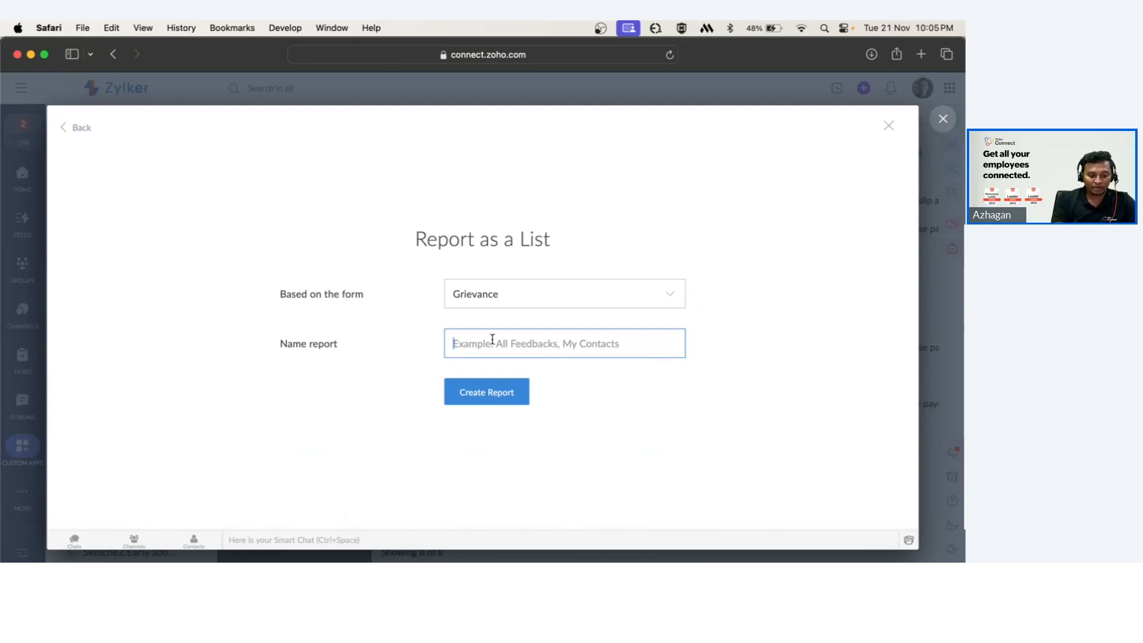
pyautogui.write('HR View')
pyautogui.click(499, 405)
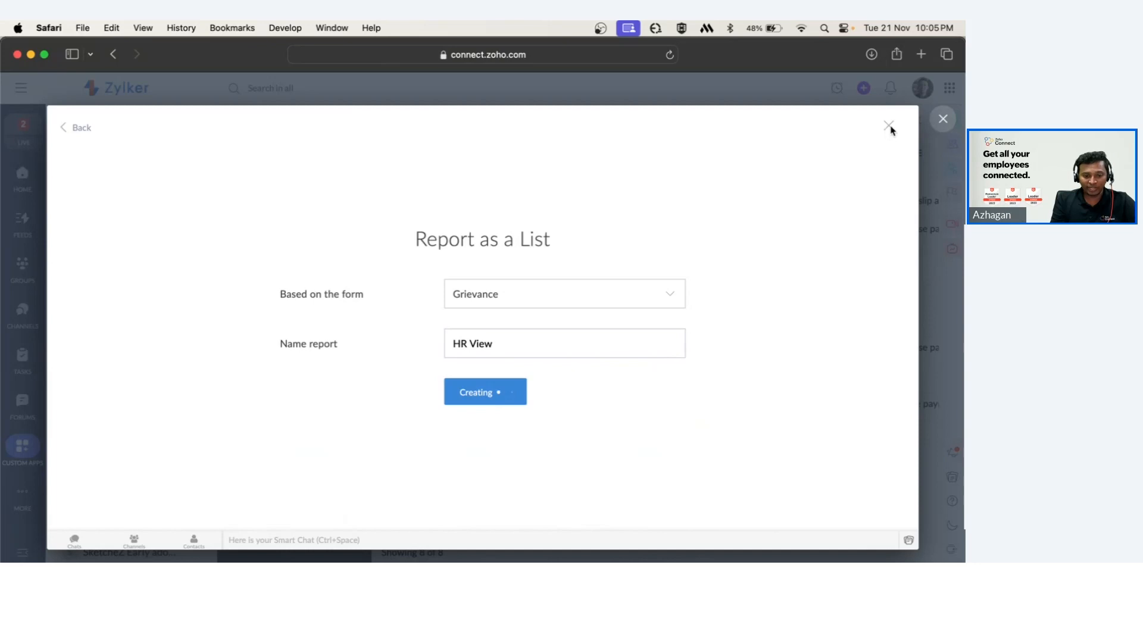
# Close and reopen the application editor, then open the report properties of the original HR View report.
pyautogui.click(808, 121)
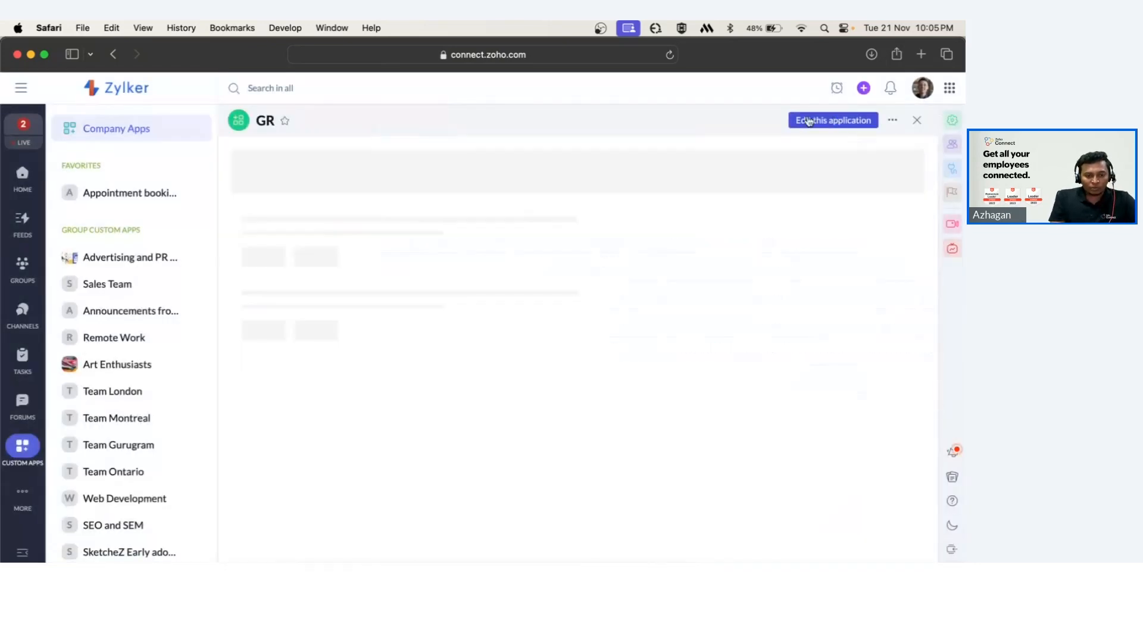
pyautogui.click(843, 121)
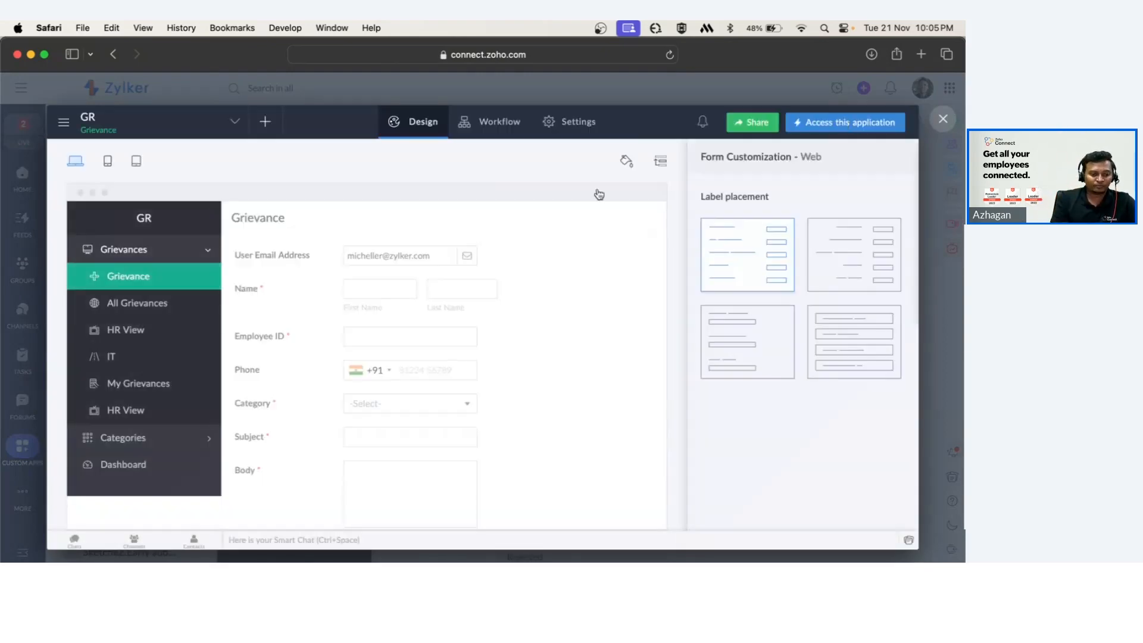
pyautogui.click(122, 330)
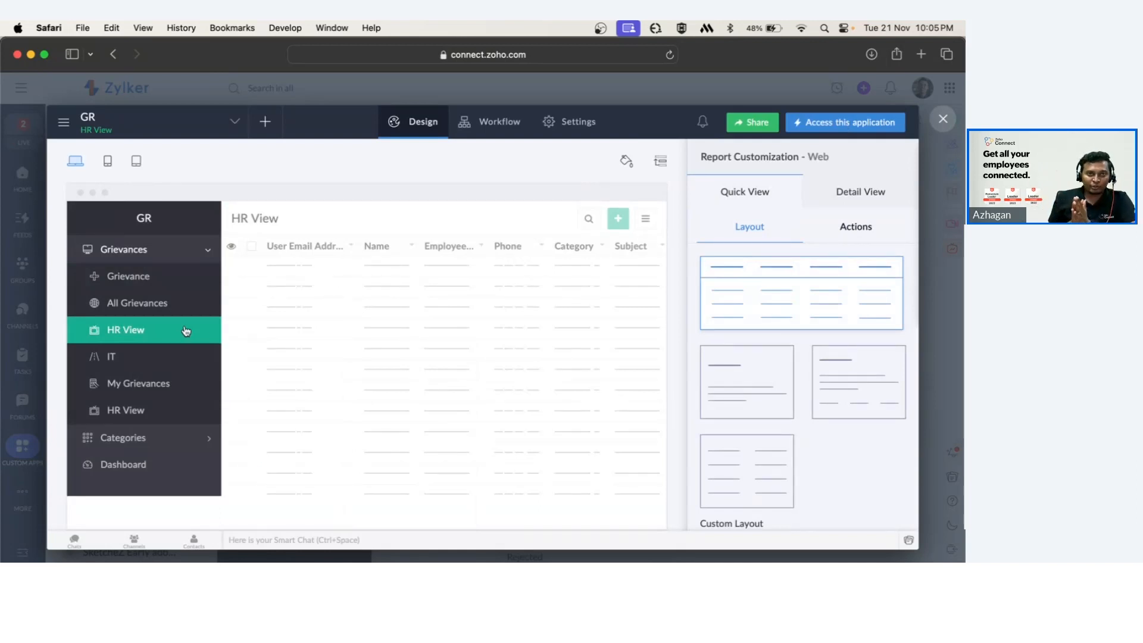
pyautogui.moveTo(416, 363)
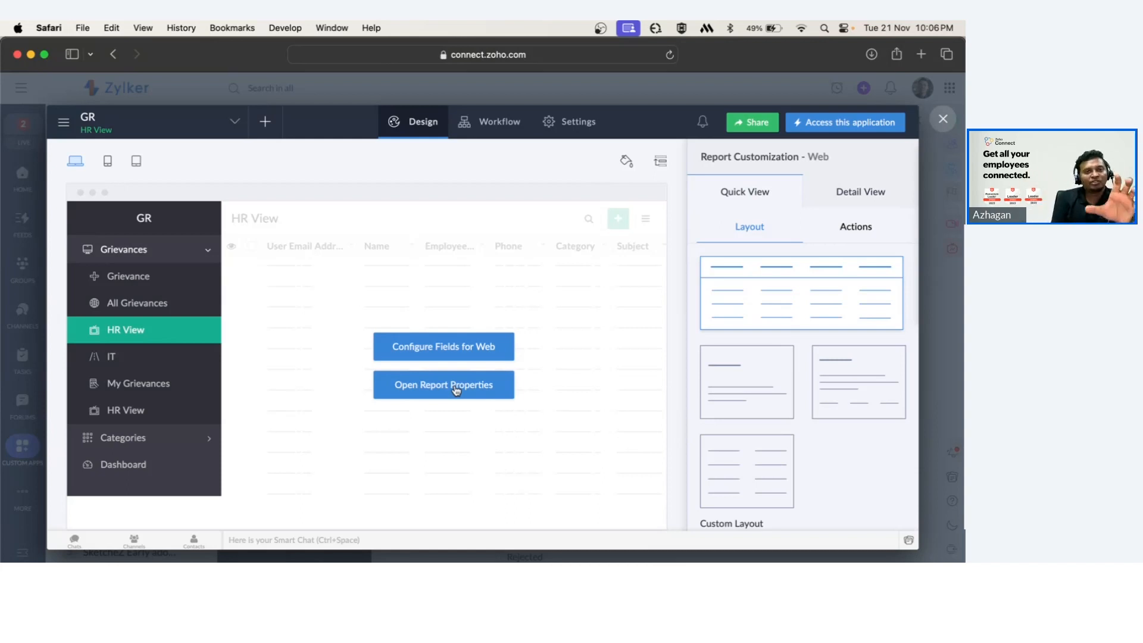
pyautogui.click(456, 390)
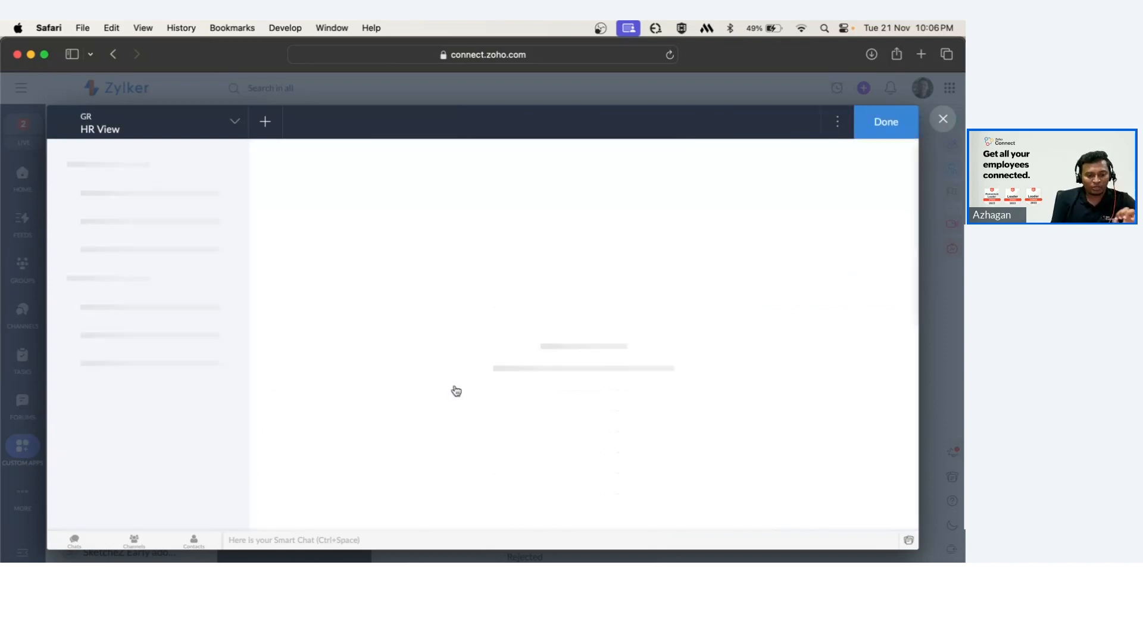
# Examine the HR View report's filter conditions and the Category field options without saving any changes.
pyautogui.click(613, 228)
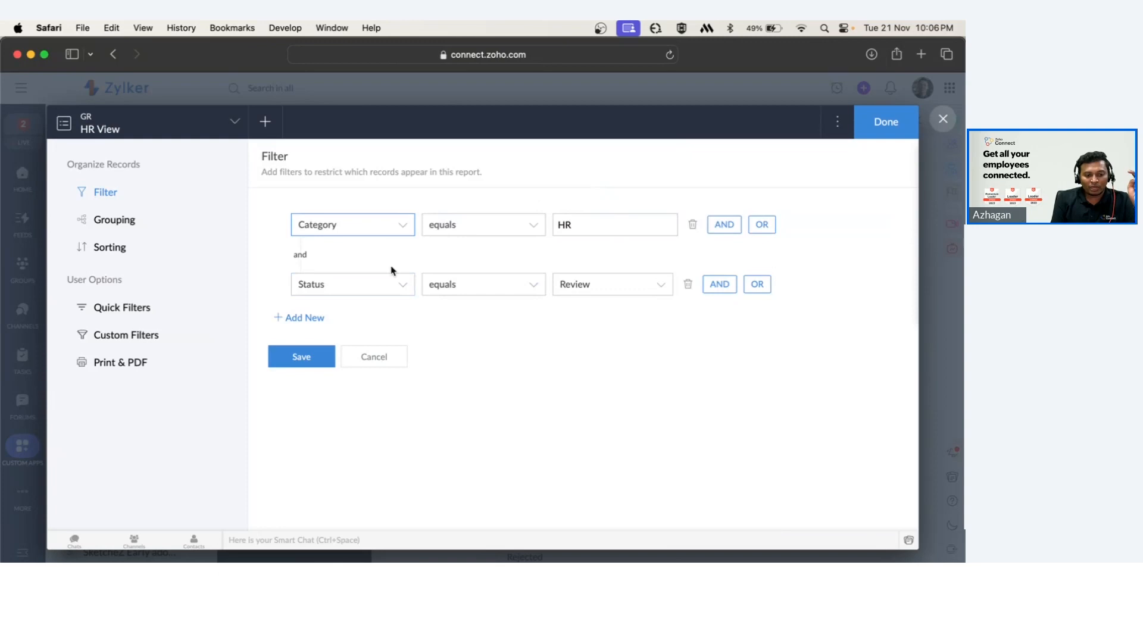
pyautogui.click(384, 223)
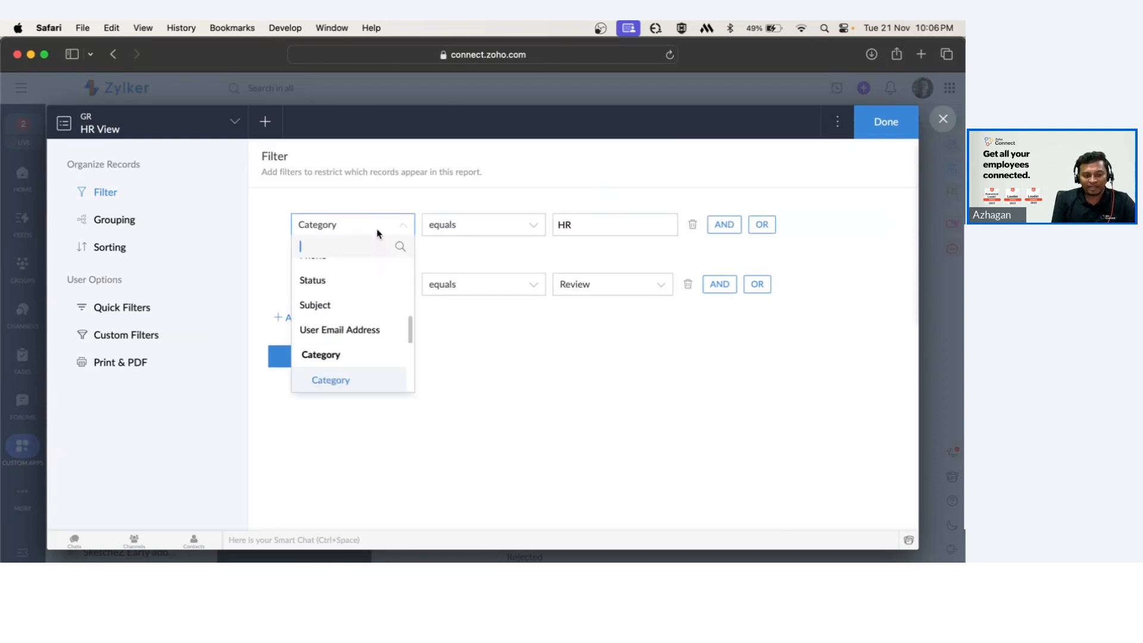
pyautogui.scroll(5, 384, 322)
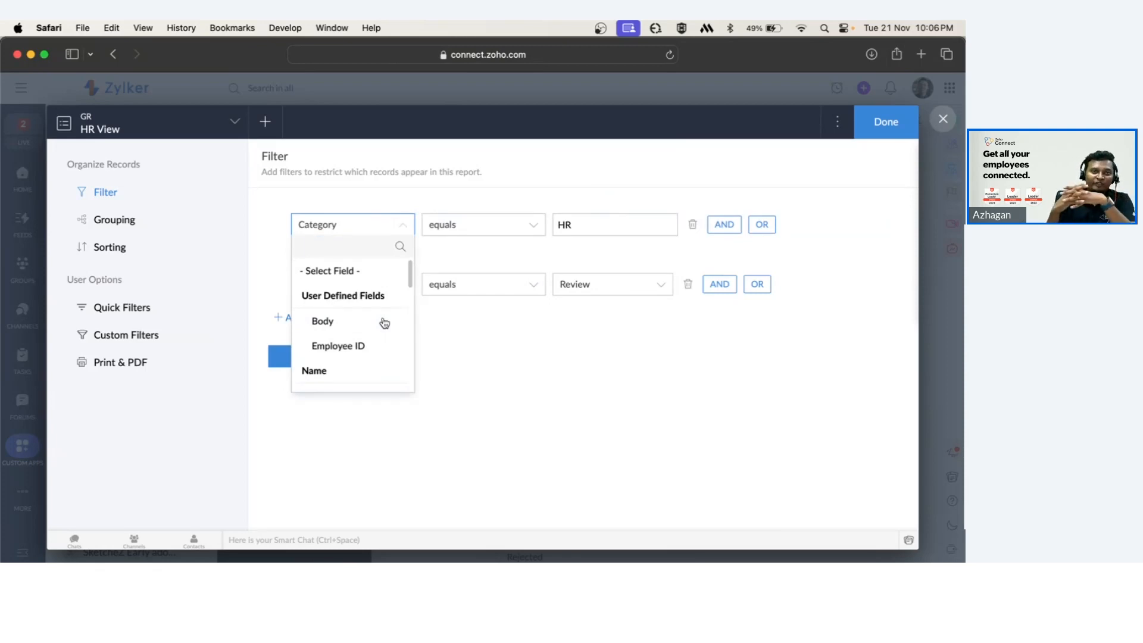
pyautogui.click(347, 225)
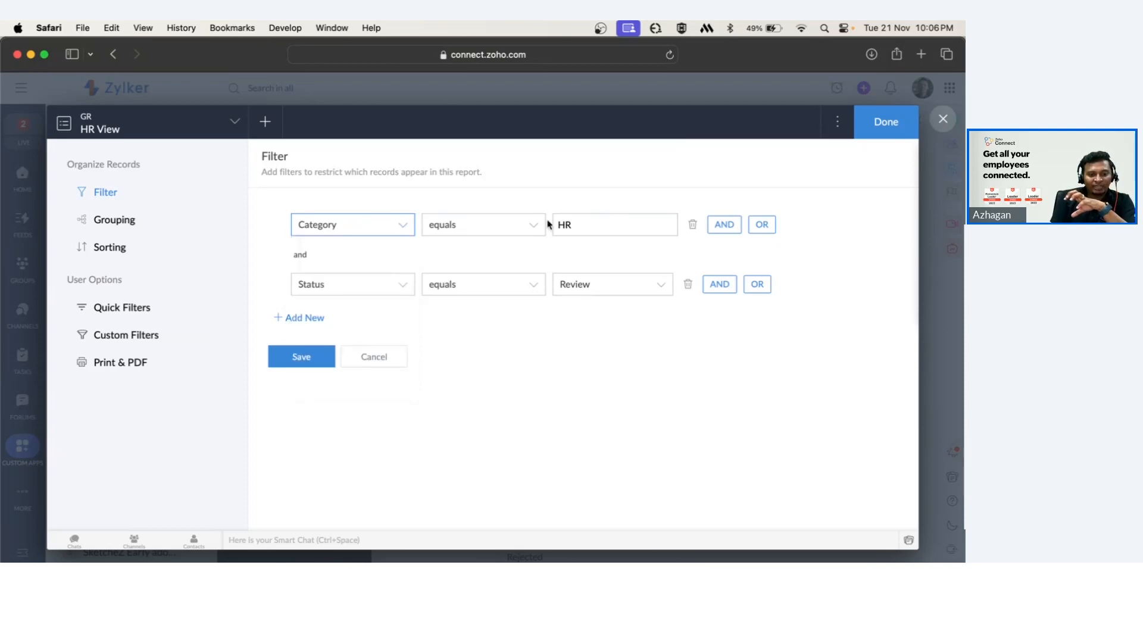
pyautogui.click(518, 225)
pyautogui.click(604, 201)
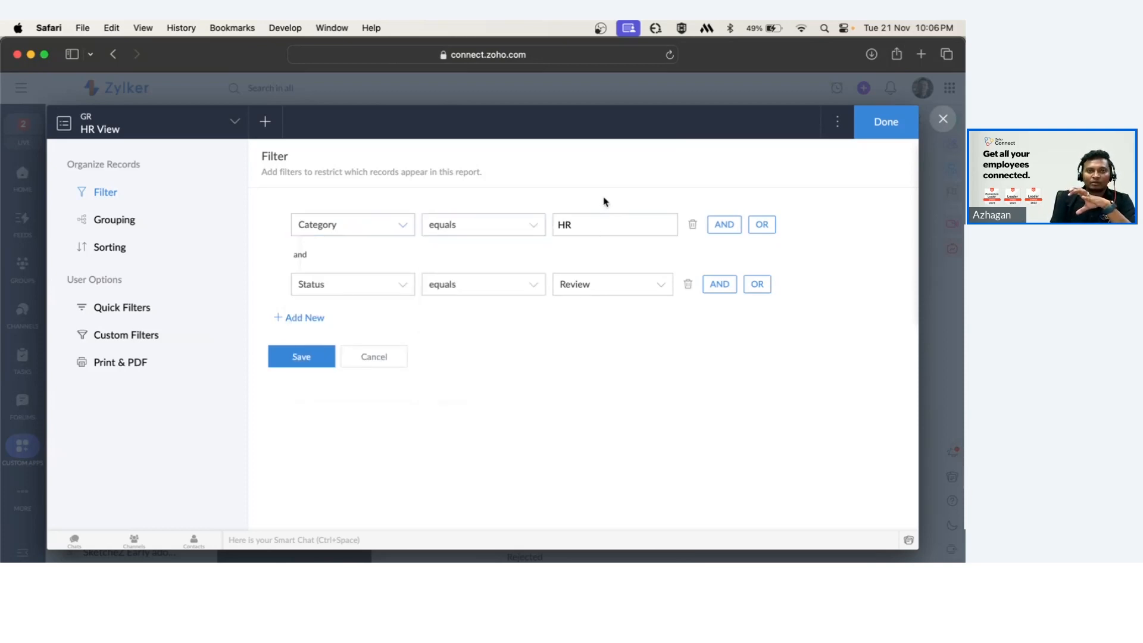
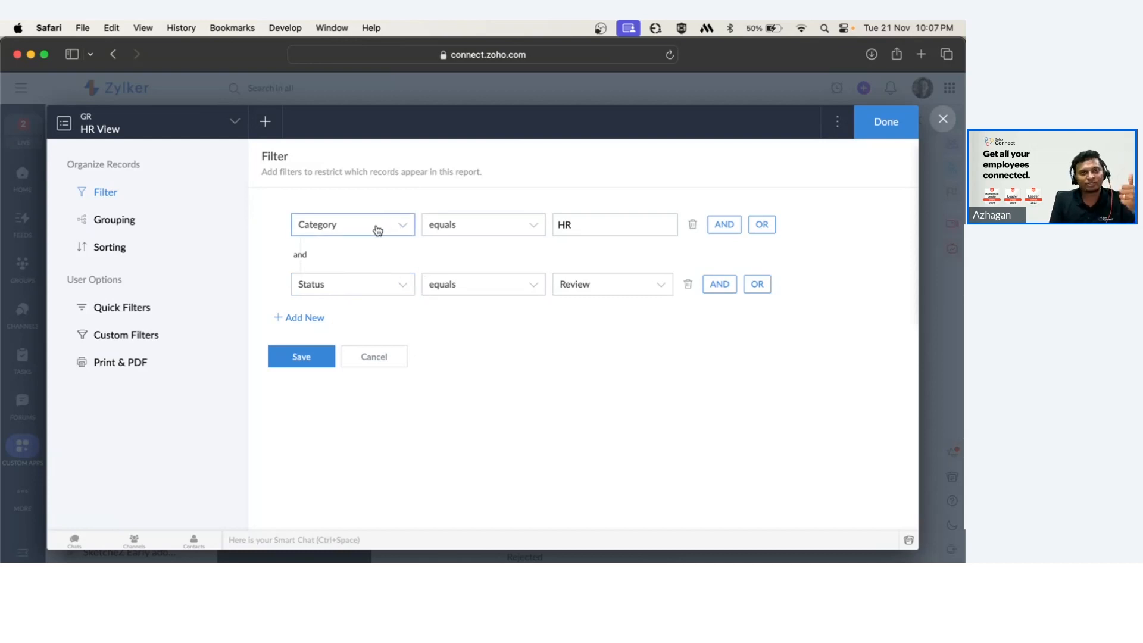
# Leave the HR View filter editor without saving and close the report properties.
pyautogui.doubleClick(302, 256)
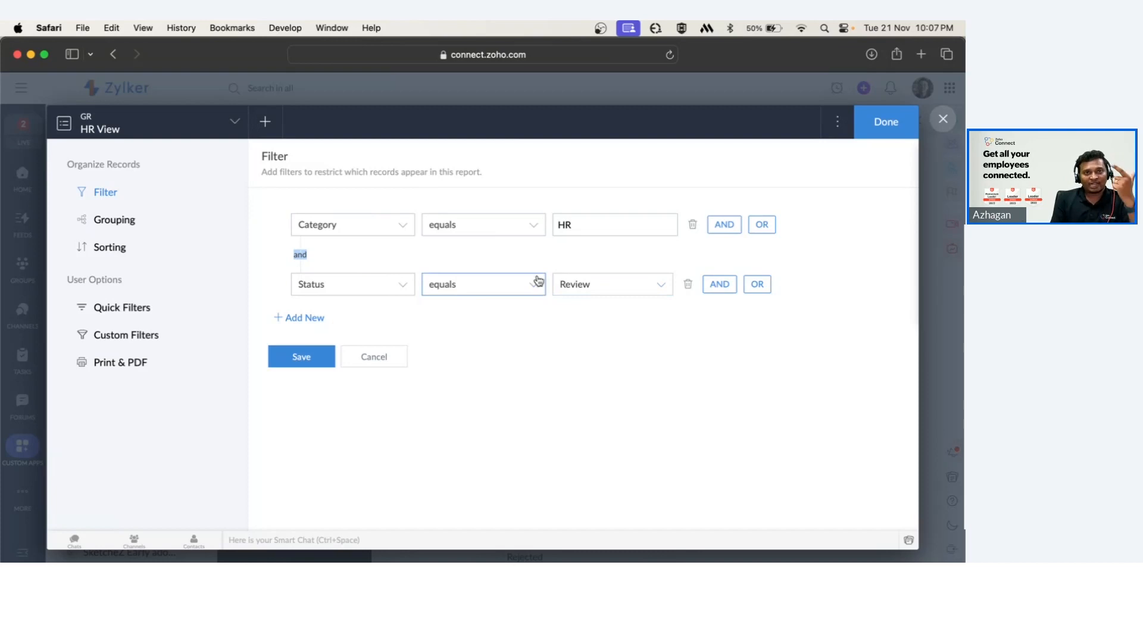
pyautogui.click(374, 357)
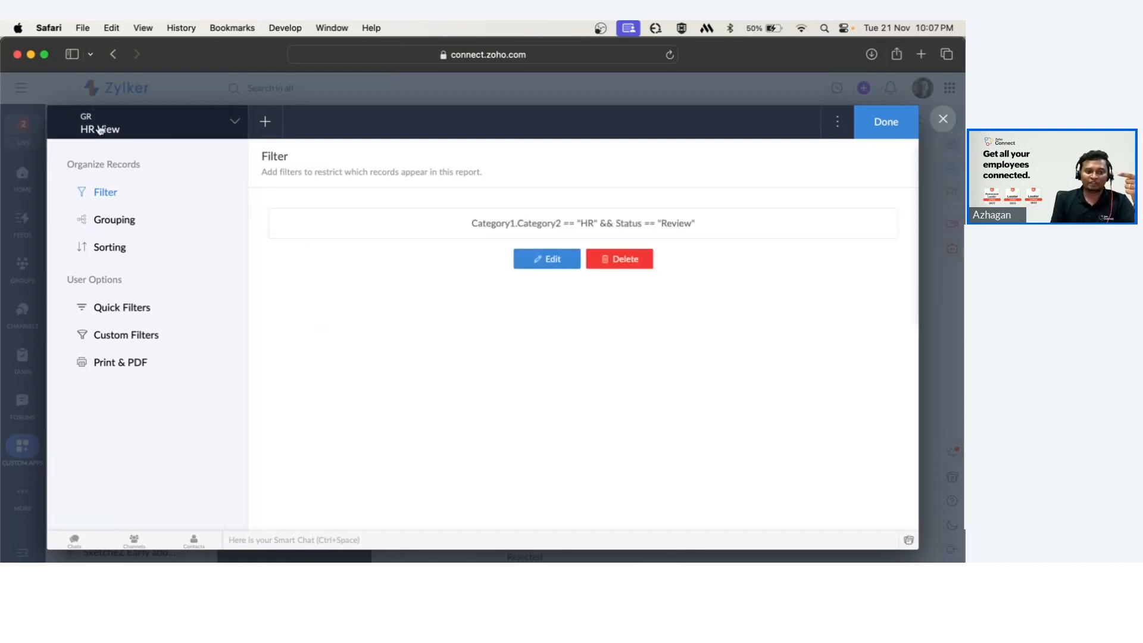
pyautogui.click(911, 126)
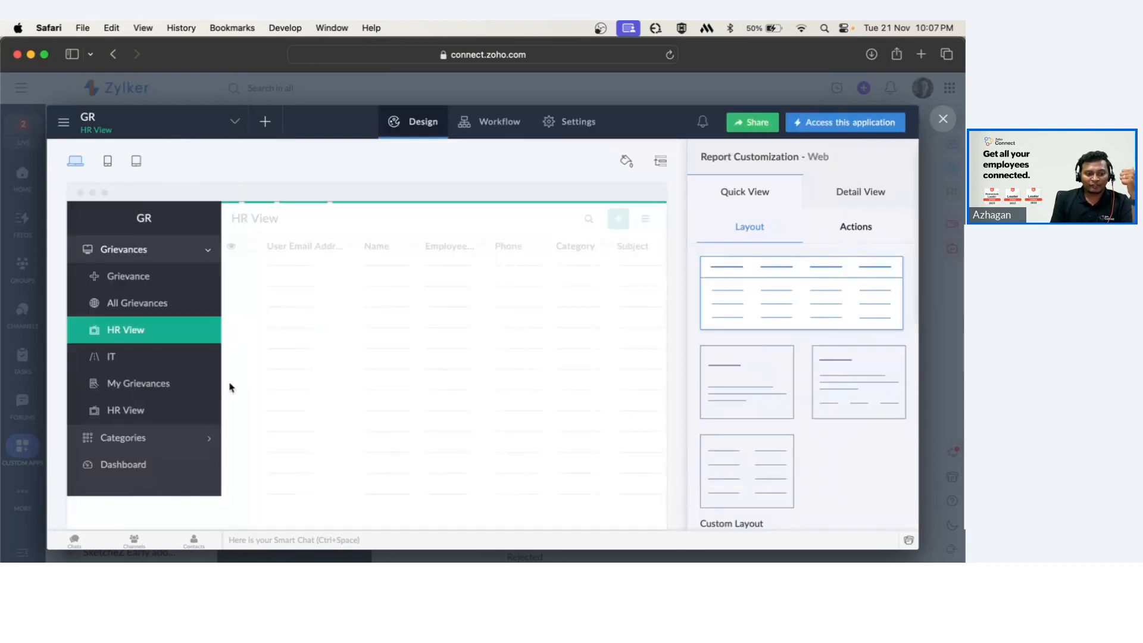
# Open the IT report's properties and examine its filter conditions, then close without saving.
pyautogui.click(116, 360)
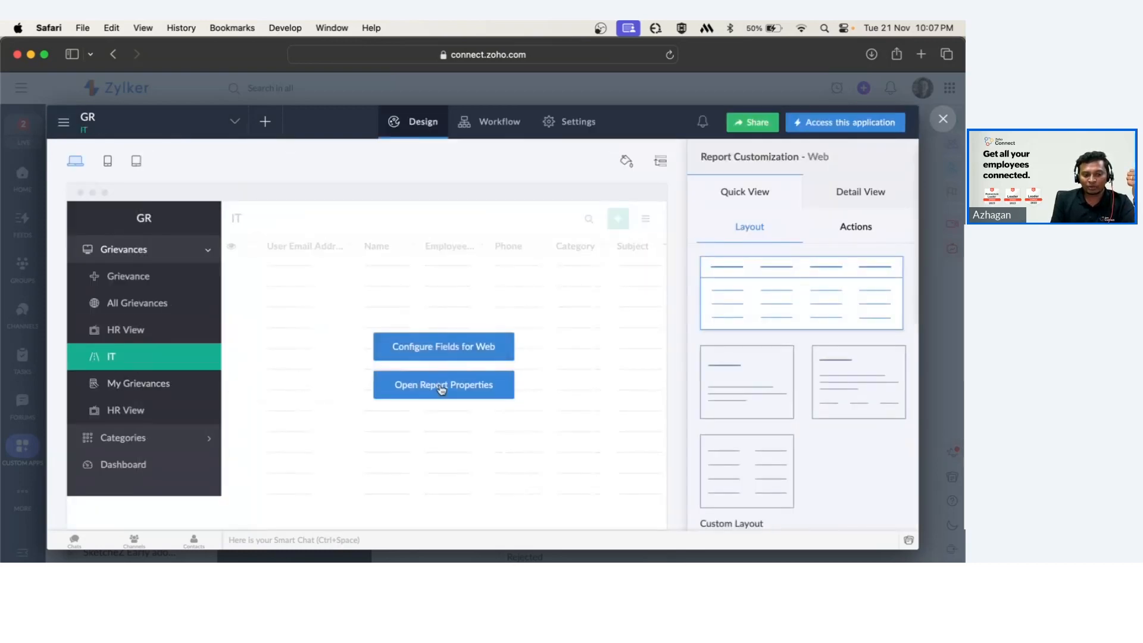
pyautogui.click(441, 387)
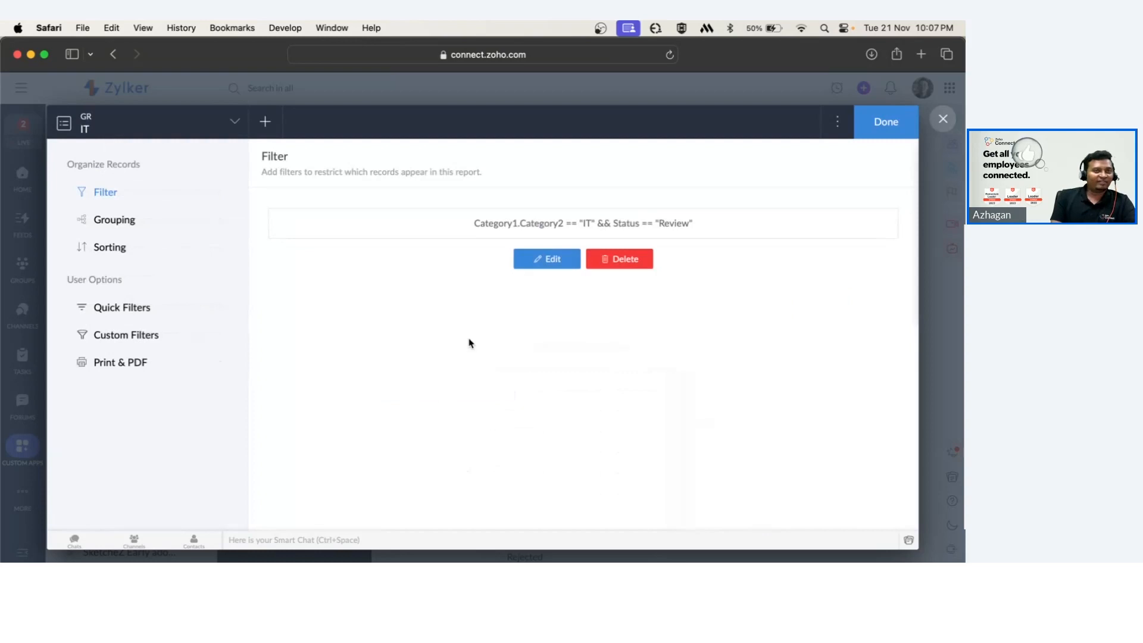
pyautogui.click(503, 222)
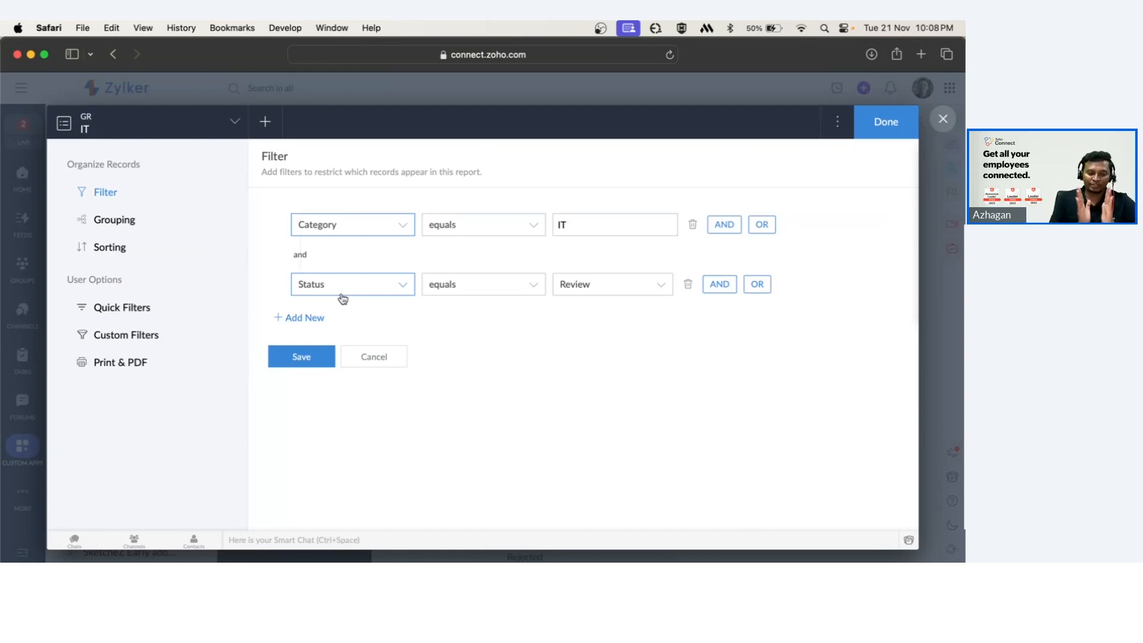
pyautogui.click(367, 362)
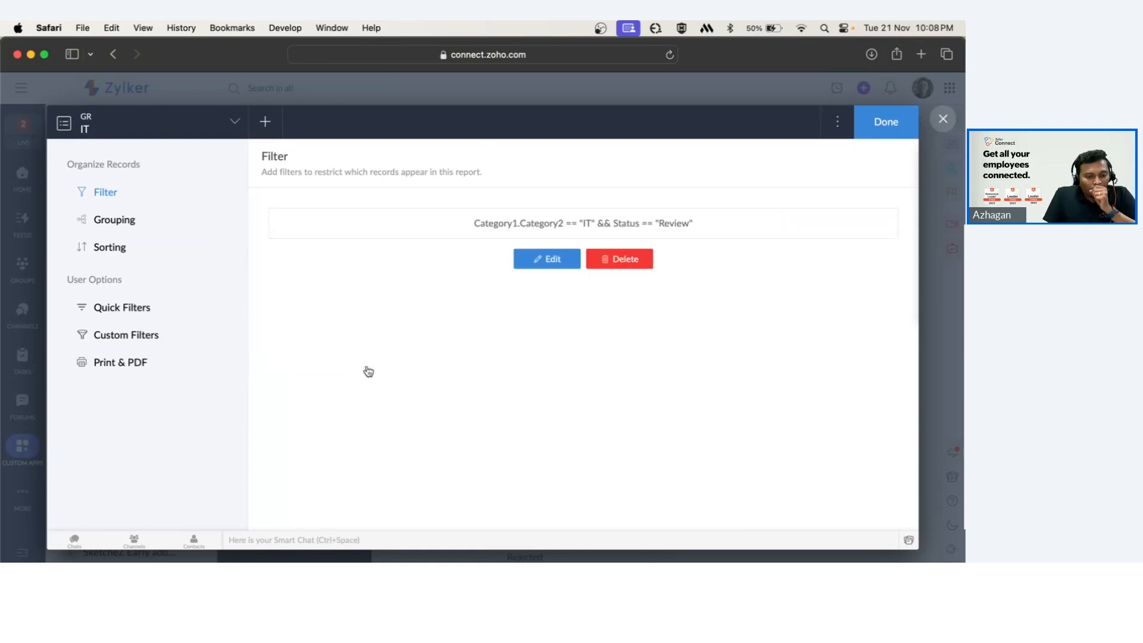
pyautogui.click(883, 126)
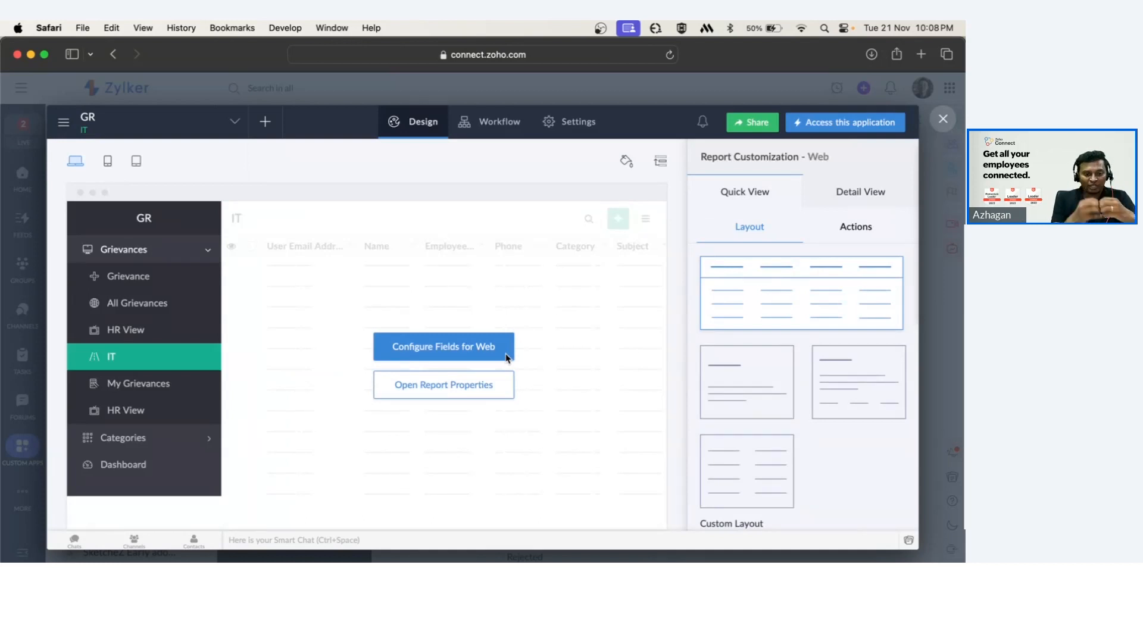
# Open the IT report's web field configuration and browse the fields available to add, without changing anything.
pyautogui.click(473, 348)
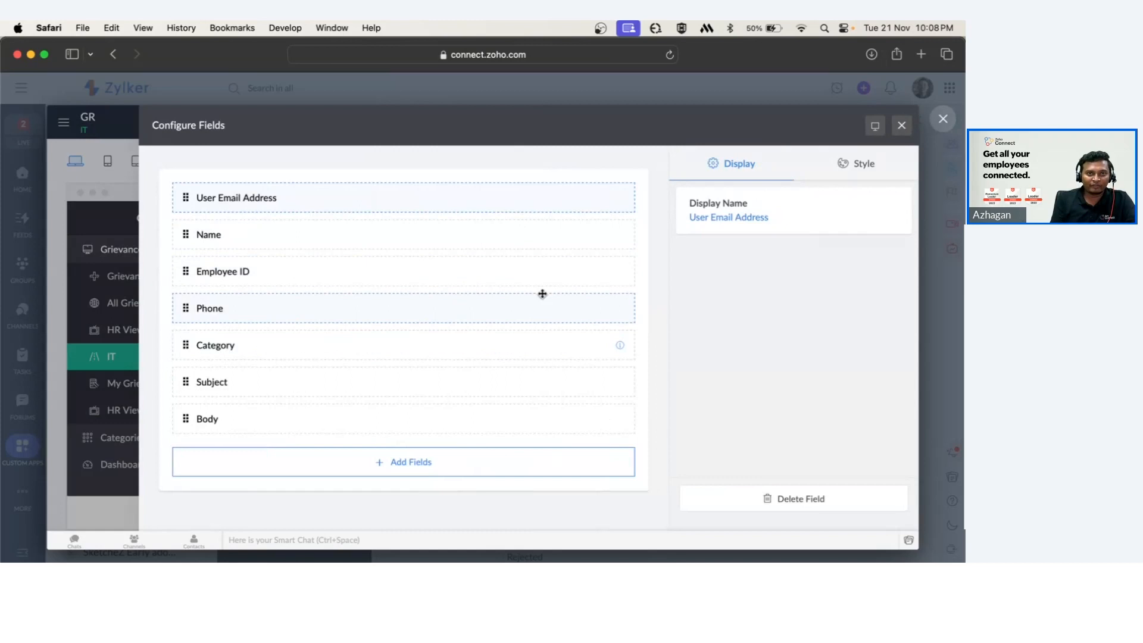
pyautogui.moveTo(427, 225)
pyautogui.mouseDown()
pyautogui.moveTo(421, 276)
pyautogui.moveTo(420, 216)
pyautogui.moveTo(427, 235)
pyautogui.mouseUp()
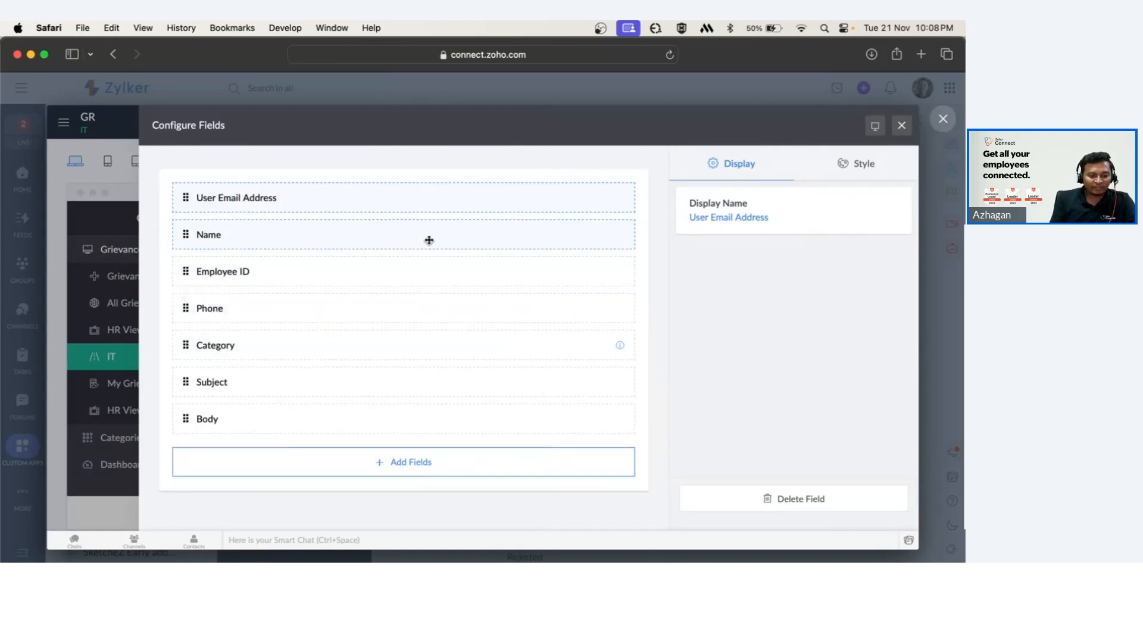
pyautogui.click(434, 471)
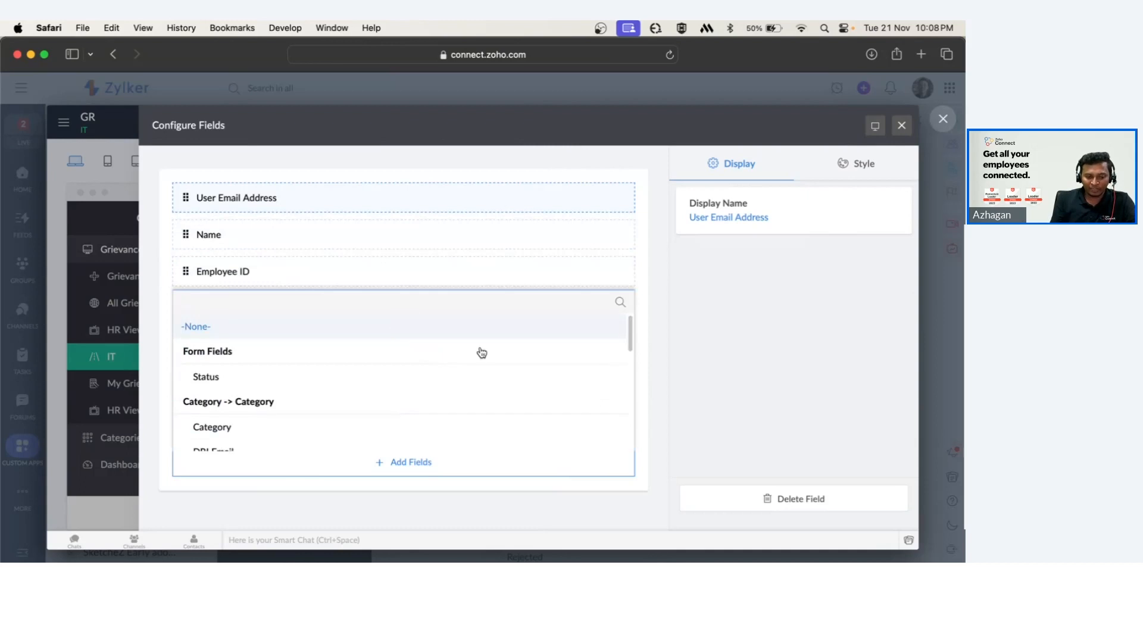
pyautogui.click(653, 246)
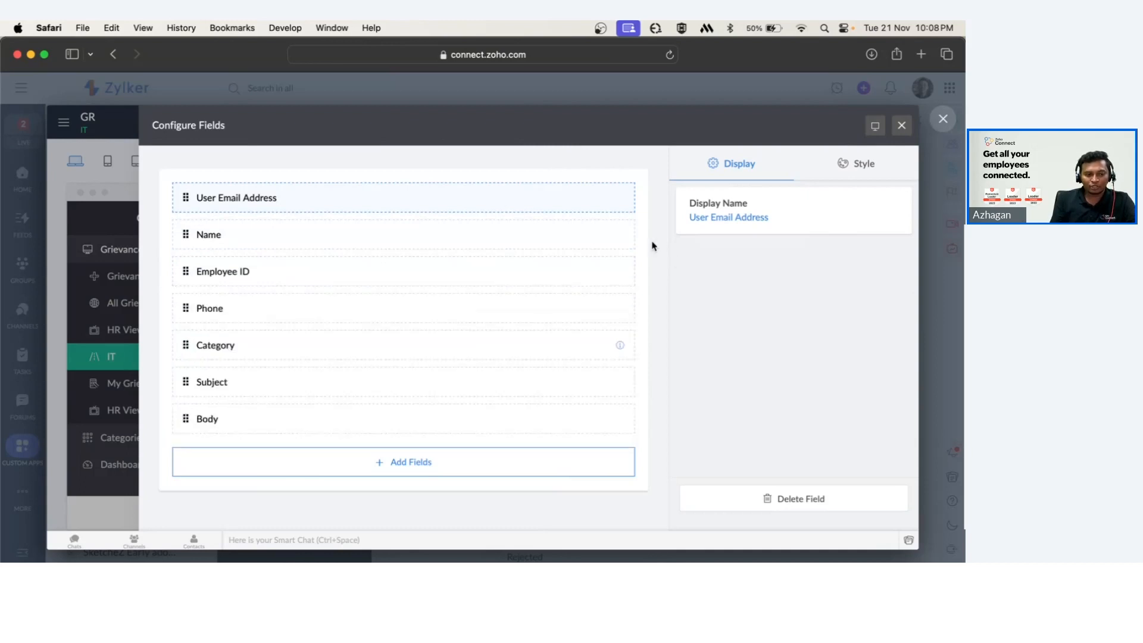
pyautogui.click(901, 125)
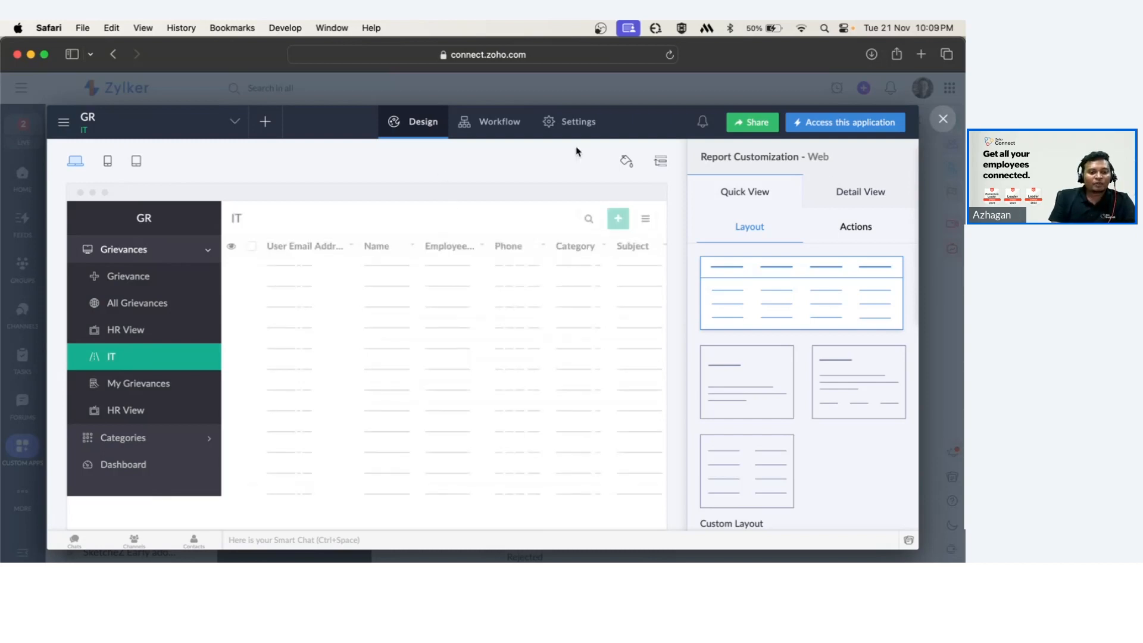
# Open the app's user permission profiles and review the User profile's module permissions for Grievance.
pyautogui.click(582, 121)
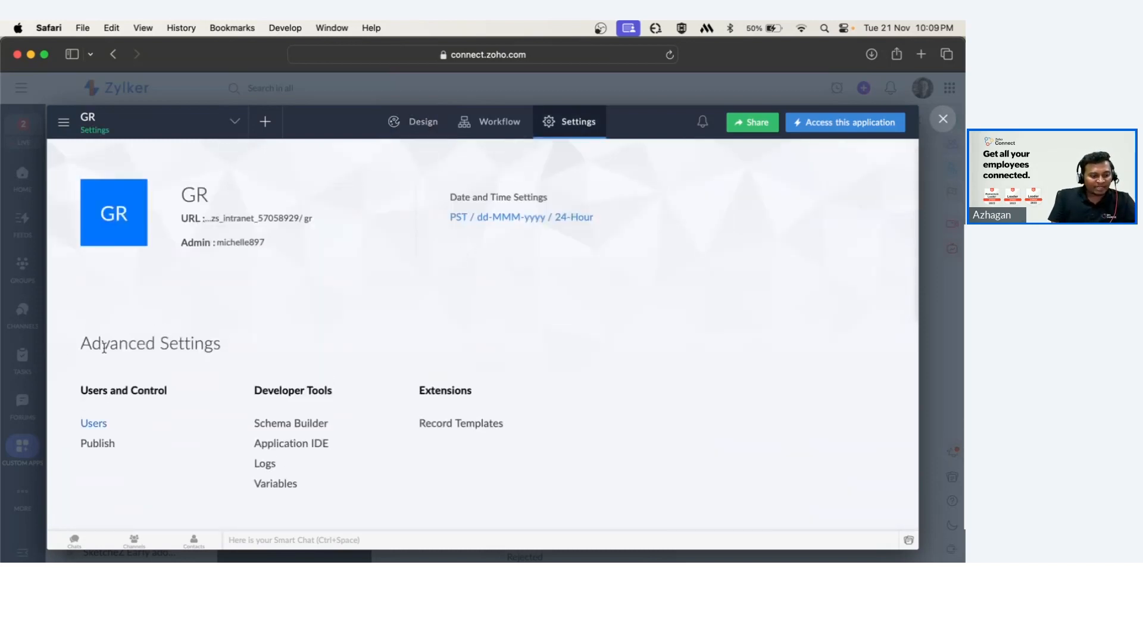
pyautogui.click(95, 423)
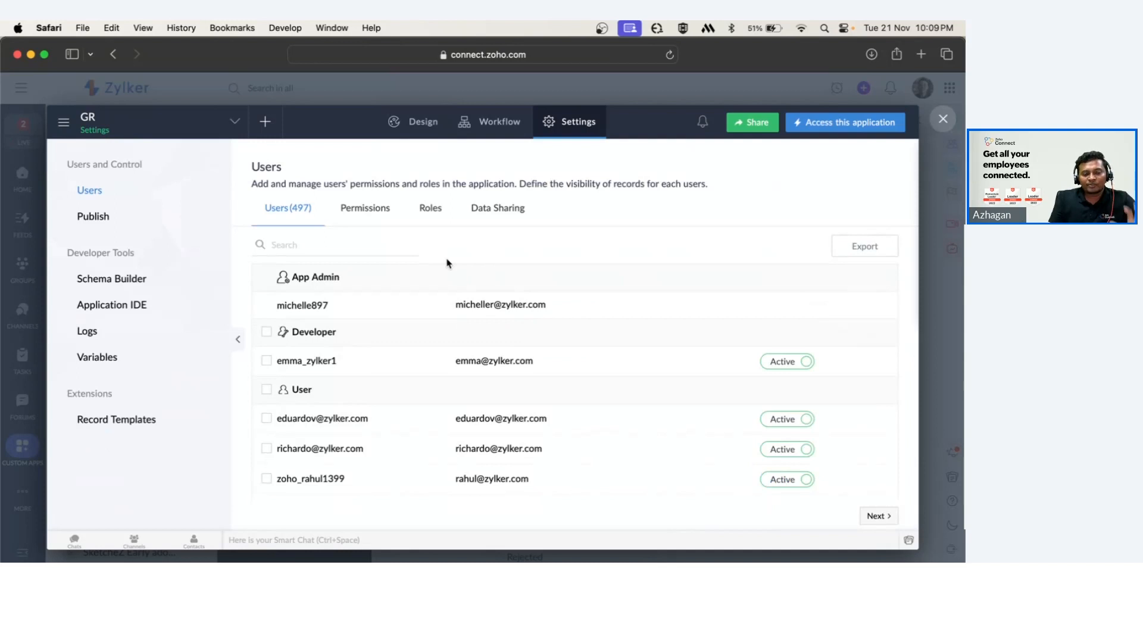
pyautogui.click(369, 214)
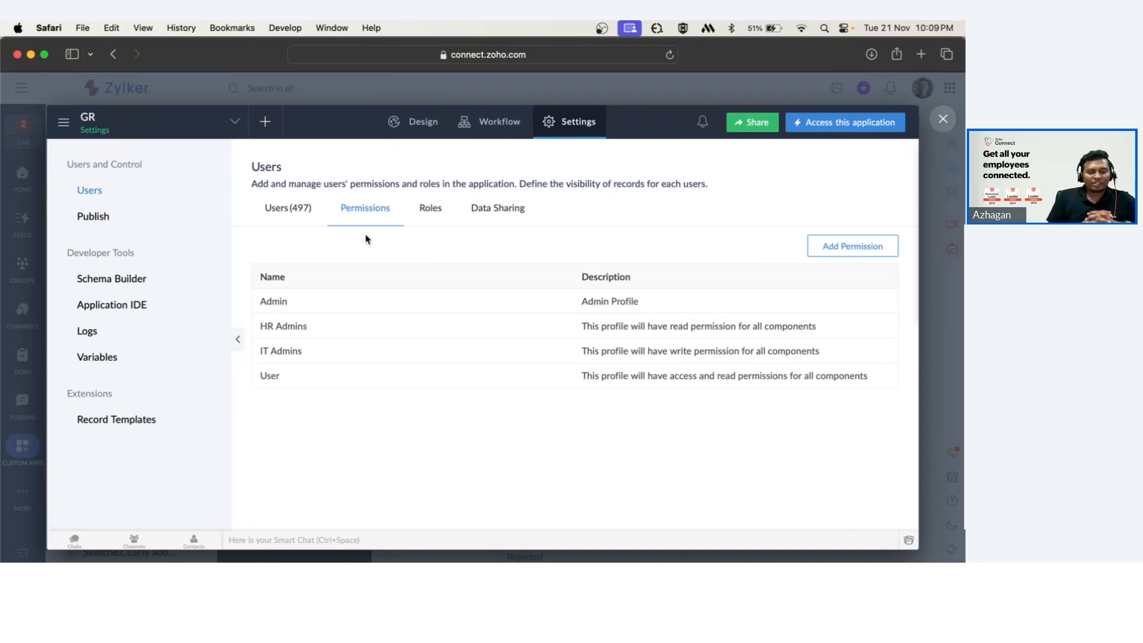
pyautogui.click(271, 376)
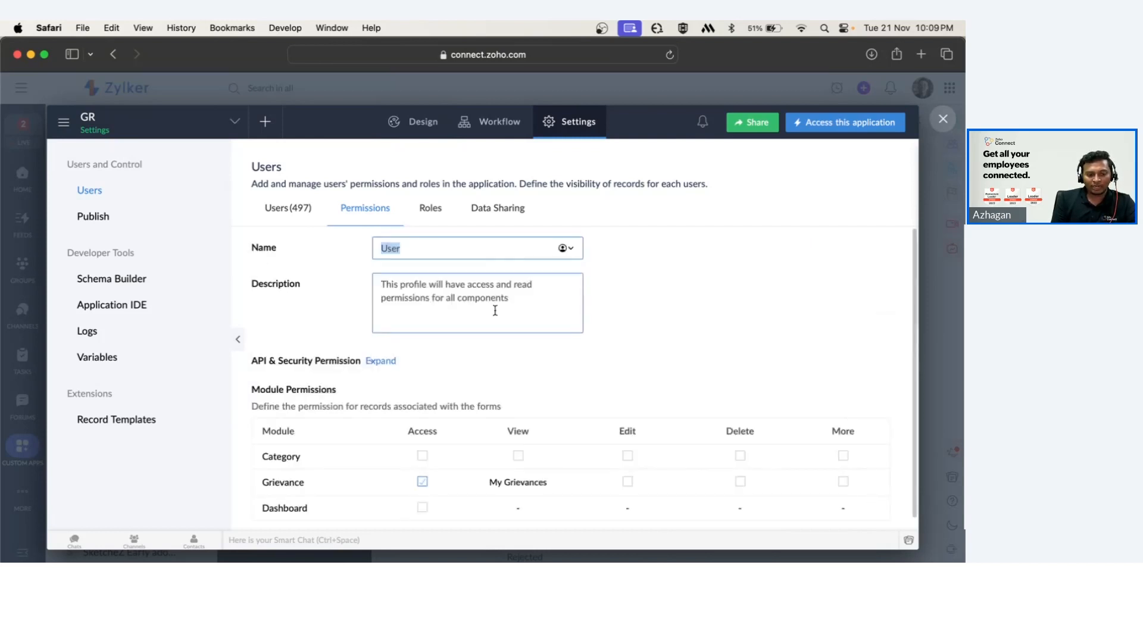
pyautogui.scroll(-2, 494, 310)
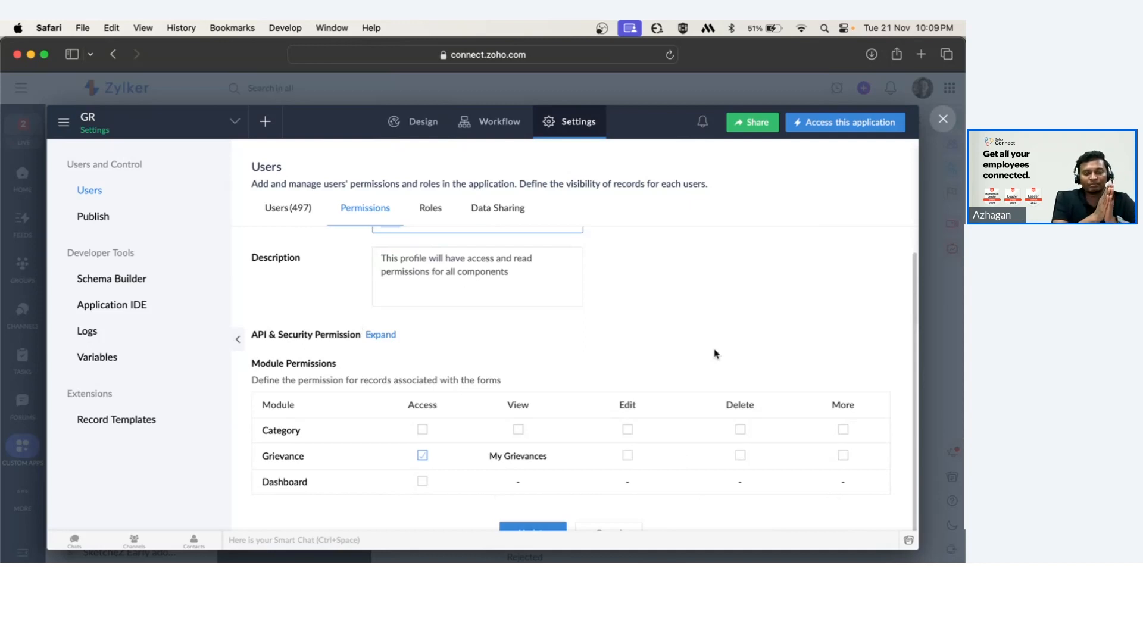
pyautogui.scroll(1, 715, 354)
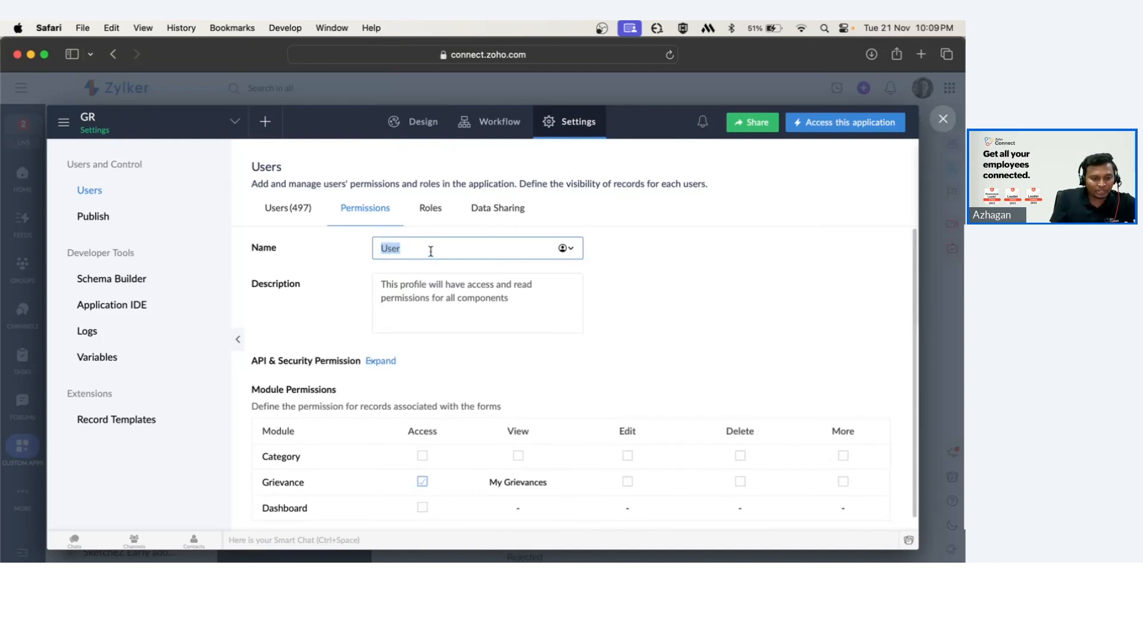
pyautogui.scroll(-1, 322, 384)
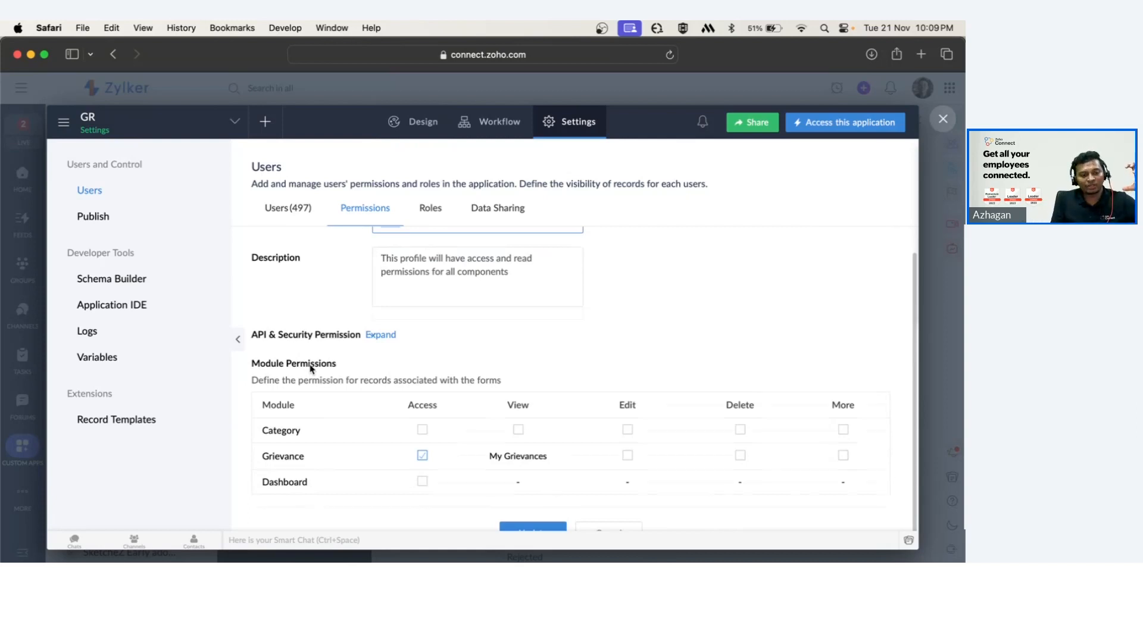
pyautogui.scroll(1, 310, 369)
pyautogui.click(413, 250)
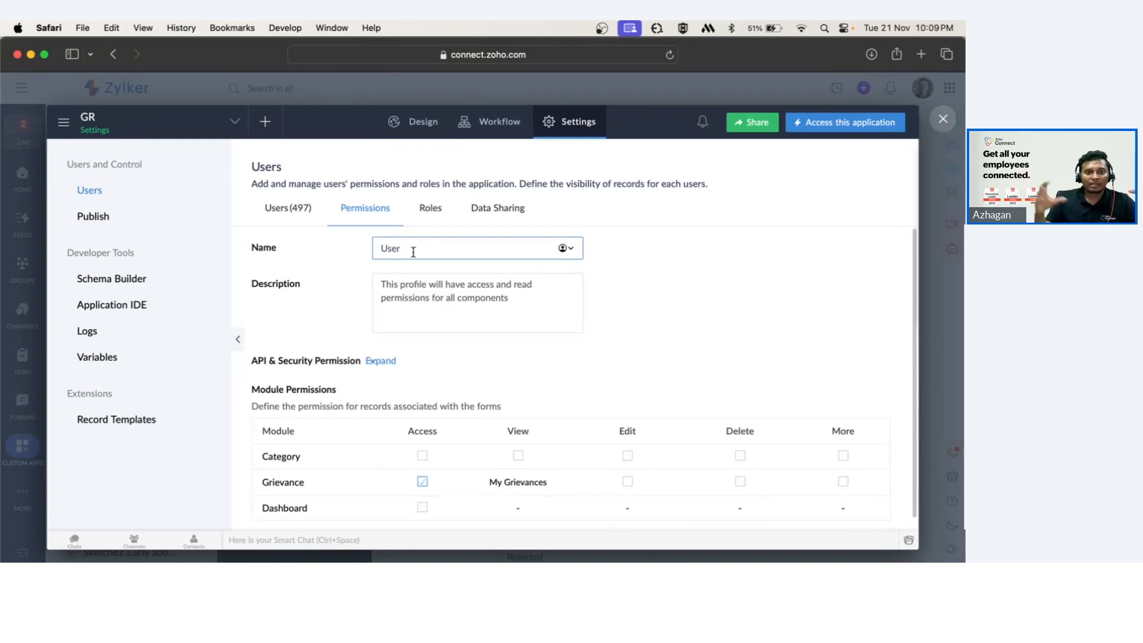
pyautogui.scroll(-1, 424, 358)
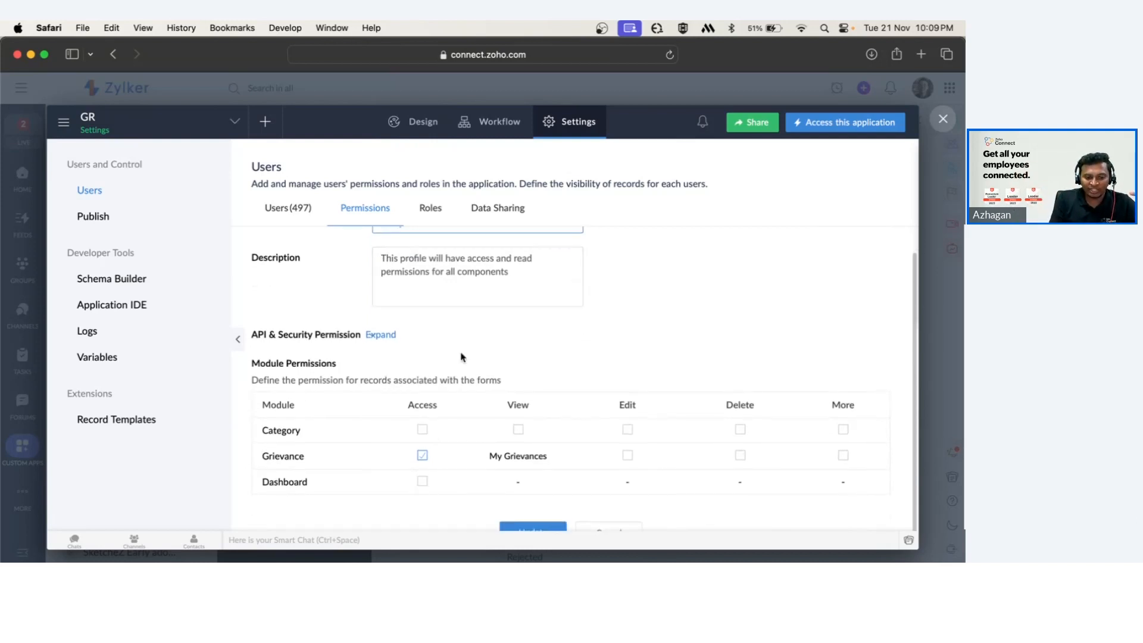
pyautogui.moveTo(258, 459); pyautogui.dragTo(306, 460)
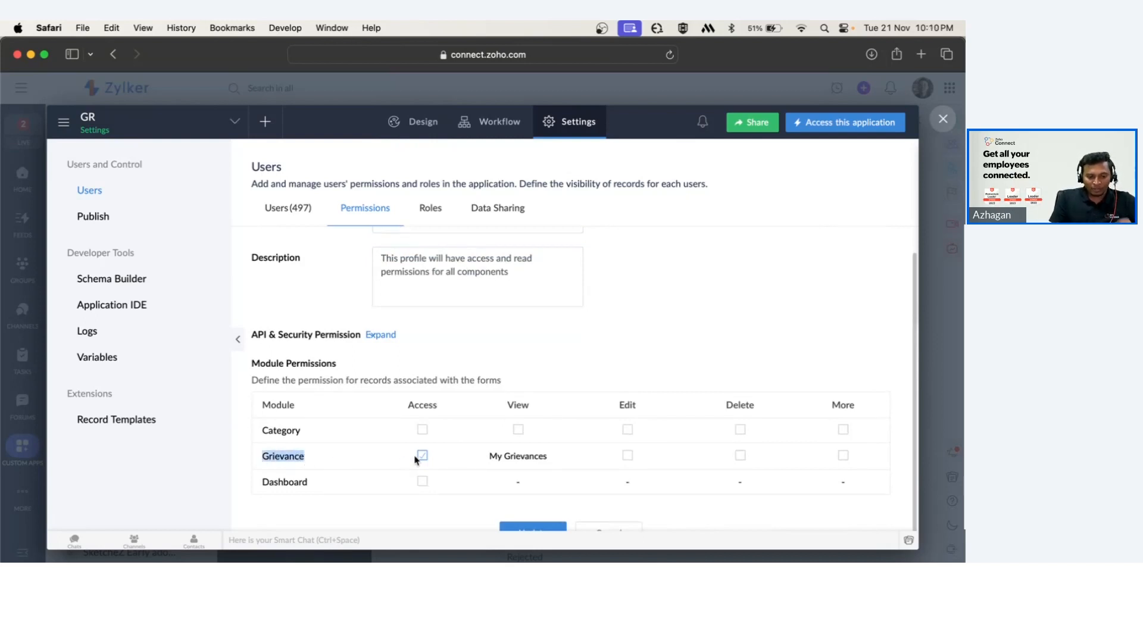
pyautogui.scroll(1, 454, 292)
pyautogui.click(281, 481)
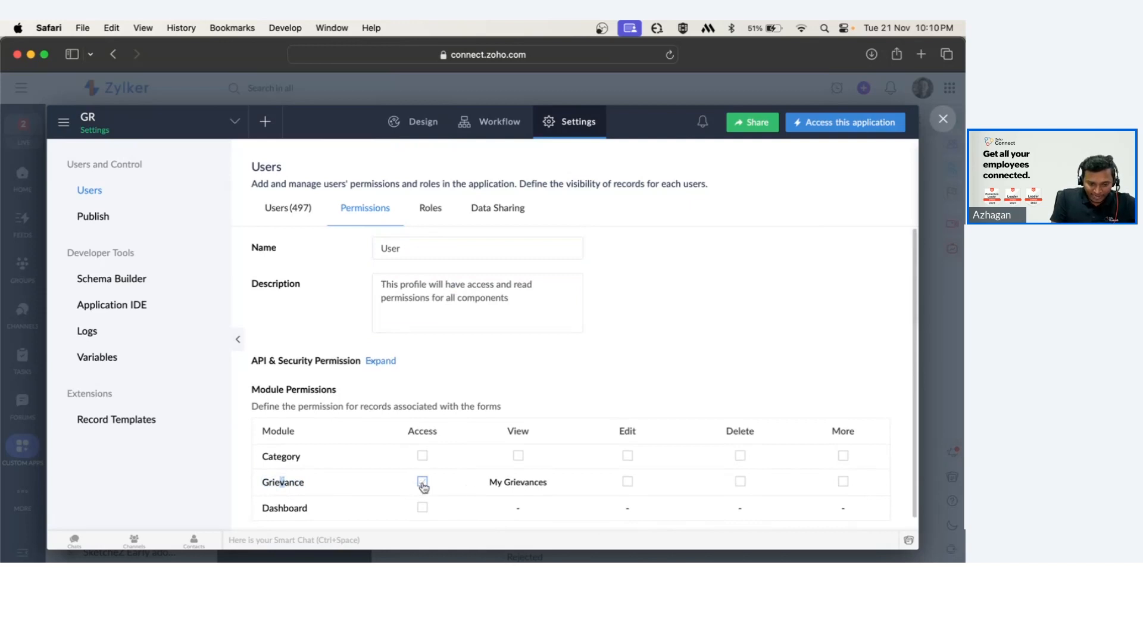
# Give the User profile Edit permission on the My Grievances report for Grievance and update the profile.
pyautogui.click(507, 487)
pyautogui.press('super+minus')
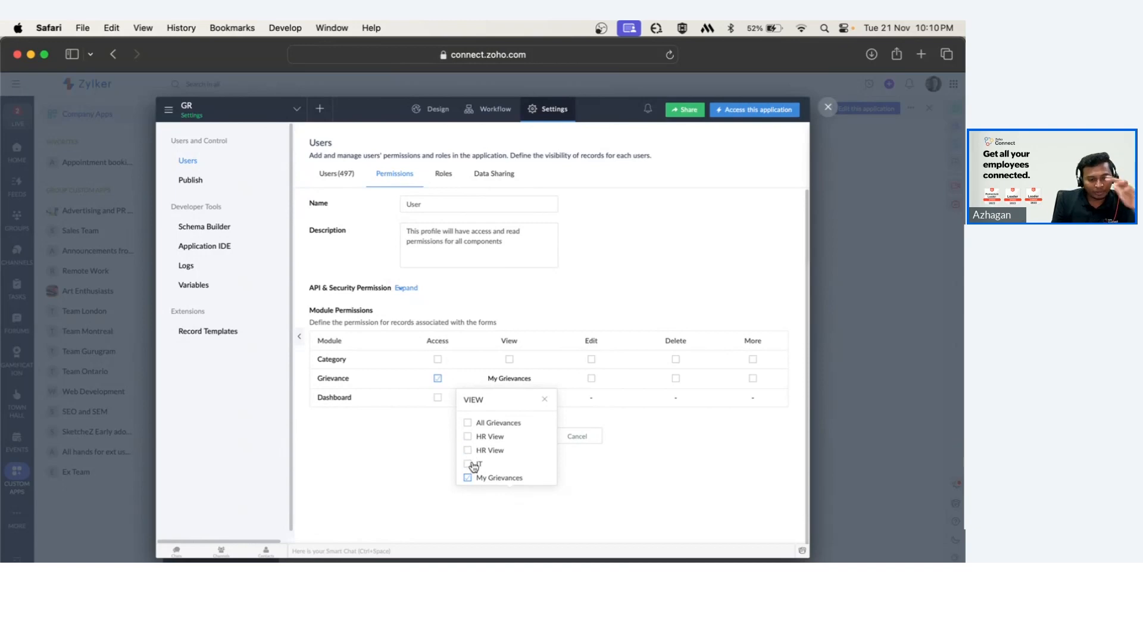
pyautogui.click(545, 400)
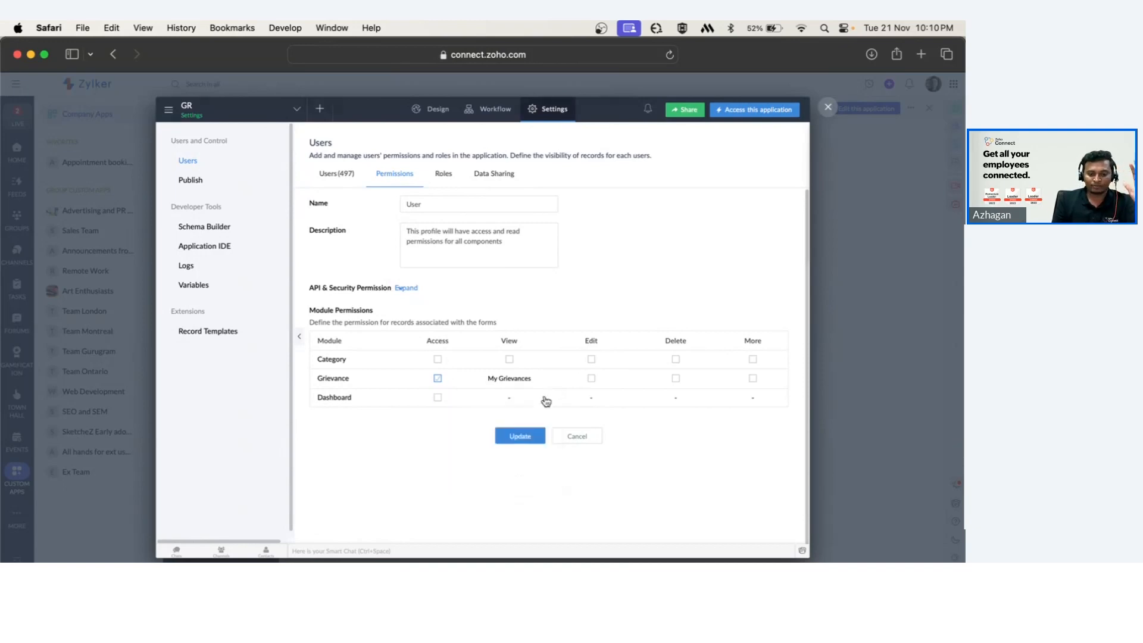
pyautogui.click(591, 379)
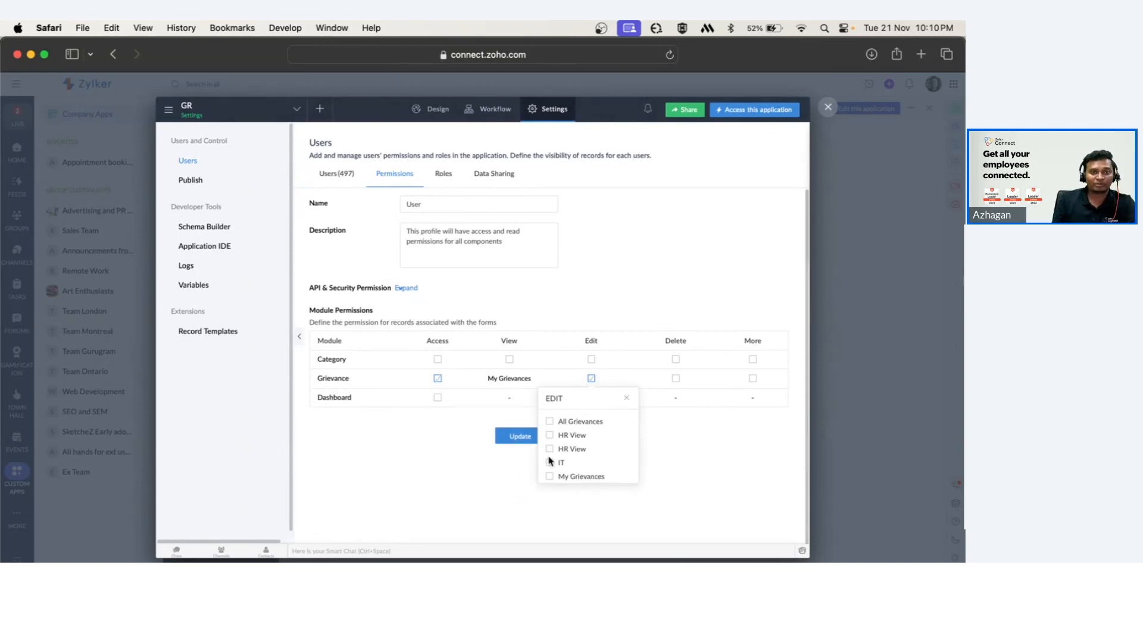
pyautogui.click(550, 476)
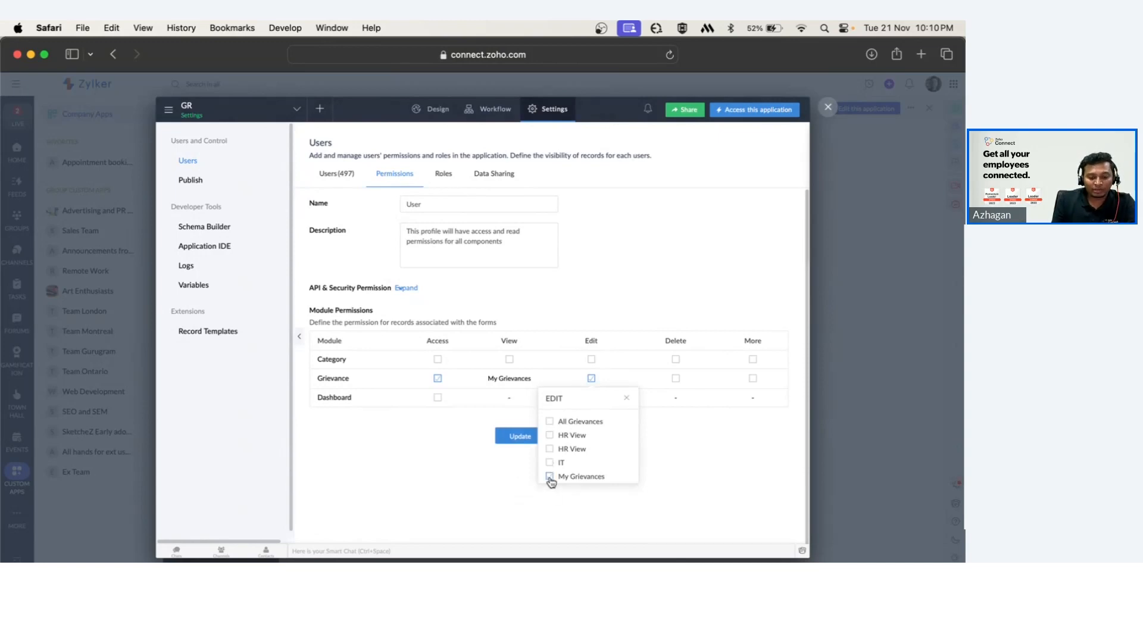
pyautogui.click(627, 400)
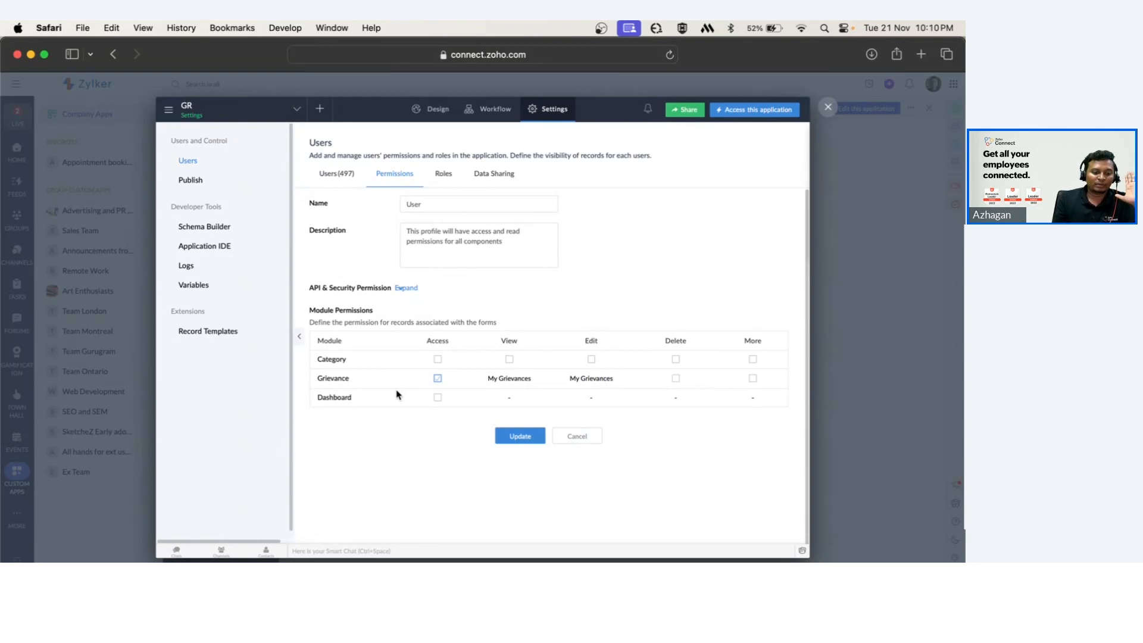
pyautogui.moveTo(317, 397); pyautogui.dragTo(352, 399)
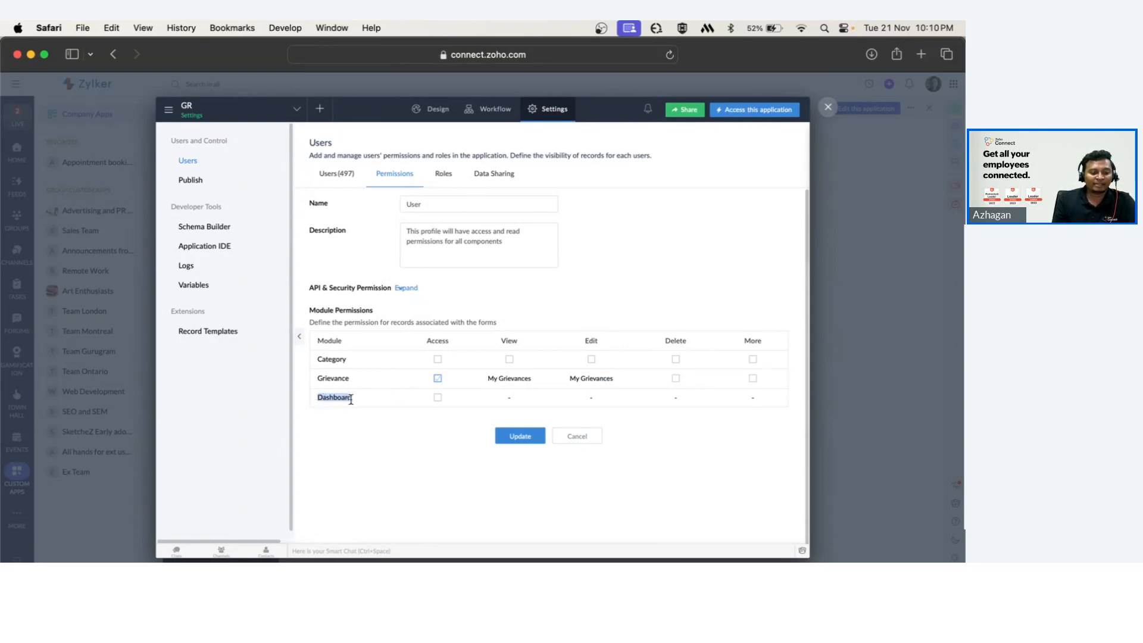
pyautogui.click(351, 447)
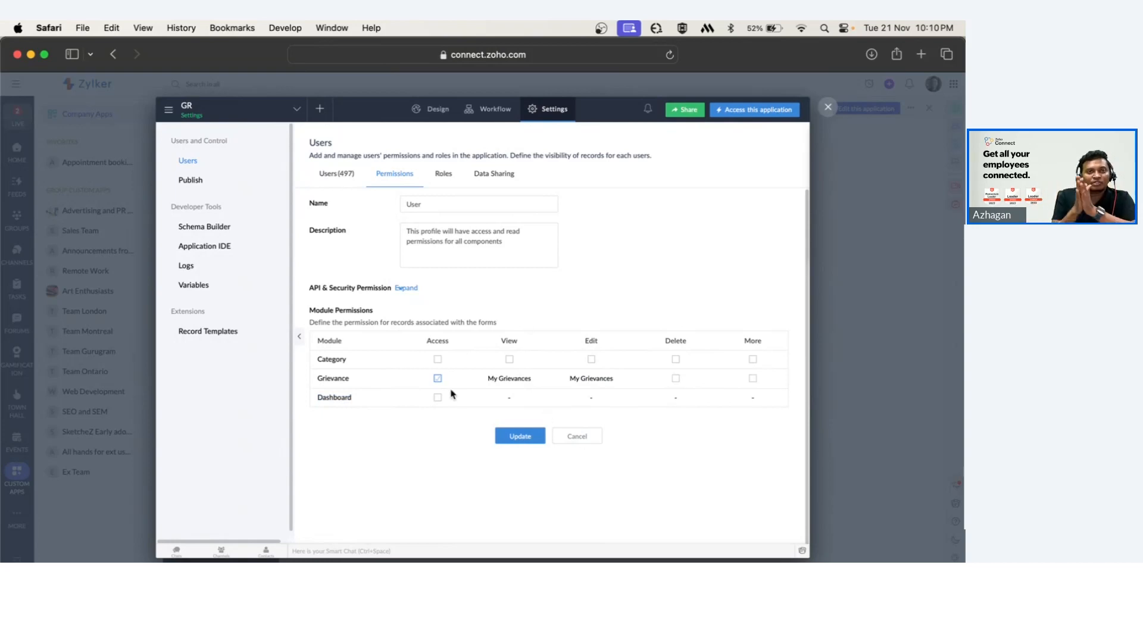
pyautogui.click(528, 440)
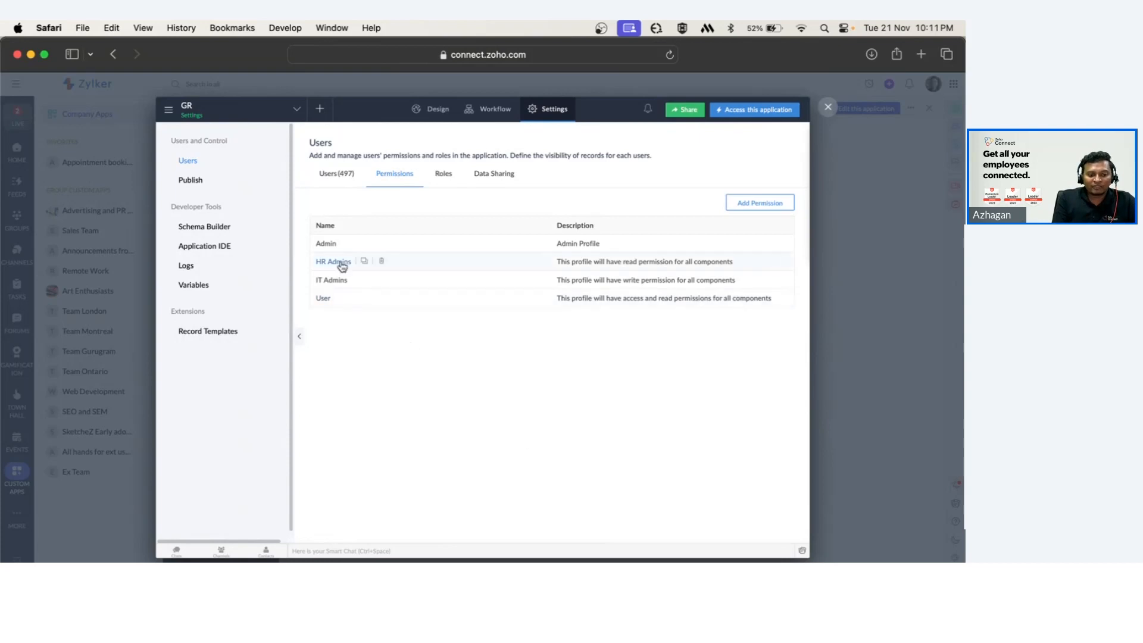
# Open the Admin permission profile and review which Grievance reports it can view and edit.
pyautogui.click(328, 245)
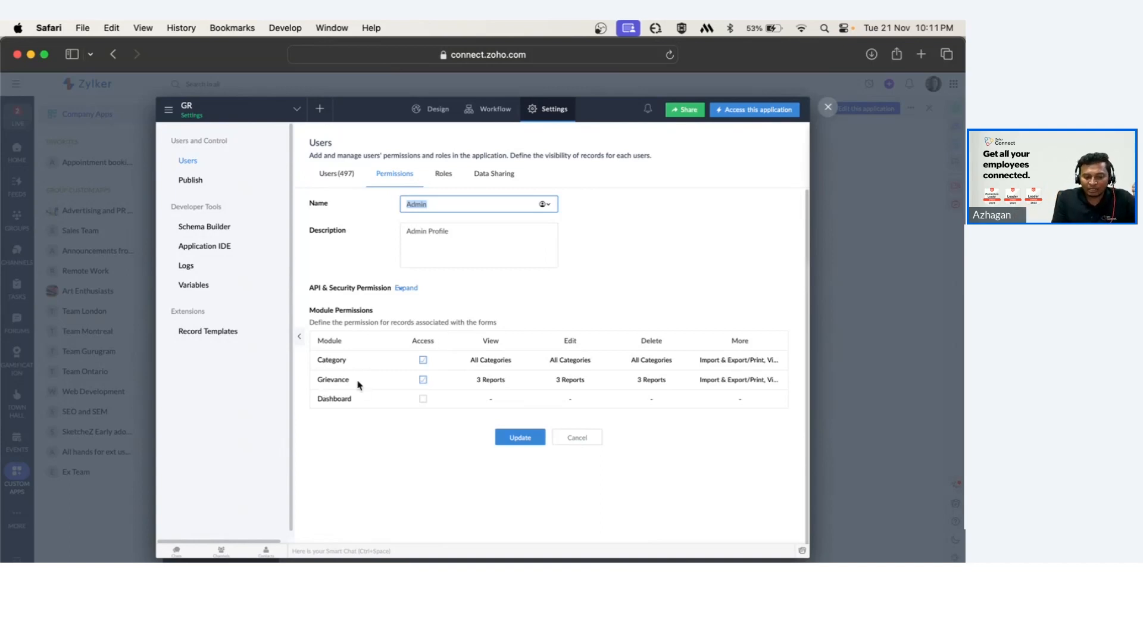
pyautogui.click(491, 380)
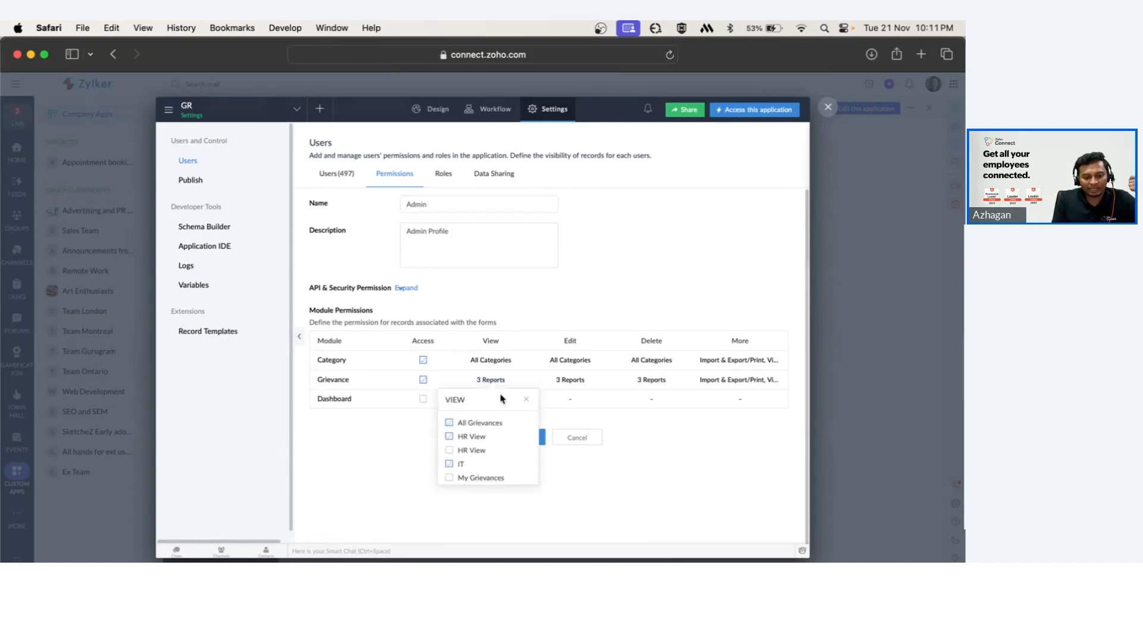
pyautogui.click(572, 385)
pyautogui.click(570, 386)
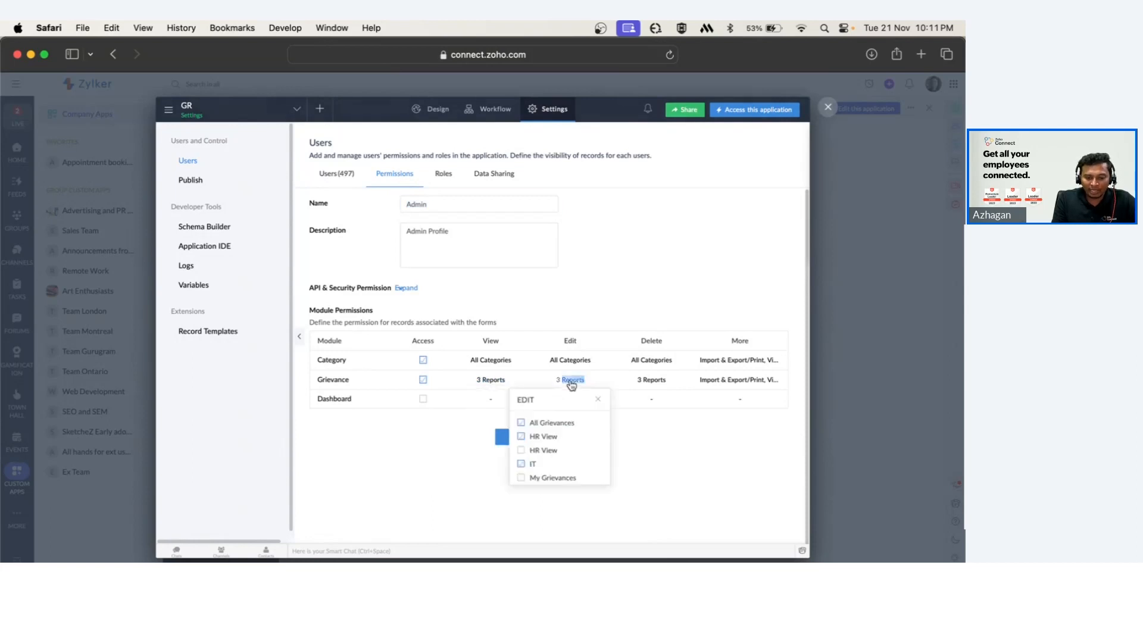
# Review the Admin profile's Grievance edit reports and extra options, grant it Dashboard access, and update the profile.
pyautogui.click(600, 402)
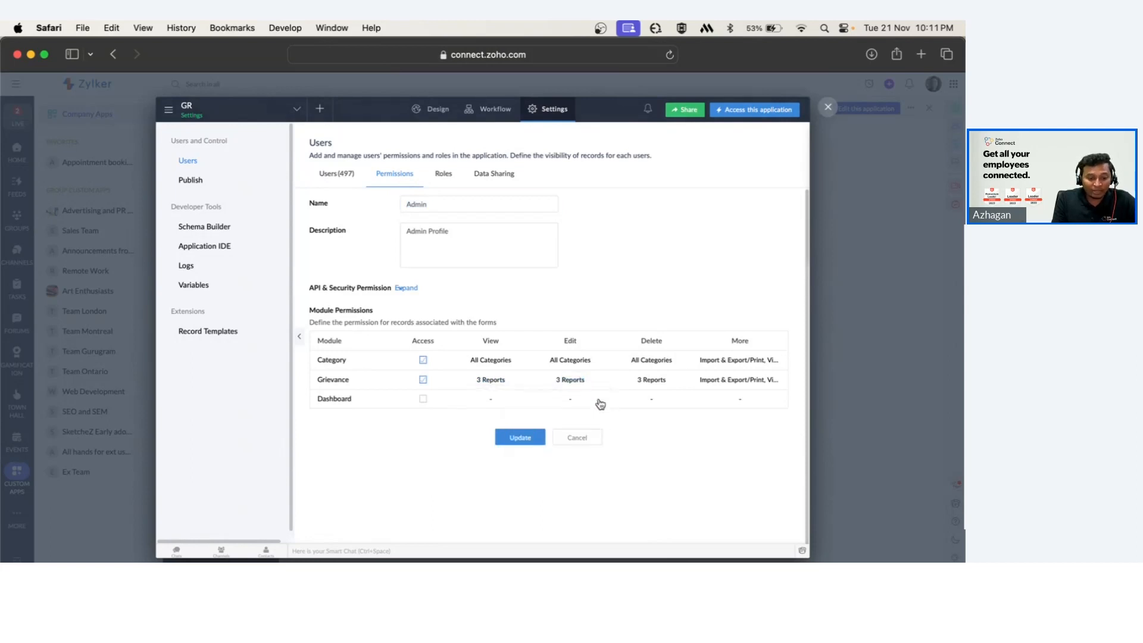
pyautogui.click(745, 383)
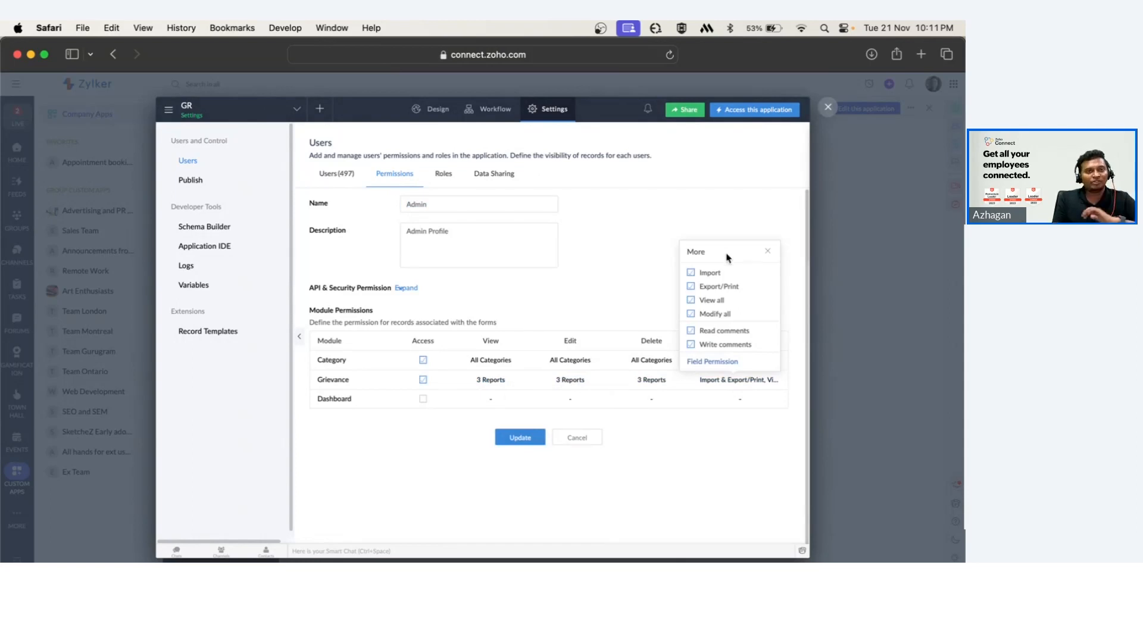
pyautogui.click(768, 253)
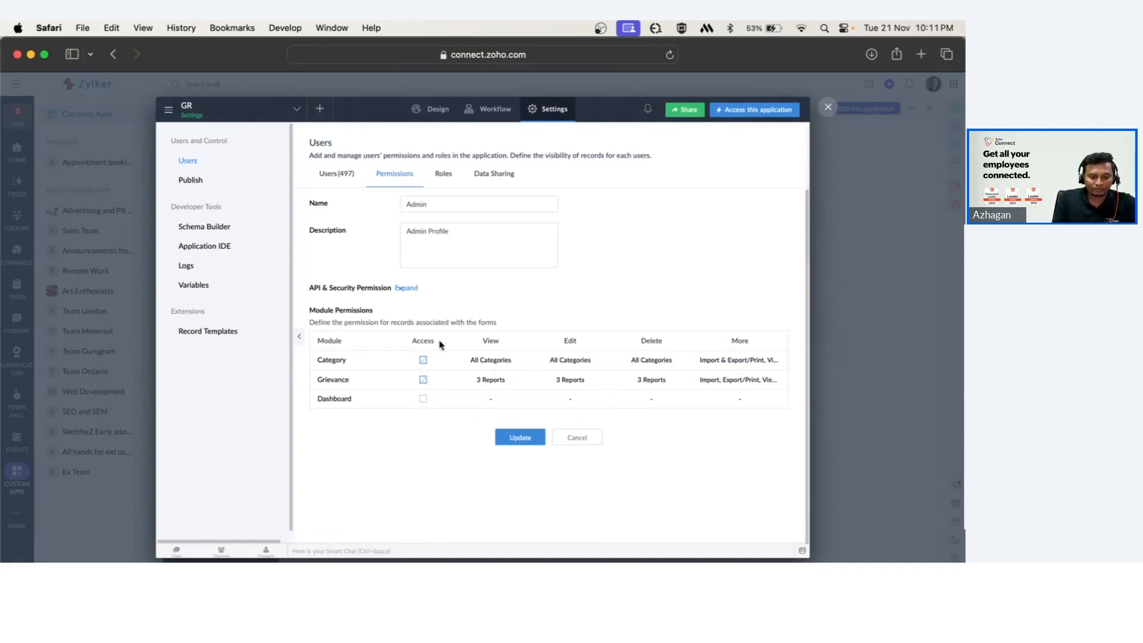
pyautogui.click(424, 403)
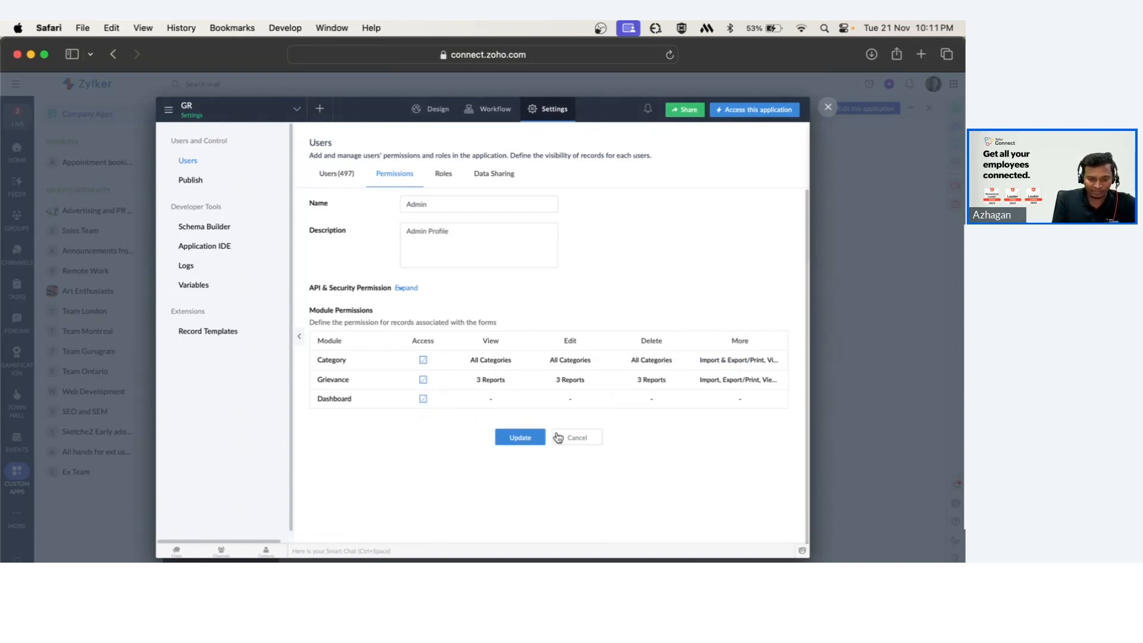
pyautogui.click(520, 438)
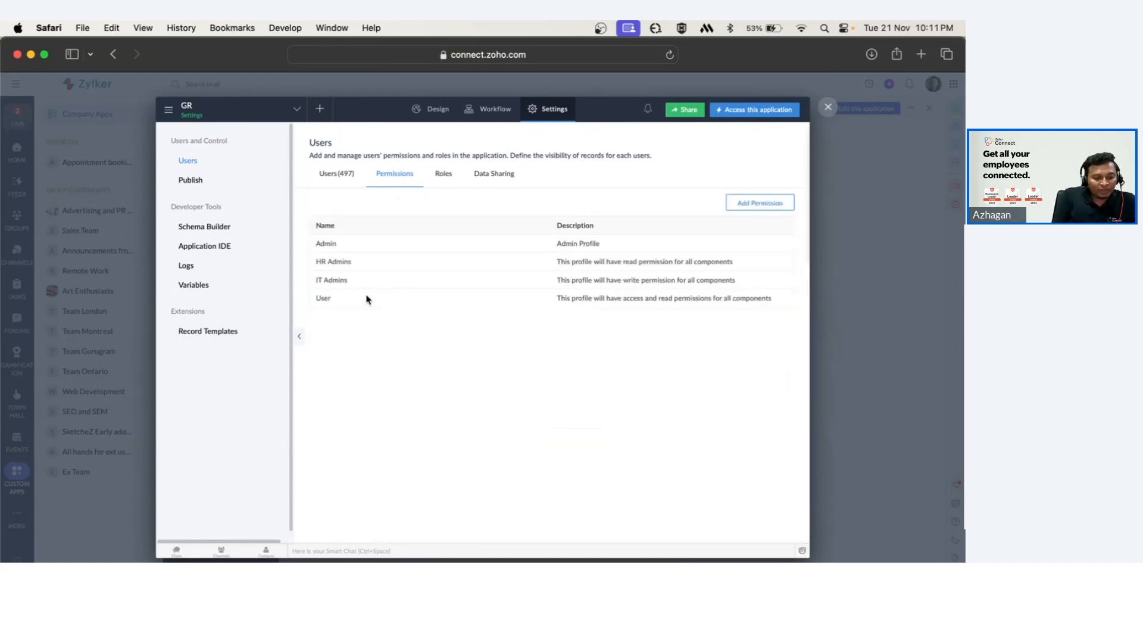
# Open the HR Admins and IT Admins permission profiles in turn and review their Grievance report permissions.
pyautogui.click(336, 266)
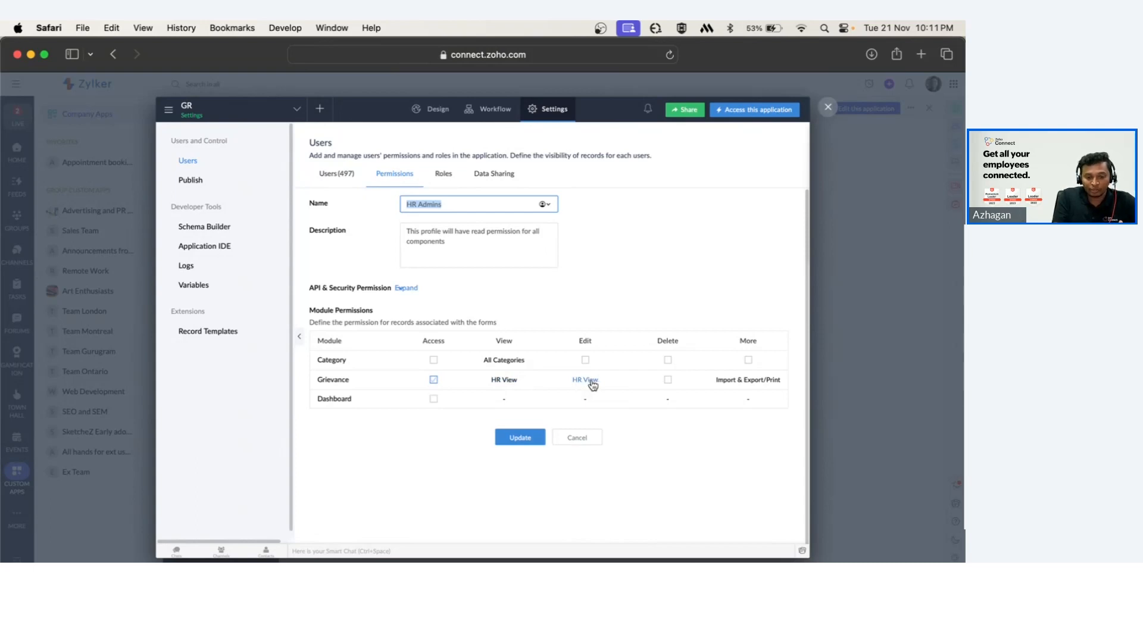
pyautogui.click(524, 438)
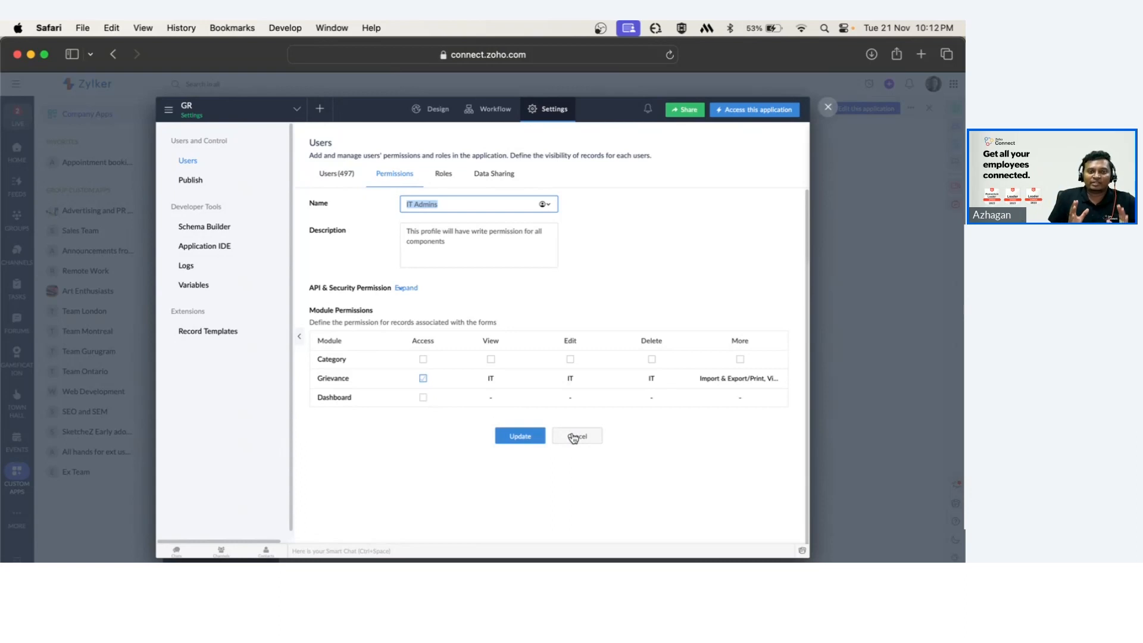
pyautogui.click(524, 441)
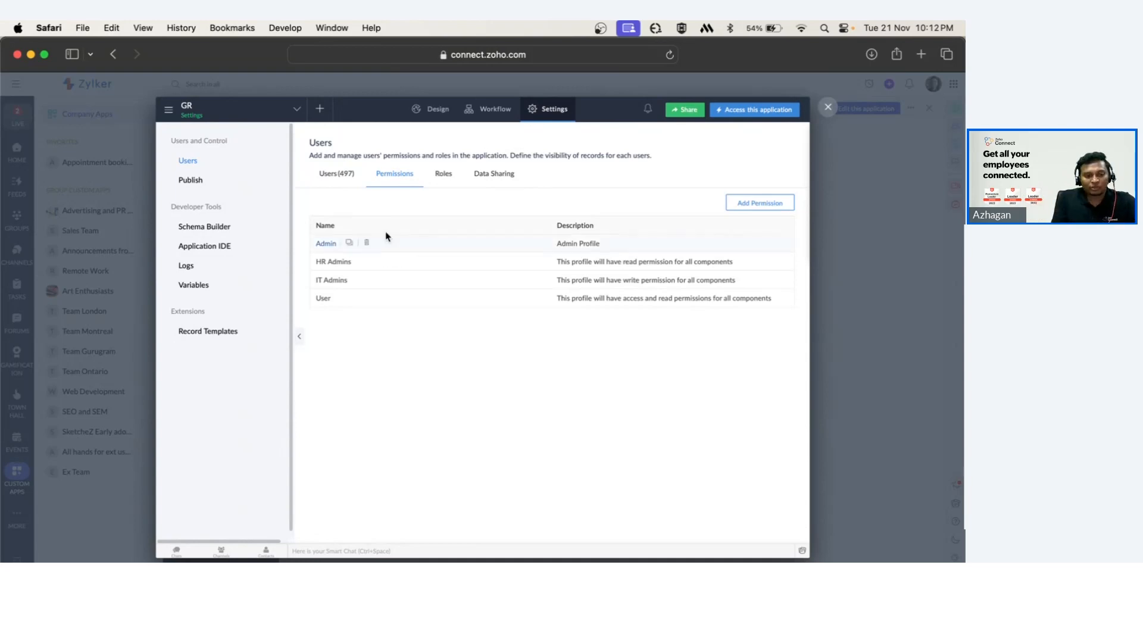
# Search the app's users by a first name, select the three matching users, and assign them the HR Admins permission.
pyautogui.click(331, 174)
pyautogui.click(356, 203)
pyautogui.write('emma')
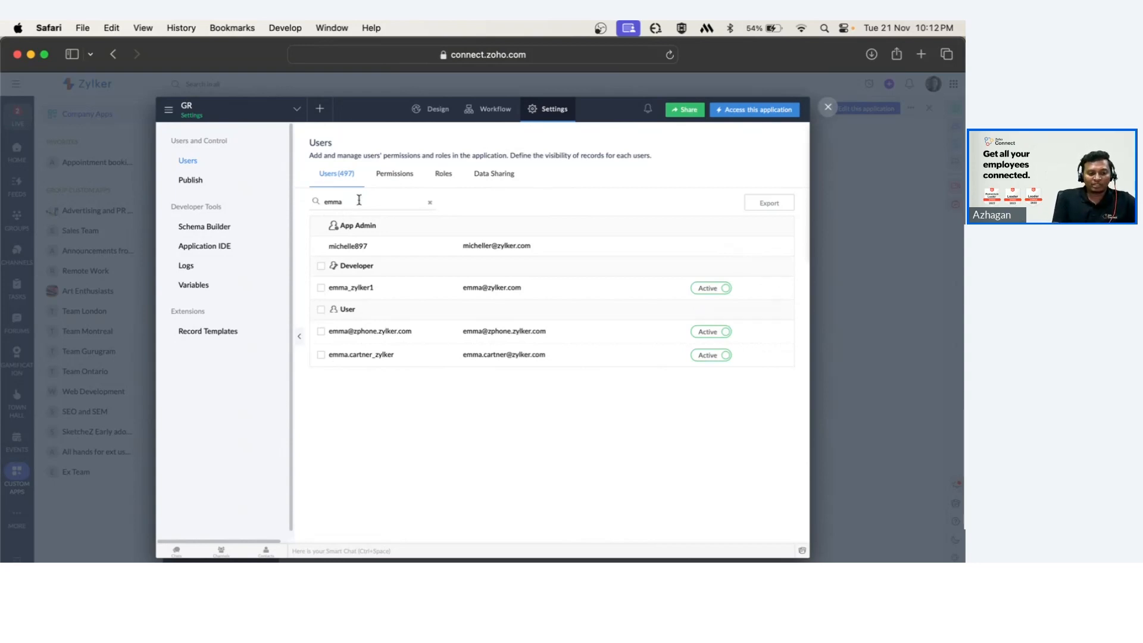
pyautogui.click(430, 202)
pyautogui.click(377, 201)
pyautogui.write('emma')
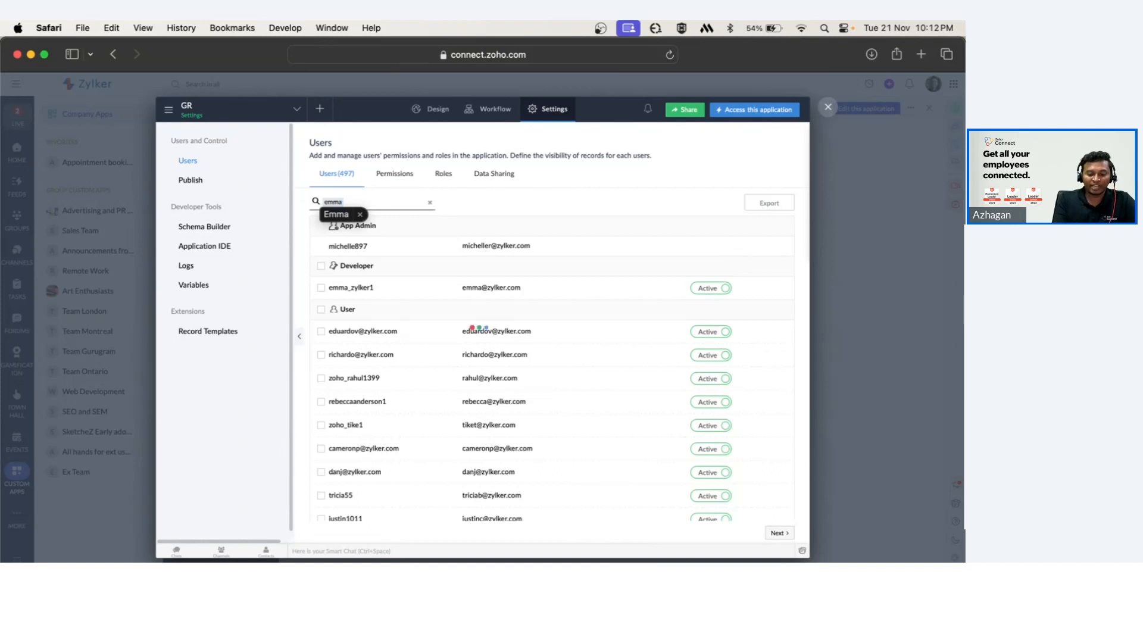
pyautogui.press('Return')
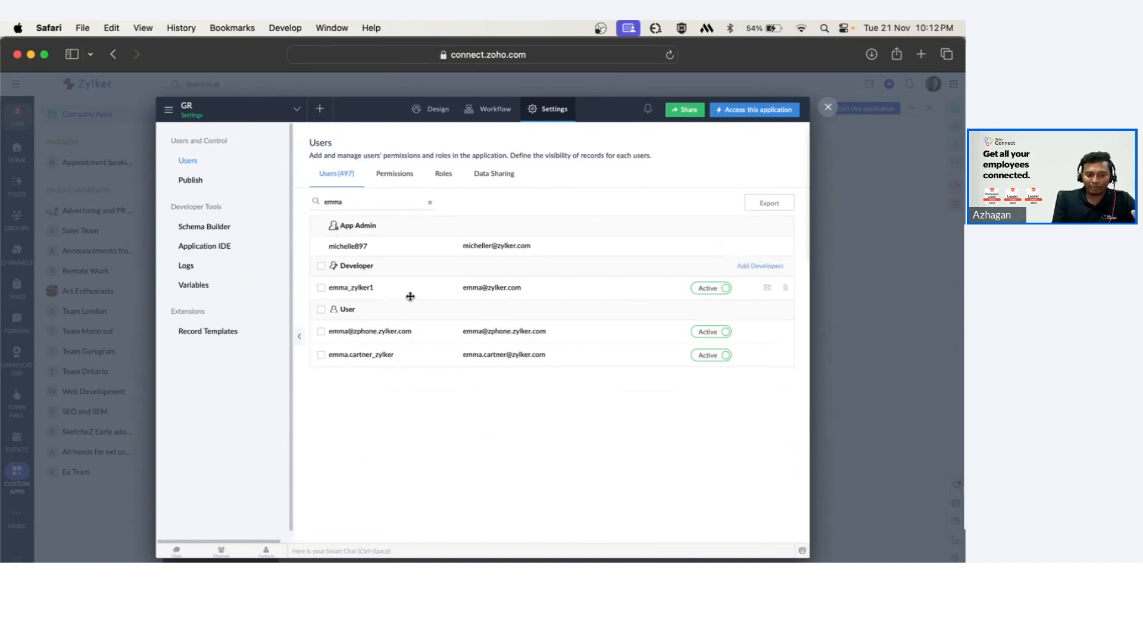
pyautogui.click(363, 292)
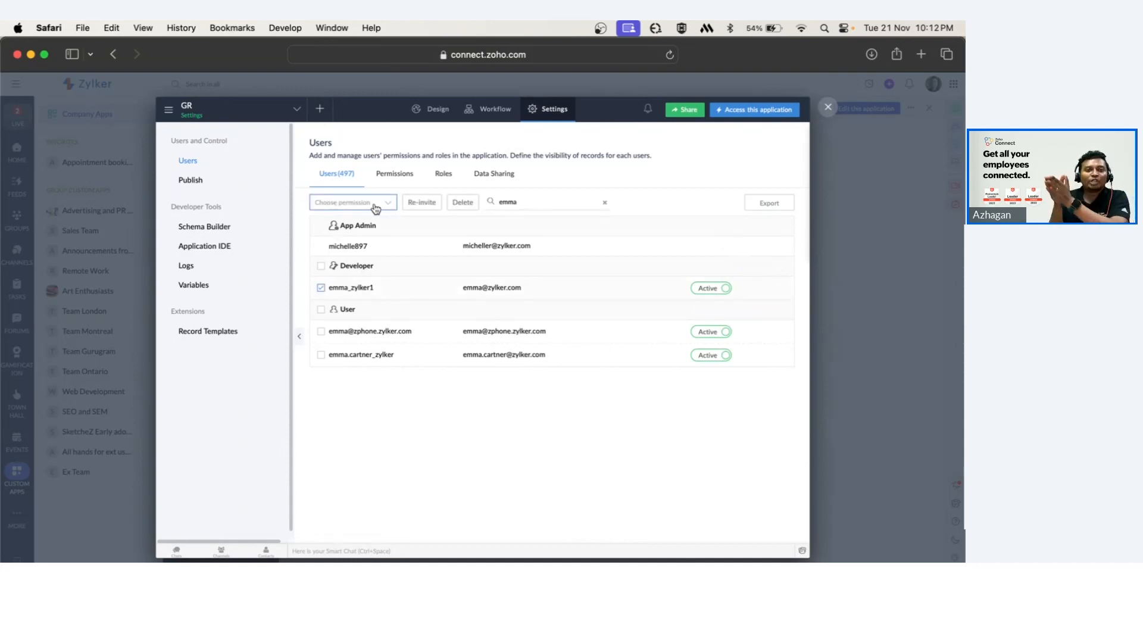
pyautogui.click(340, 337)
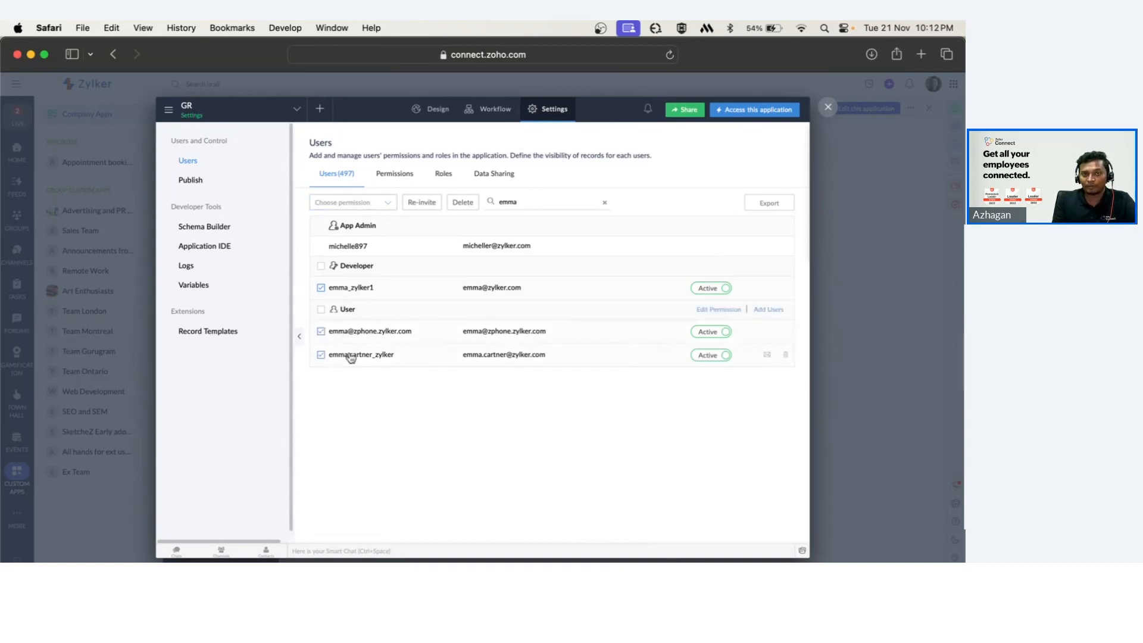
pyautogui.click(359, 207)
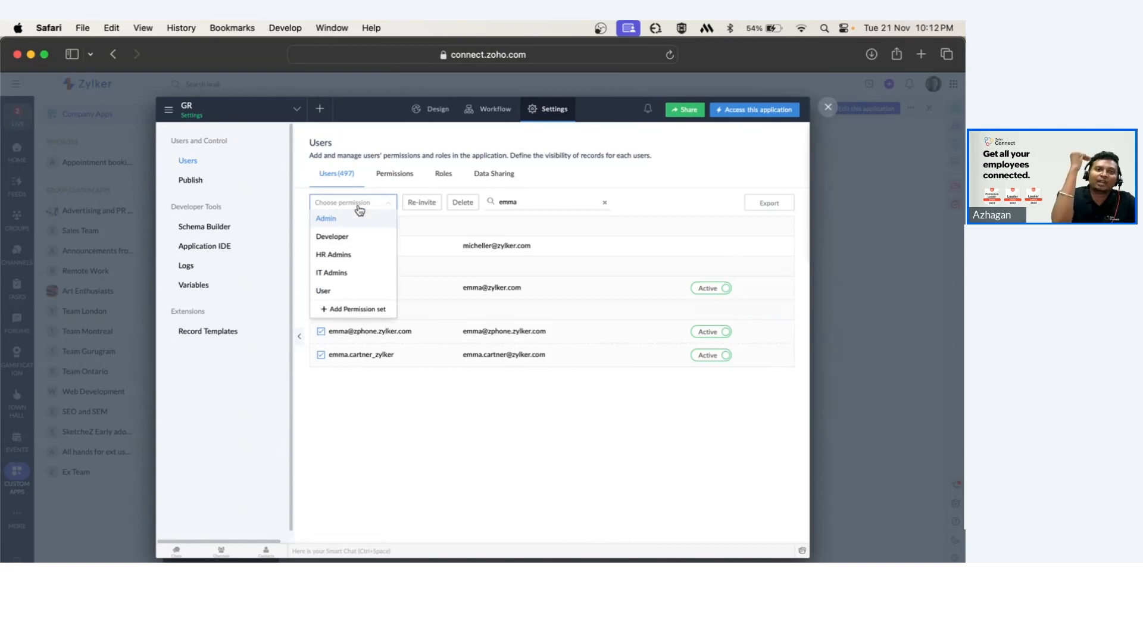
pyautogui.click(352, 254)
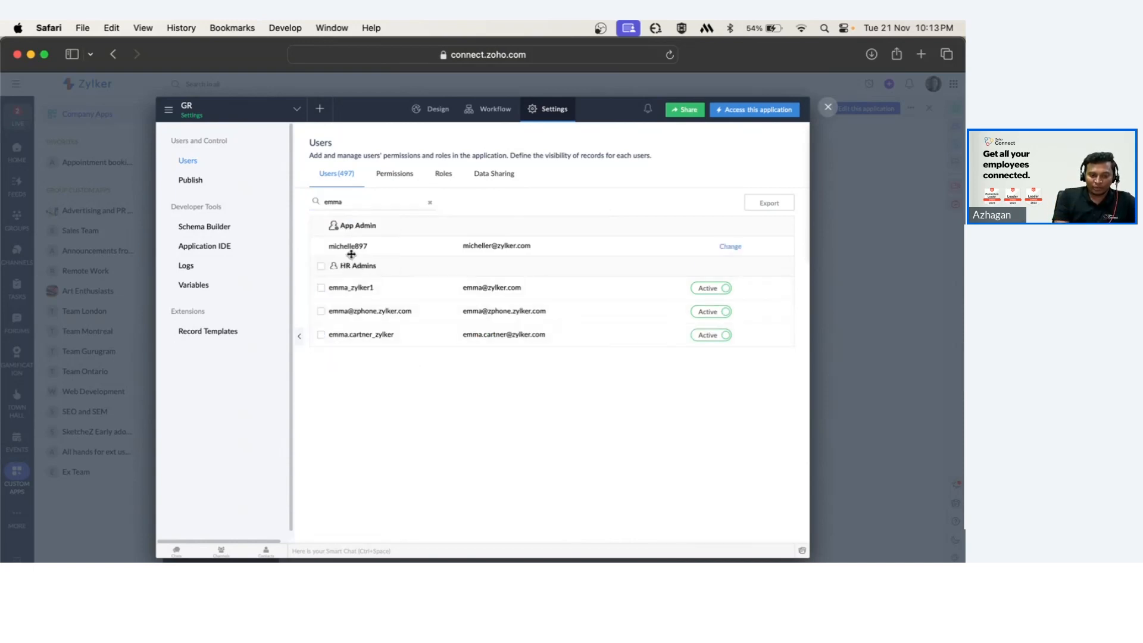
# Reopen the HR Admins and User permission profiles to review their Grievance report access.
pyautogui.moveTo(340, 267); pyautogui.dragTo(378, 268)
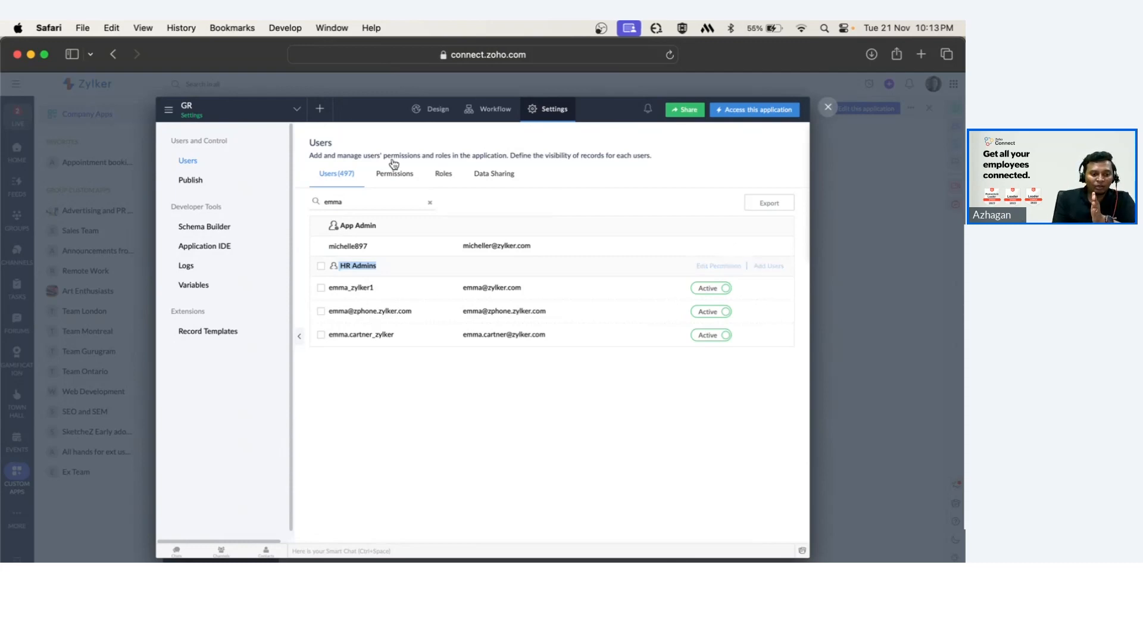
pyautogui.click(387, 180)
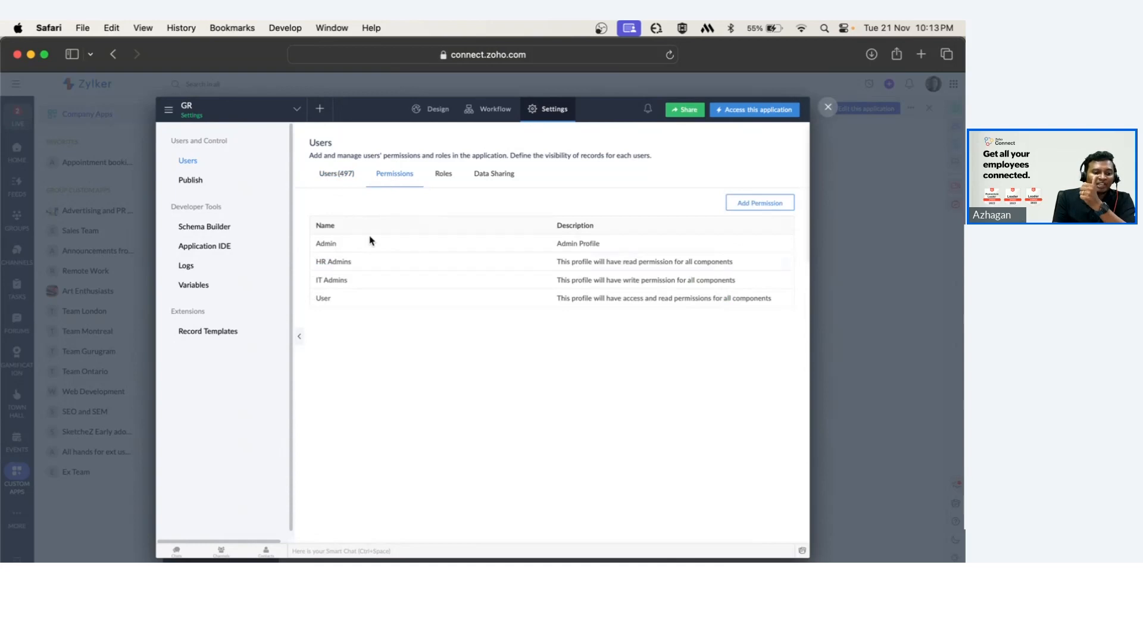
pyautogui.click(334, 262)
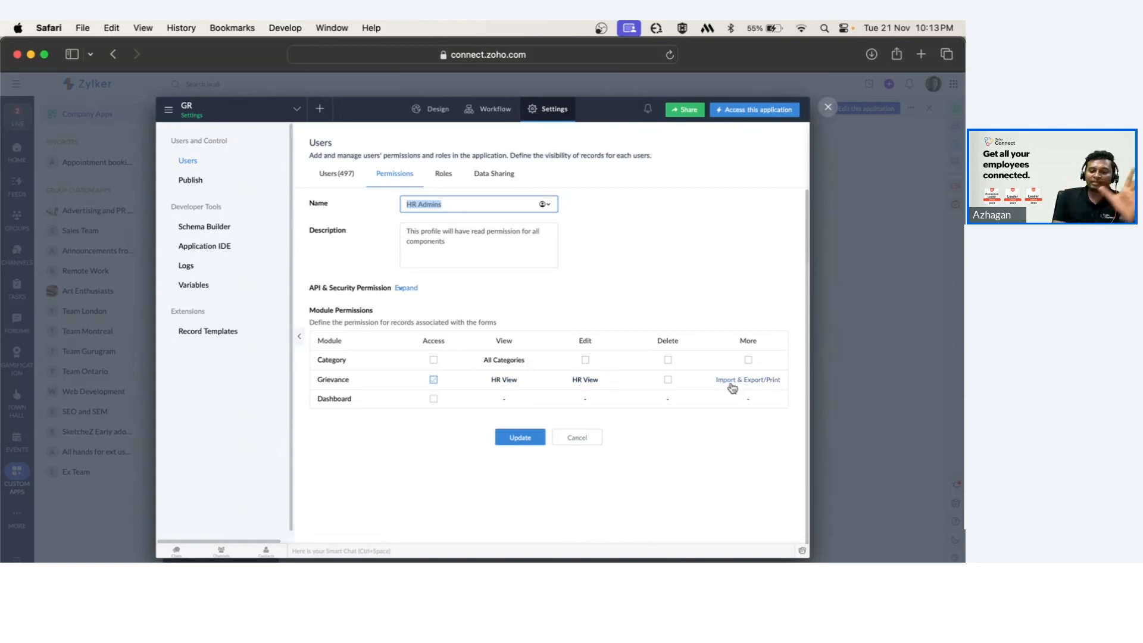
pyautogui.click(578, 441)
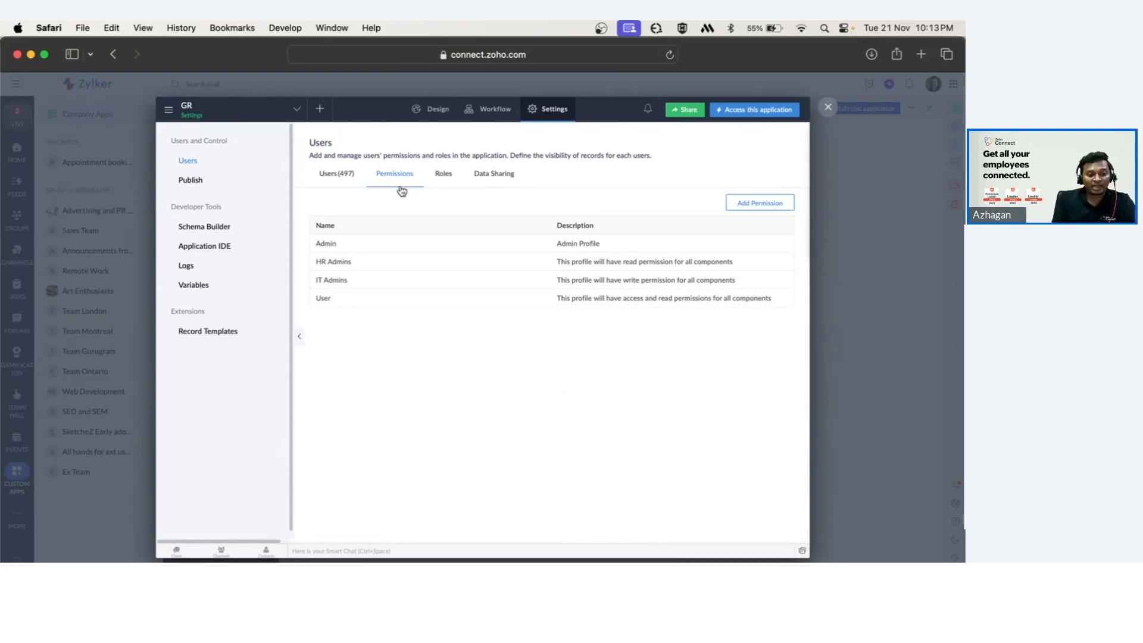
pyautogui.click(323, 299)
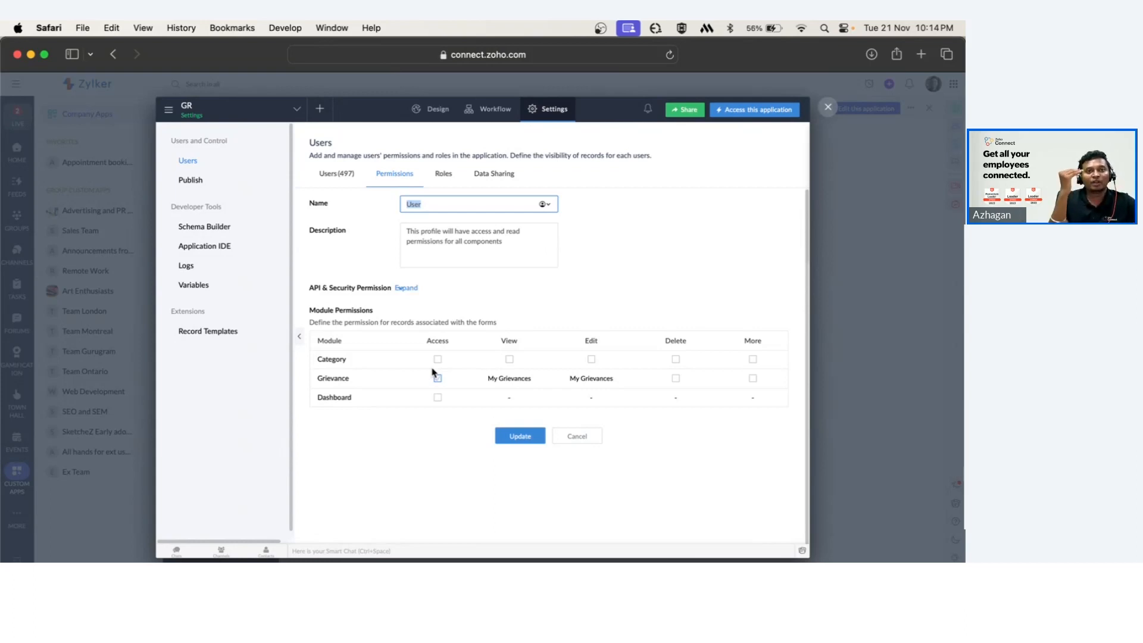
pyautogui.click(601, 443)
# Create a new blank page component named Admin Dashboard from the app's design view.
pyautogui.click(424, 110)
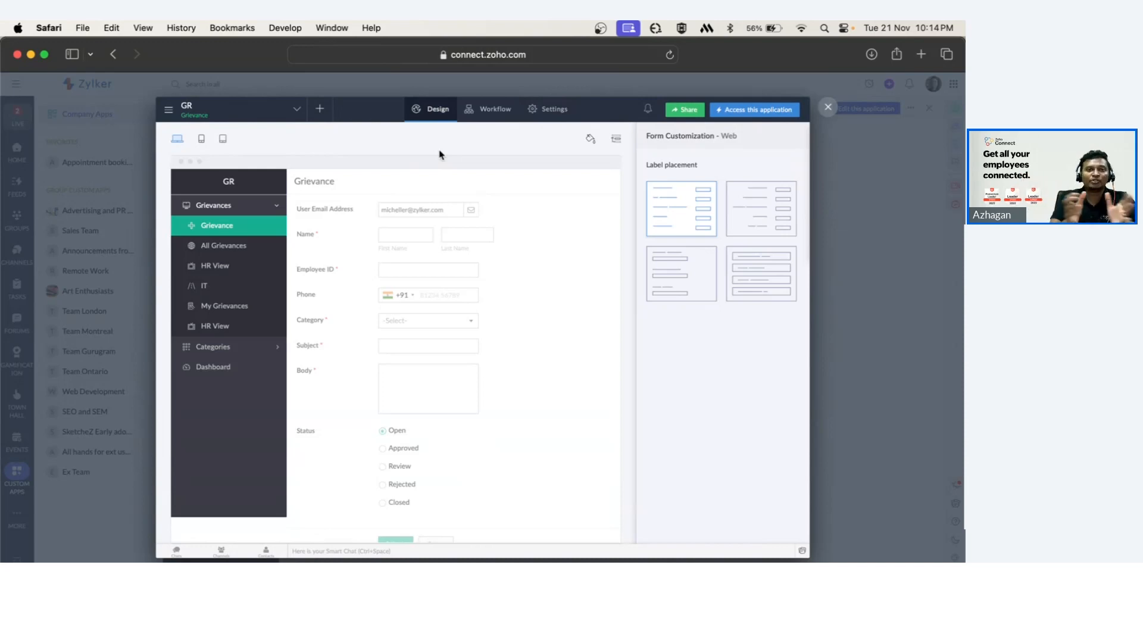
pyautogui.click(210, 367)
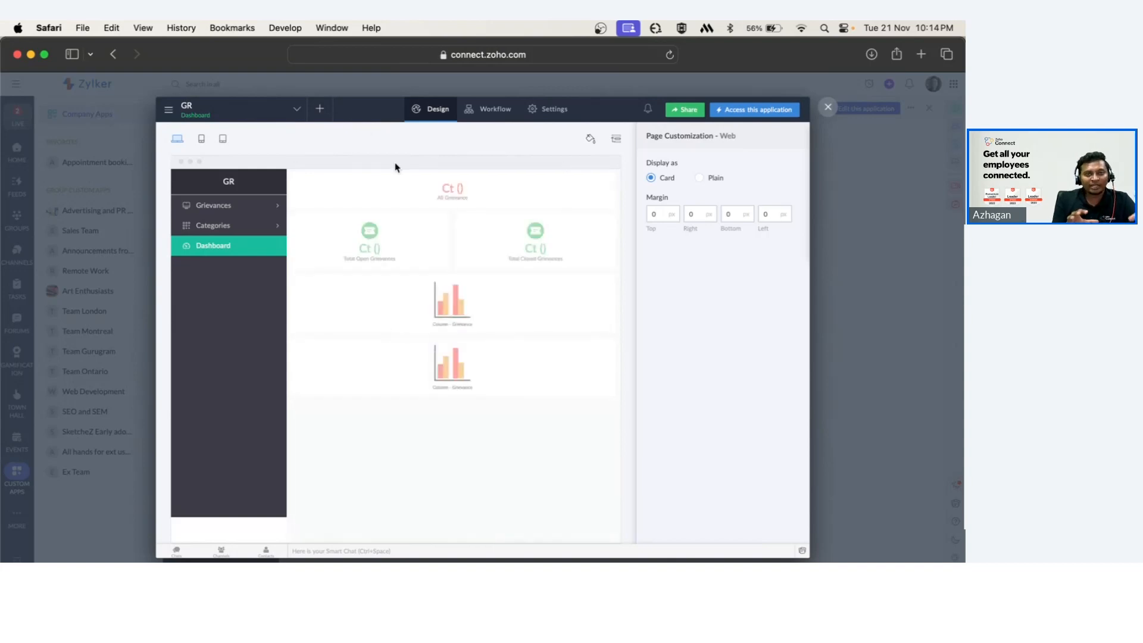
pyautogui.click(319, 112)
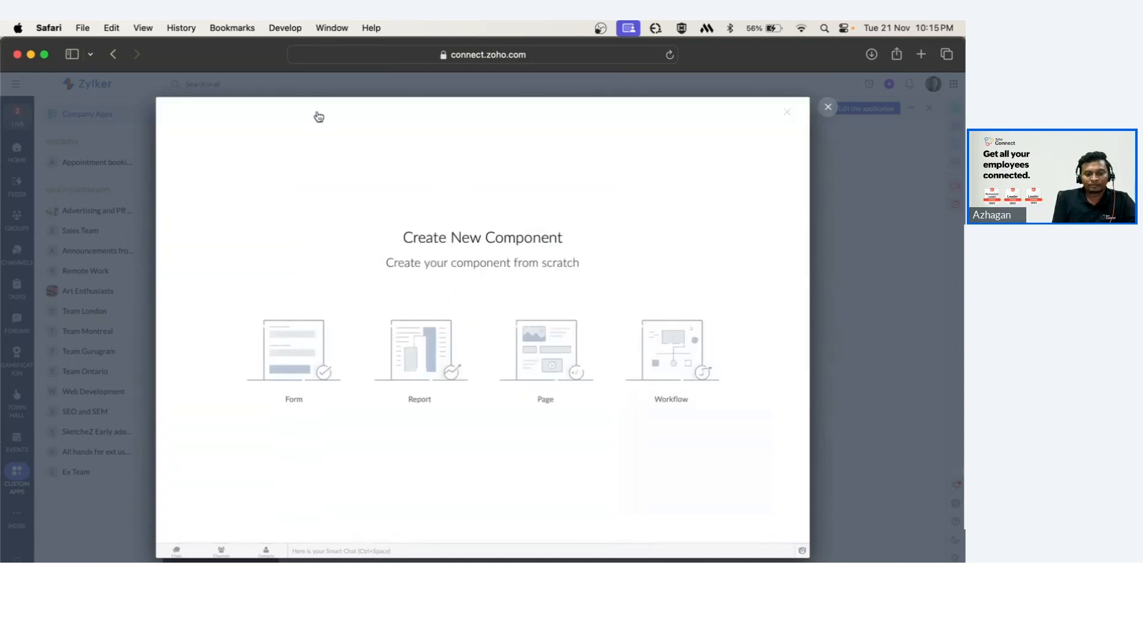
pyautogui.click(563, 375)
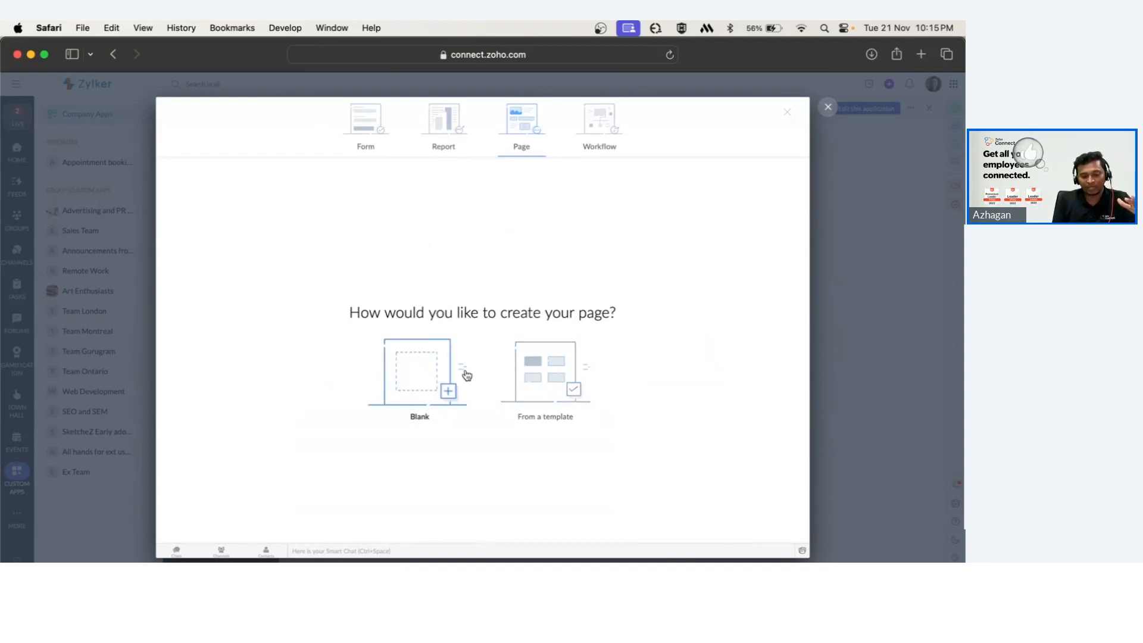
pyautogui.click(434, 363)
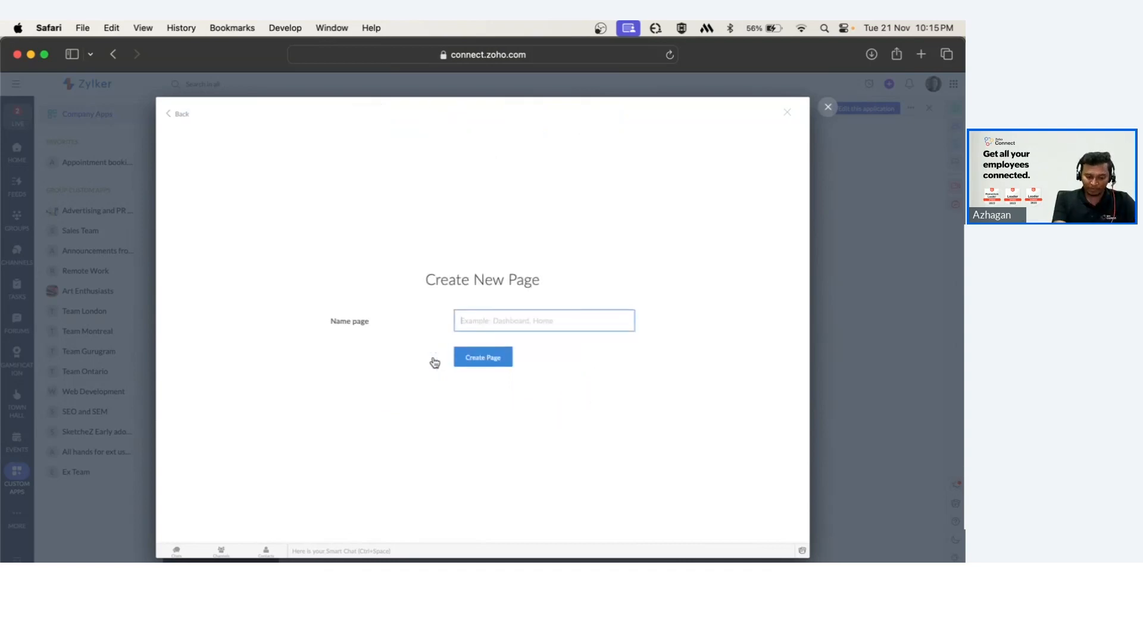
pyautogui.write('Admin ')
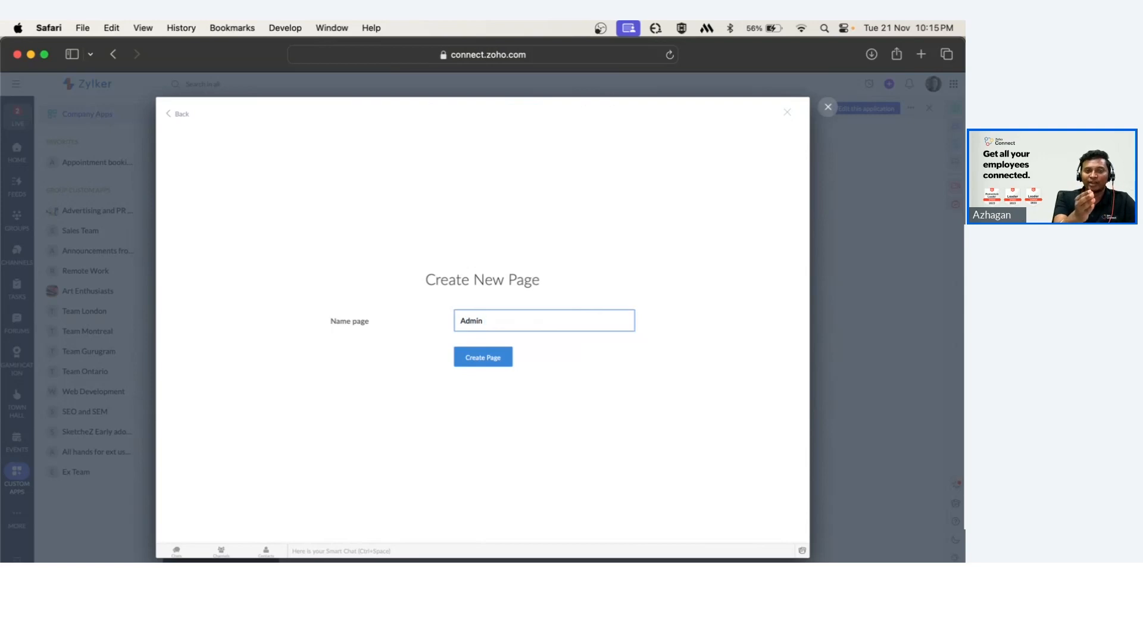
pyautogui.write('Dashboard')
pyautogui.press('Return')
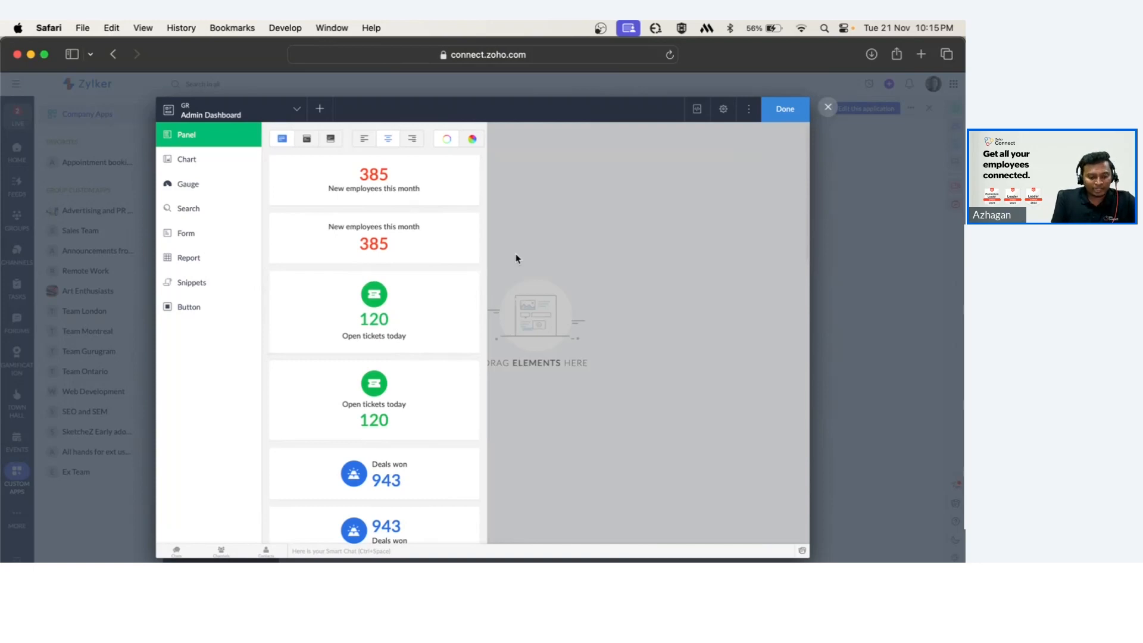
# Browse the page builder's element categories, including Panel, Chart, Gauge, Search and Form.
pyautogui.press('super+equal')
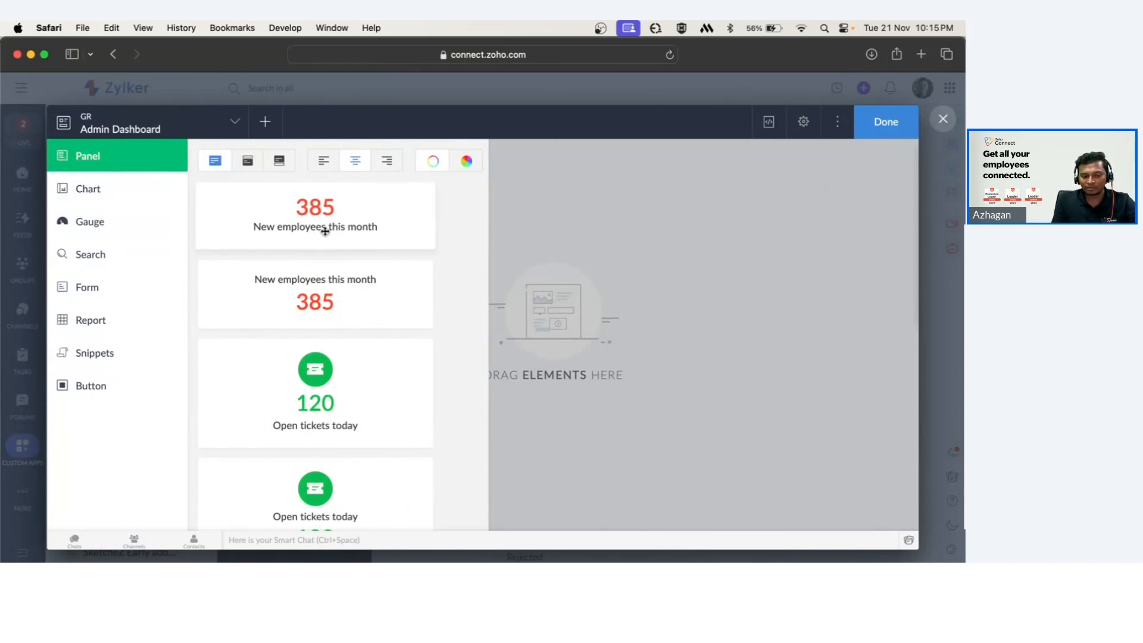
pyautogui.scroll(-10, 311, 298)
pyautogui.click(84, 187)
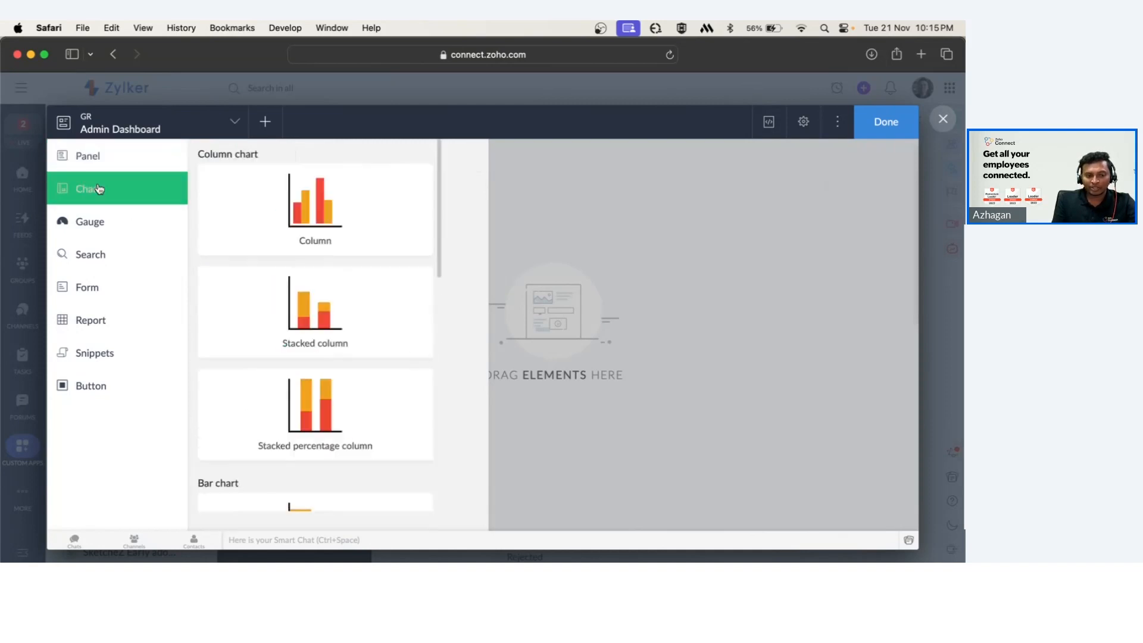
pyautogui.scroll(-2, 450, 309)
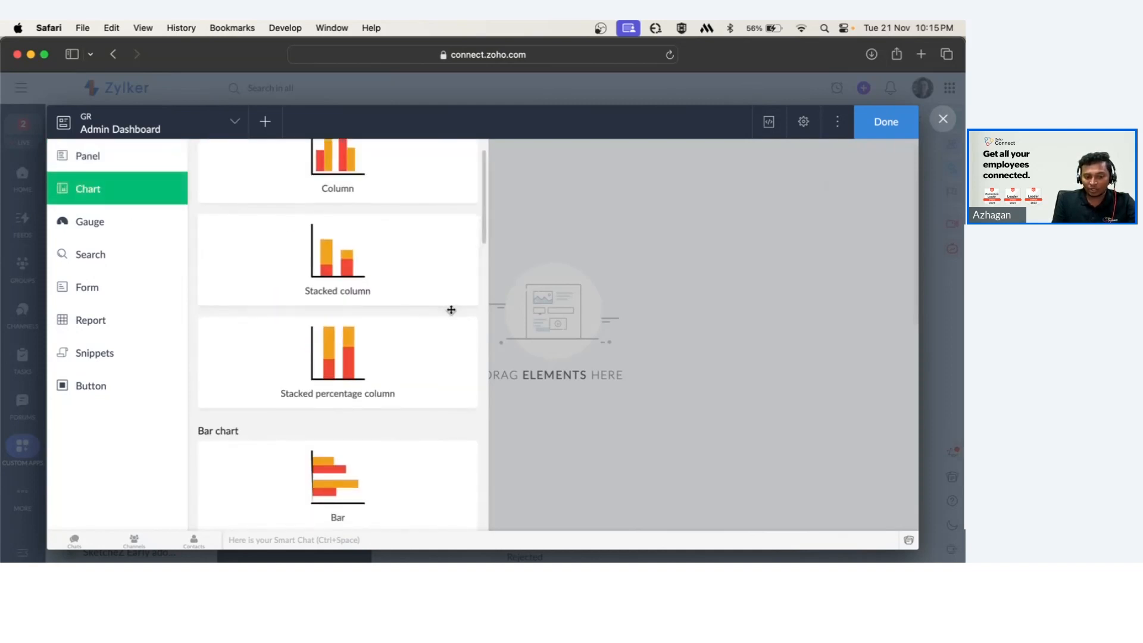
pyautogui.scroll(-4, 451, 310)
pyautogui.scroll(-6, 409, 429)
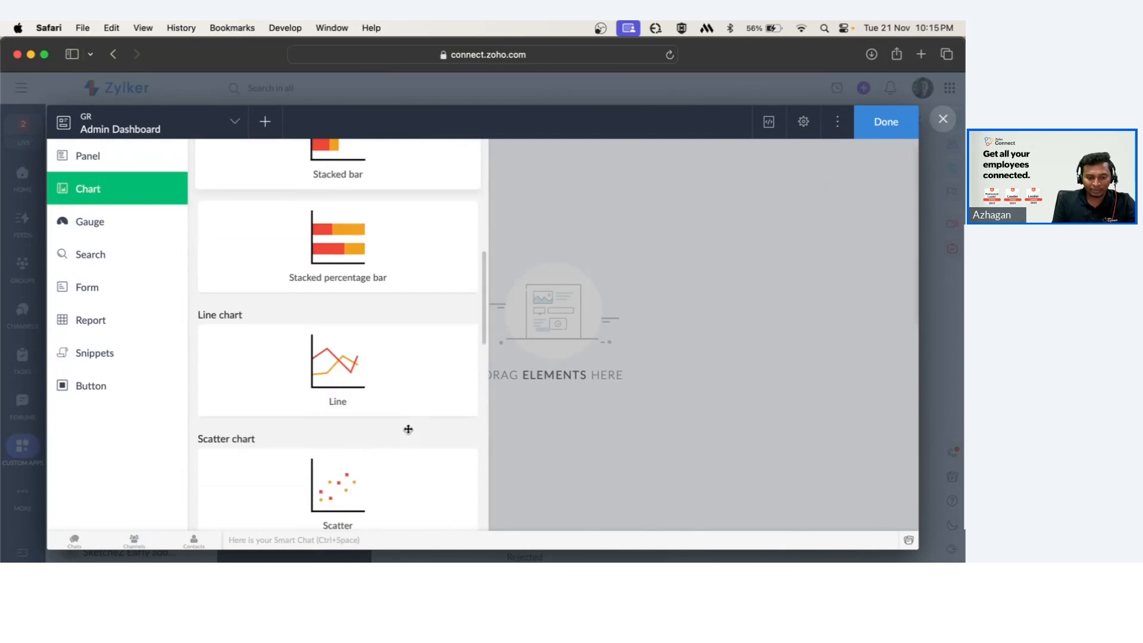
pyautogui.click(119, 230)
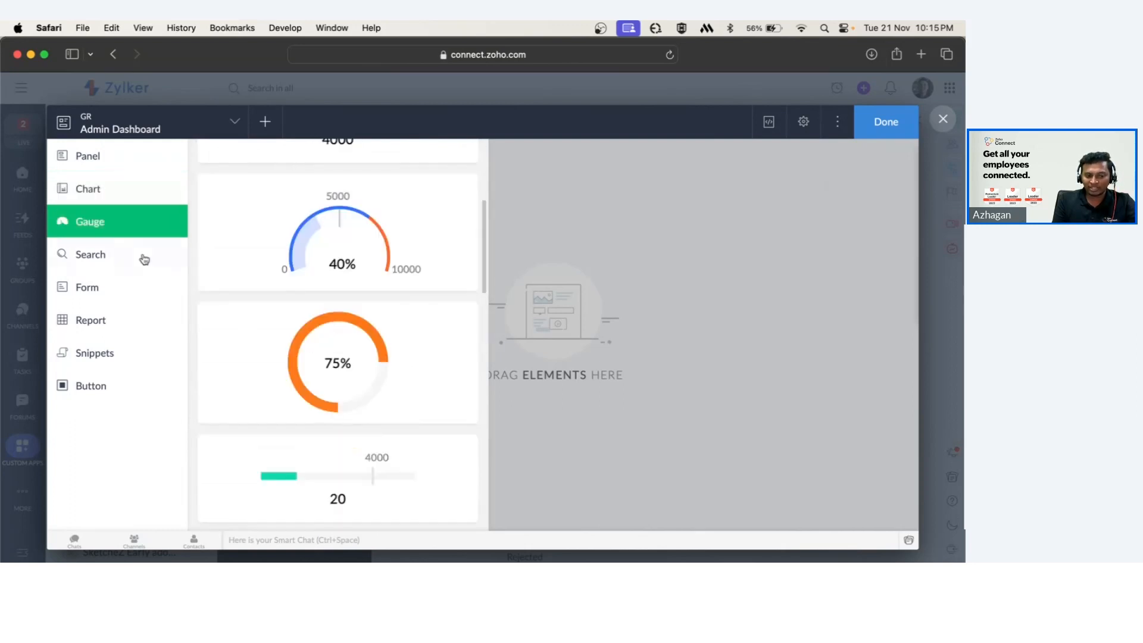
pyautogui.click(131, 263)
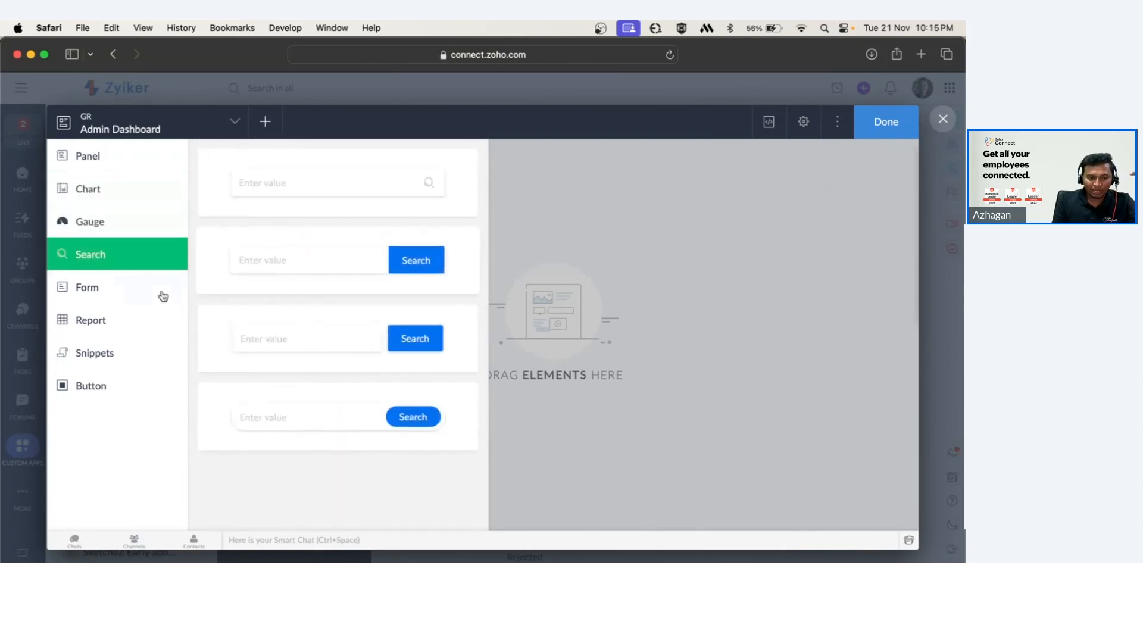
pyautogui.click(116, 296)
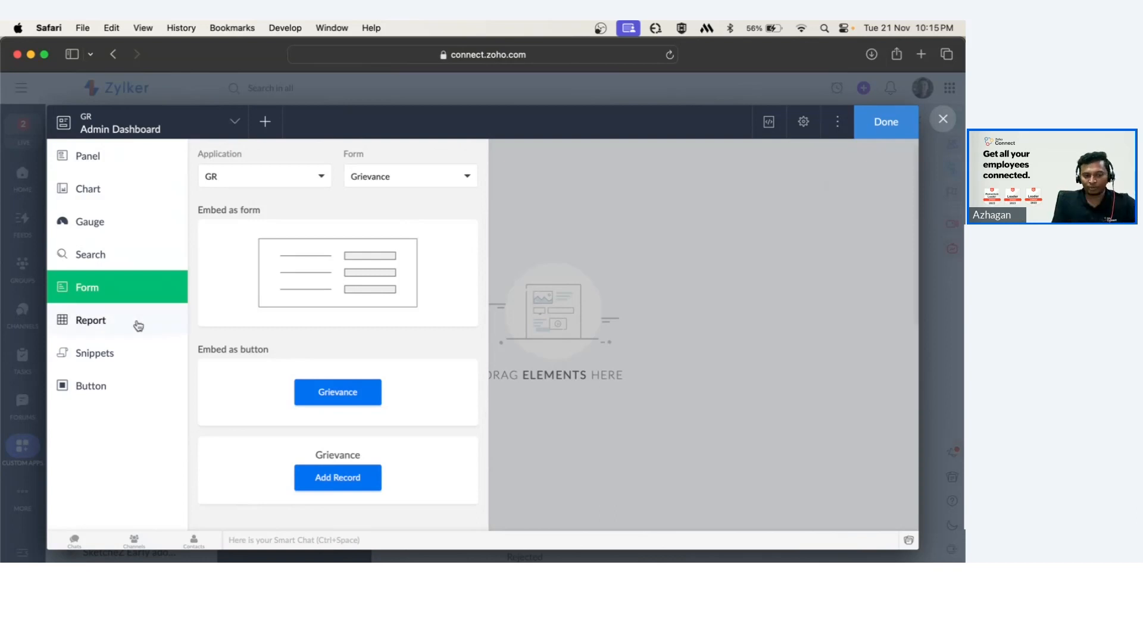
pyautogui.click(114, 162)
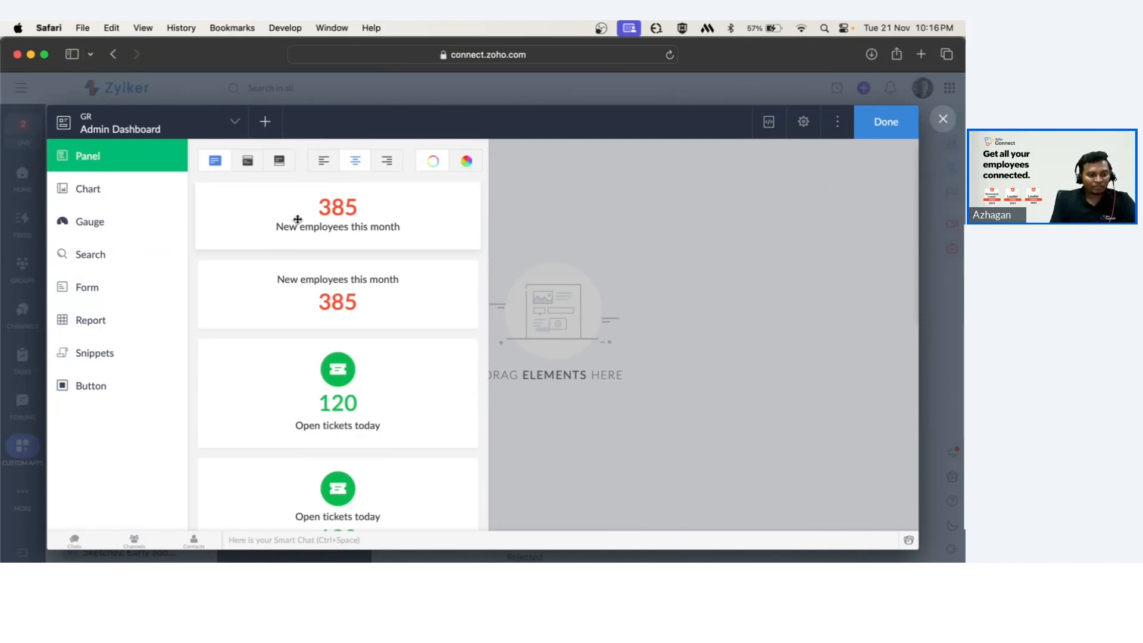
# Add the open-tickets icon panel preset to the page and set its number to count records of the Grievance form.
pyautogui.moveTo(337, 380); pyautogui.dragTo(425, 263)
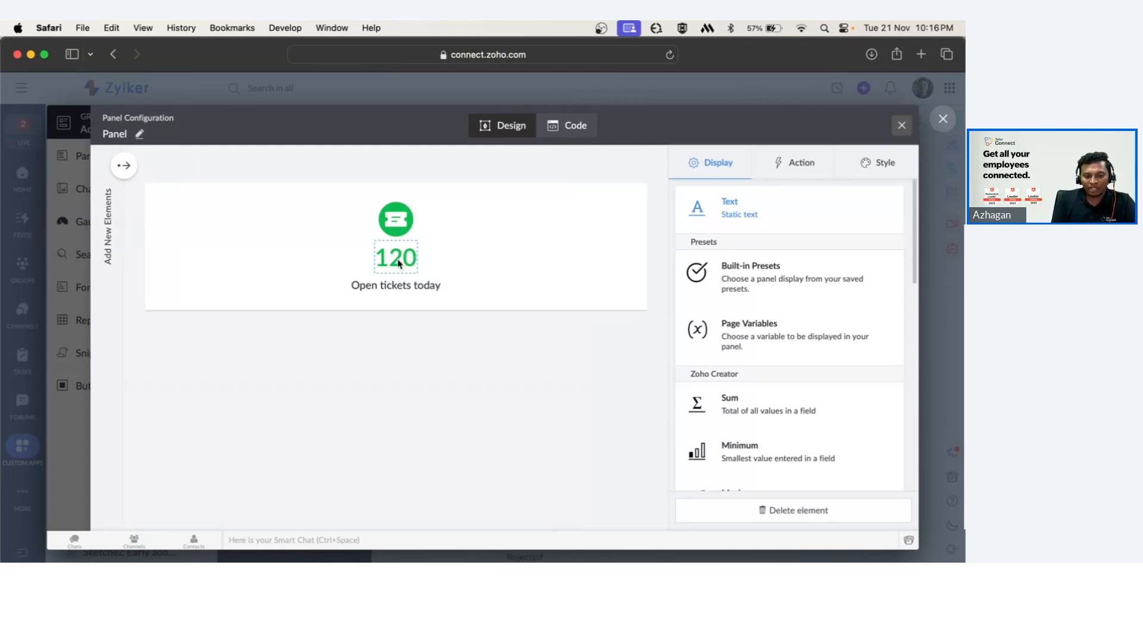
pyautogui.click(401, 288)
pyautogui.click(398, 253)
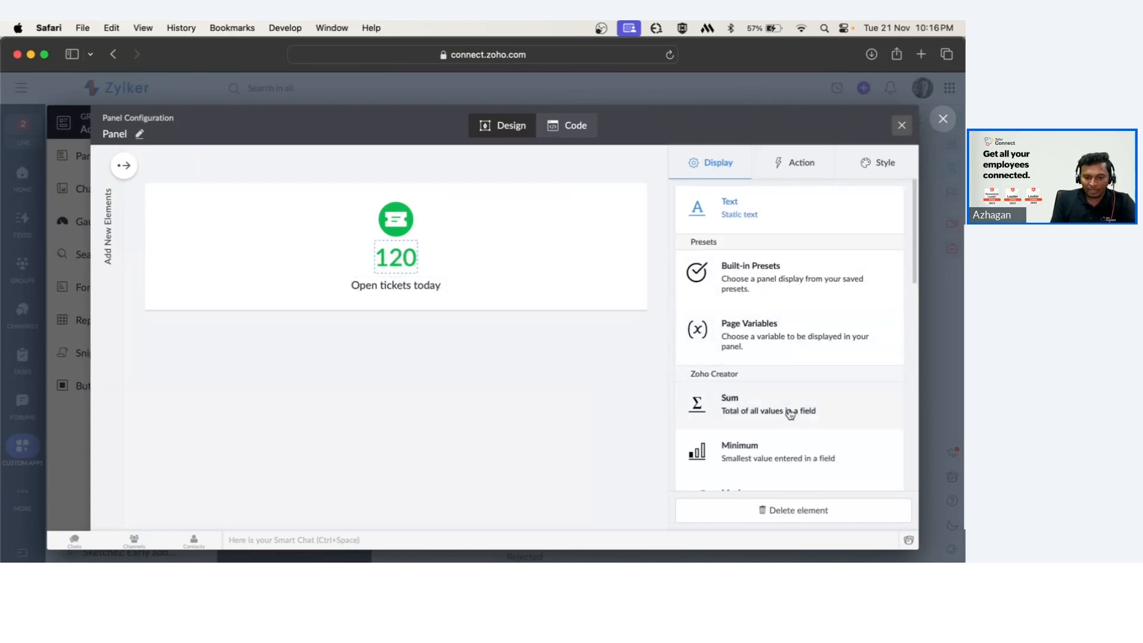
pyautogui.scroll(-1, 787, 419)
pyautogui.scroll(-5, 788, 419)
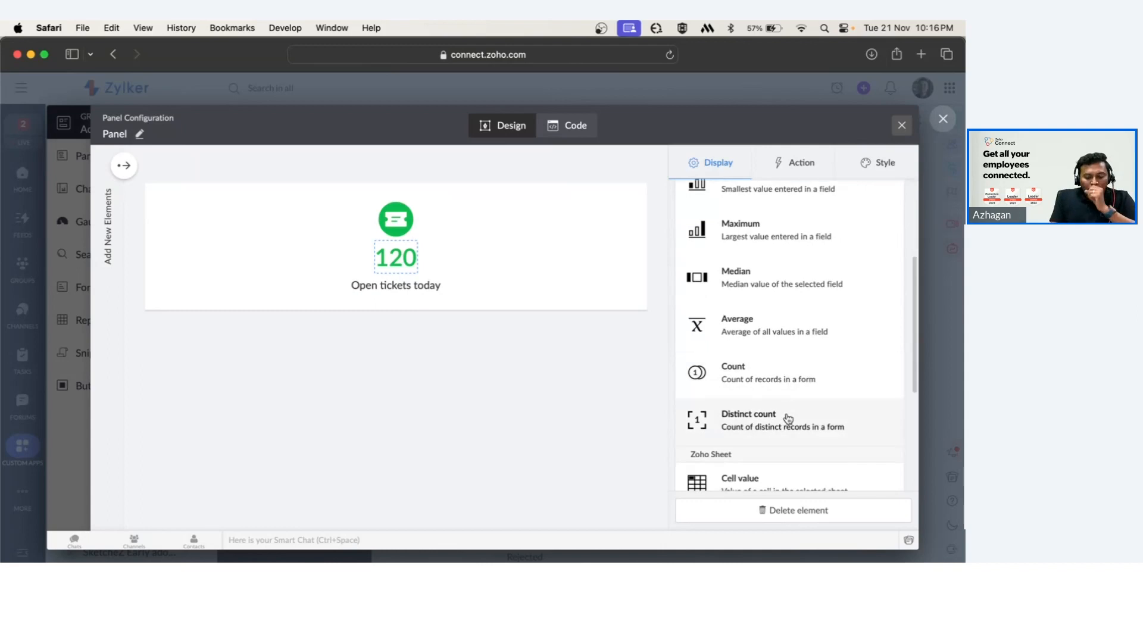
pyautogui.scroll(-4, 788, 419)
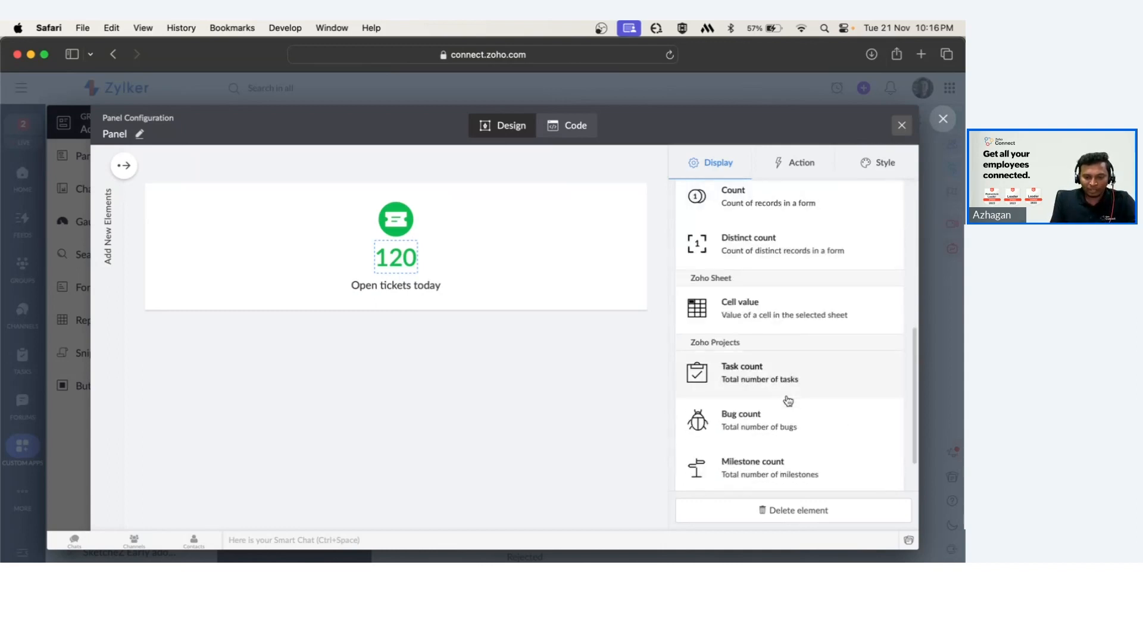
pyautogui.scroll(4, 789, 401)
pyautogui.scroll(5, 788, 400)
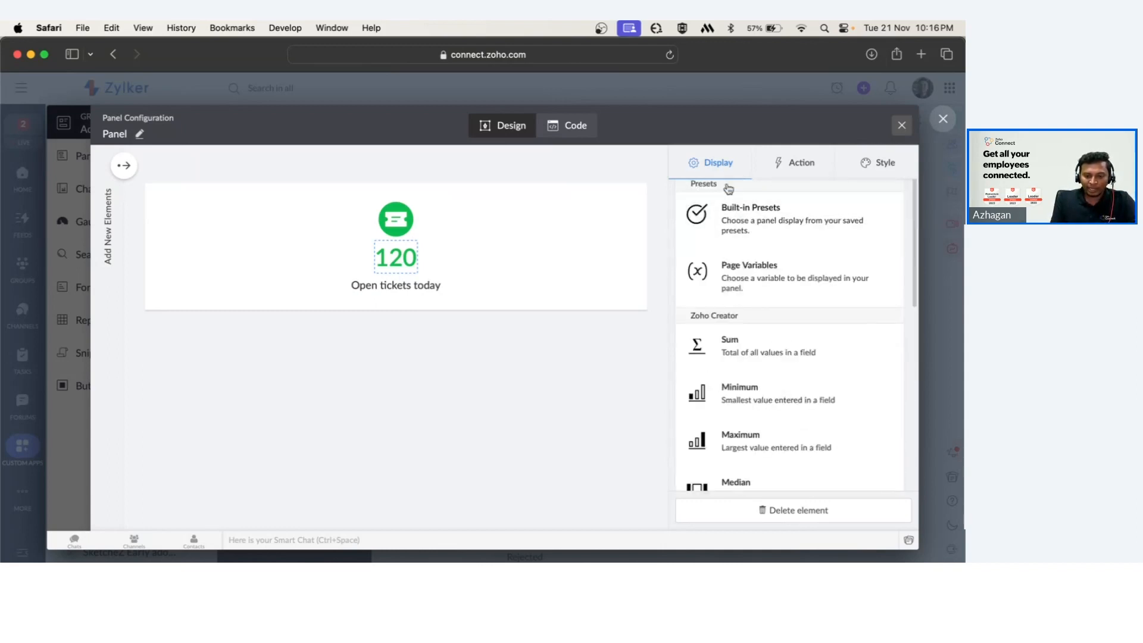
pyautogui.scroll(-1, 754, 355)
pyautogui.scroll(-3, 754, 355)
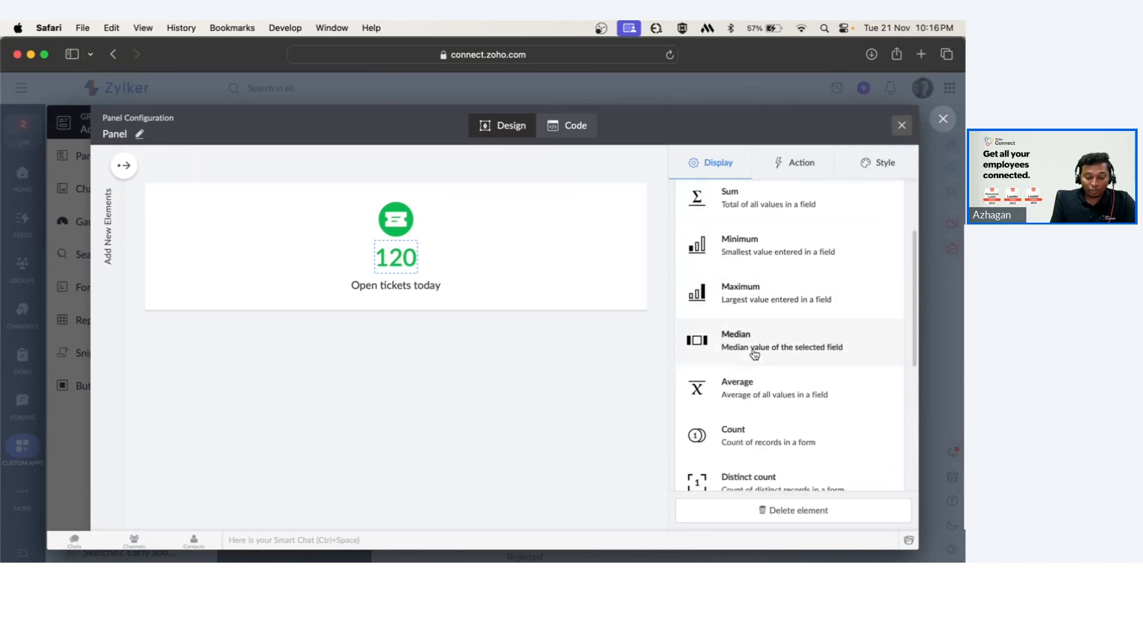
pyautogui.click(744, 453)
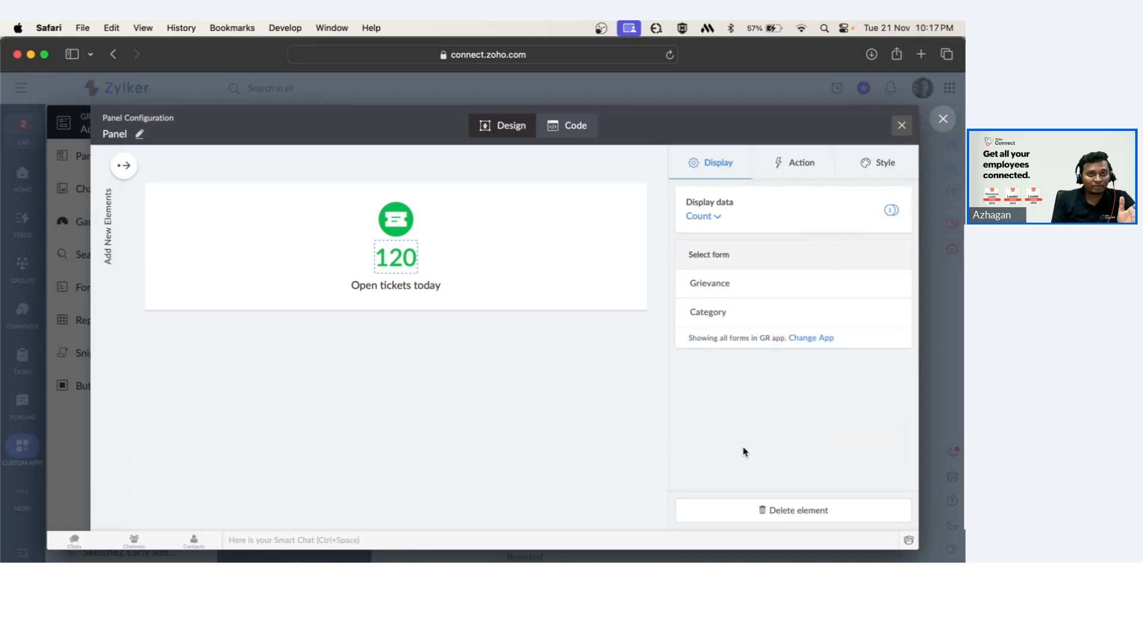
pyautogui.click(719, 285)
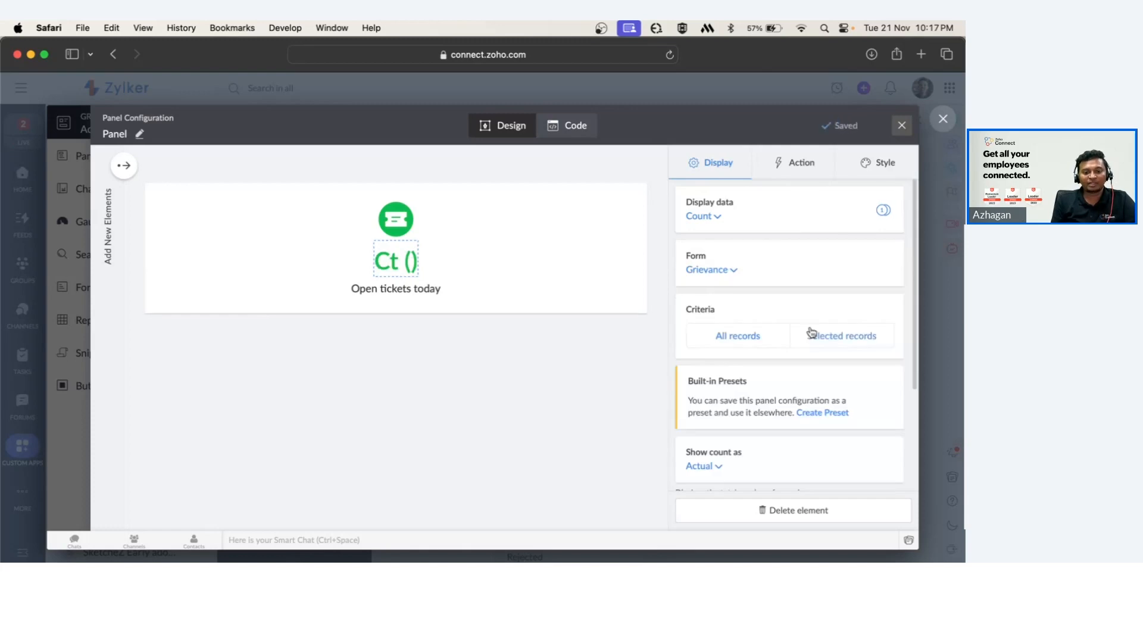
# Limit the panel's count to selected records where Status equals Approved.
pyautogui.scroll(-1, 818, 335)
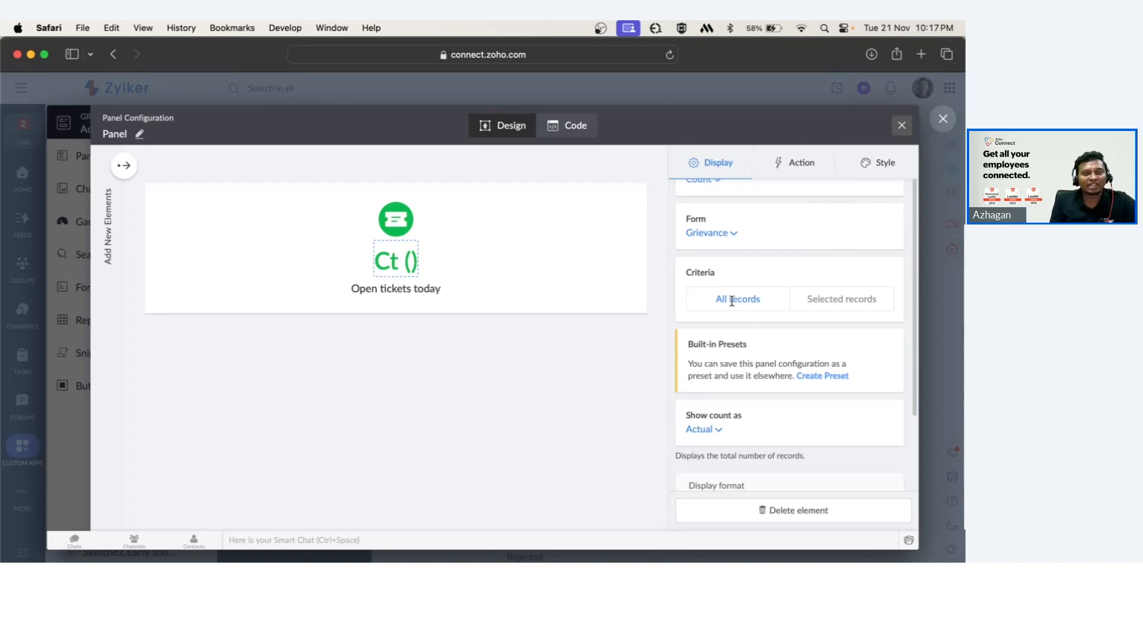
pyautogui.click(842, 300)
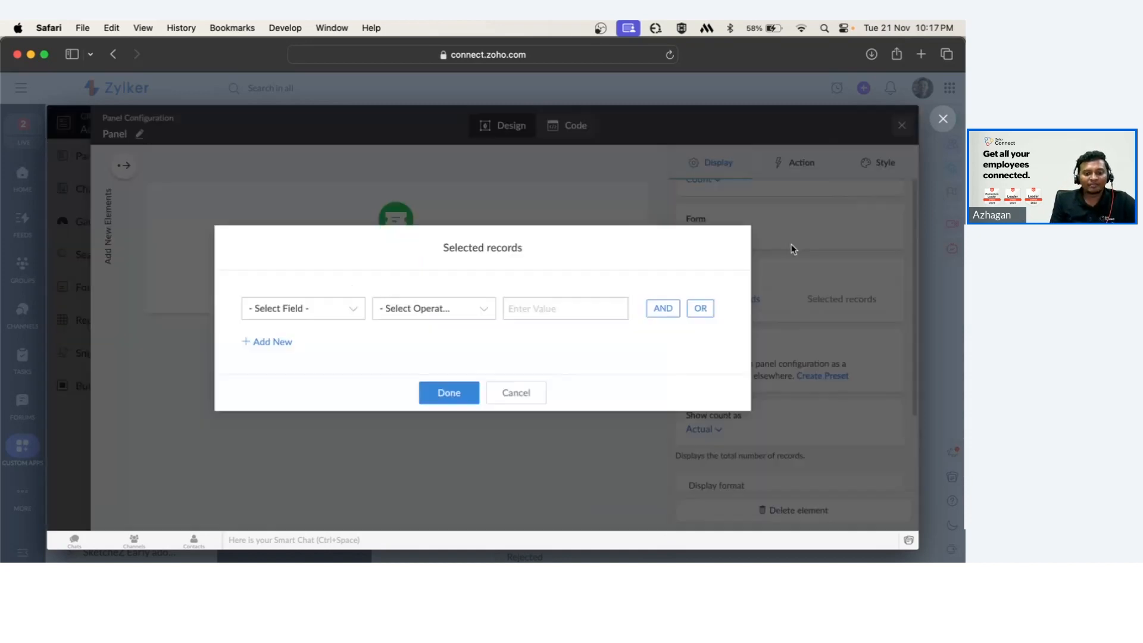
pyautogui.click(325, 318)
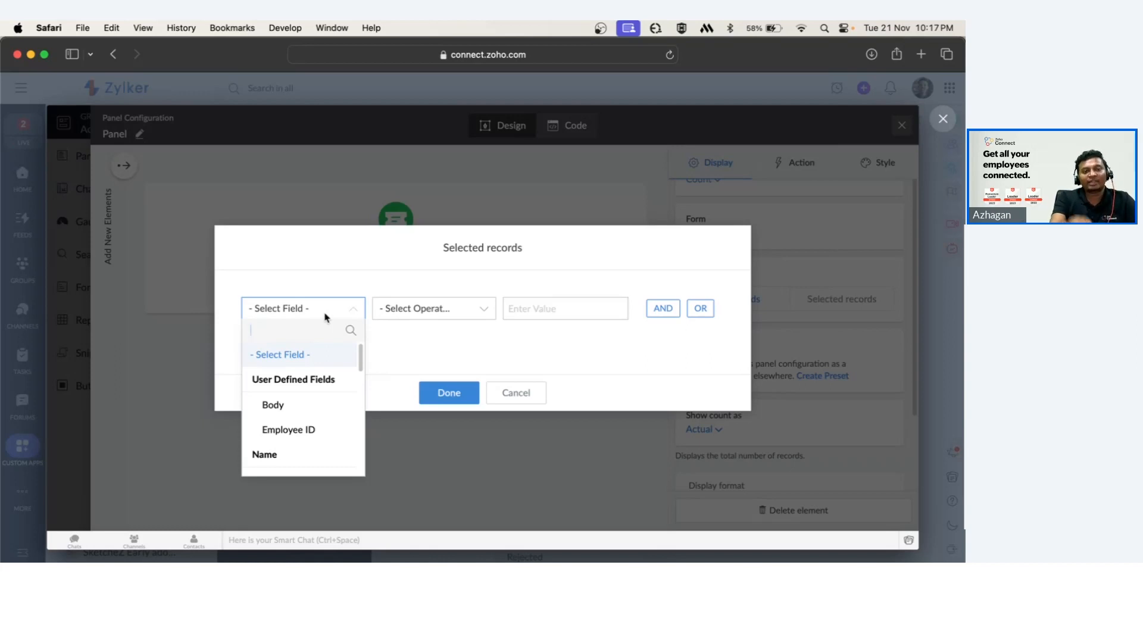
pyautogui.write('stat')
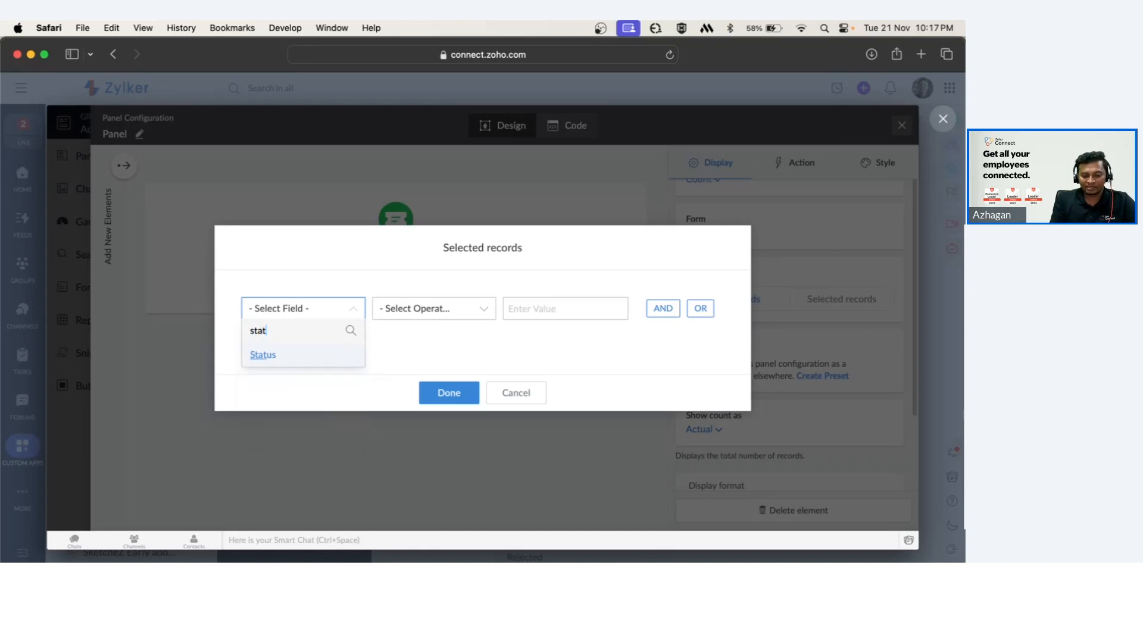
pyautogui.press('Return')
pyautogui.press('Down')
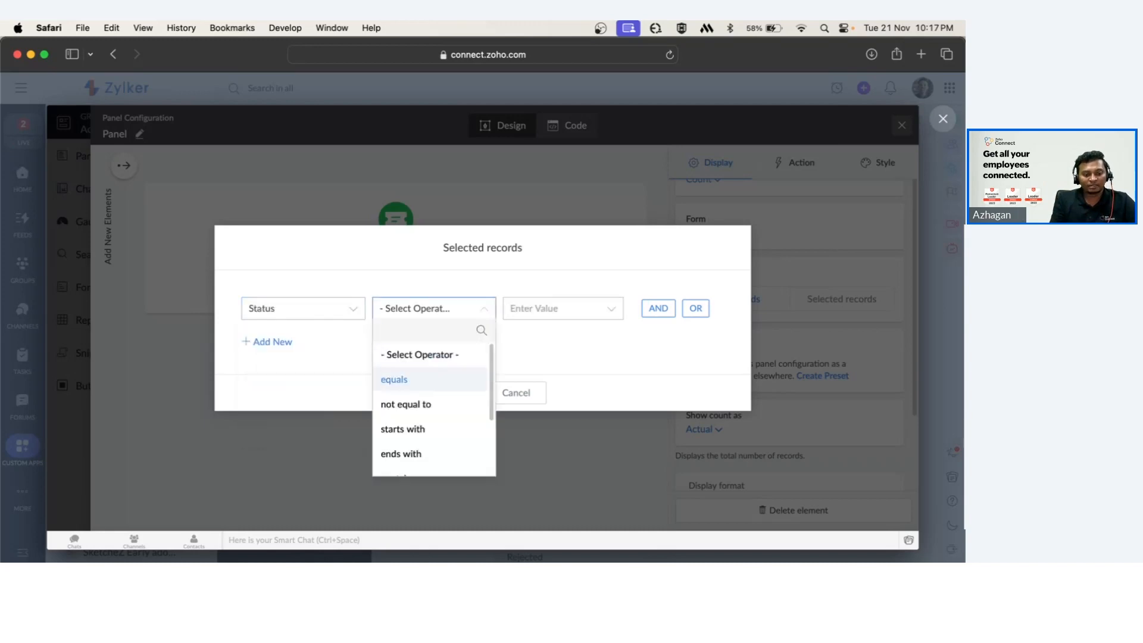
pyautogui.press('Return')
pyautogui.press('Down')
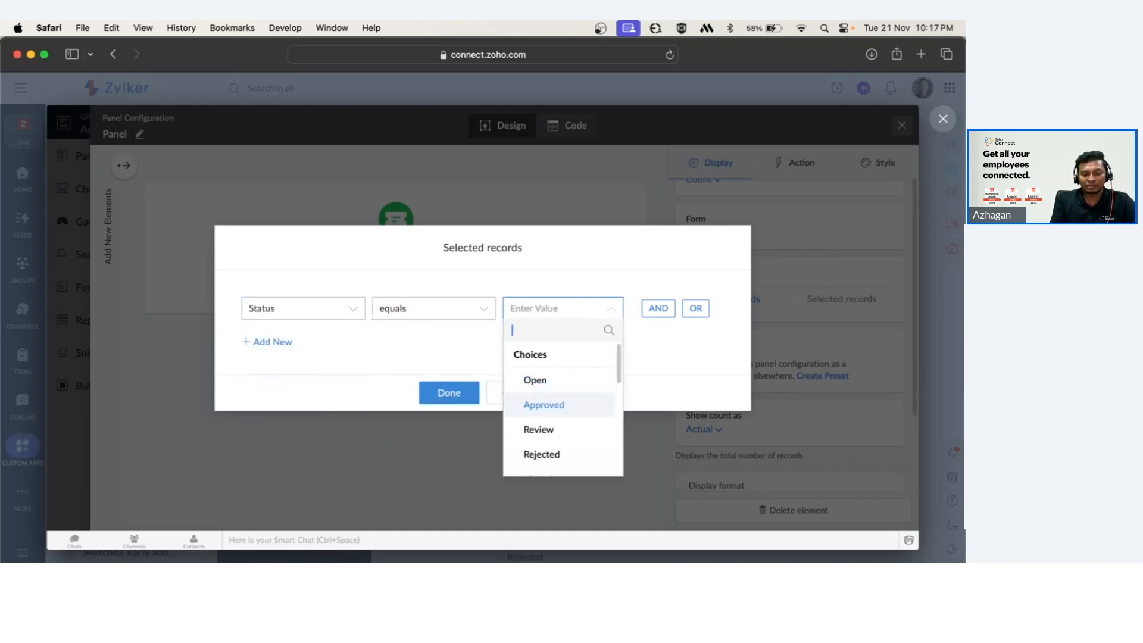
pyautogui.press('Return')
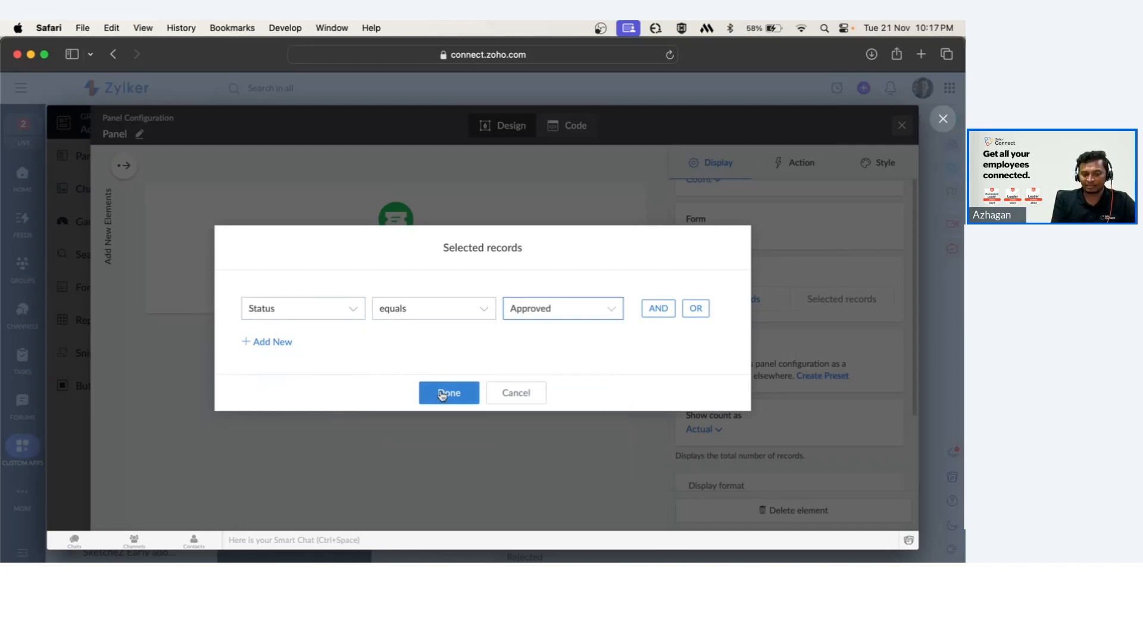
pyautogui.click(468, 393)
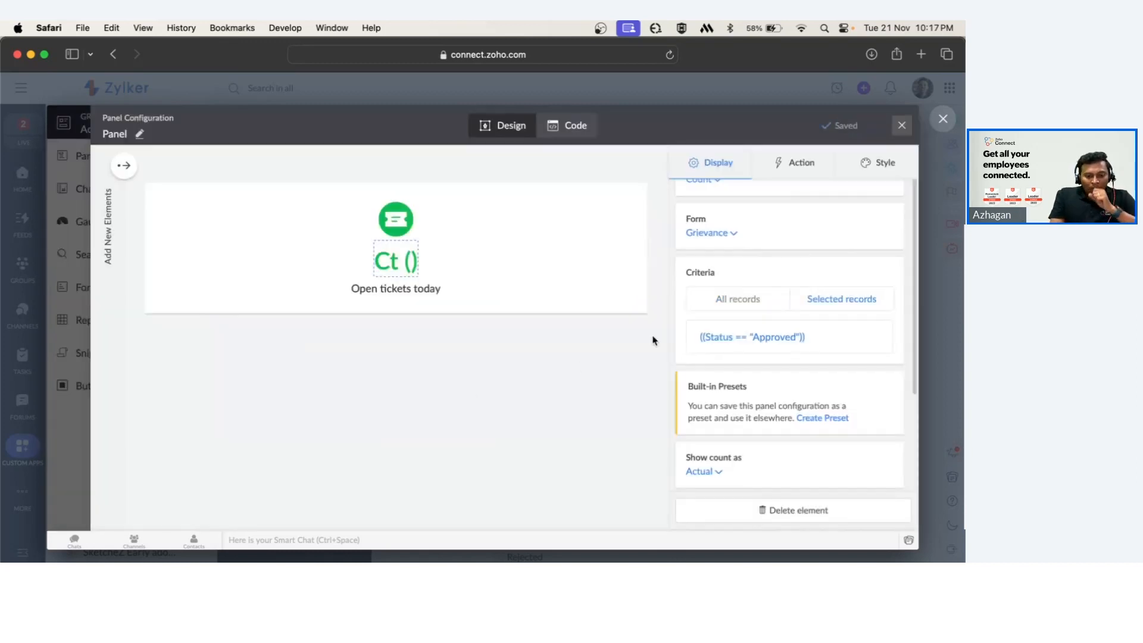
# Change the panel's caption to Approved Grievances and close the panel configuration.
pyautogui.click(393, 290)
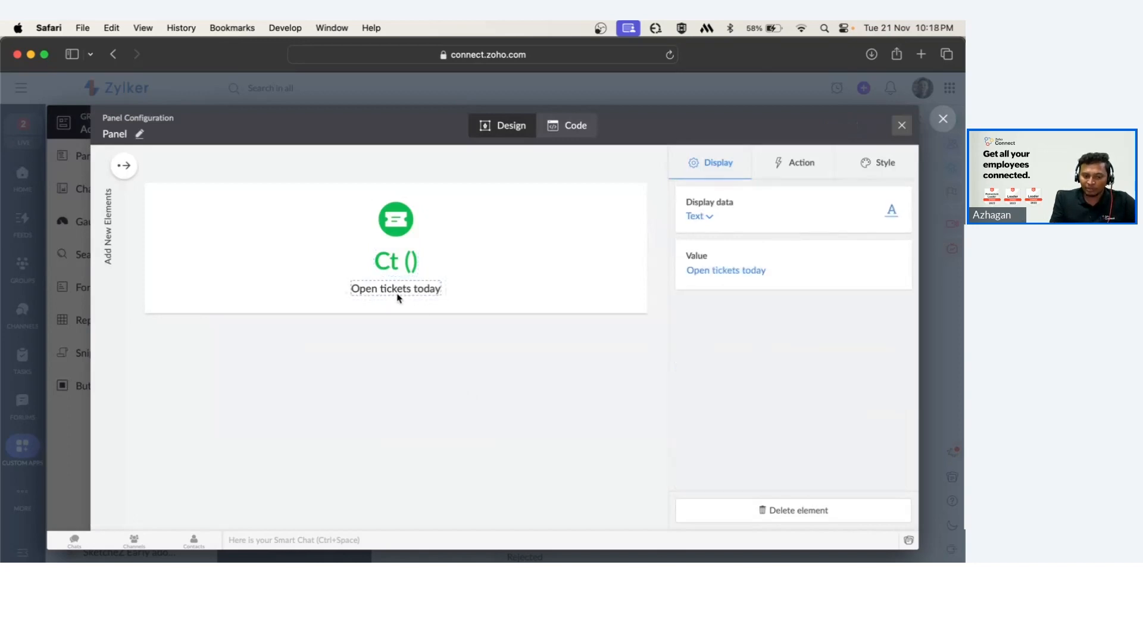
pyautogui.click(722, 272)
pyautogui.press('super+a')
pyautogui.press('BackSpace')
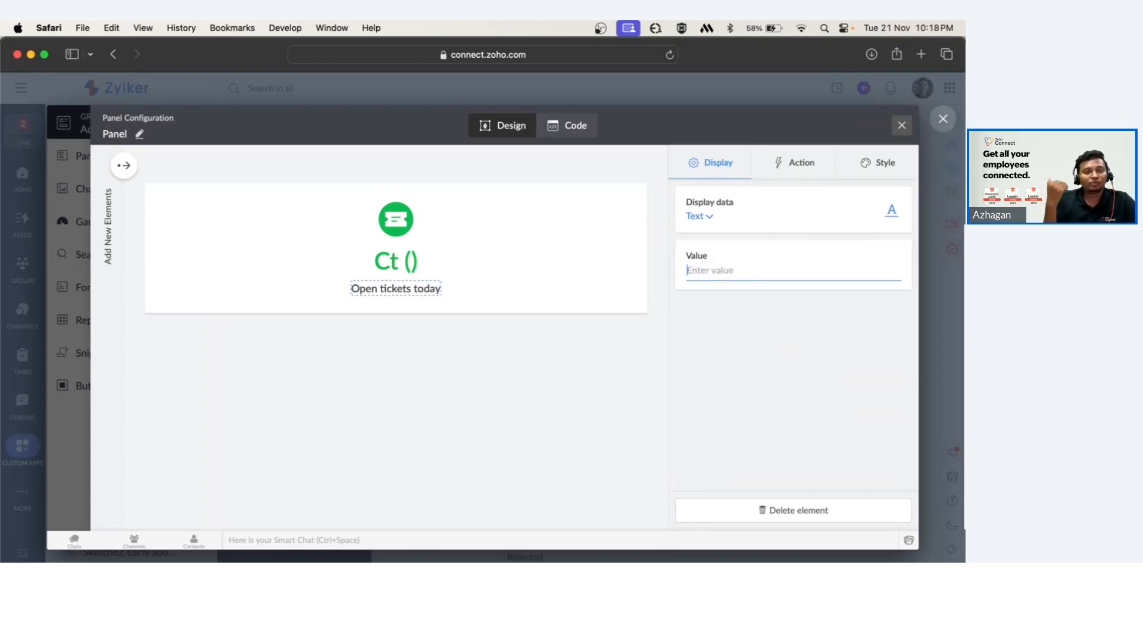
pyautogui.write('Approved G')
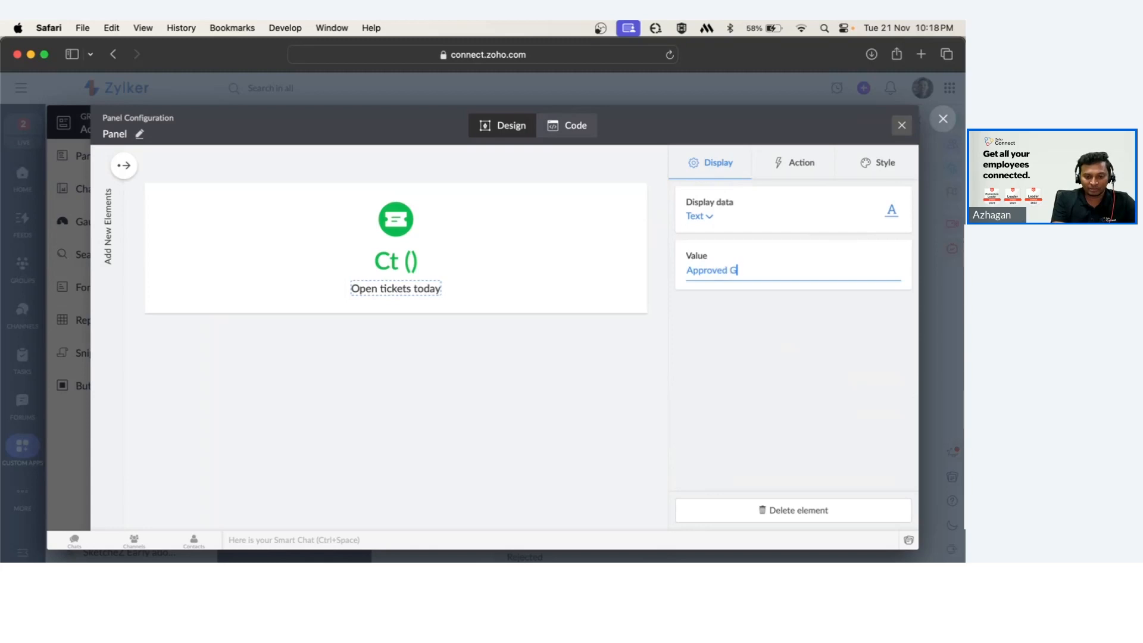
pyautogui.write('rievances')
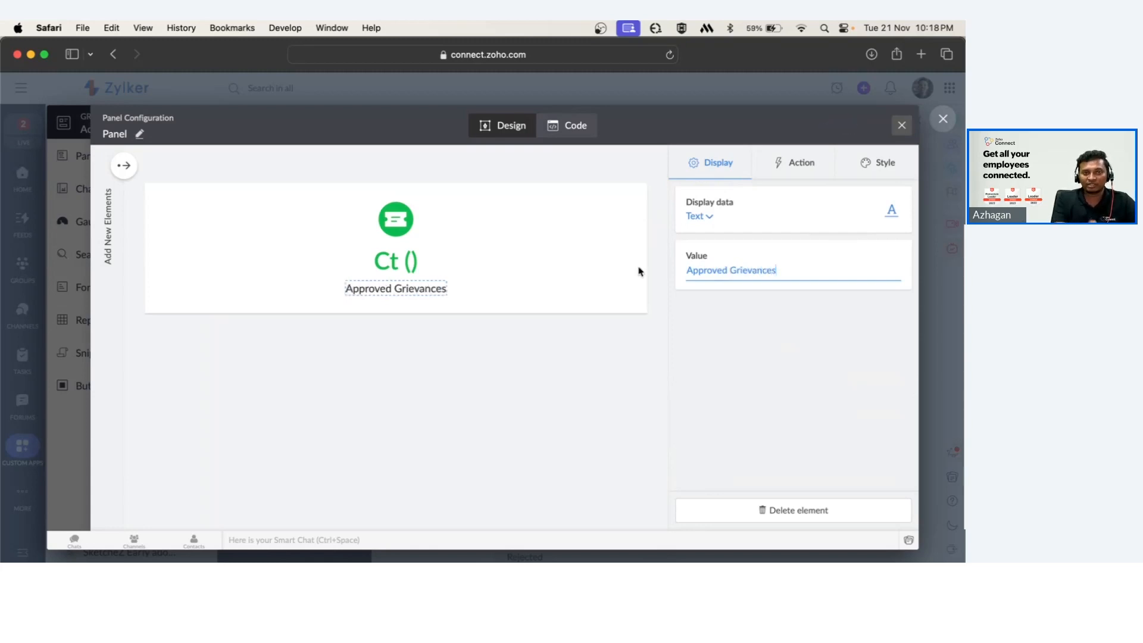
pyautogui.click(902, 126)
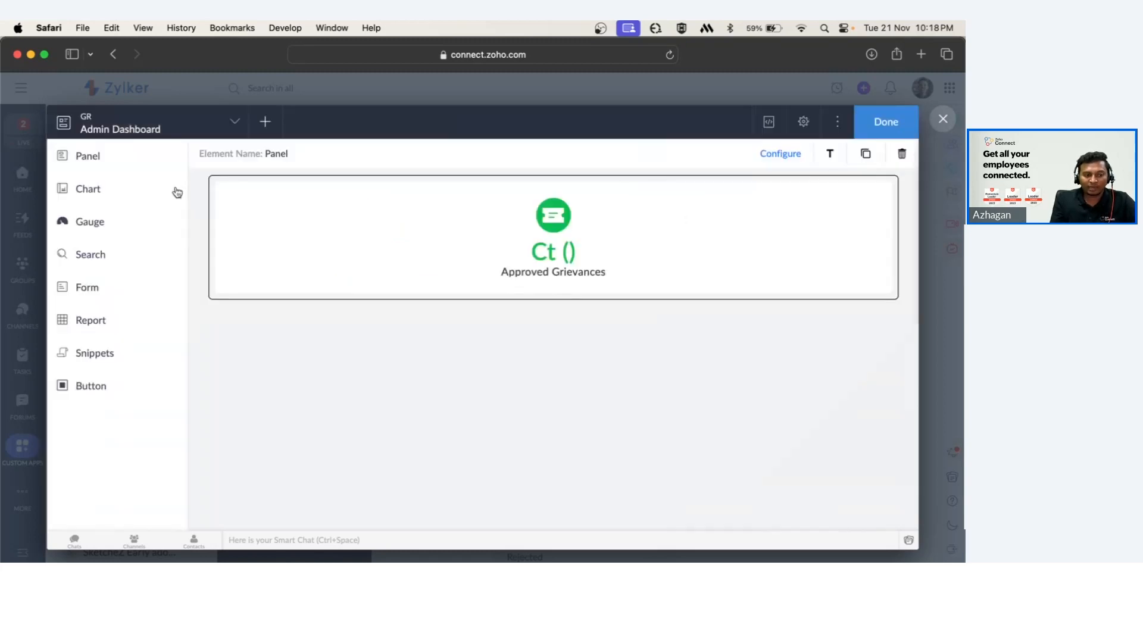
# Add a Column chart to the Admin Dashboard page below the panel.
pyautogui.click(145, 189)
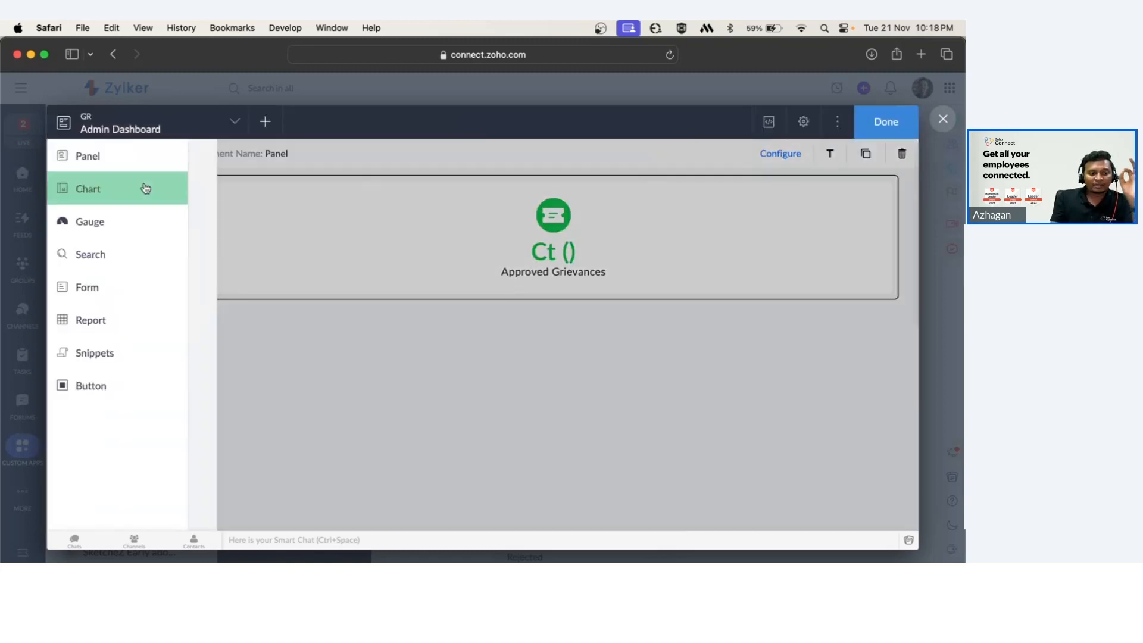
pyautogui.scroll(-3, 289, 359)
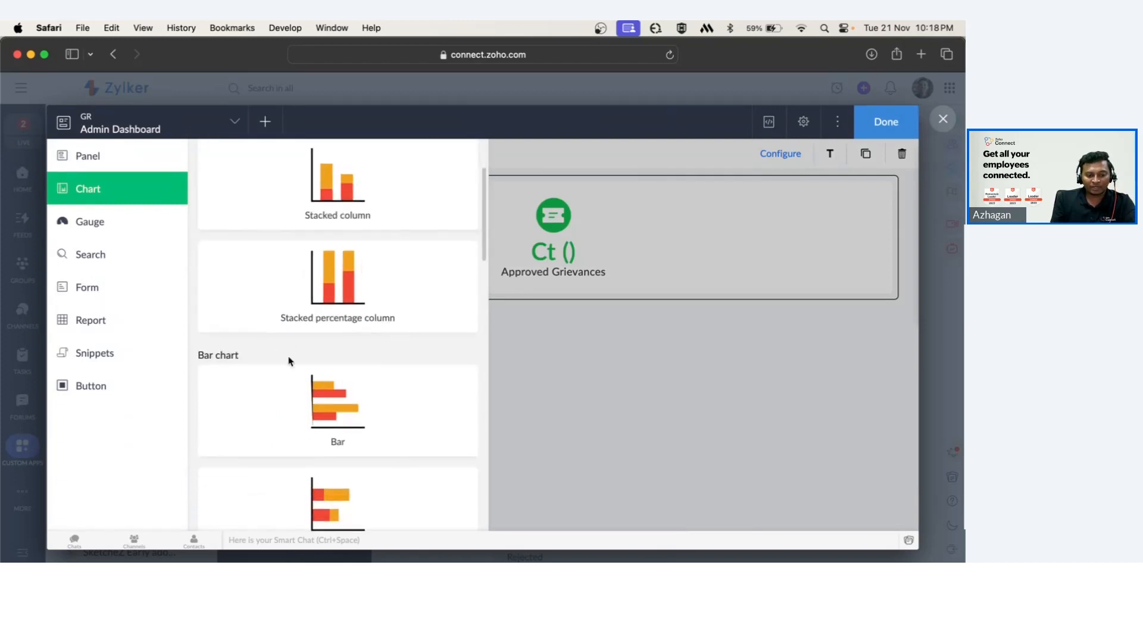
pyautogui.scroll(-5, 289, 359)
pyautogui.scroll(7, 300, 387)
pyautogui.scroll(-1, 314, 405)
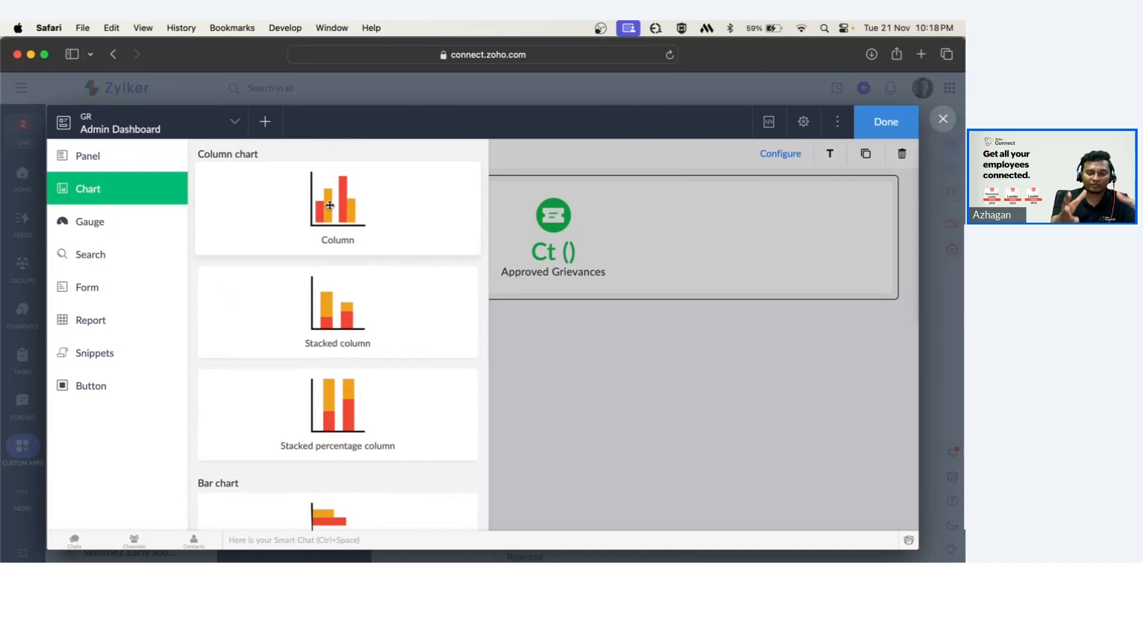
pyautogui.moveTo(330, 206); pyautogui.dragTo(481, 377)
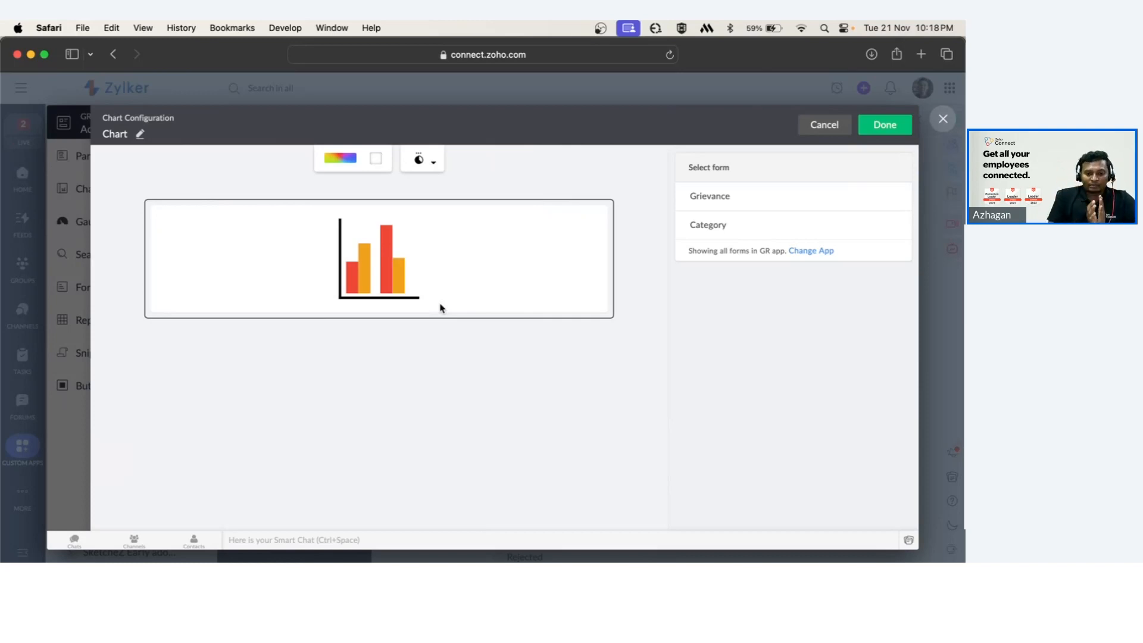
# Base the chart on the Grievance form, keep Aggregate values, and use Category as the X-axis field.
pyautogui.click(724, 197)
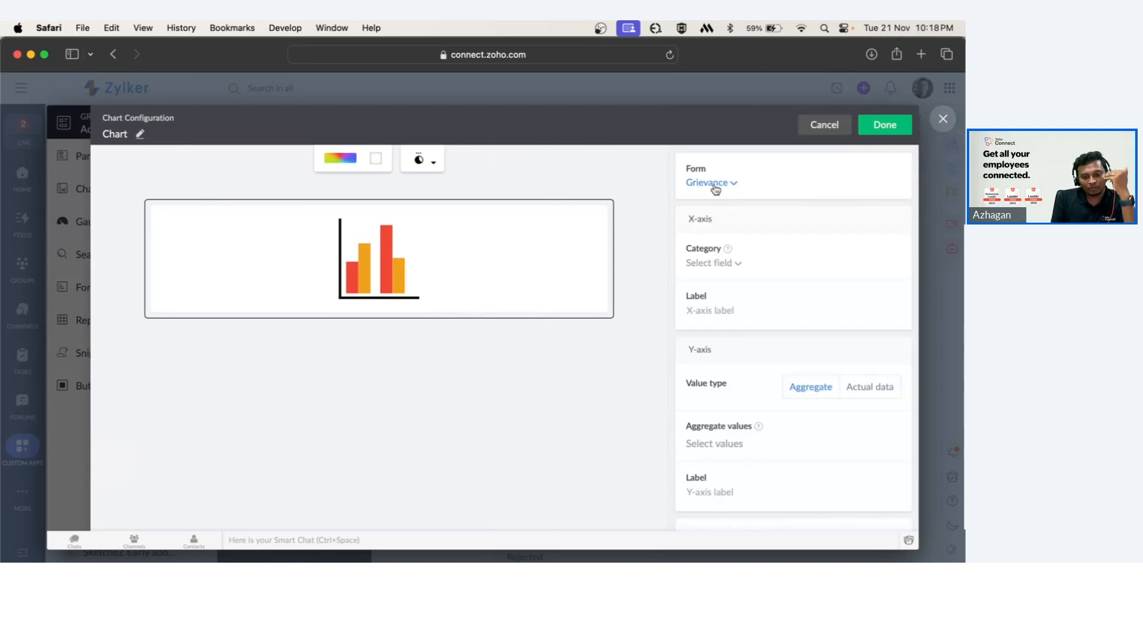
pyautogui.scroll(-2, 744, 446)
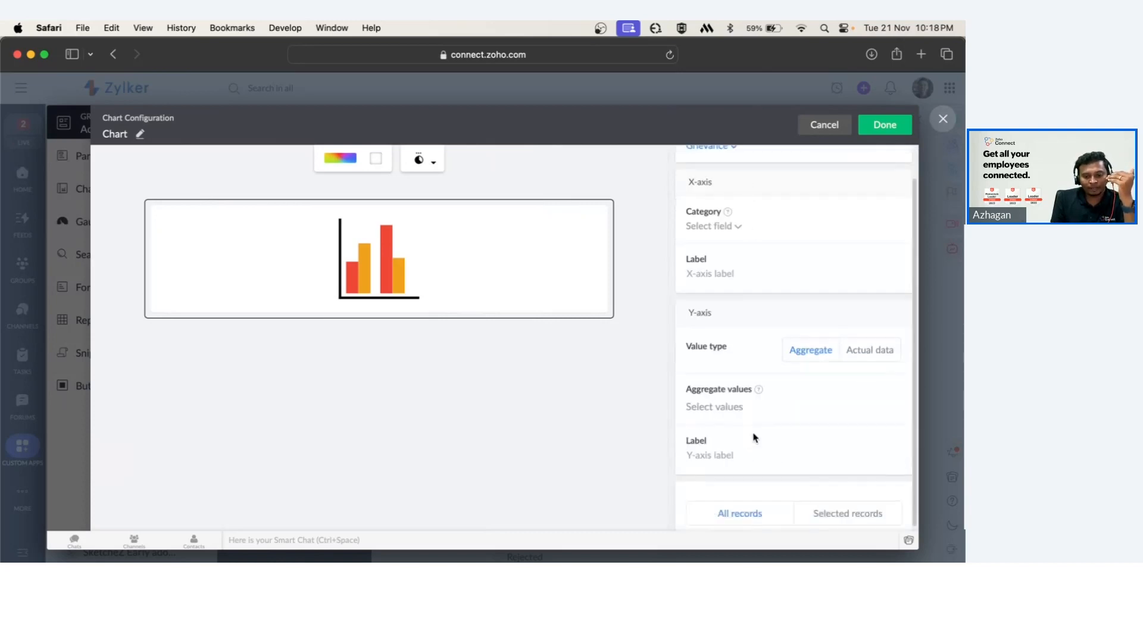
pyautogui.click(891, 356)
pyautogui.click(822, 356)
pyautogui.scroll(1, 815, 387)
pyautogui.scroll(1, 815, 393)
pyautogui.click(726, 258)
pyautogui.scroll(-1, 742, 333)
pyautogui.scroll(-5, 743, 371)
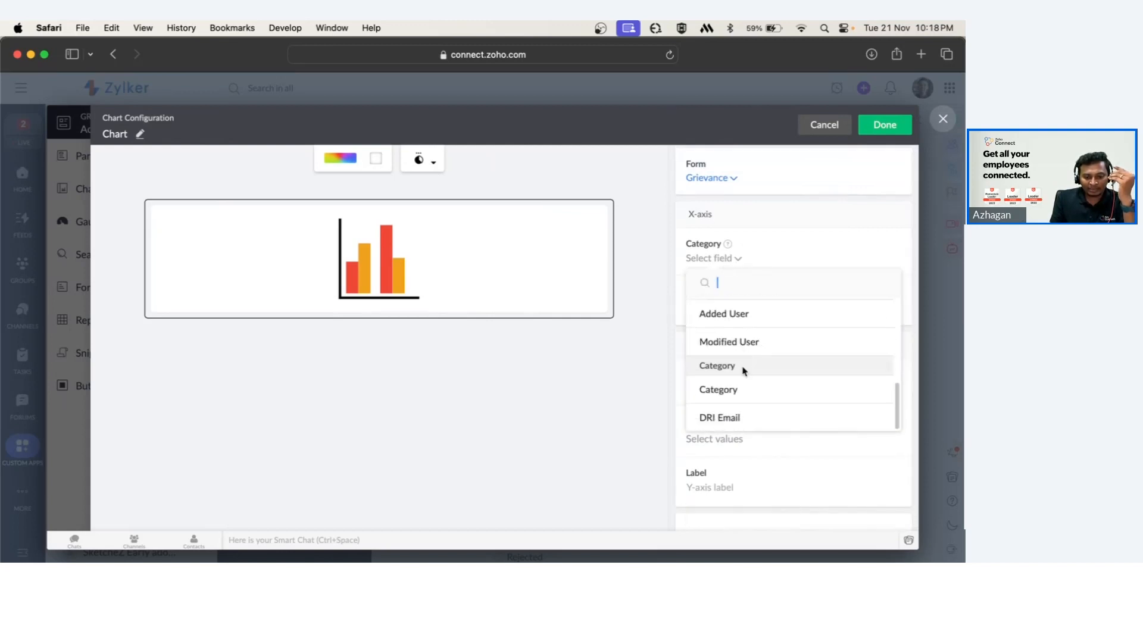
pyautogui.click(733, 389)
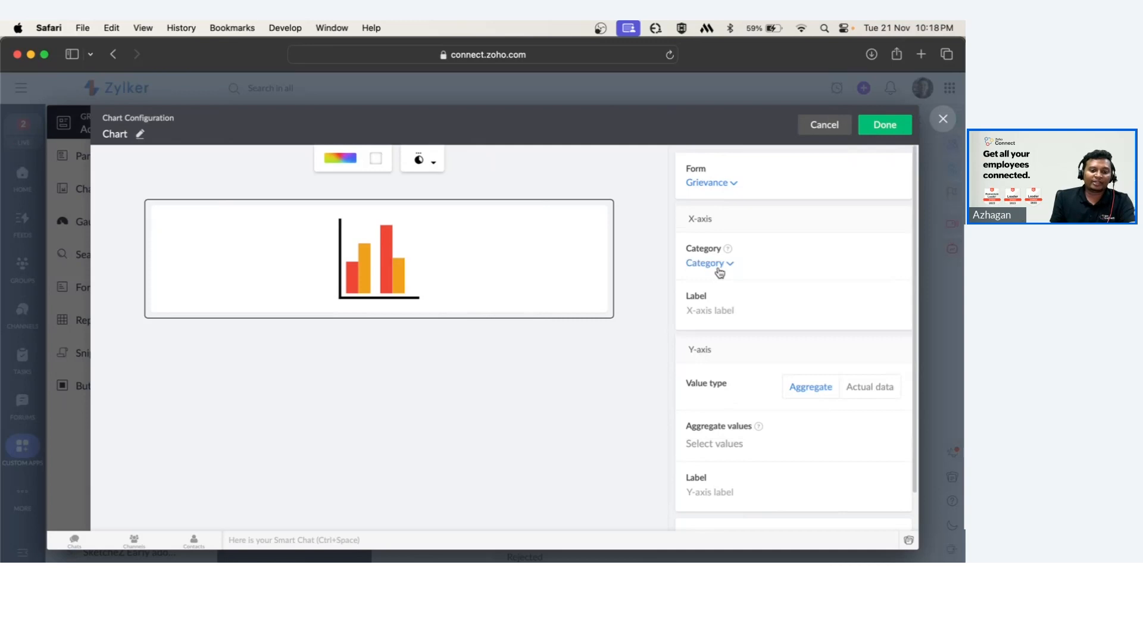
# Set the chart's Y-axis aggregate values to Count of Total Records.
pyautogui.scroll(-1, 740, 378)
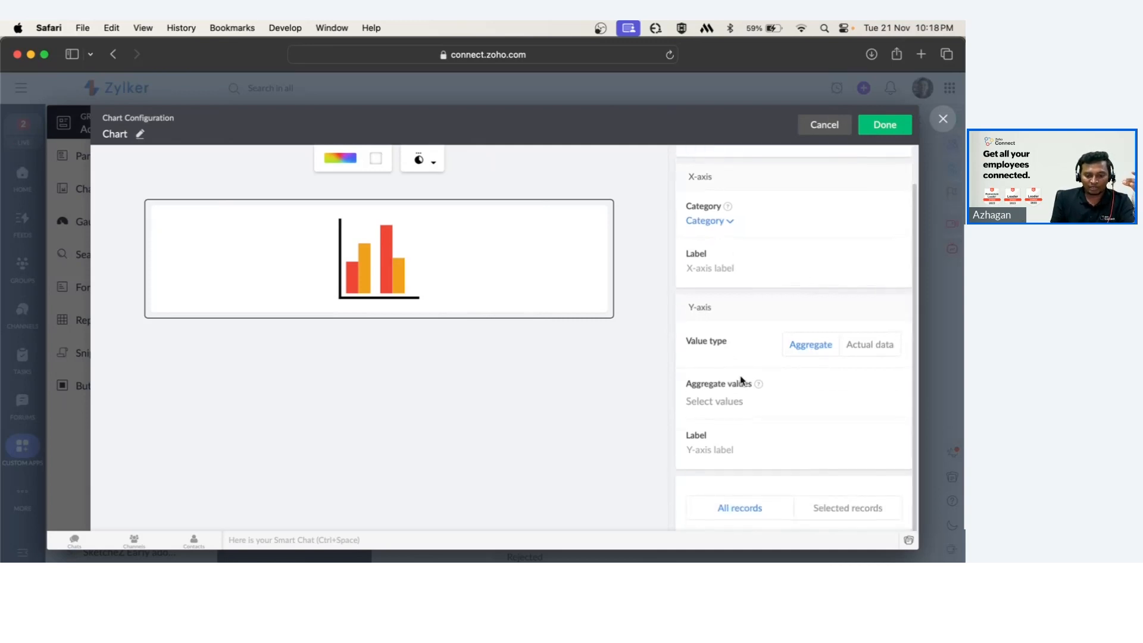
pyautogui.click(727, 402)
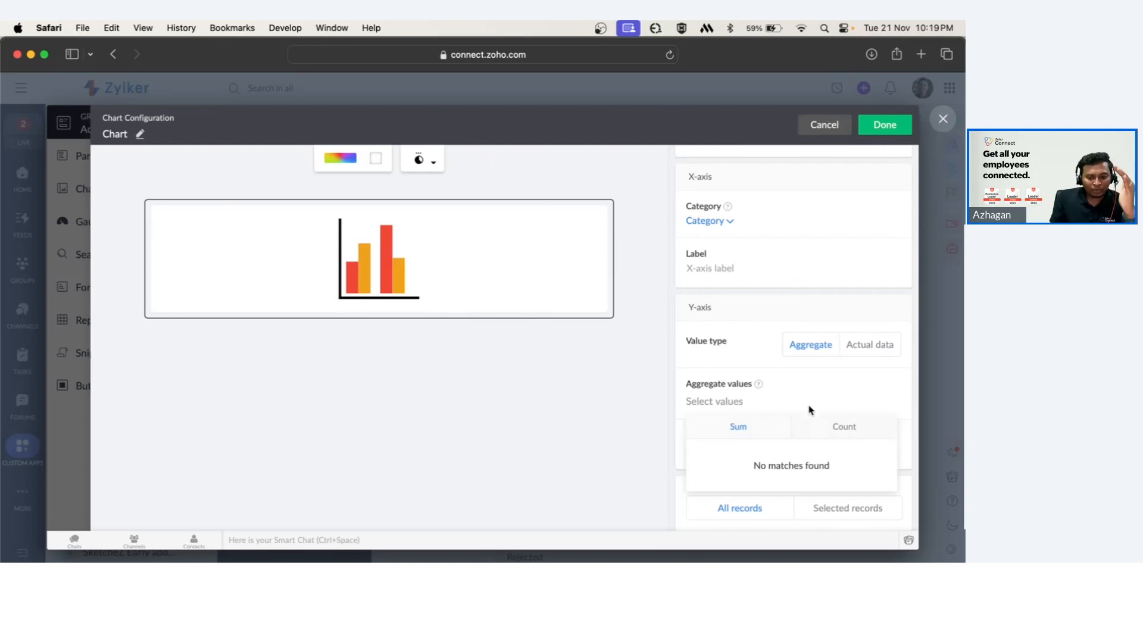
pyautogui.click(822, 429)
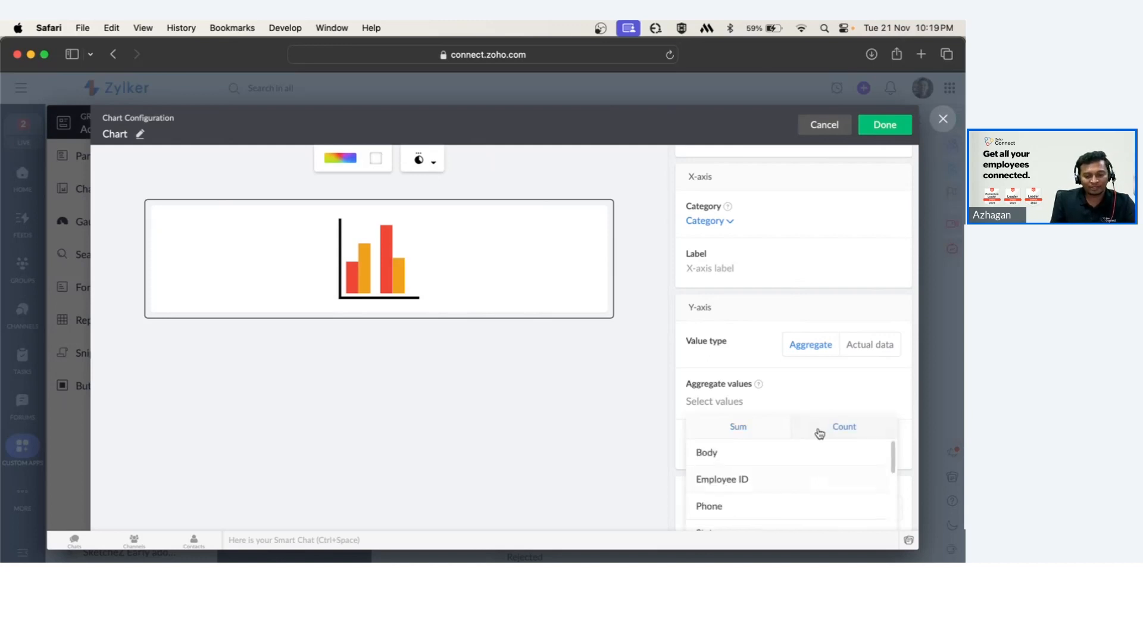
pyautogui.scroll(-8, 814, 482)
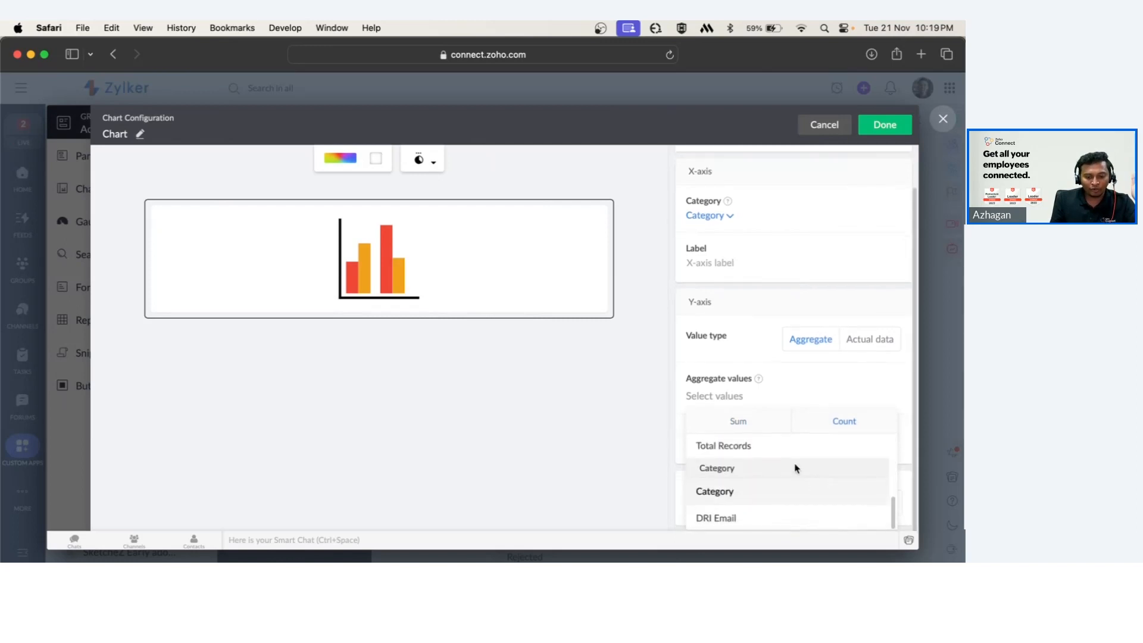
pyautogui.click(762, 445)
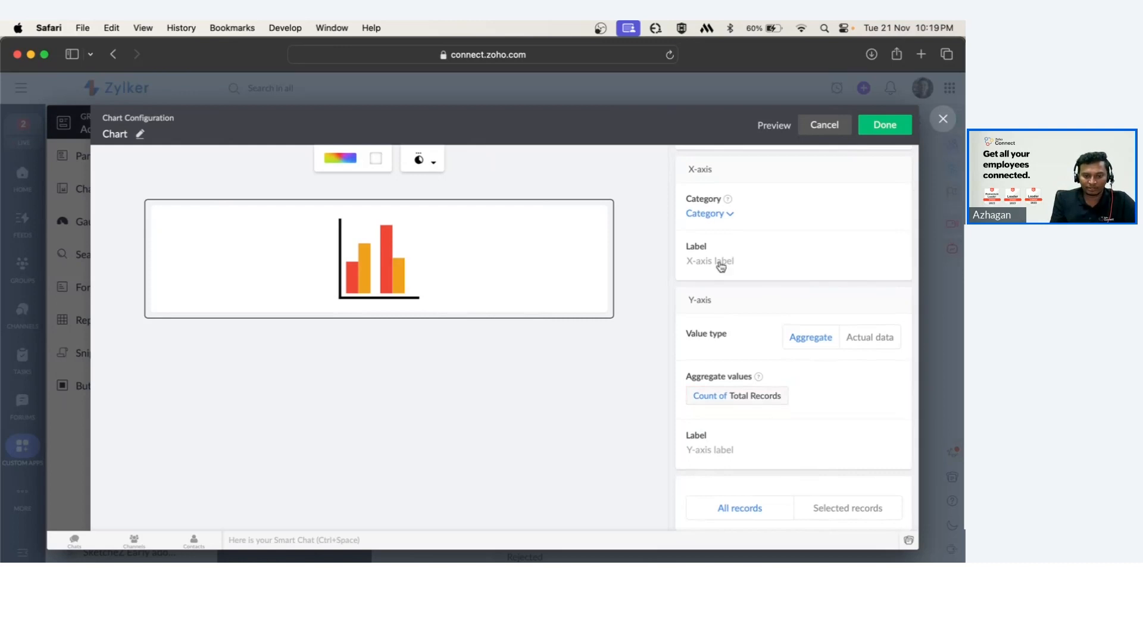
pyautogui.scroll(2, 718, 262)
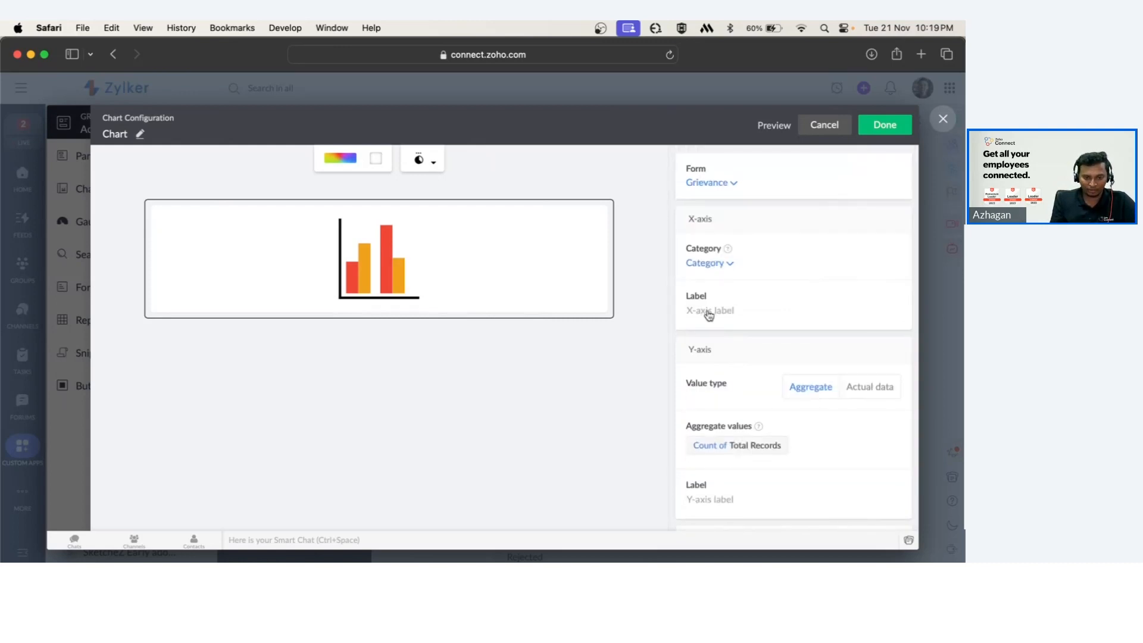
# Save the Column chart configuration on the Admin Dashboard page.
pyautogui.scroll(-3, 753, 393)
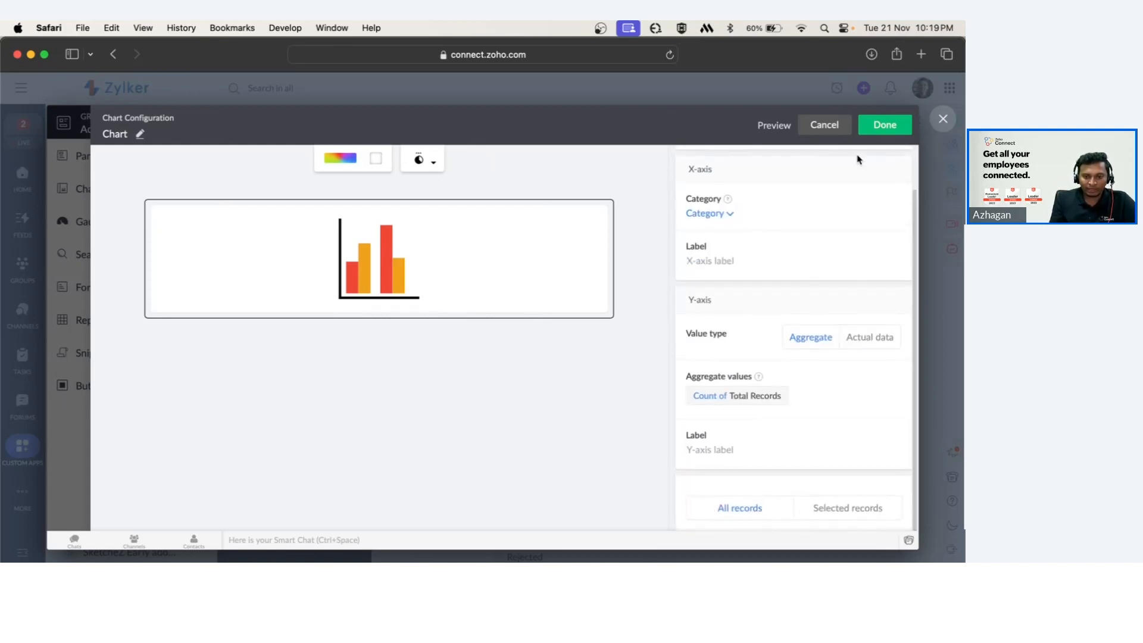
pyautogui.click(880, 127)
pyautogui.click(876, 126)
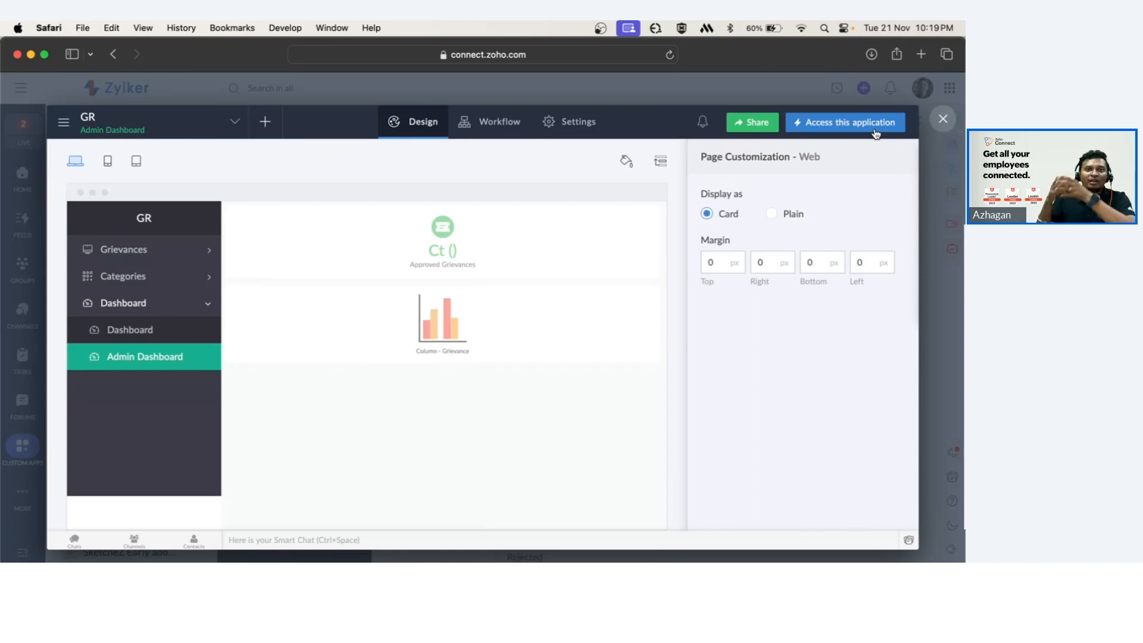
# Exit the builder and review the Admin Dashboard page with its panel and chart in the running app.
pyautogui.click(942, 120)
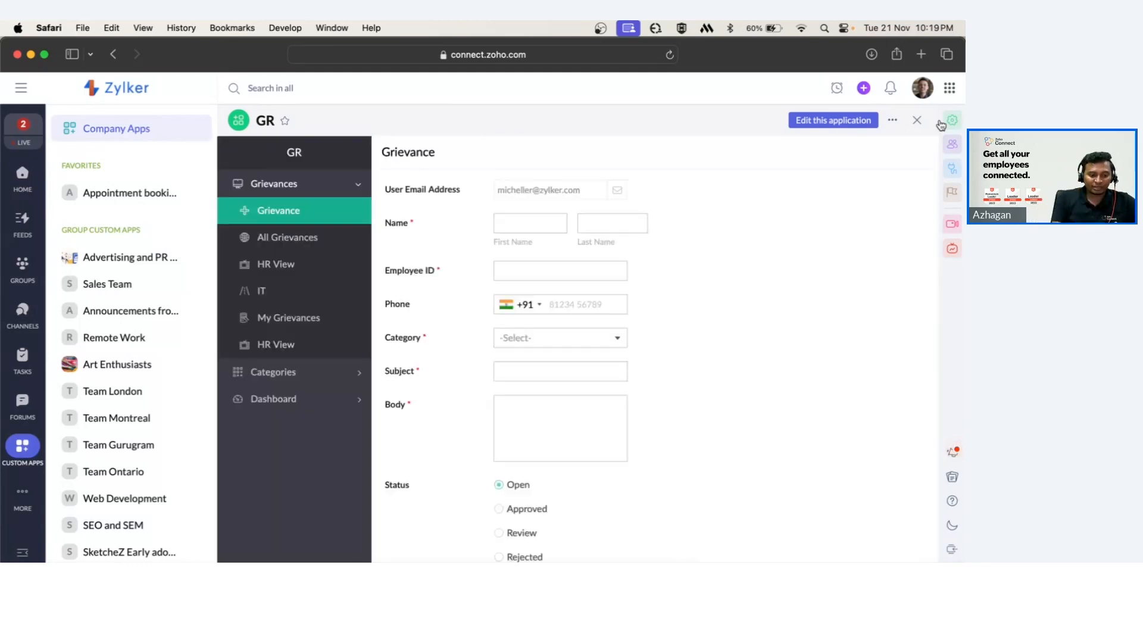
pyautogui.click(301, 405)
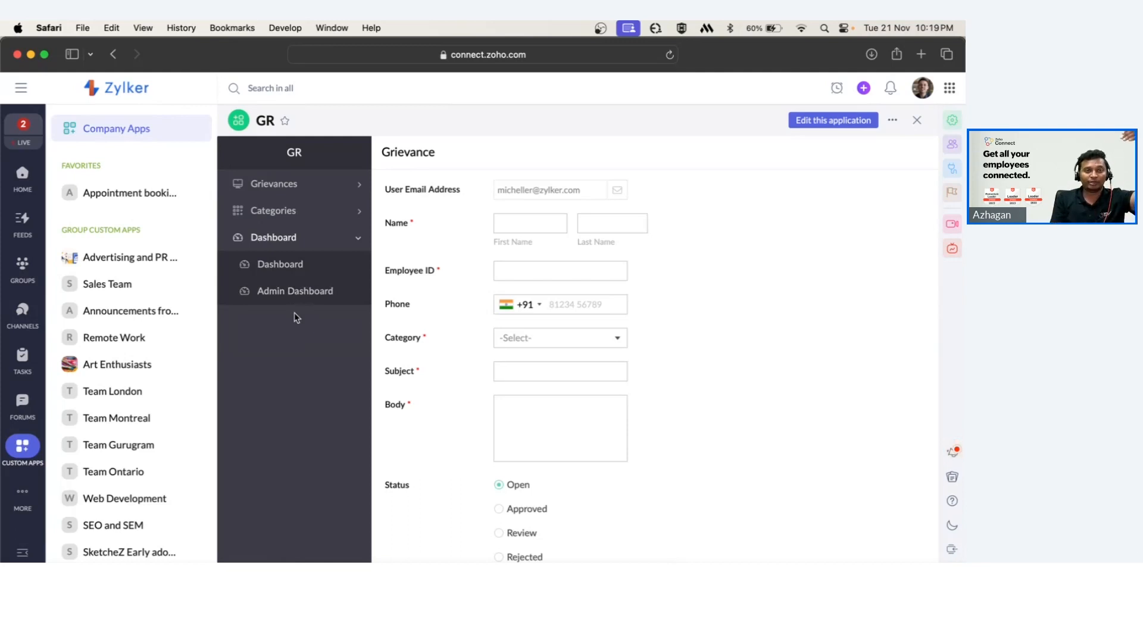
pyautogui.click(284, 290)
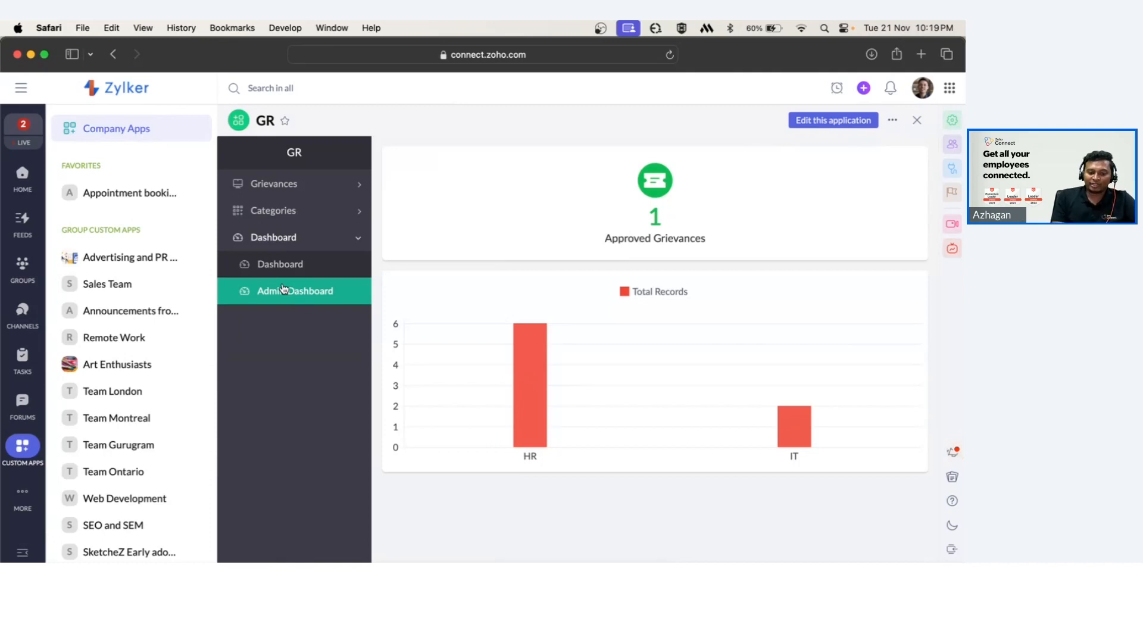
pyautogui.moveTo(604, 241); pyautogui.dragTo(718, 240)
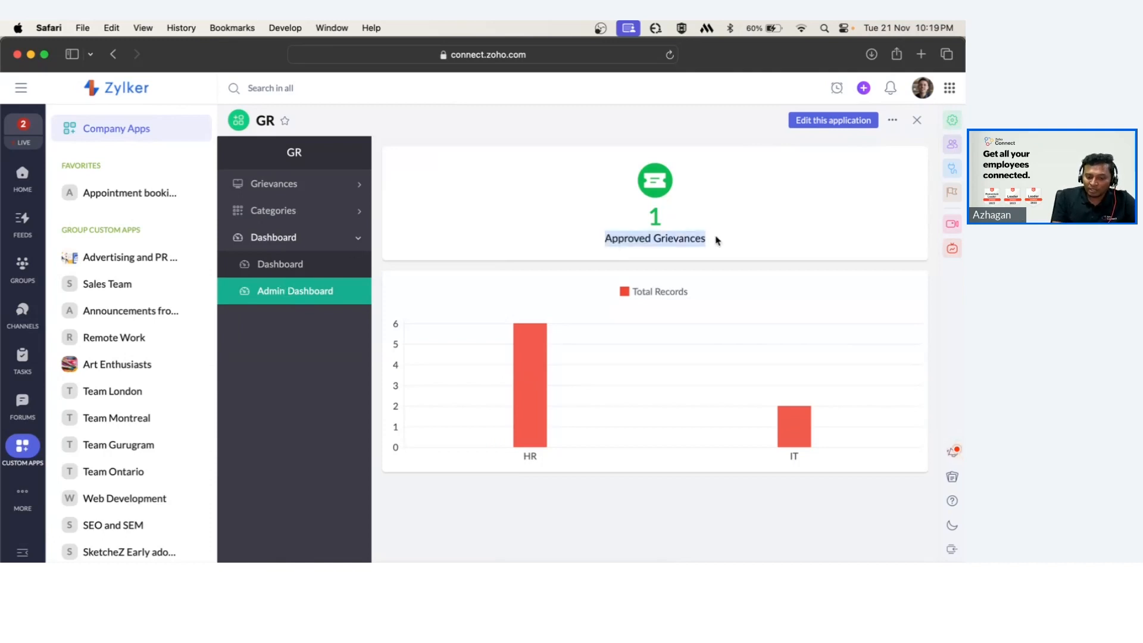
pyautogui.moveTo(529, 384)
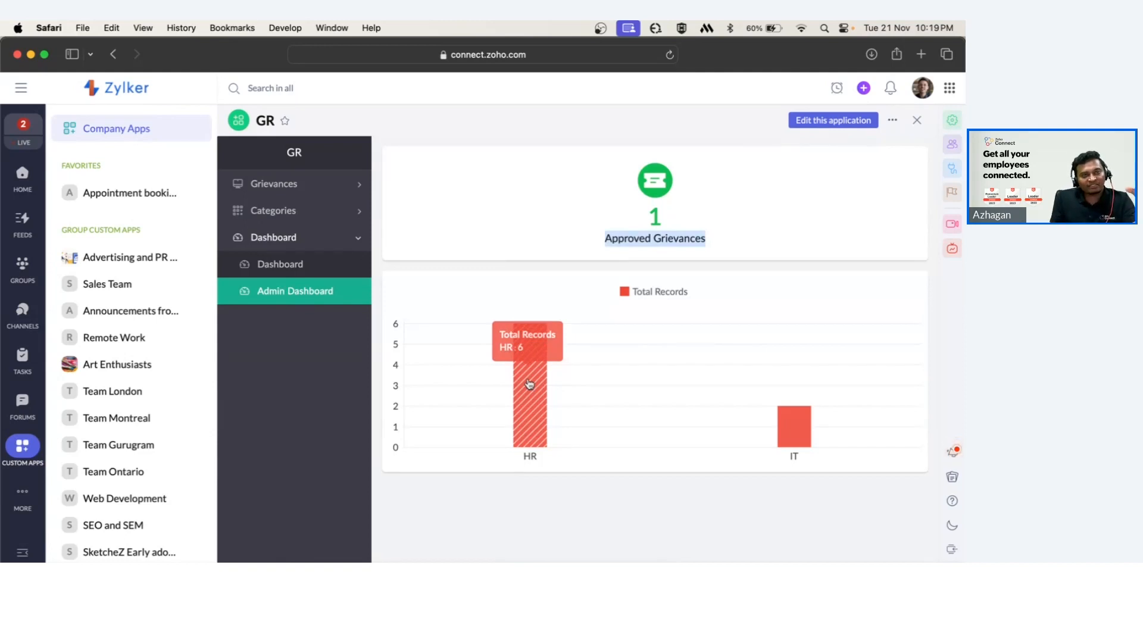
pyautogui.moveTo(795, 429)
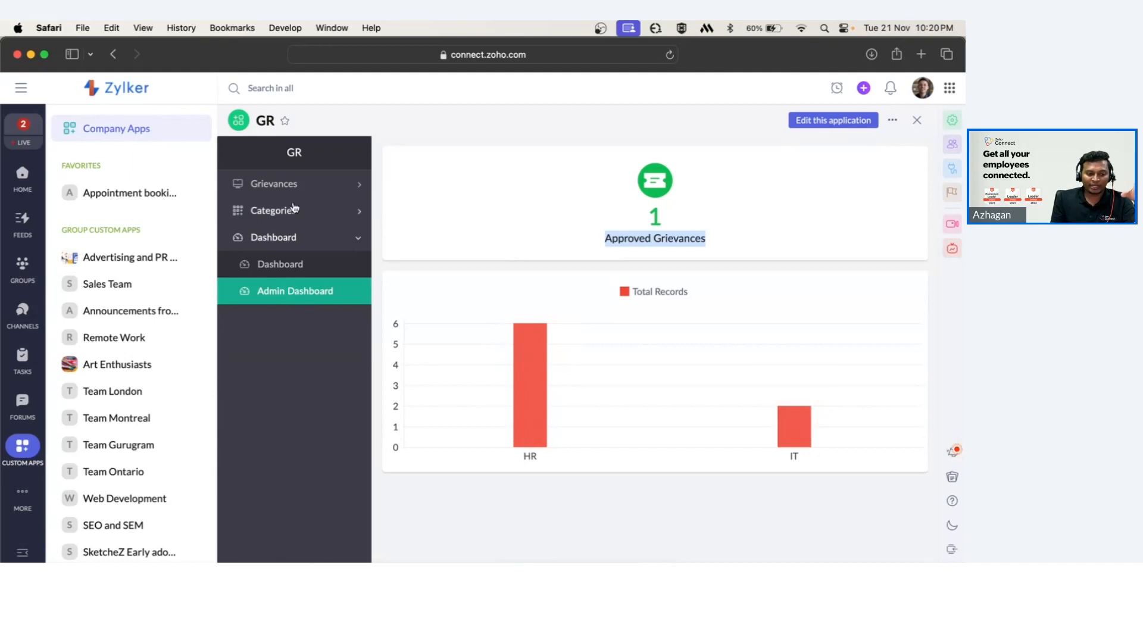
# Browse the All Grievances report records and return to the Admin Dashboard page.
pyautogui.click(320, 195)
pyautogui.click(294, 236)
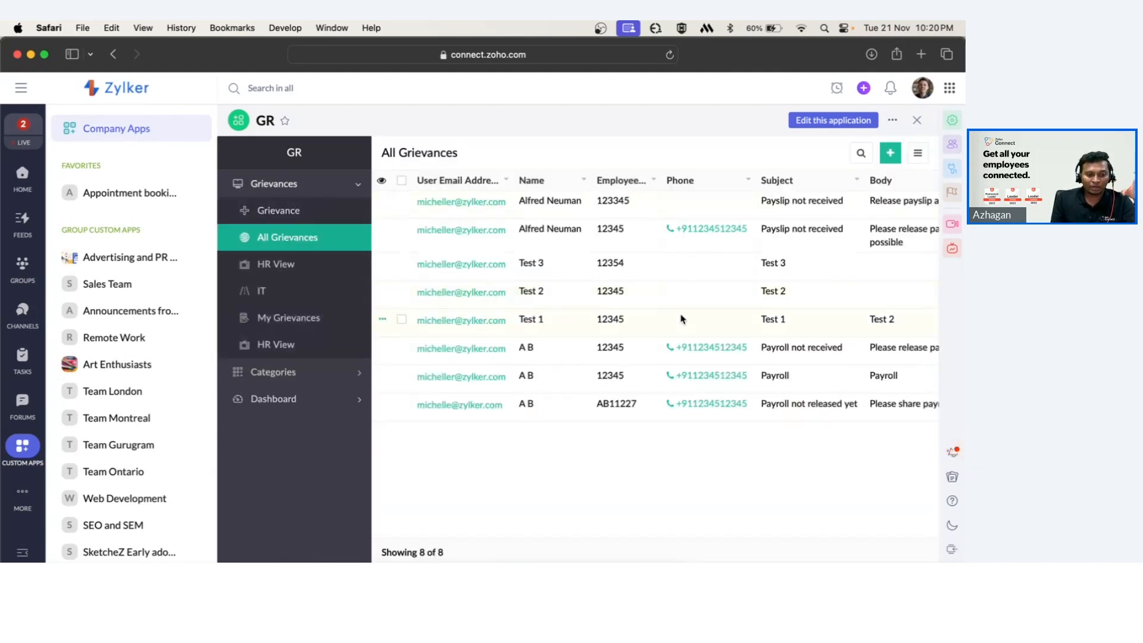
pyautogui.hscroll(5, 682, 317)
pyautogui.hscroll(-5, 681, 319)
pyautogui.hscroll(8, 682, 318)
pyautogui.hscroll(-3, 681, 319)
pyautogui.hscroll(-10, 678, 318)
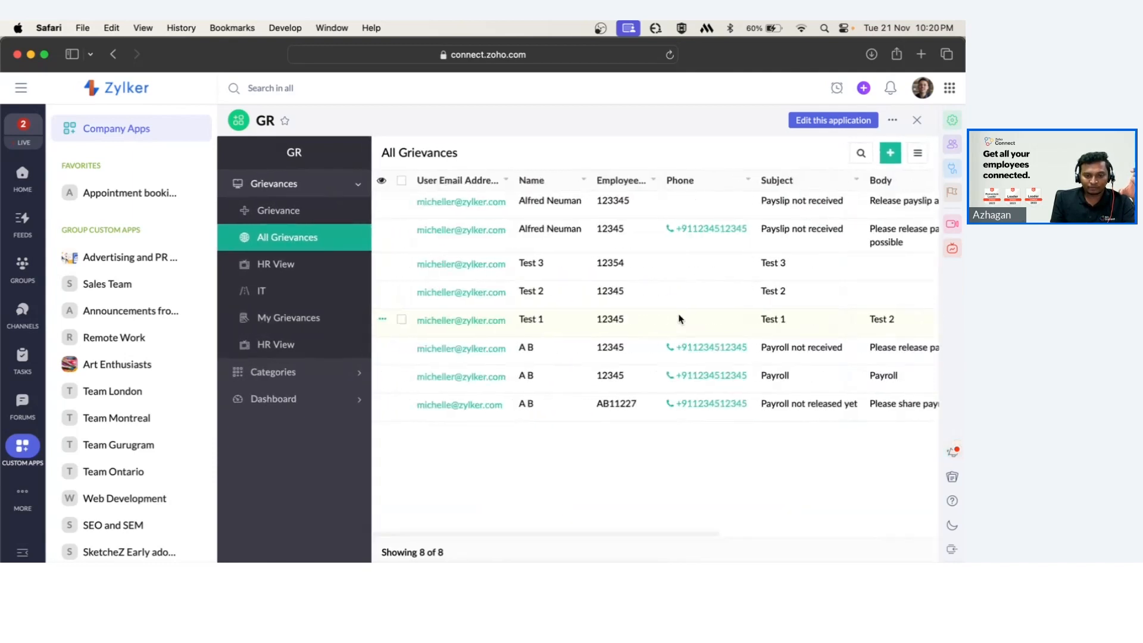
pyautogui.click(284, 398)
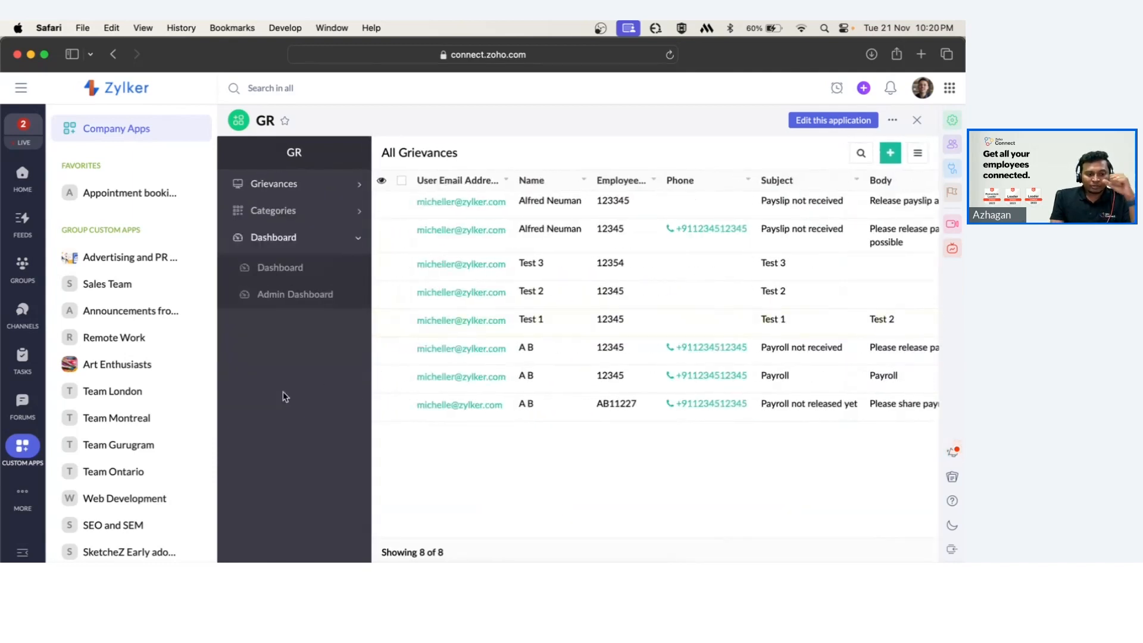
pyautogui.click(289, 290)
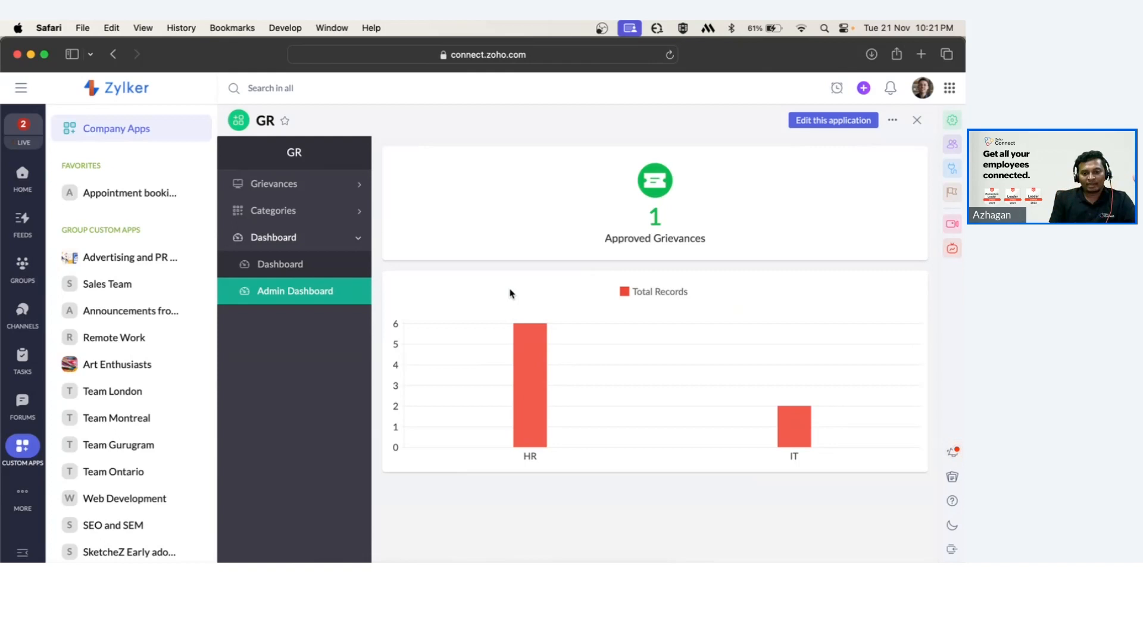
# Close the Grievance app and open the Company Apps list.
pyautogui.click(917, 120)
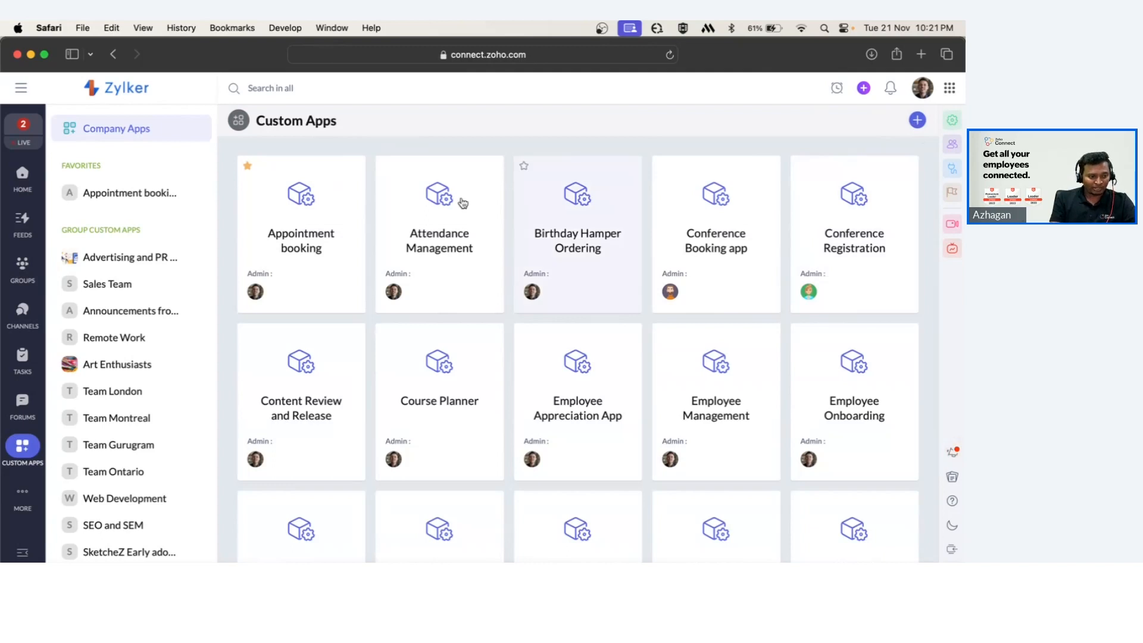
pyautogui.click(115, 130)
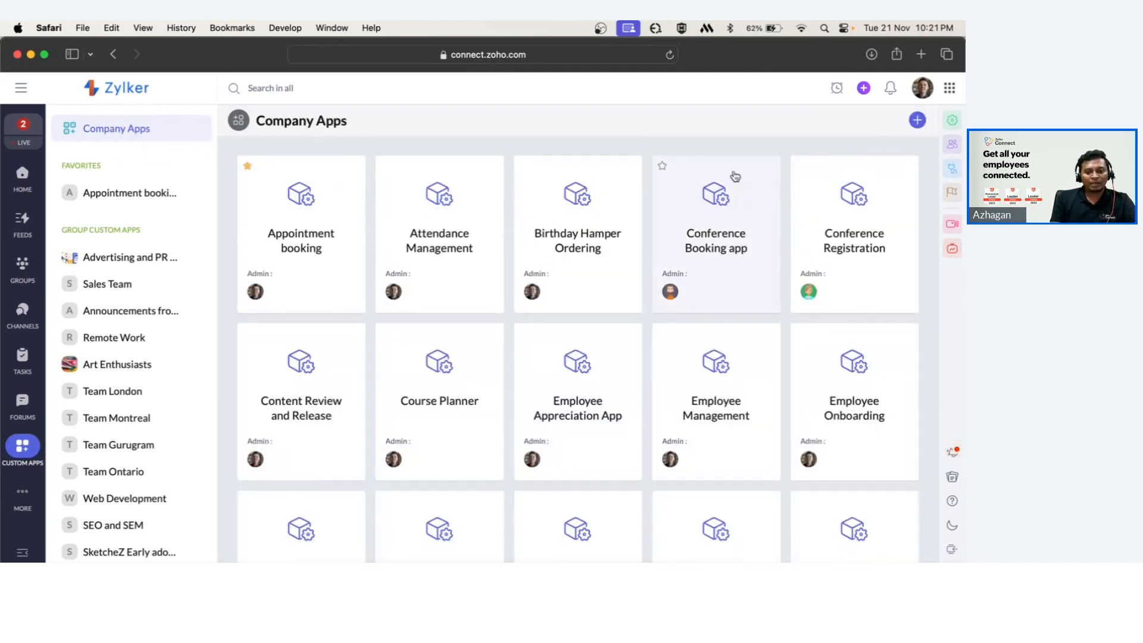
# Open the Import DS file option for a new company app and cancel the file chooser.
pyautogui.click(917, 121)
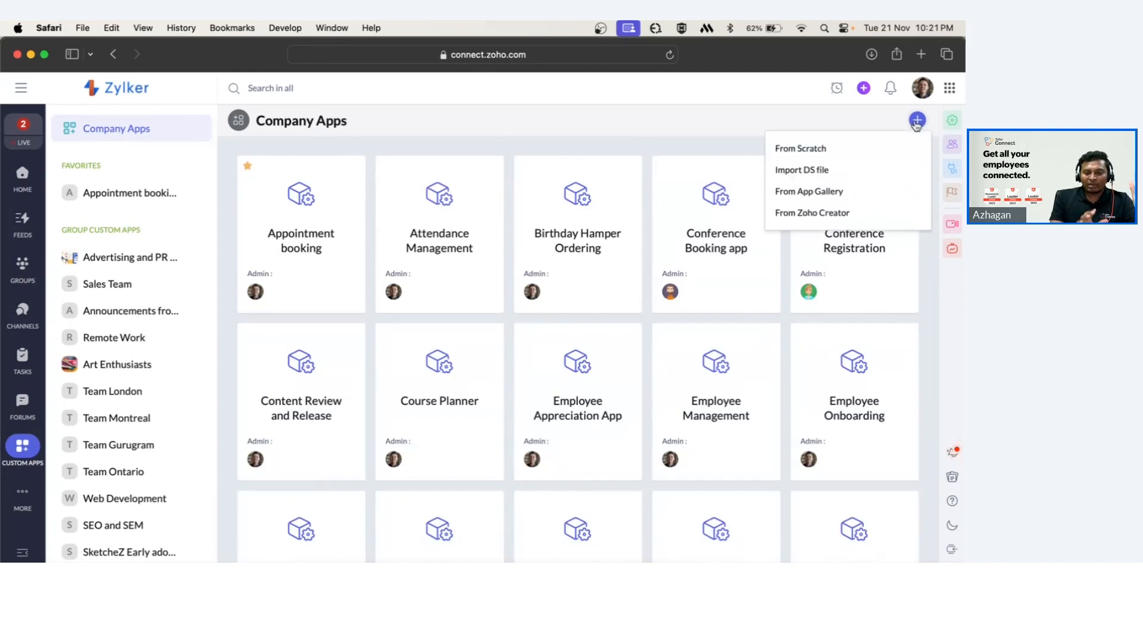
pyautogui.click(844, 158)
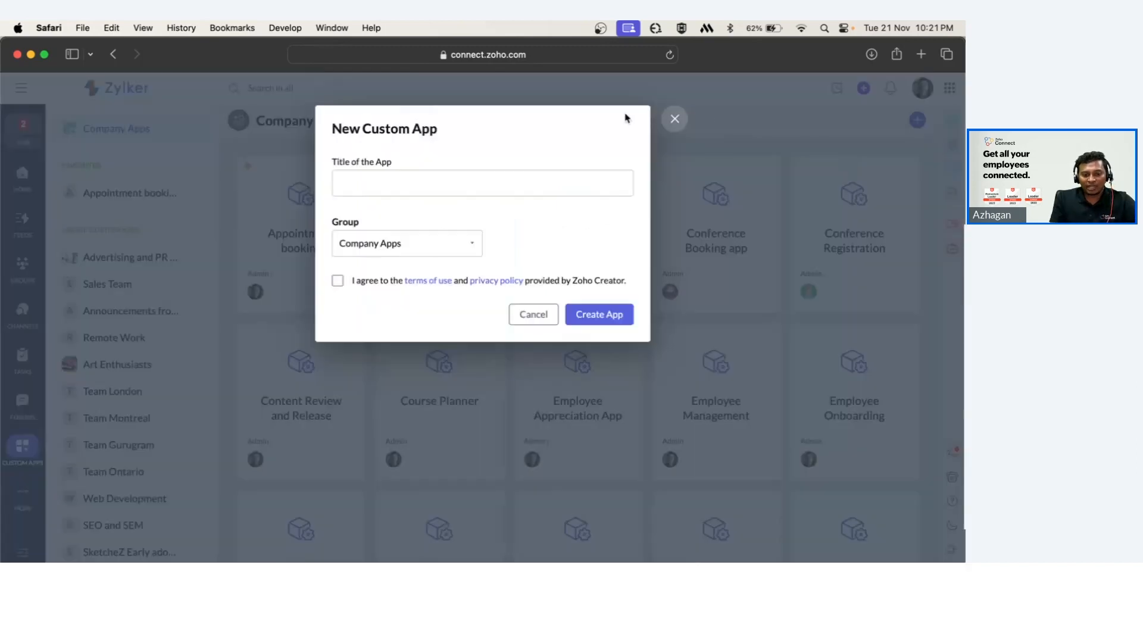
pyautogui.click(674, 117)
pyautogui.click(917, 121)
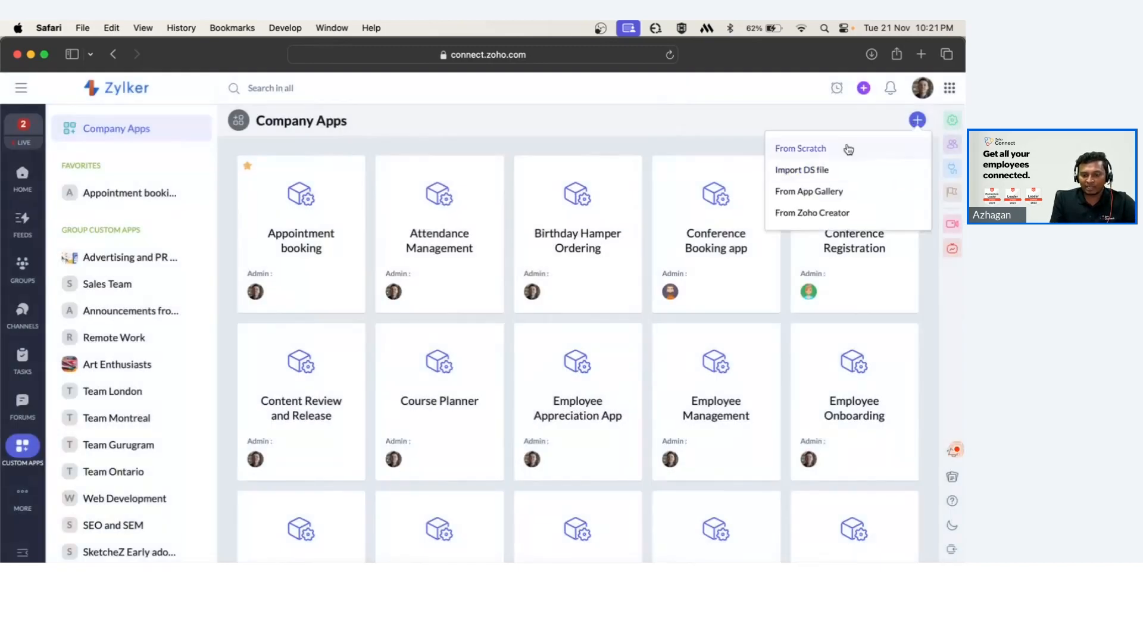
pyautogui.click(816, 172)
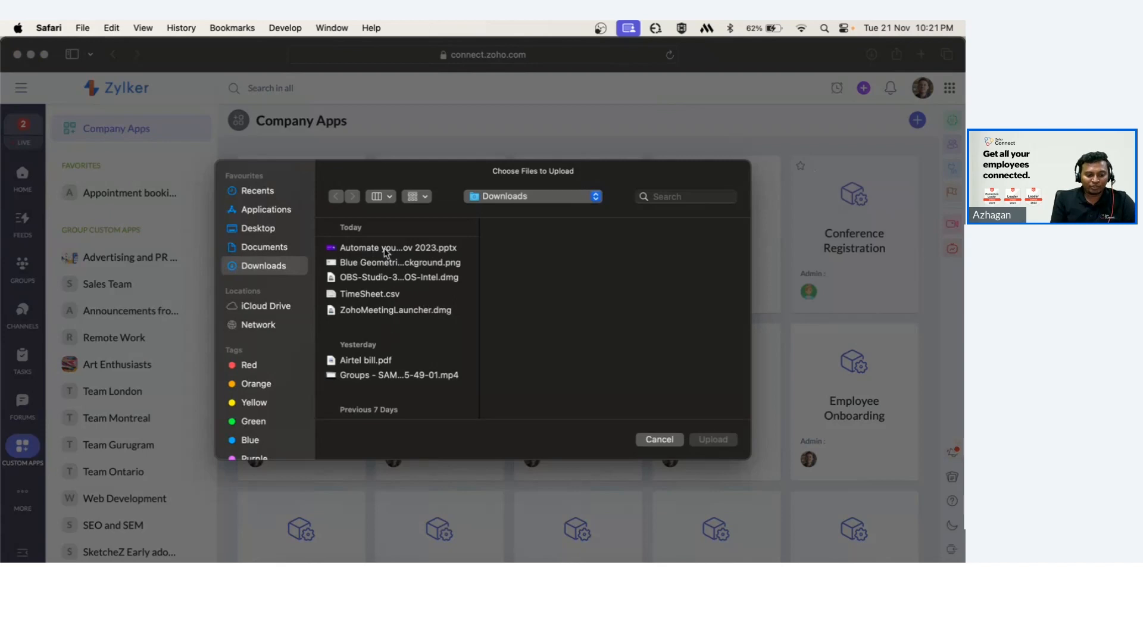
pyautogui.click(655, 442)
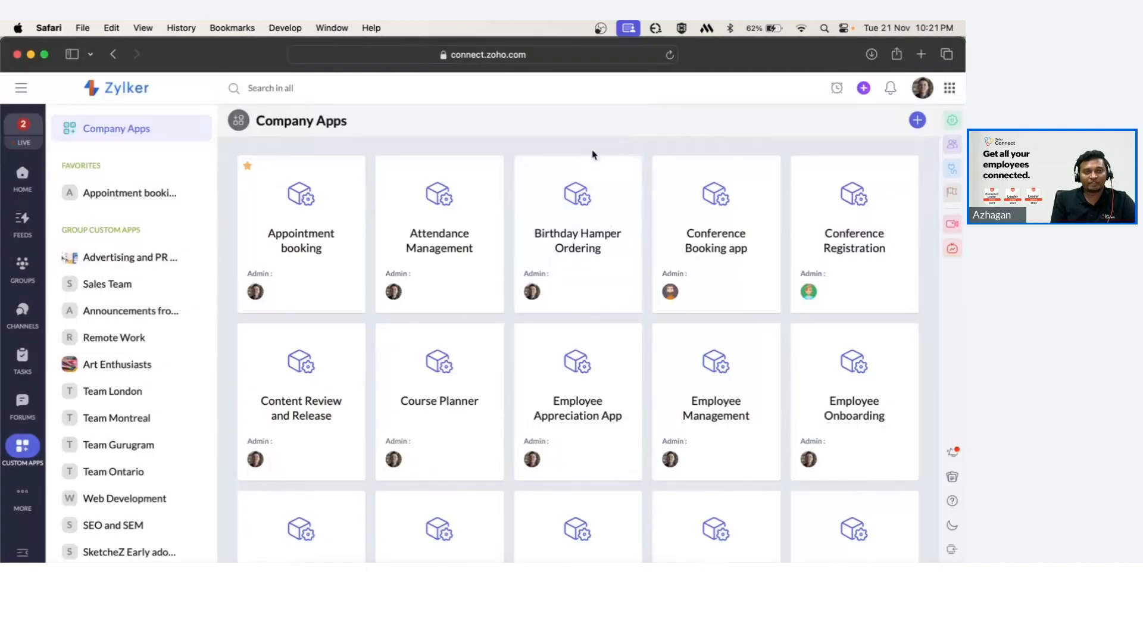